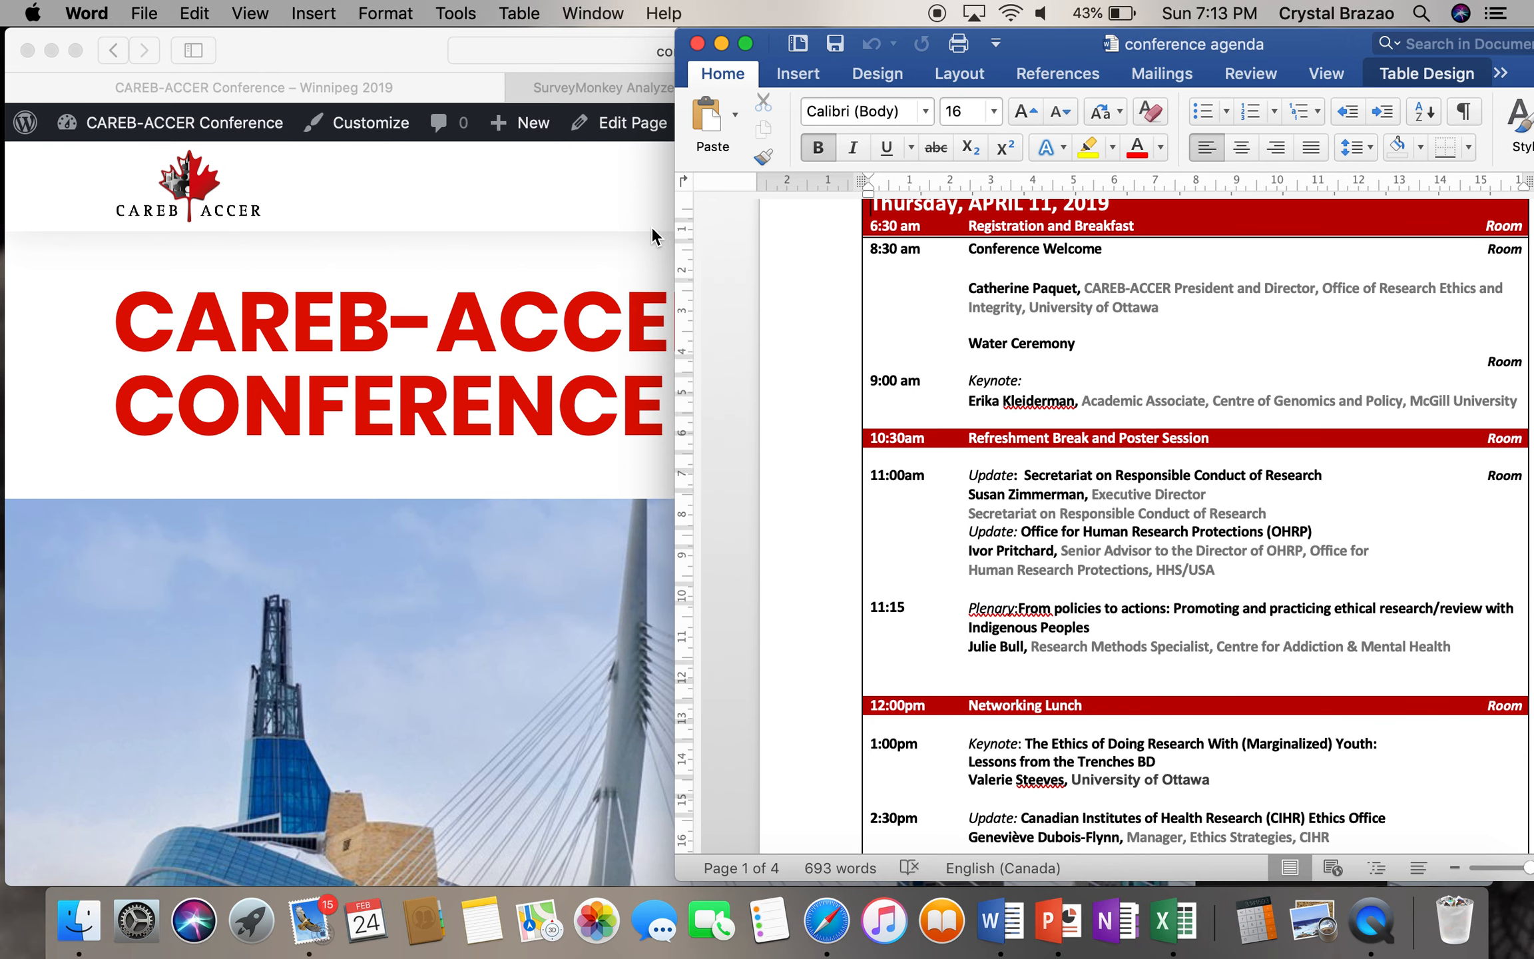
- After checking the 9:00 am keynote in the Word agenda, bring the CAREB-ACCER website forward in Safari
left_click(630, 207)
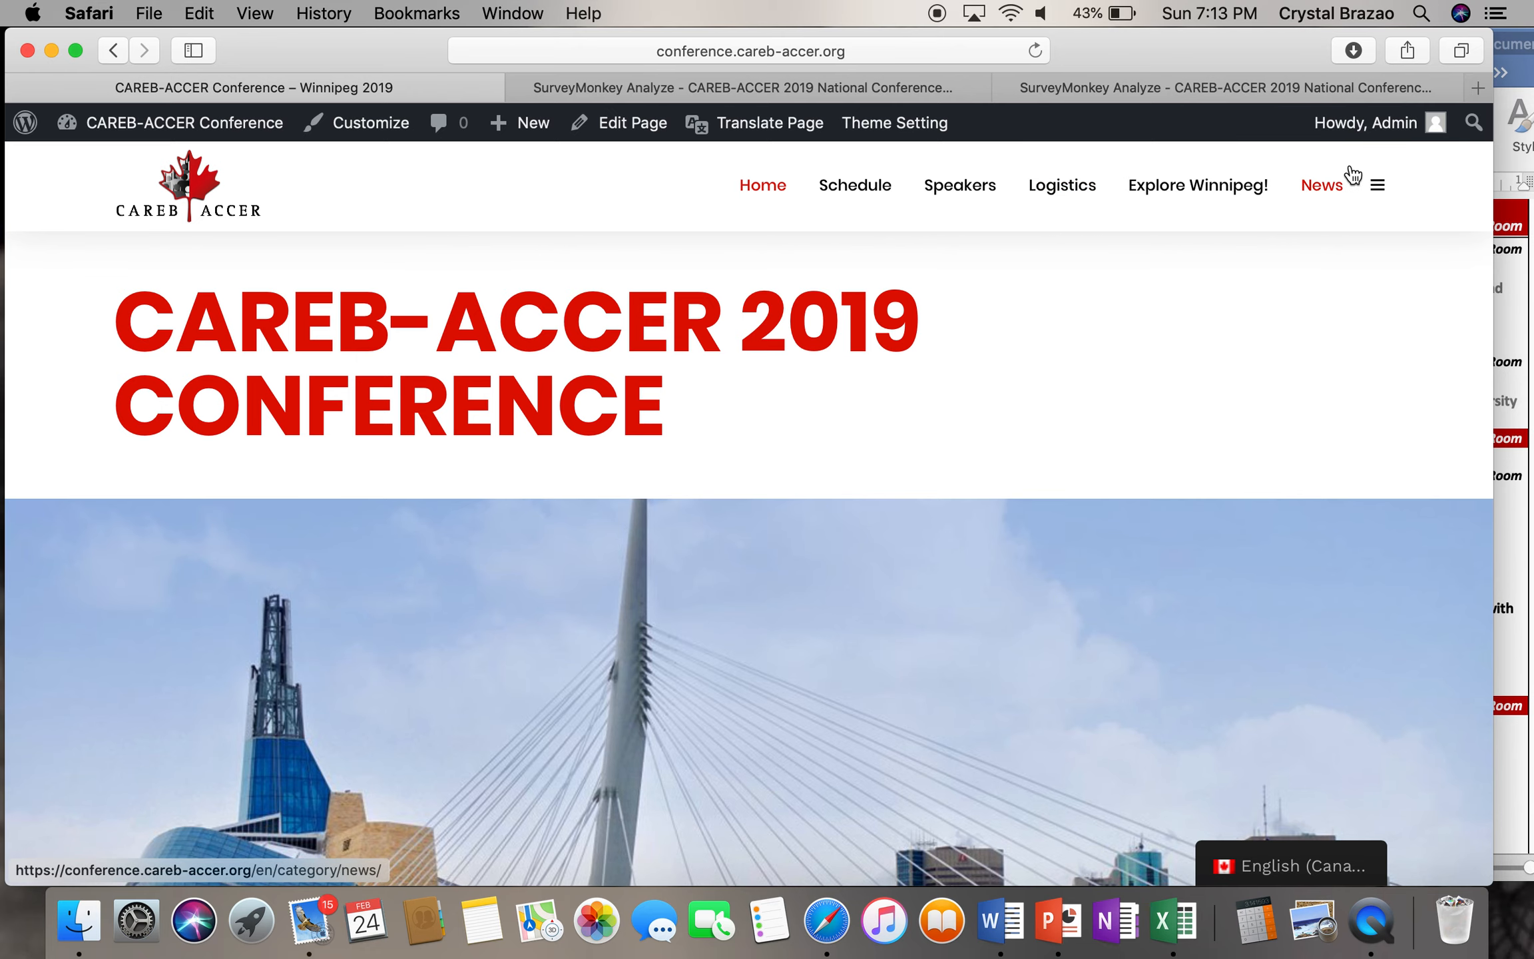
left_click(895, 87)
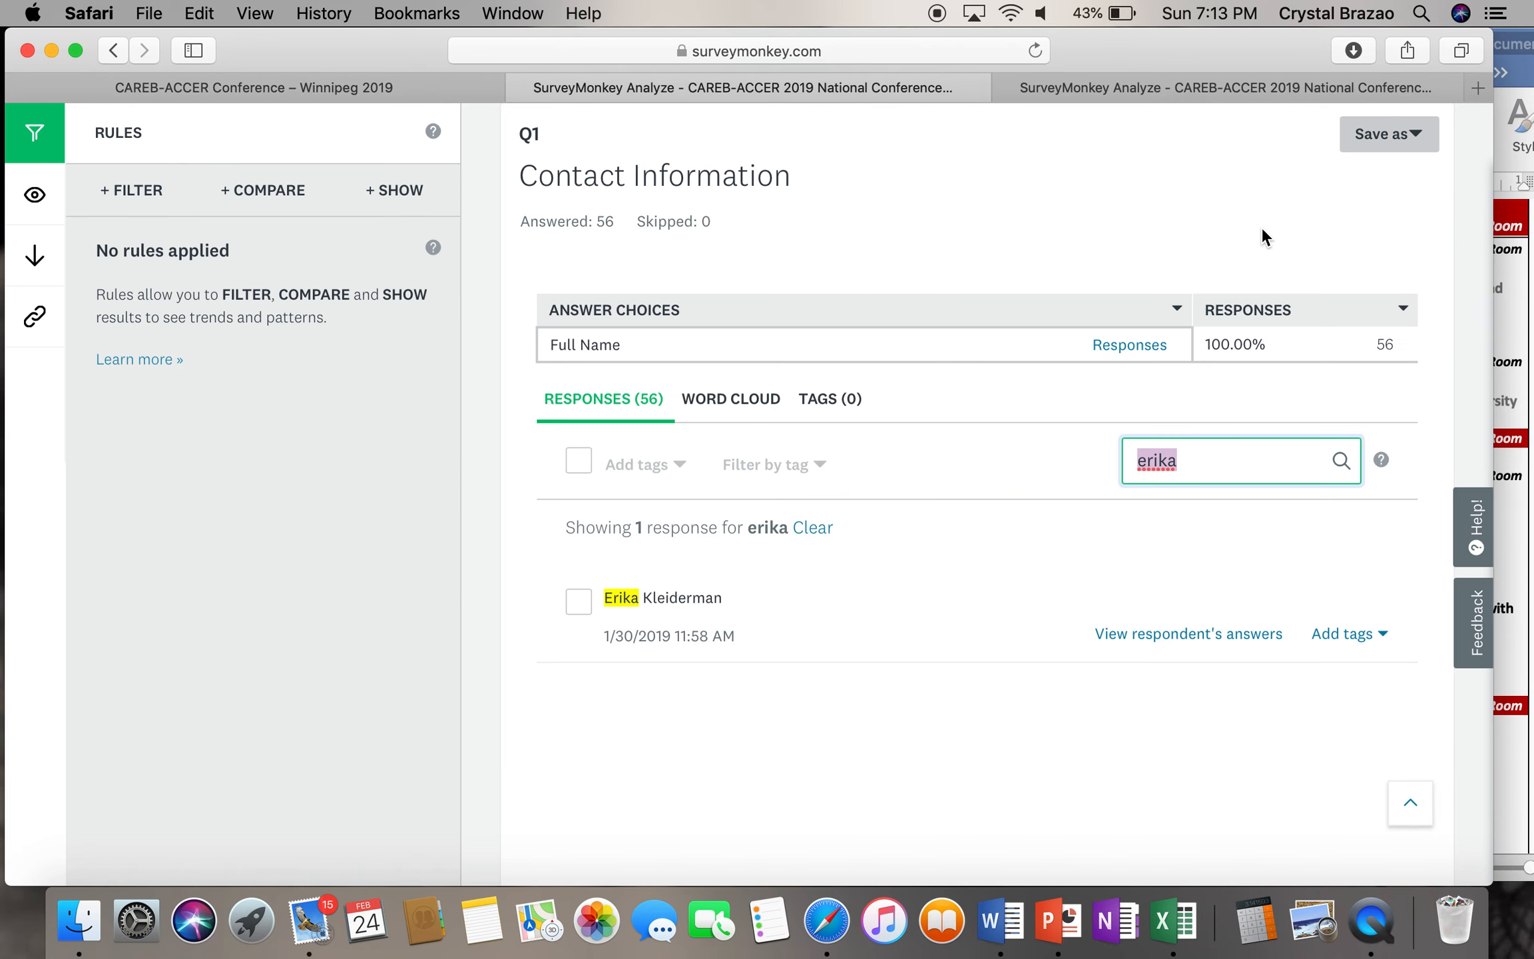
scroll(1252, 230, "up", 5)
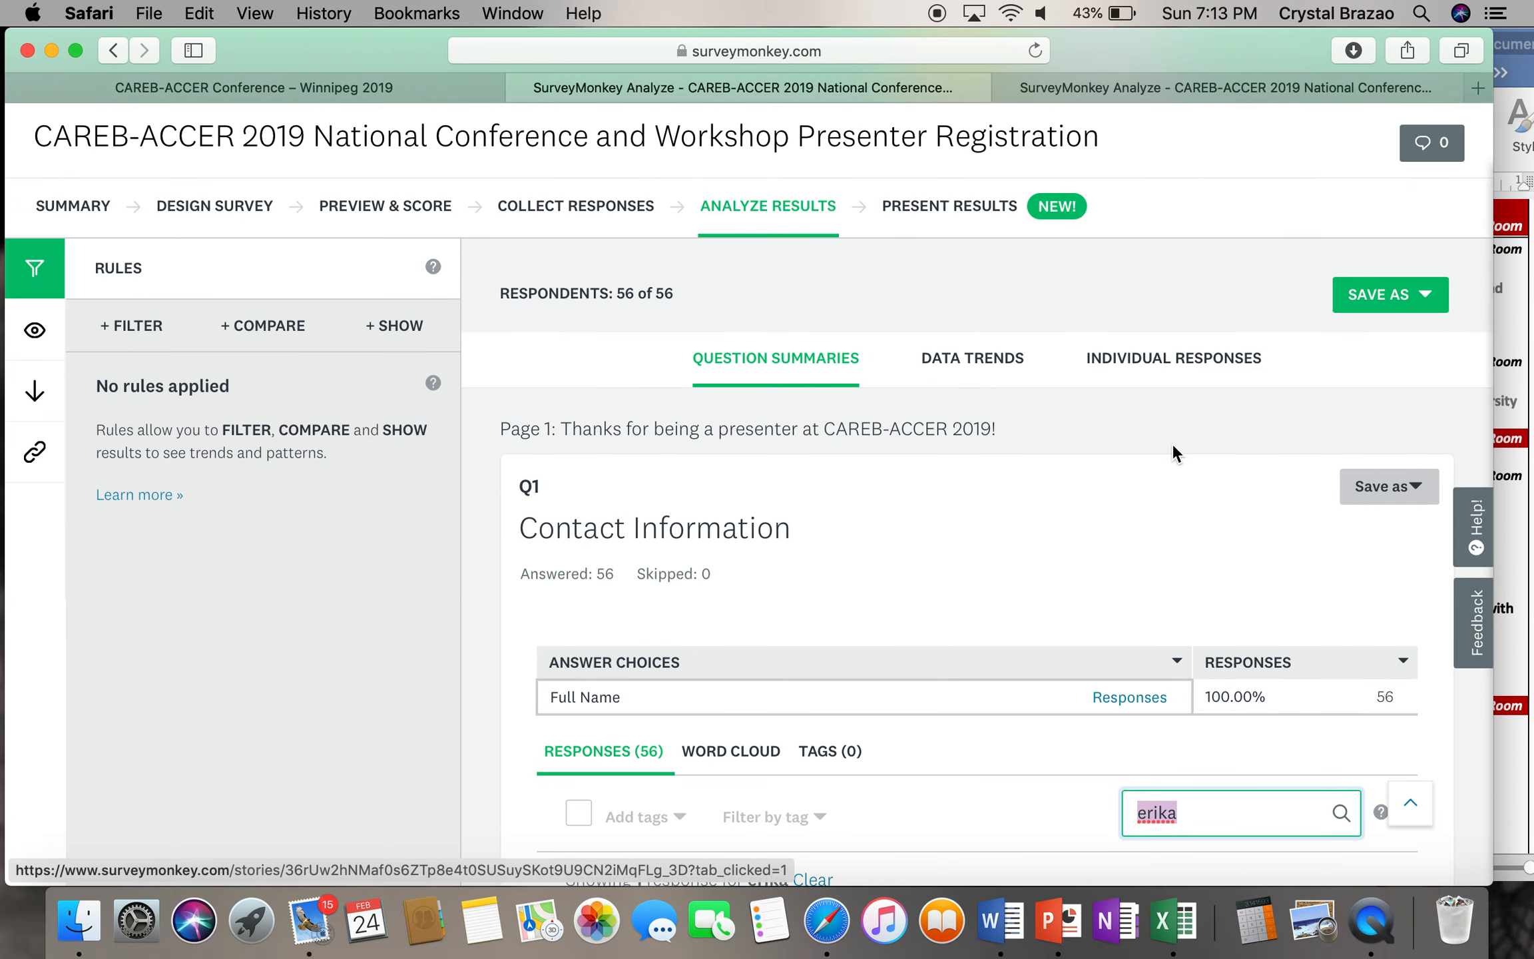
left_click(453, 87)
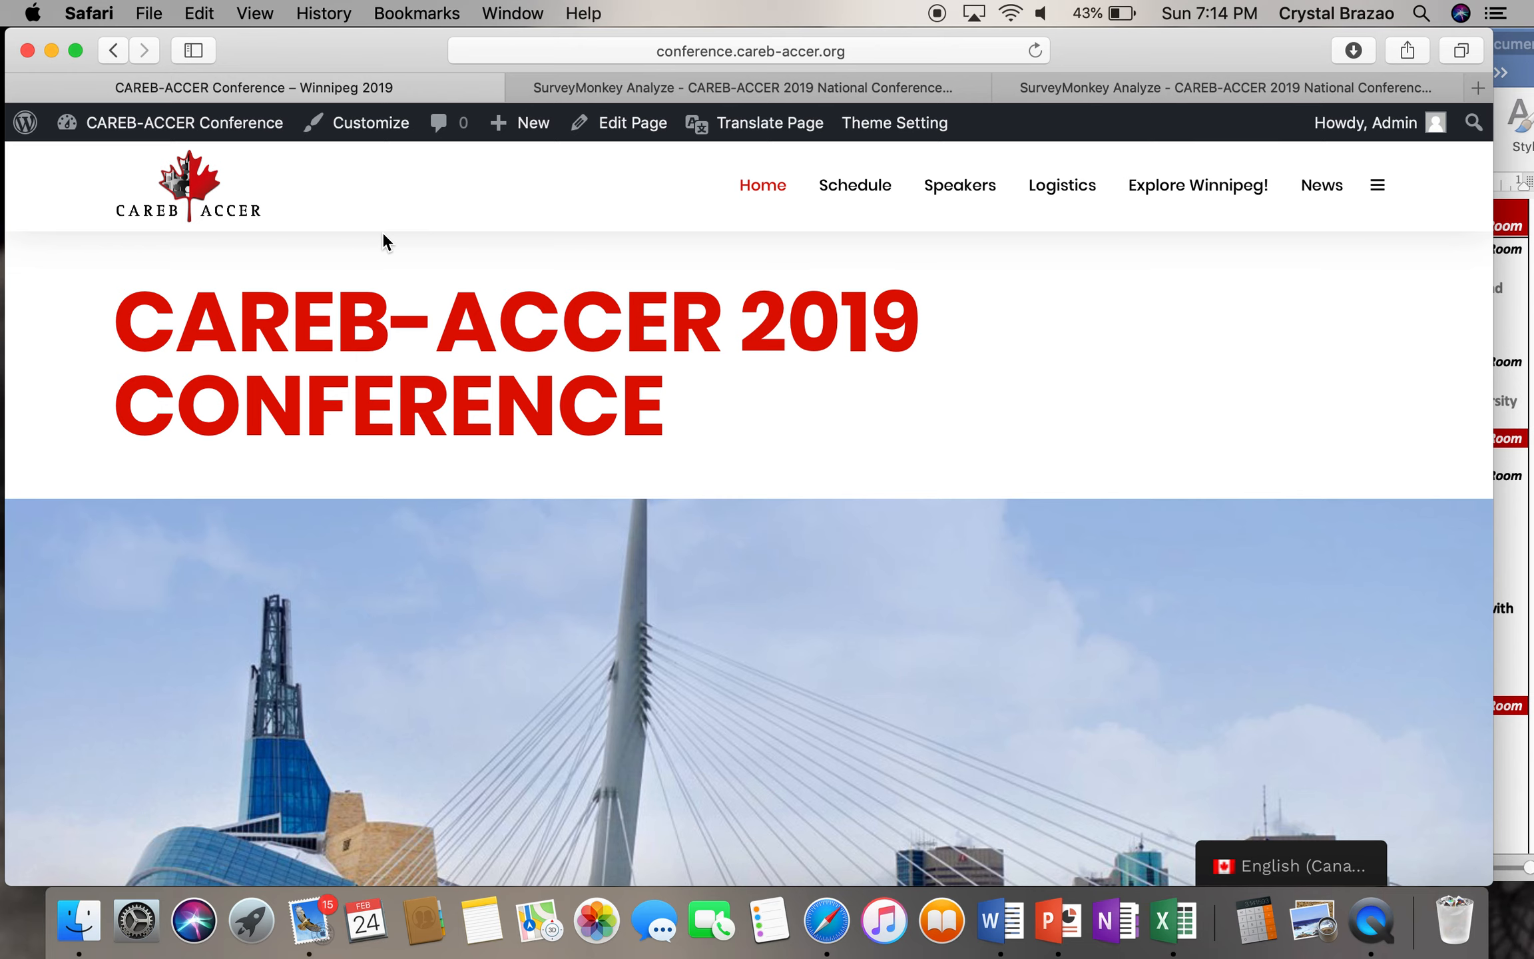
- Look over the conference home page, then go to the Schedule page
scroll(383, 234, "down", 5)
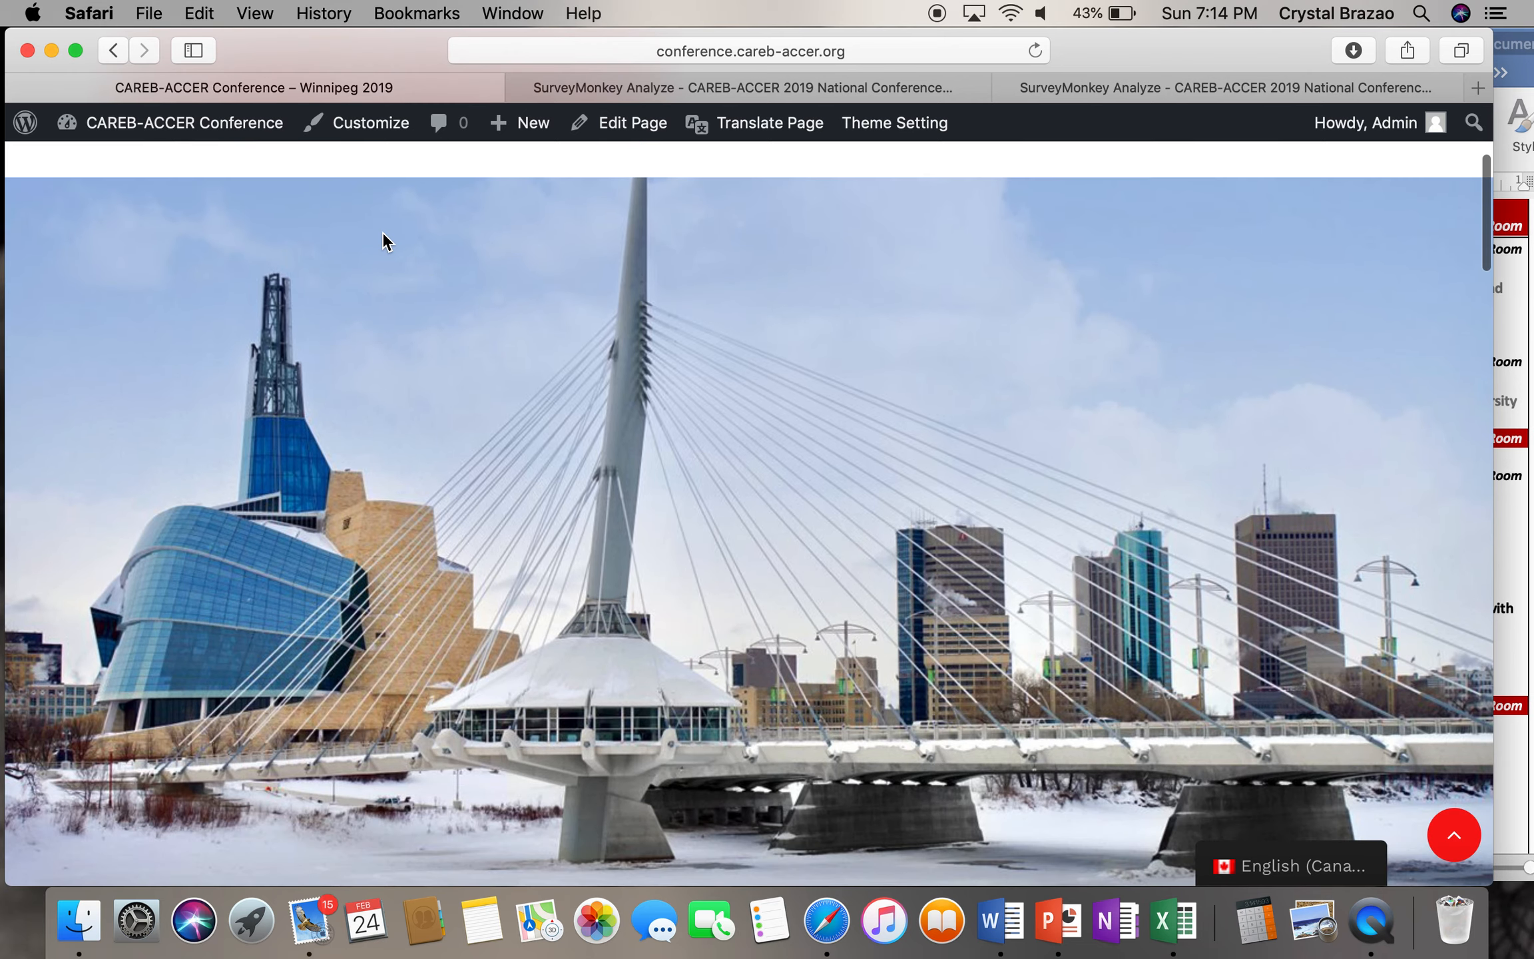
scroll(382, 234, "down", 9)
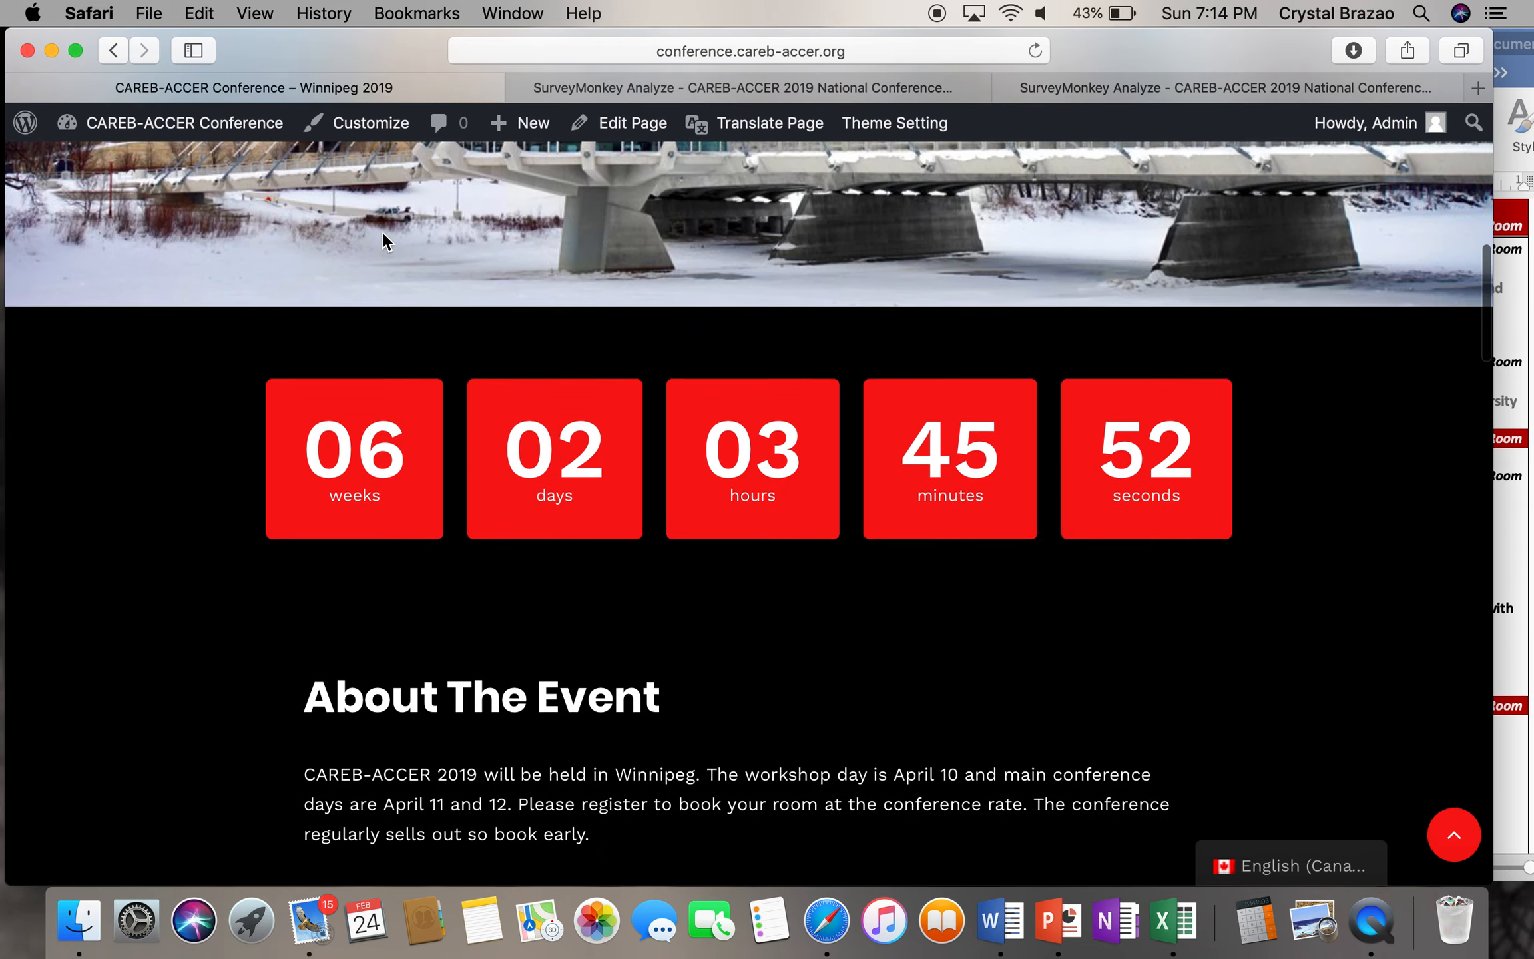
scroll(247, 383, "down", 5)
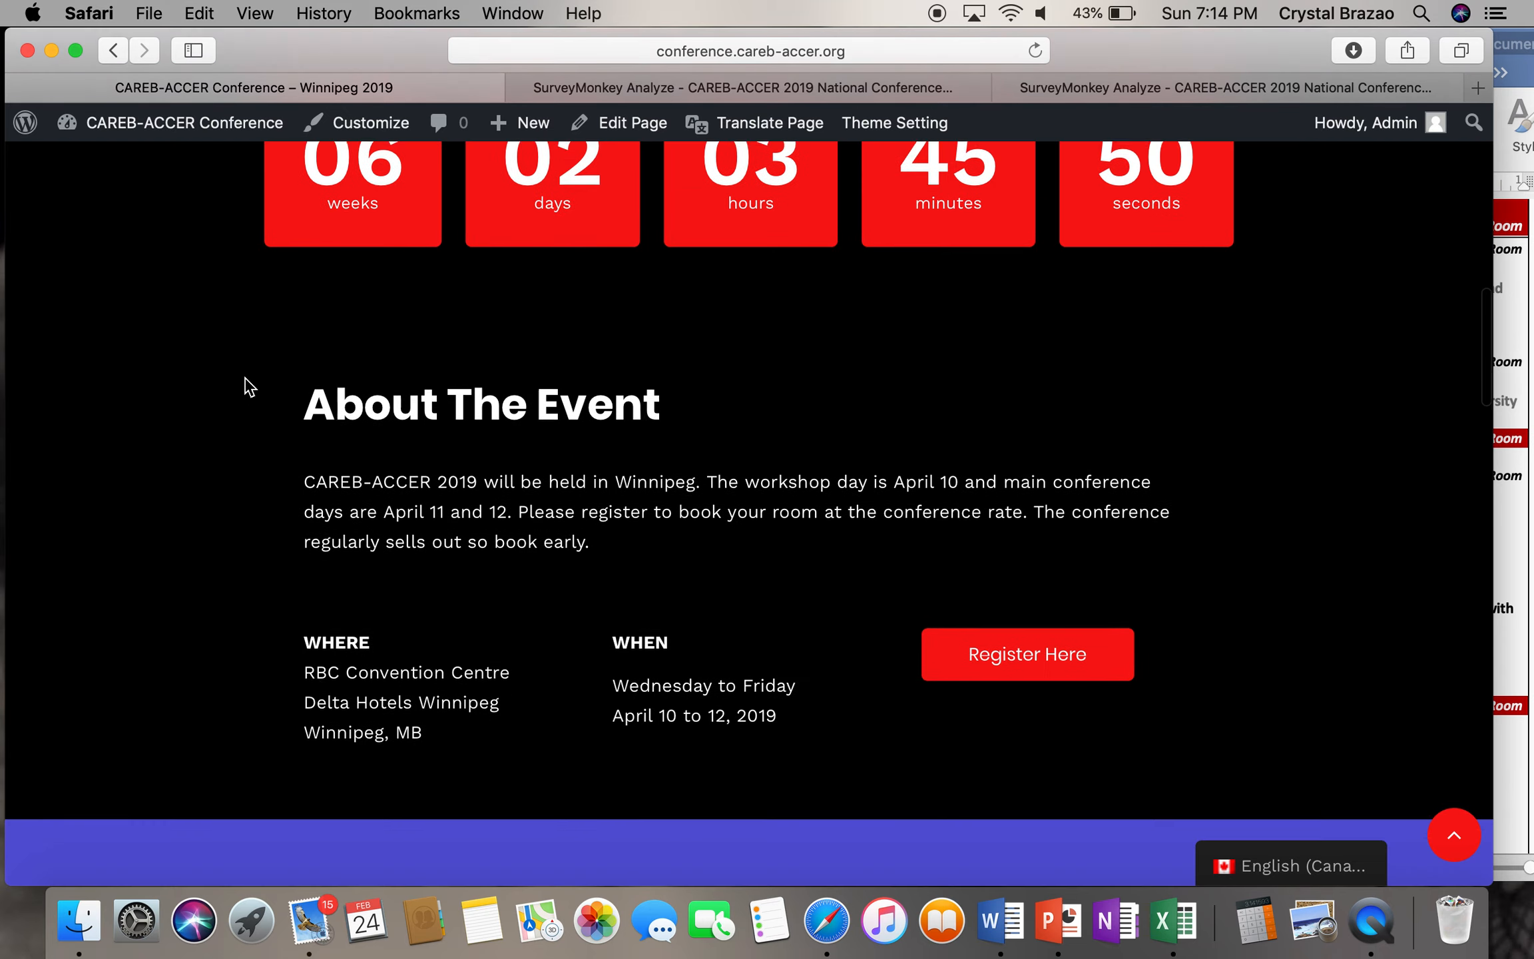
scroll(248, 386, "down", 1)
scroll(248, 386, "down", 2)
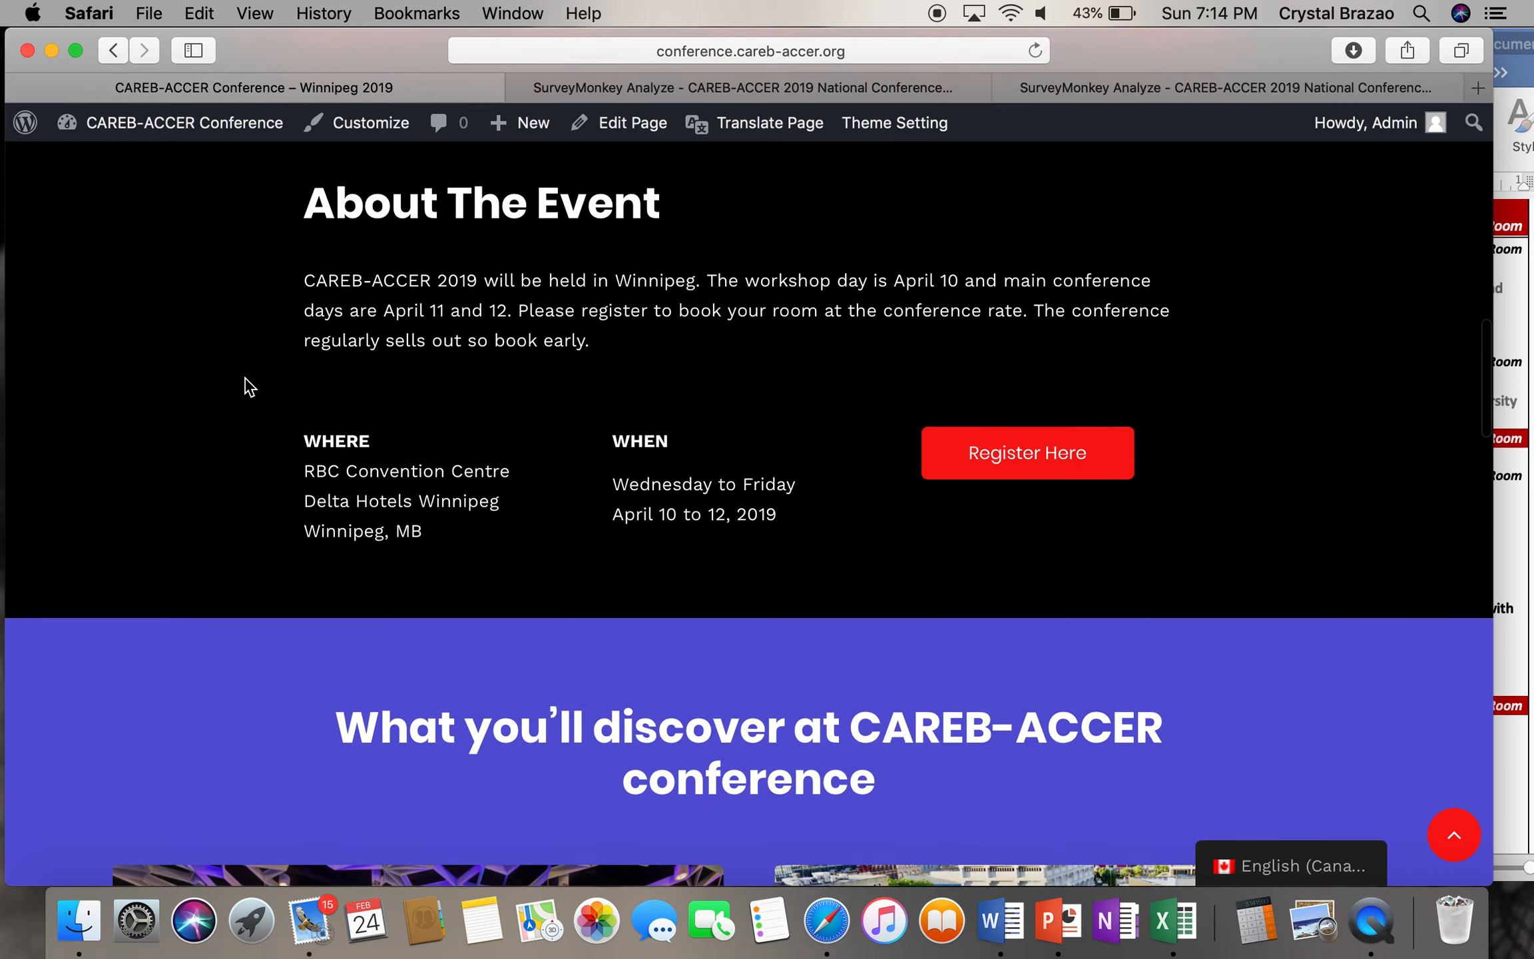
scroll(249, 386, "down", 11)
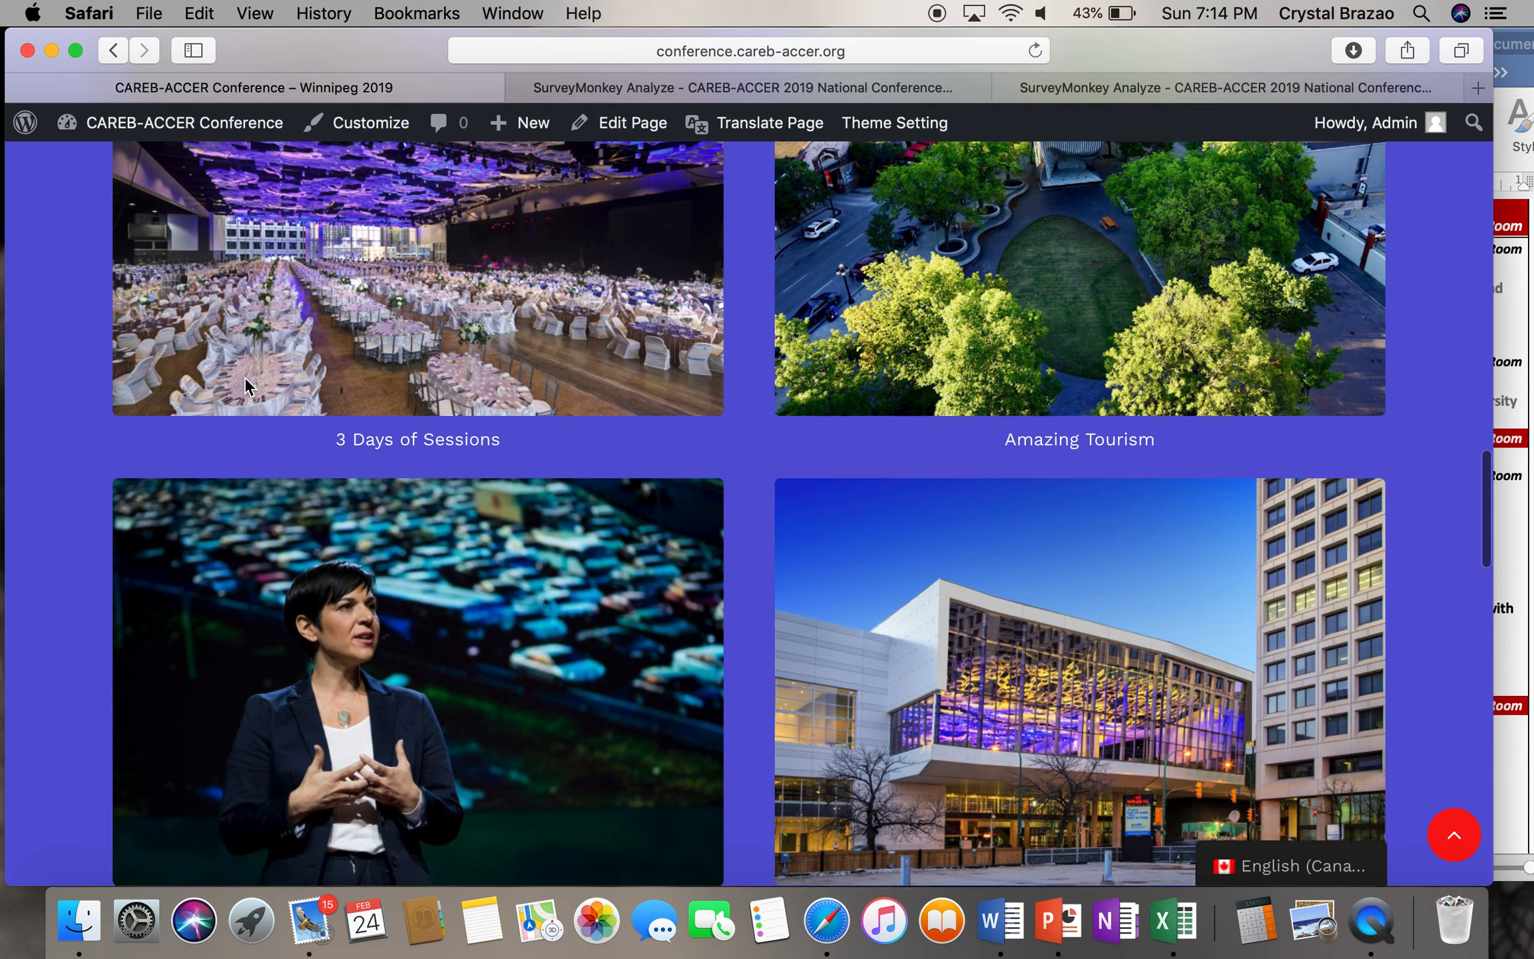
scroll(245, 383, "down", 3)
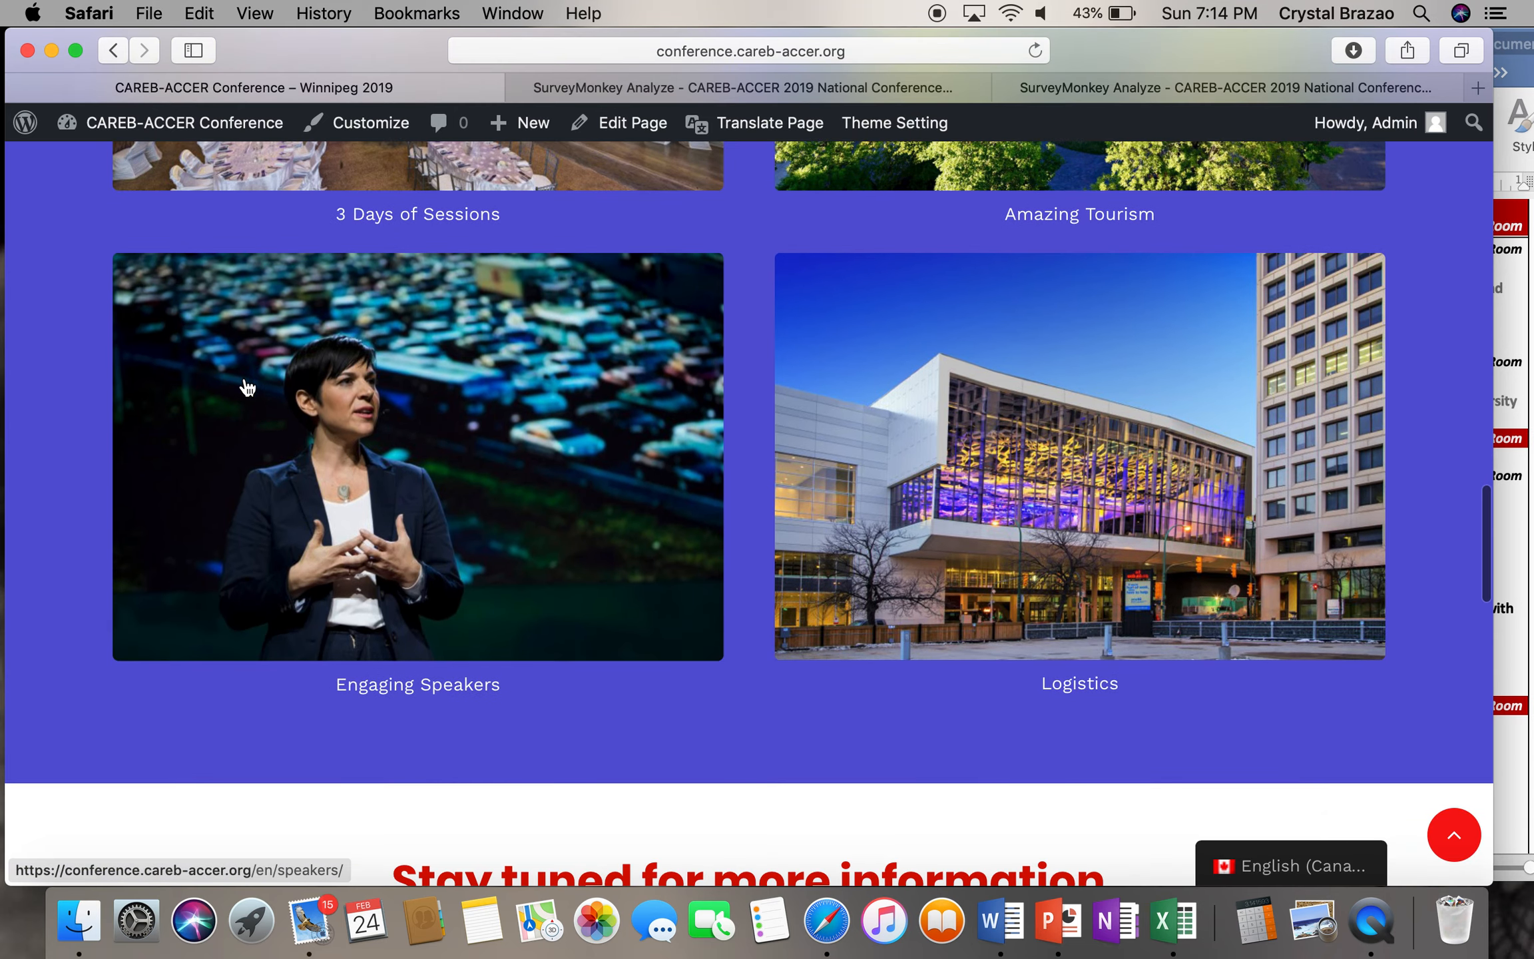
scroll(247, 387, "down", 1)
scroll(248, 386, "up", 18)
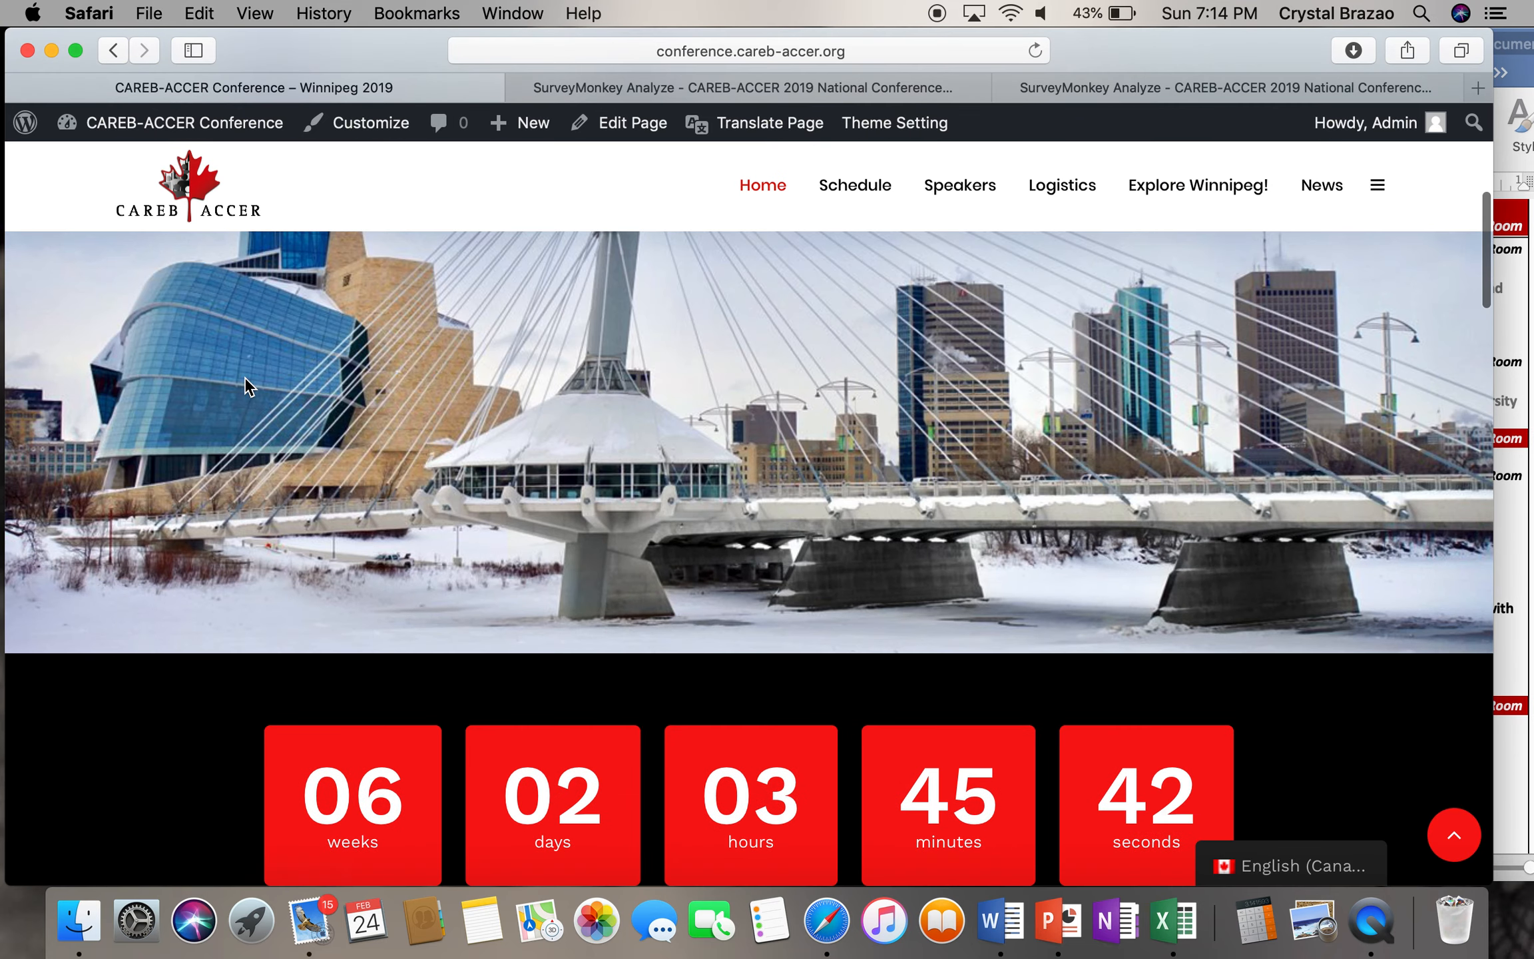
scroll(248, 386, "up", 3)
left_click(878, 187)
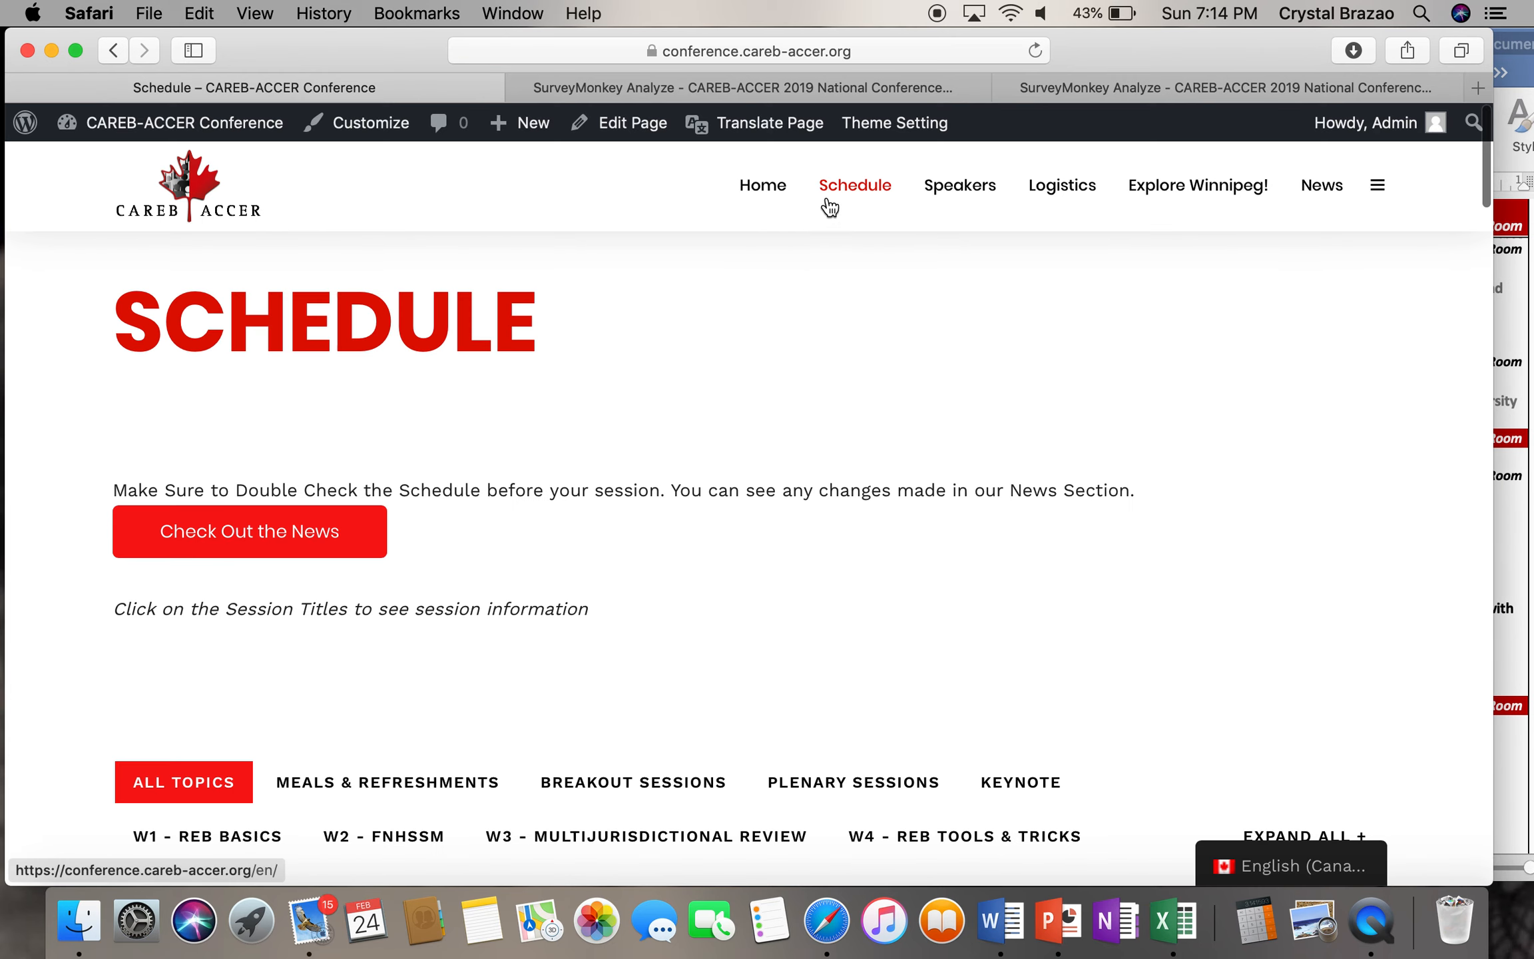
scroll(827, 489, "down", 2)
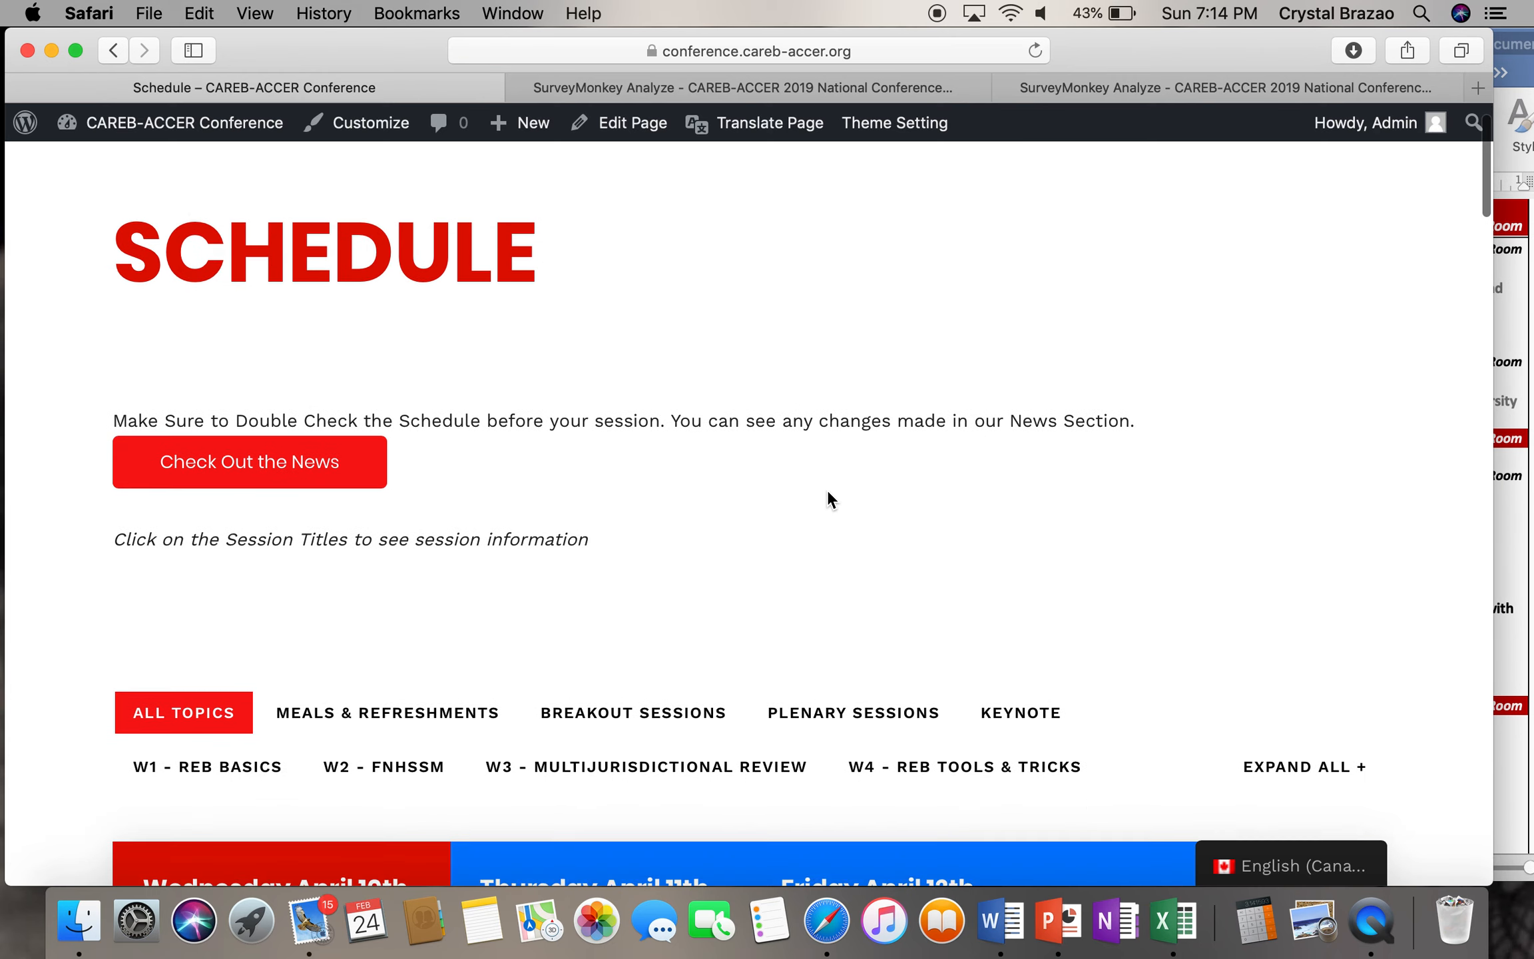
scroll(829, 495, "down", 3)
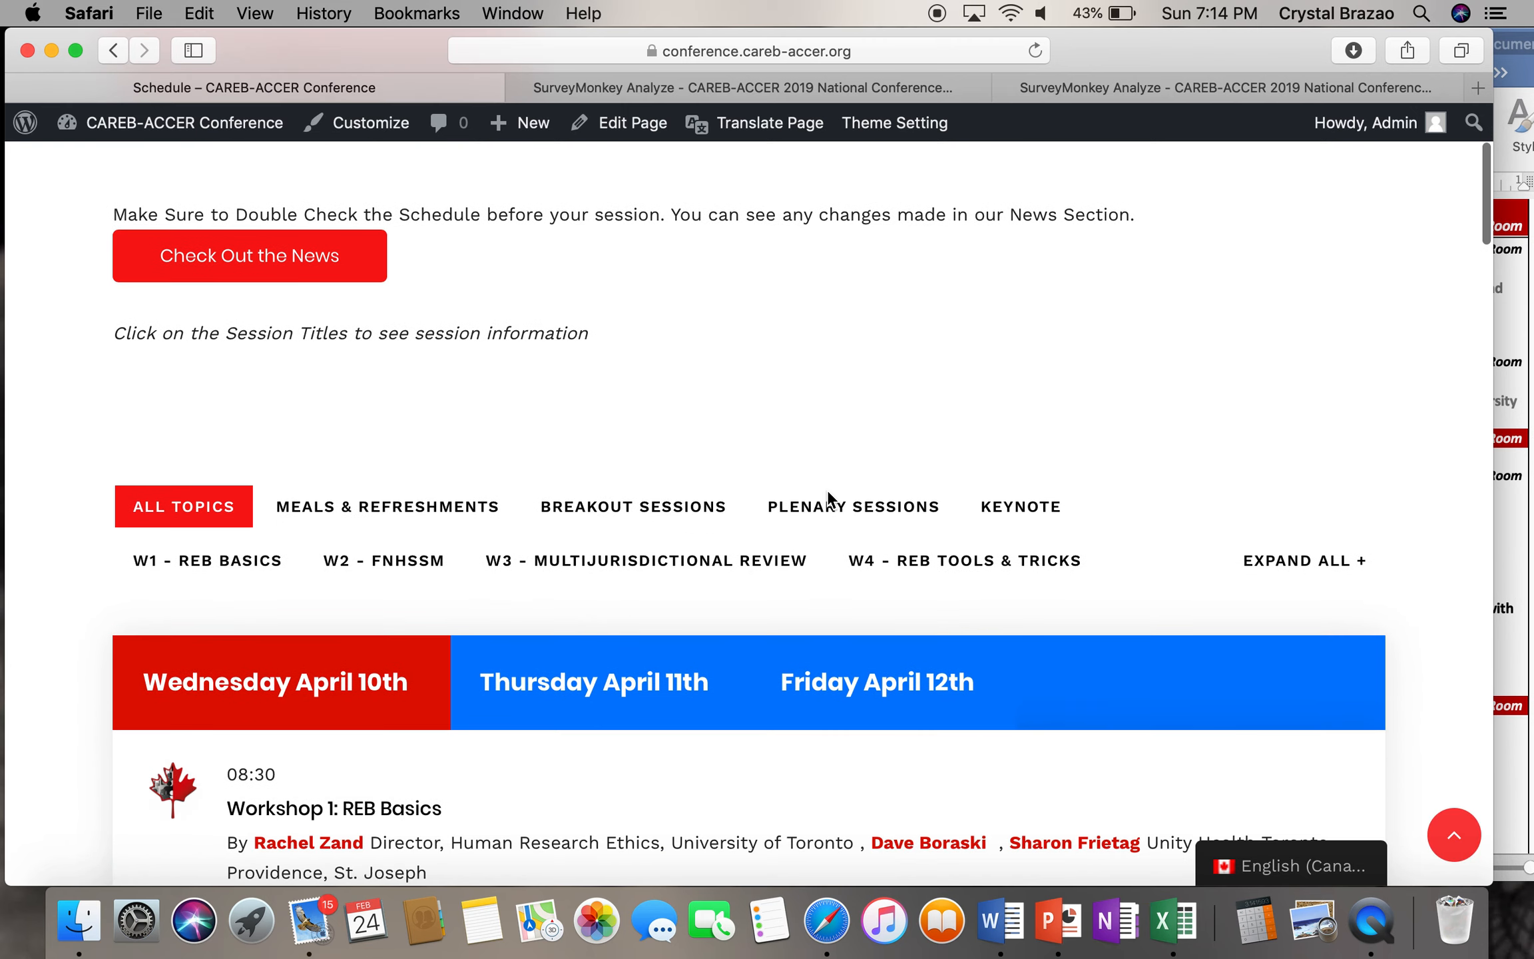
scroll(828, 496, "down", 3)
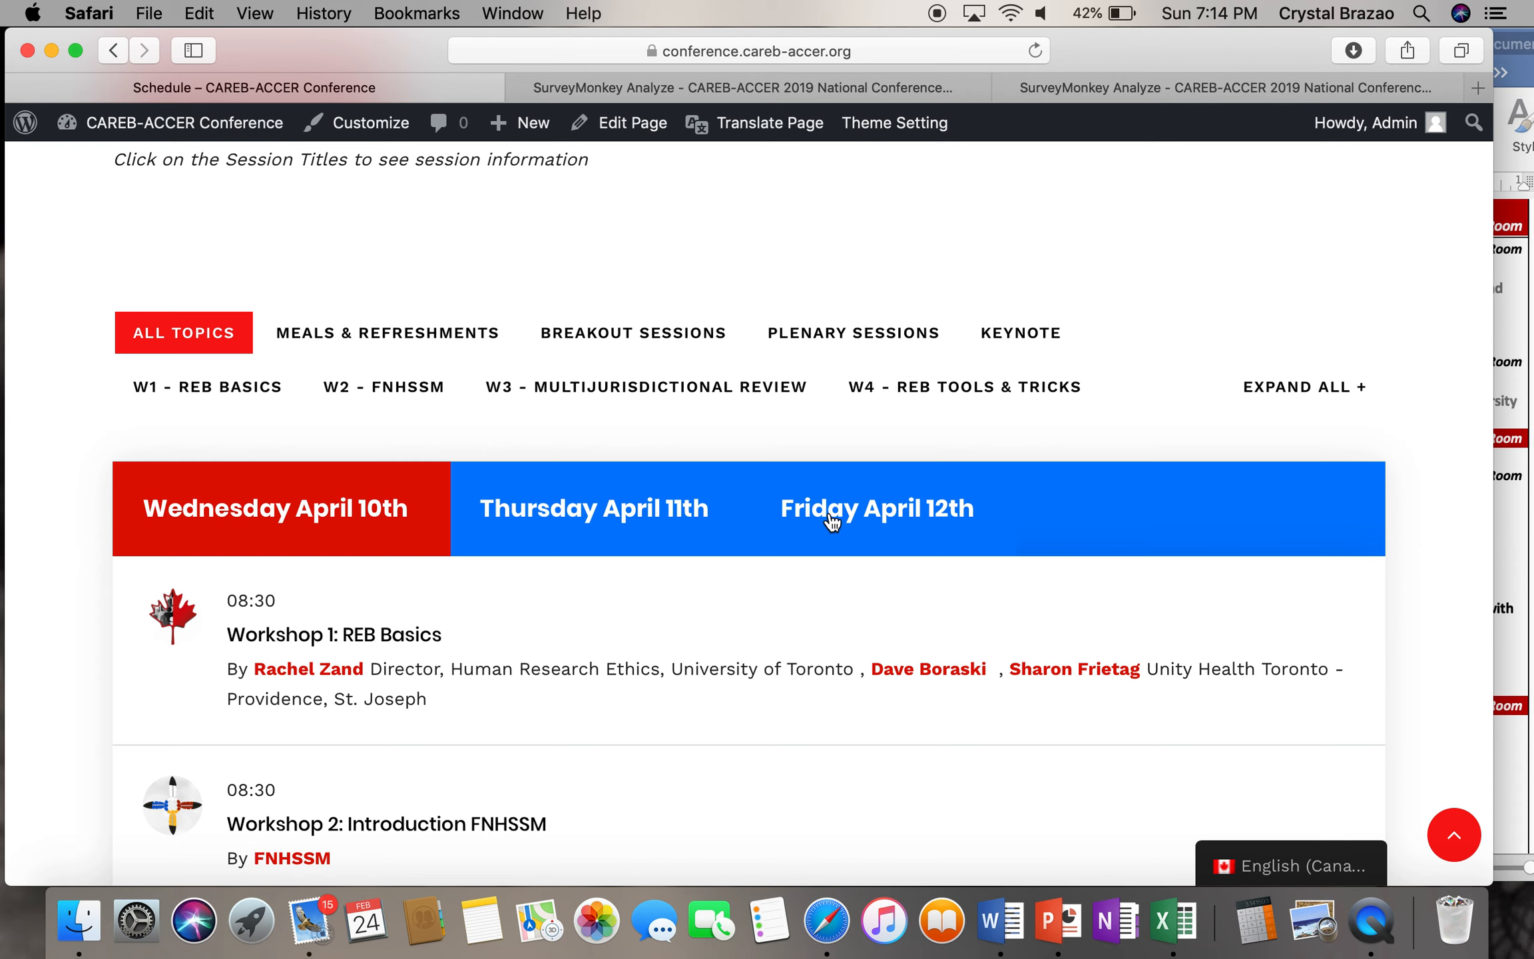
scroll(322, 528, "down", 1)
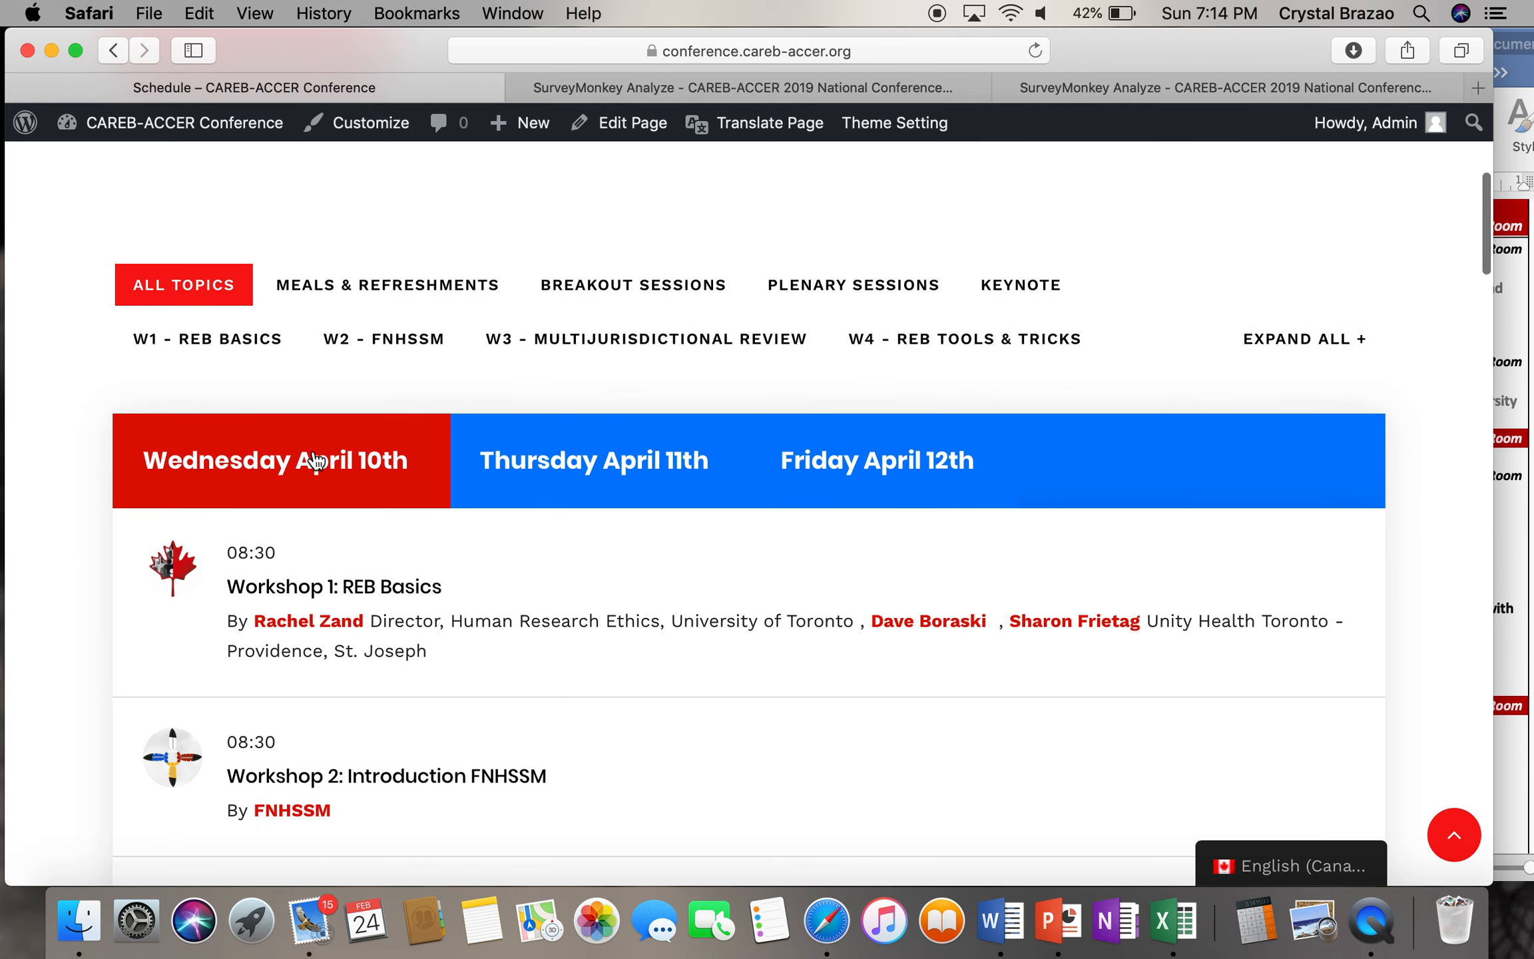
scroll(307, 483, "down", 2)
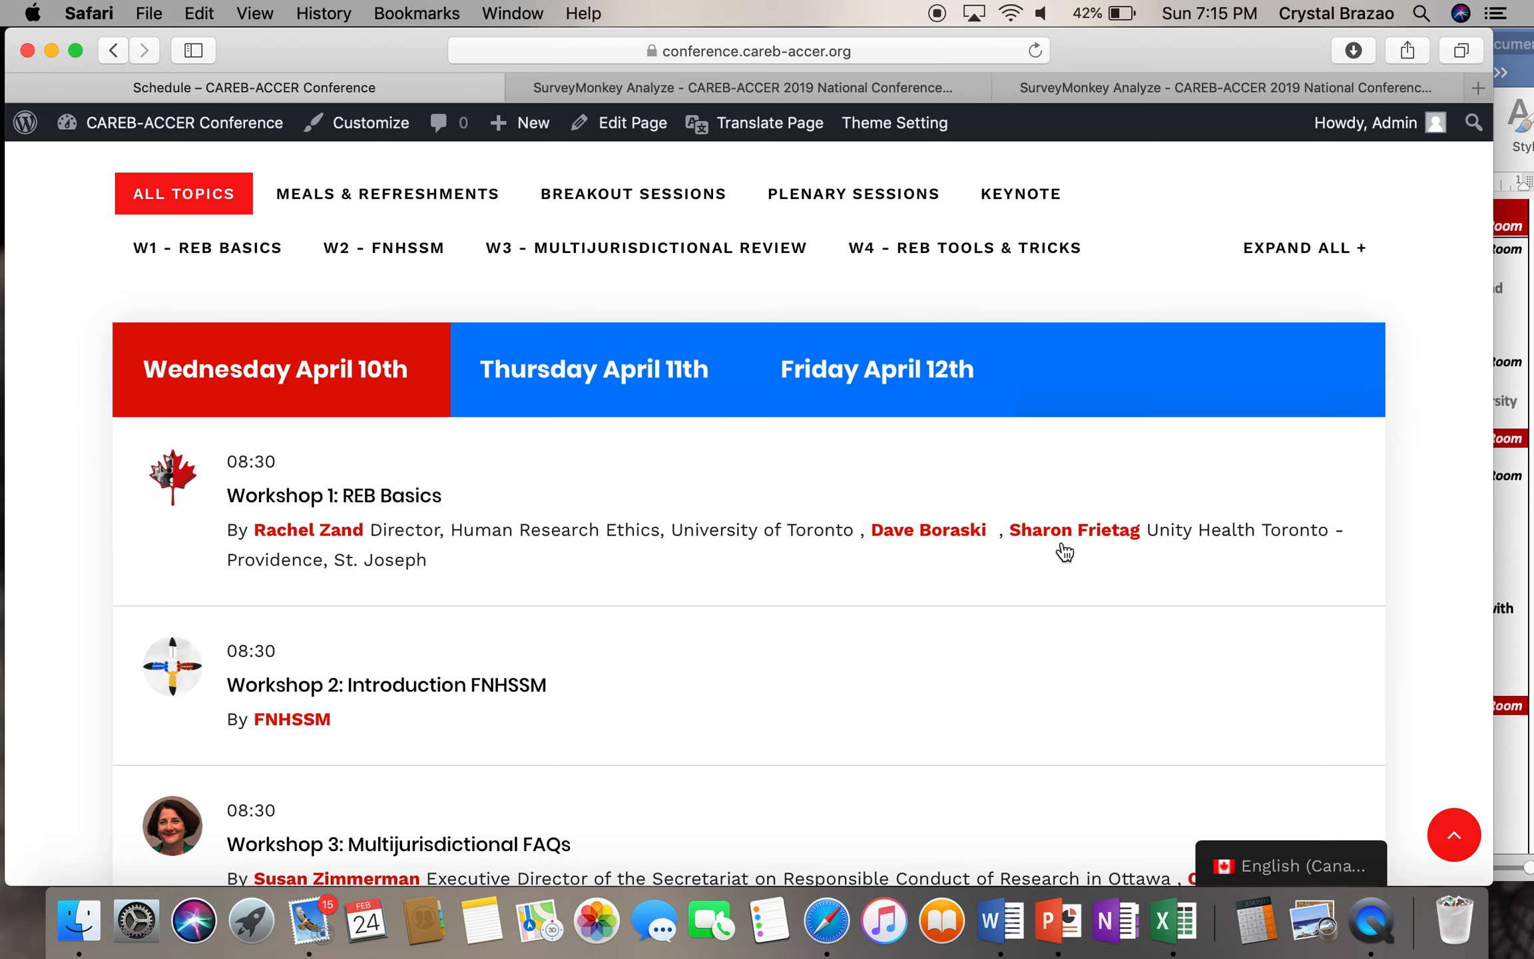
scroll(1065, 552, "down", 2)
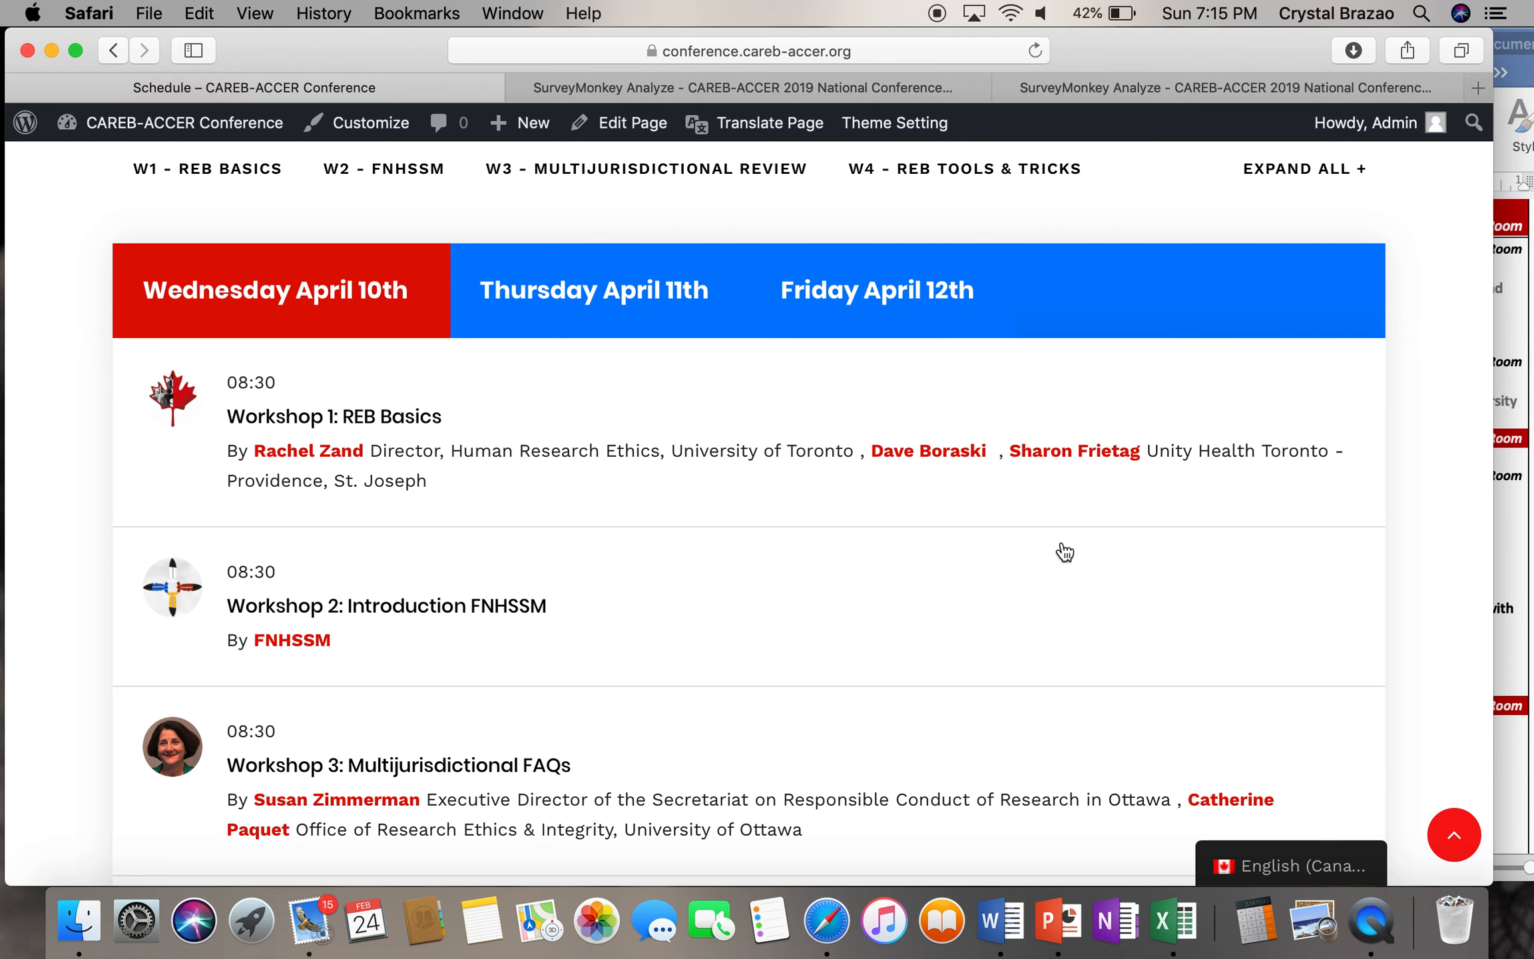
scroll(932, 557, "up", 5)
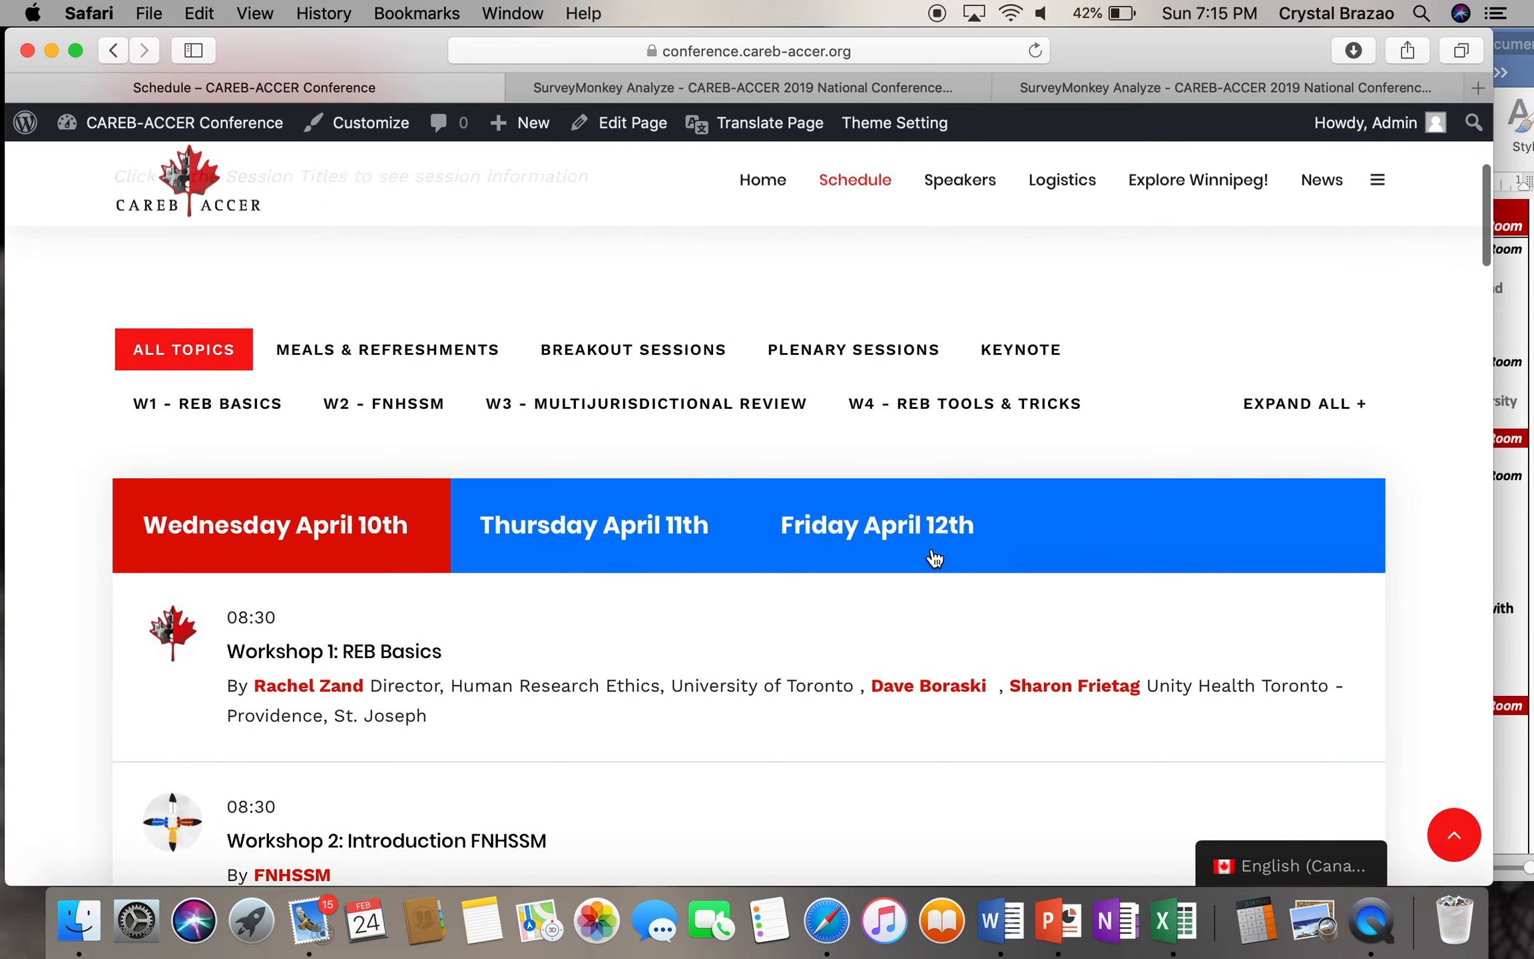
scroll(935, 557, "up", 4)
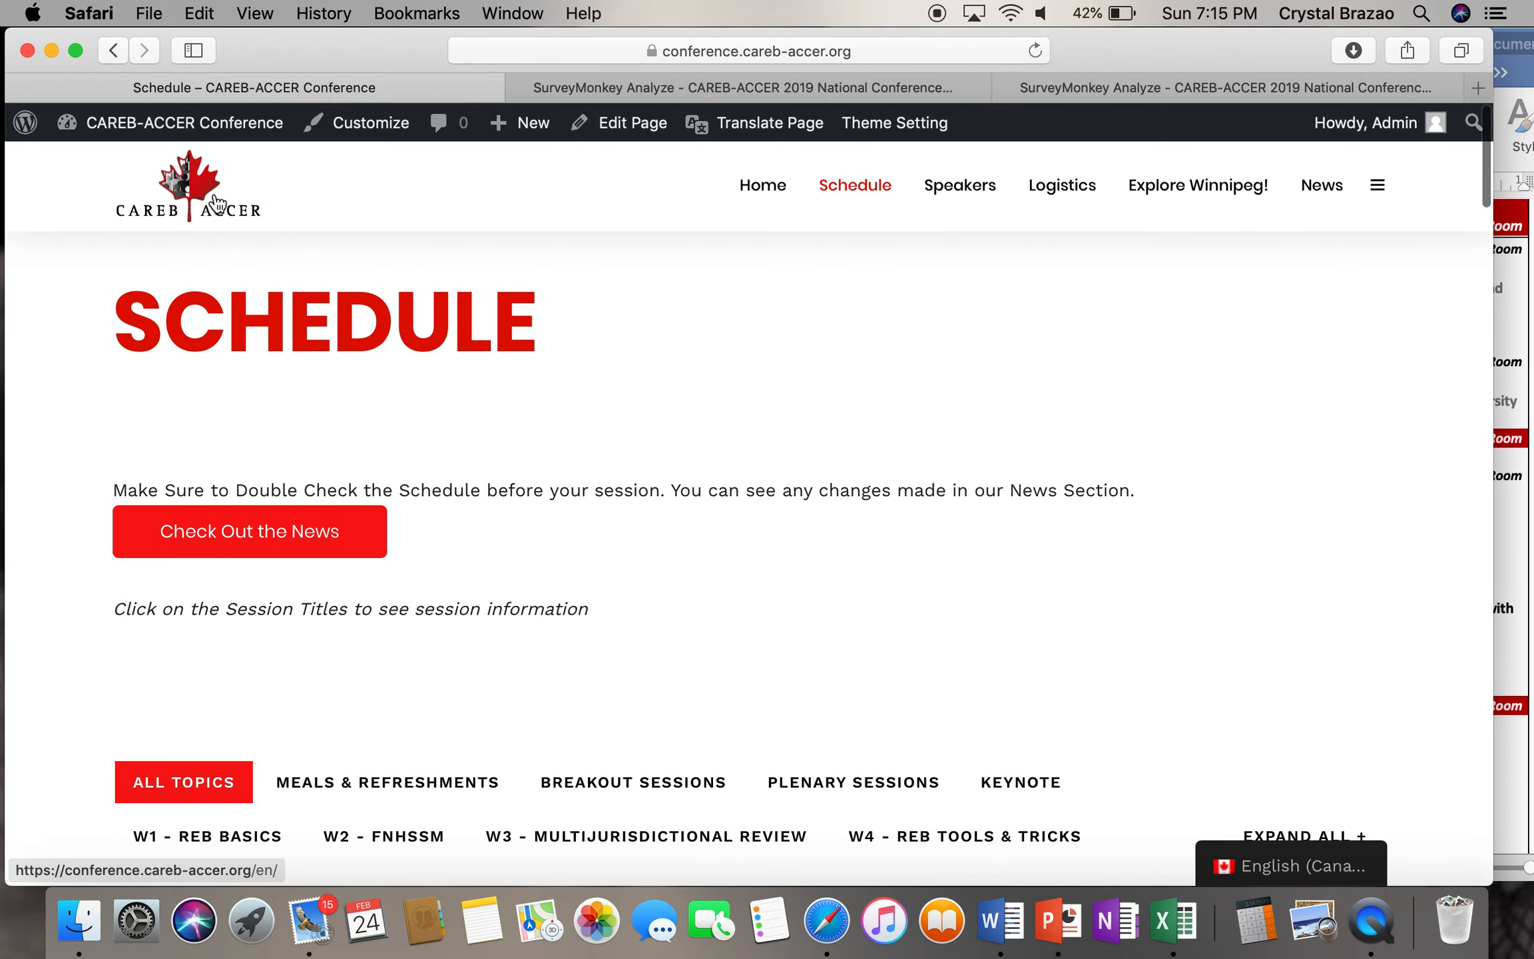
mouse_move(254, 135)
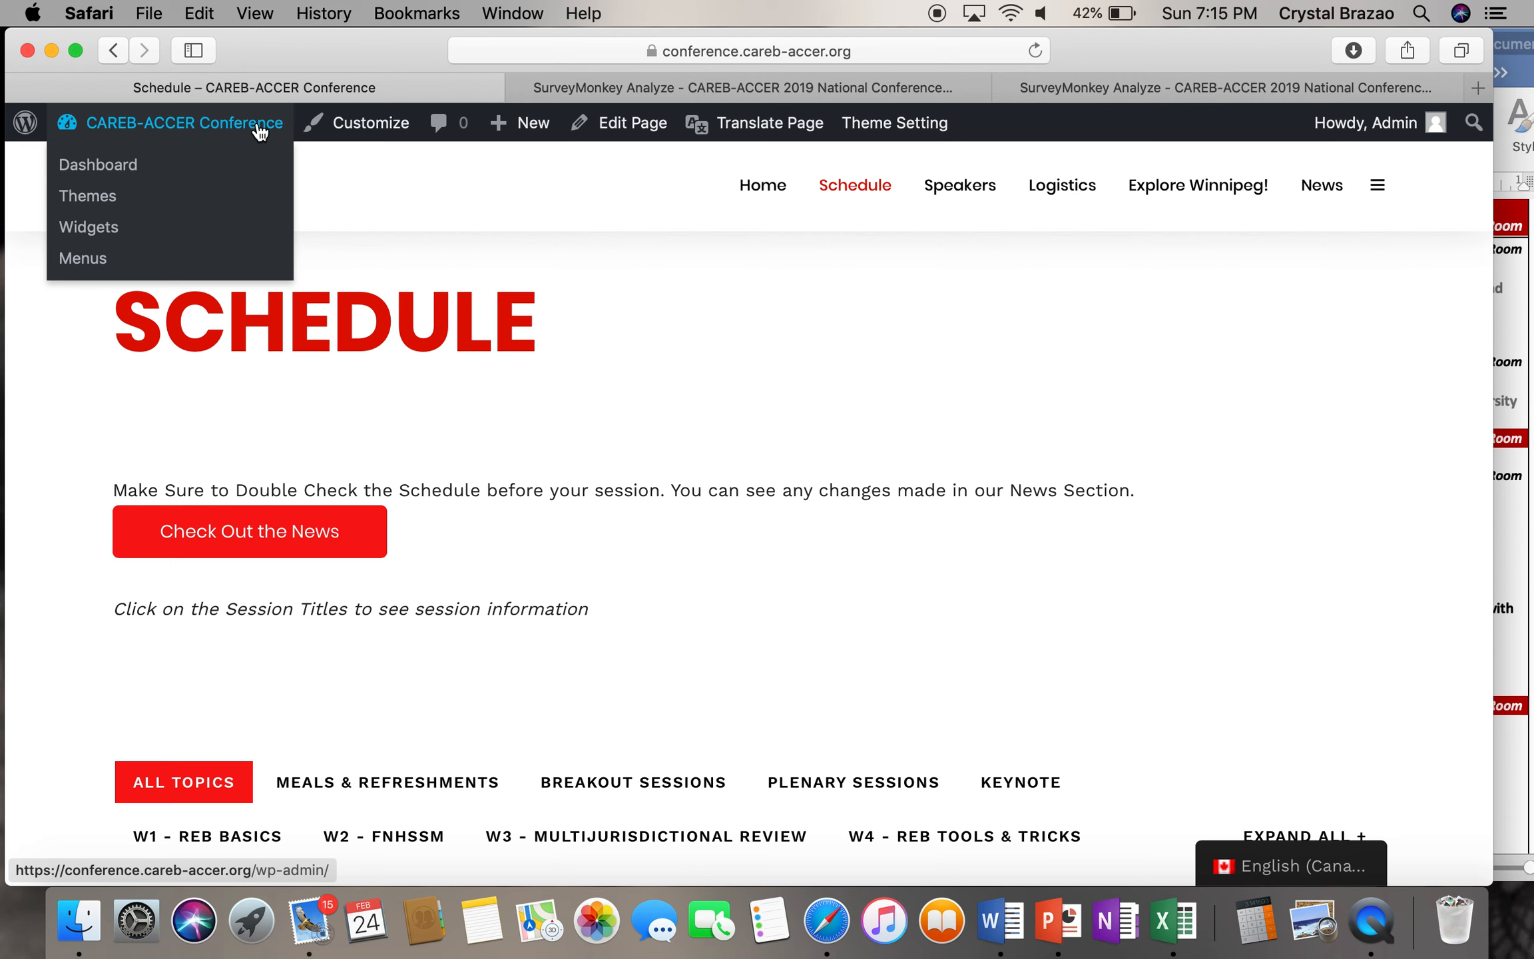
- From the admin Dashboard, view the Pages list, visit the live site, then return to the Dashboard
left_click(260, 131)
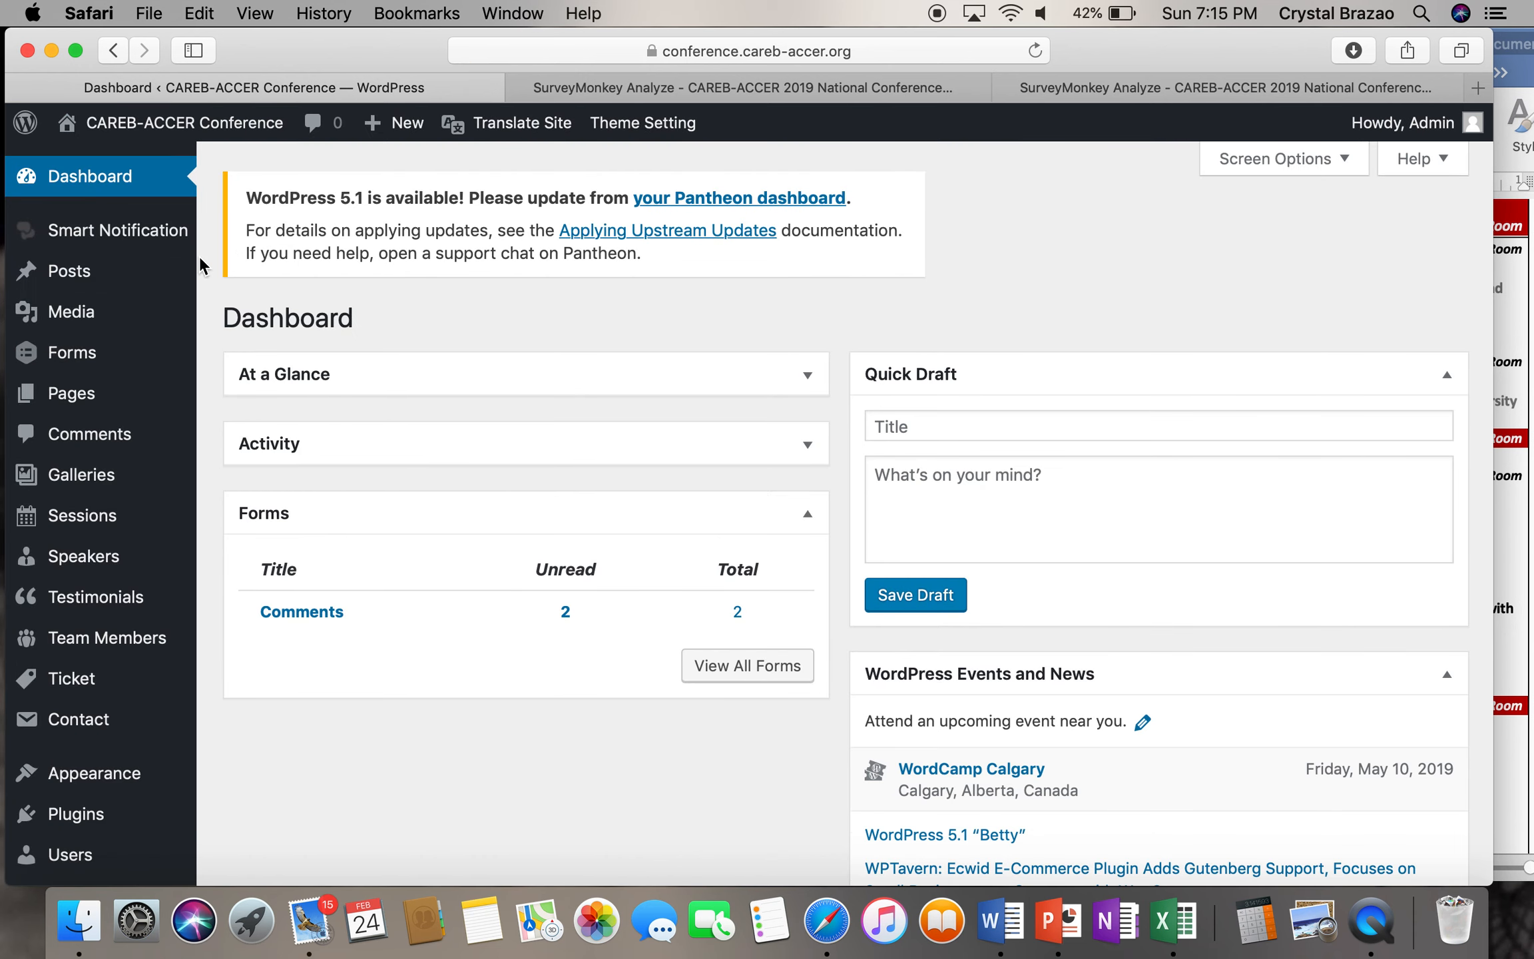
mouse_move(144, 233)
mouse_move(104, 357)
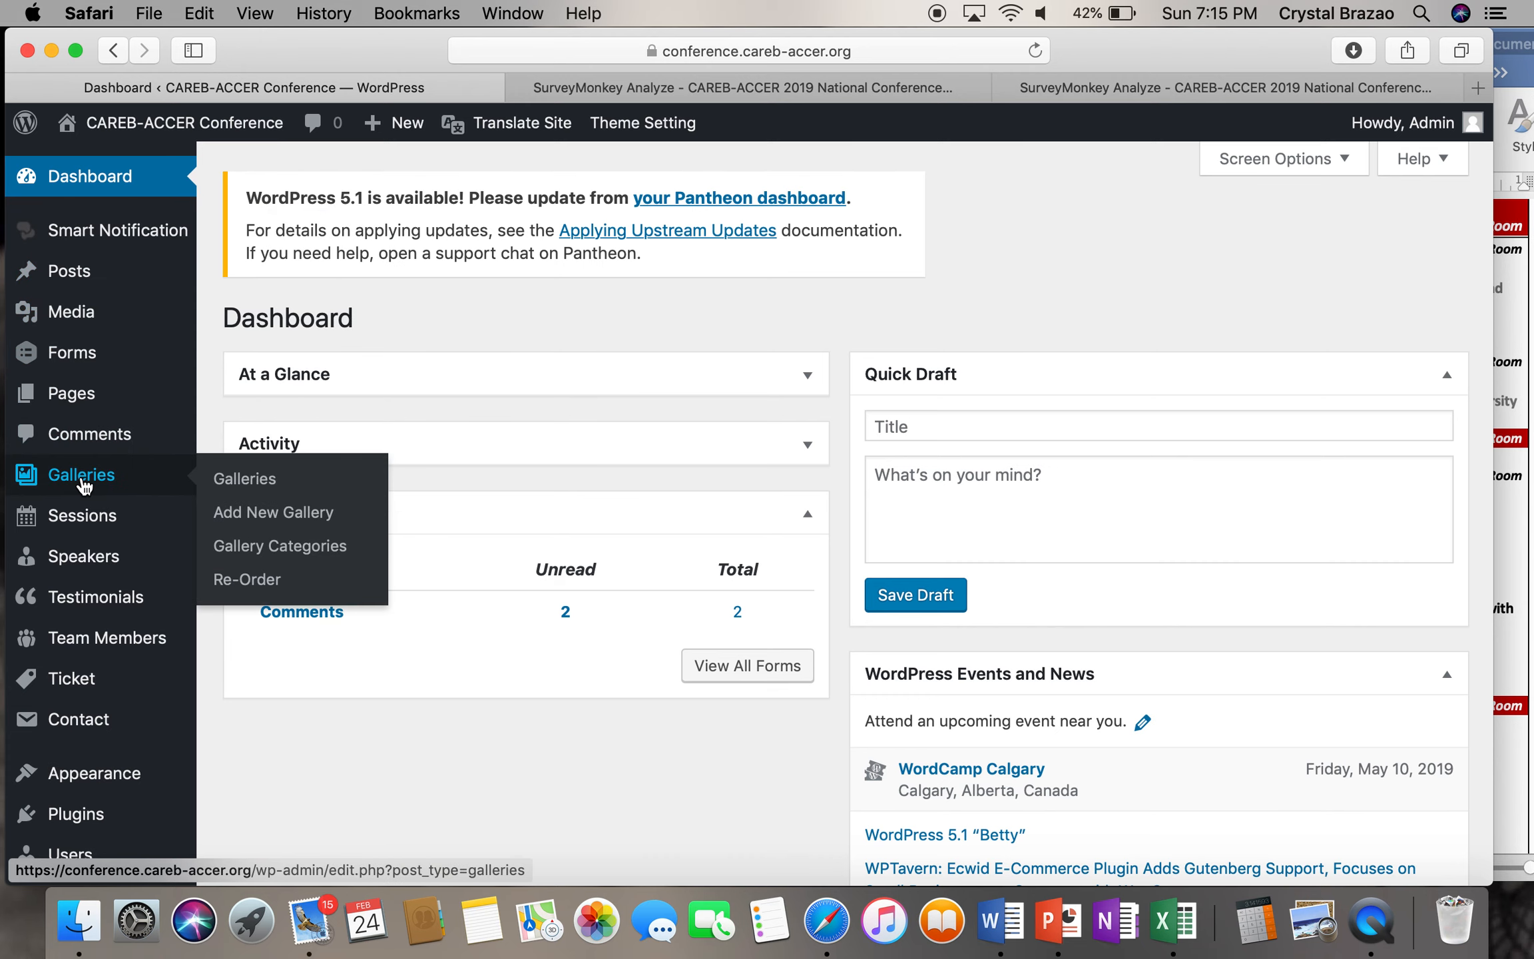
scroll(93, 738, "down", 5)
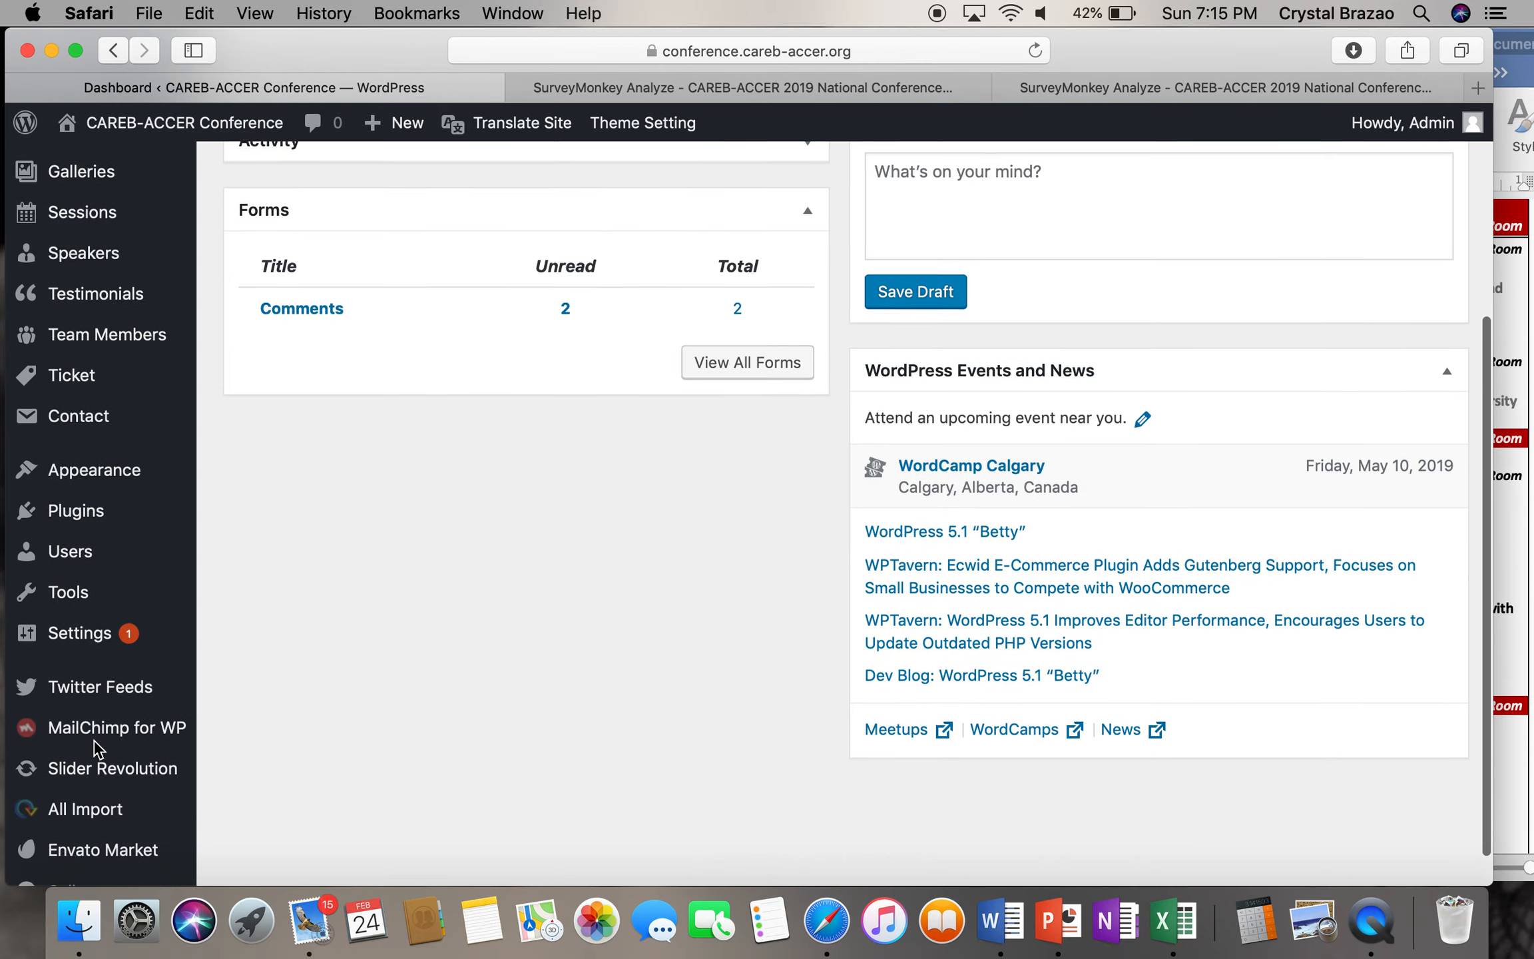
scroll(67, 739, "up", 5)
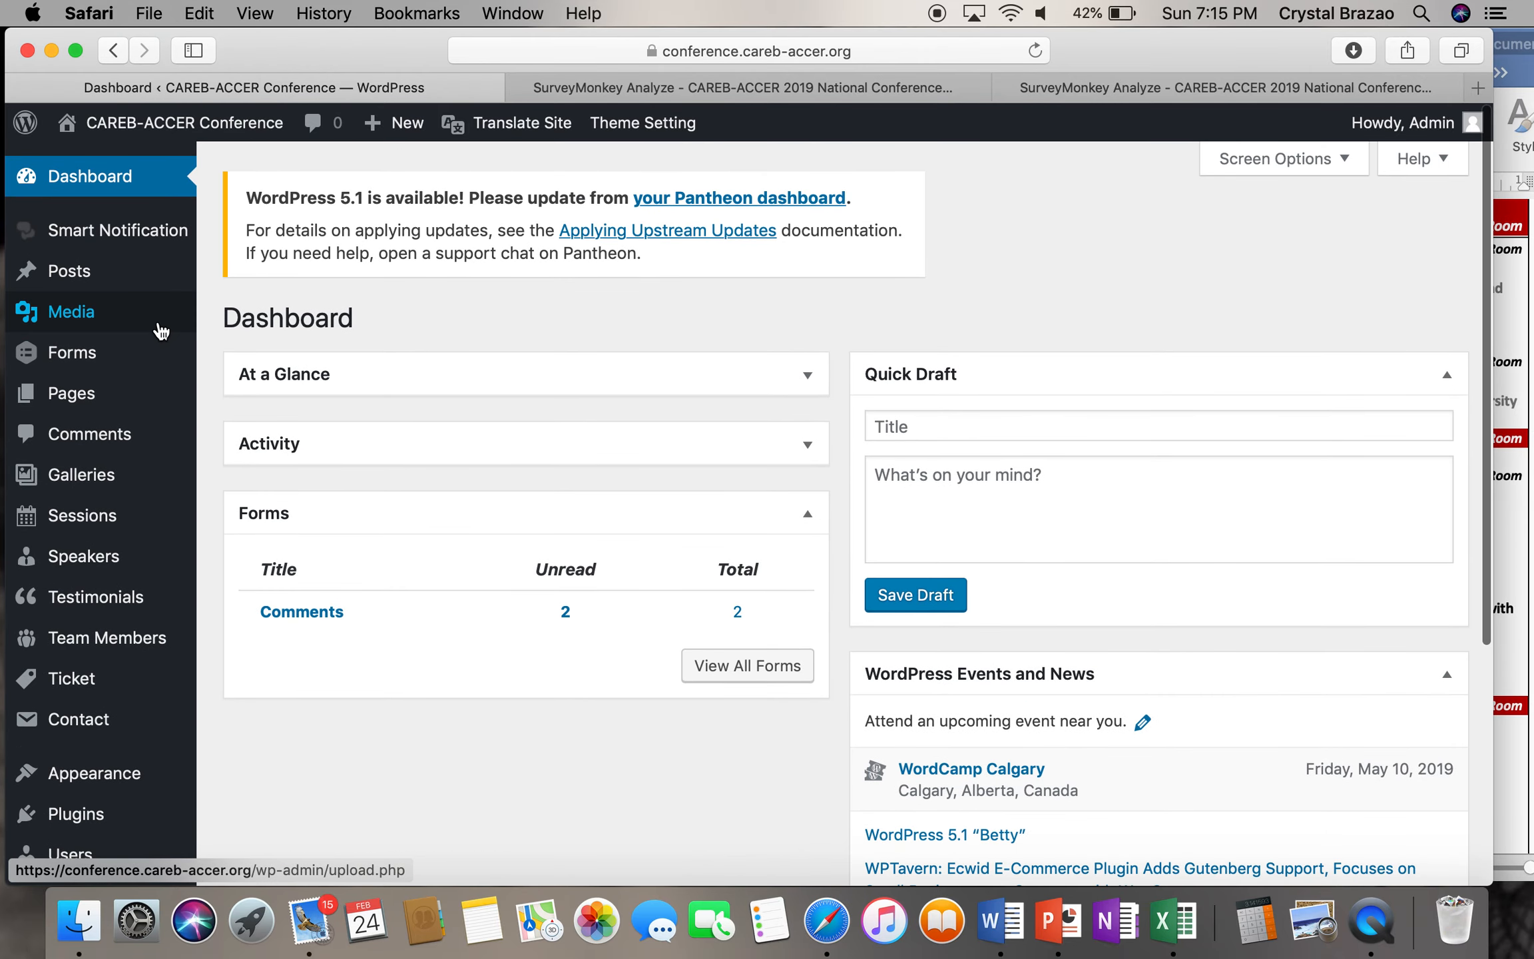
mouse_move(160, 330)
mouse_move(130, 391)
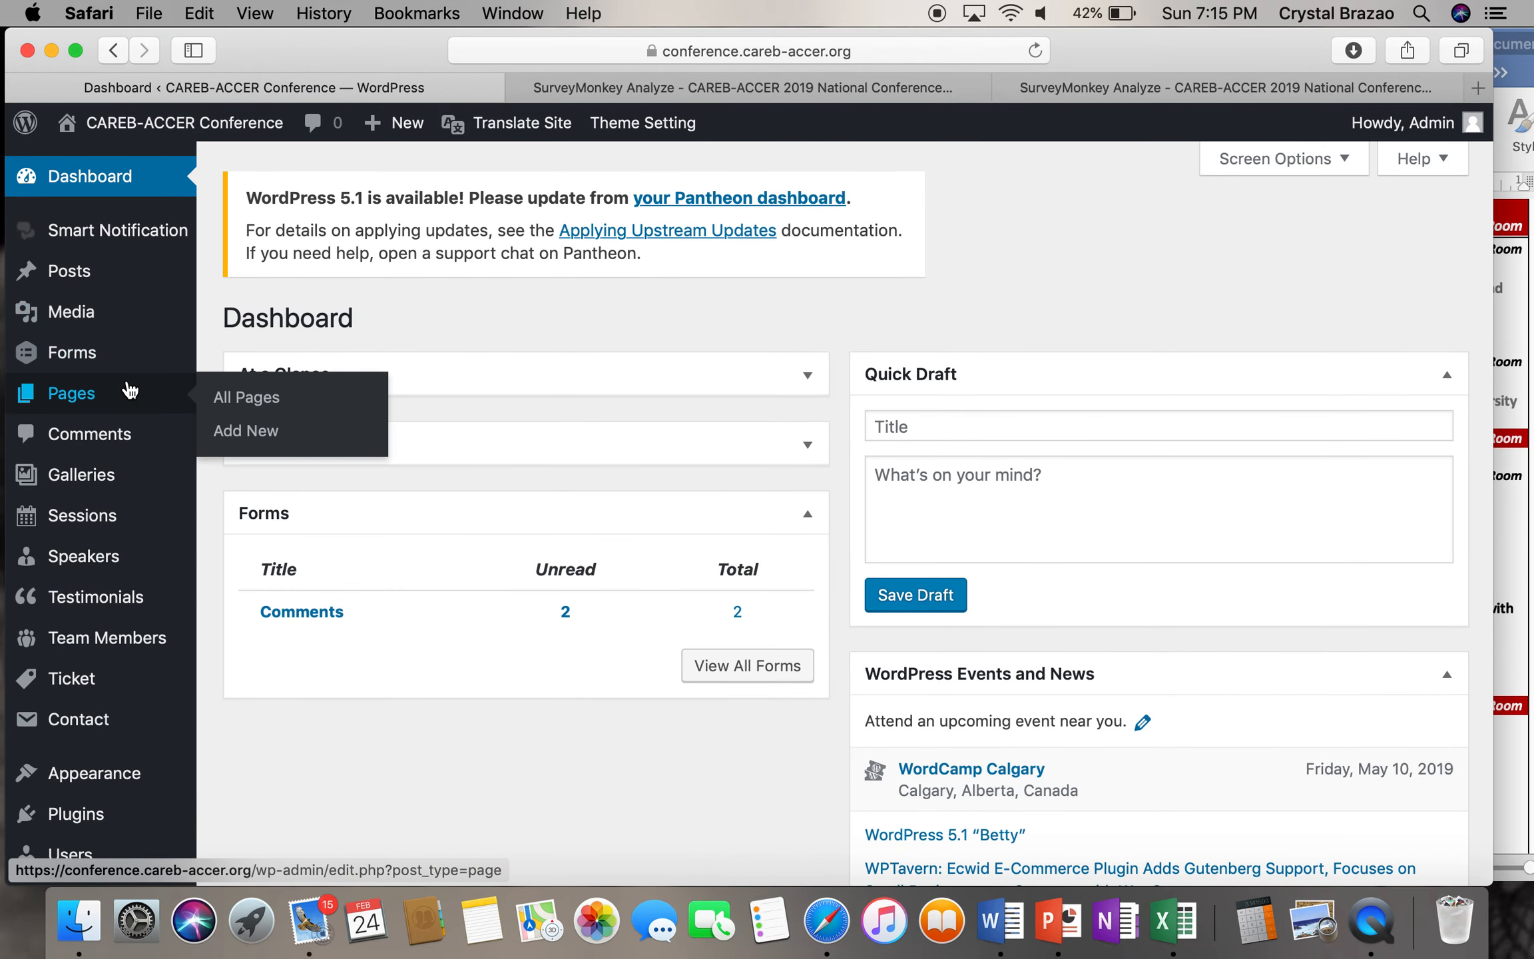
left_click(93, 398)
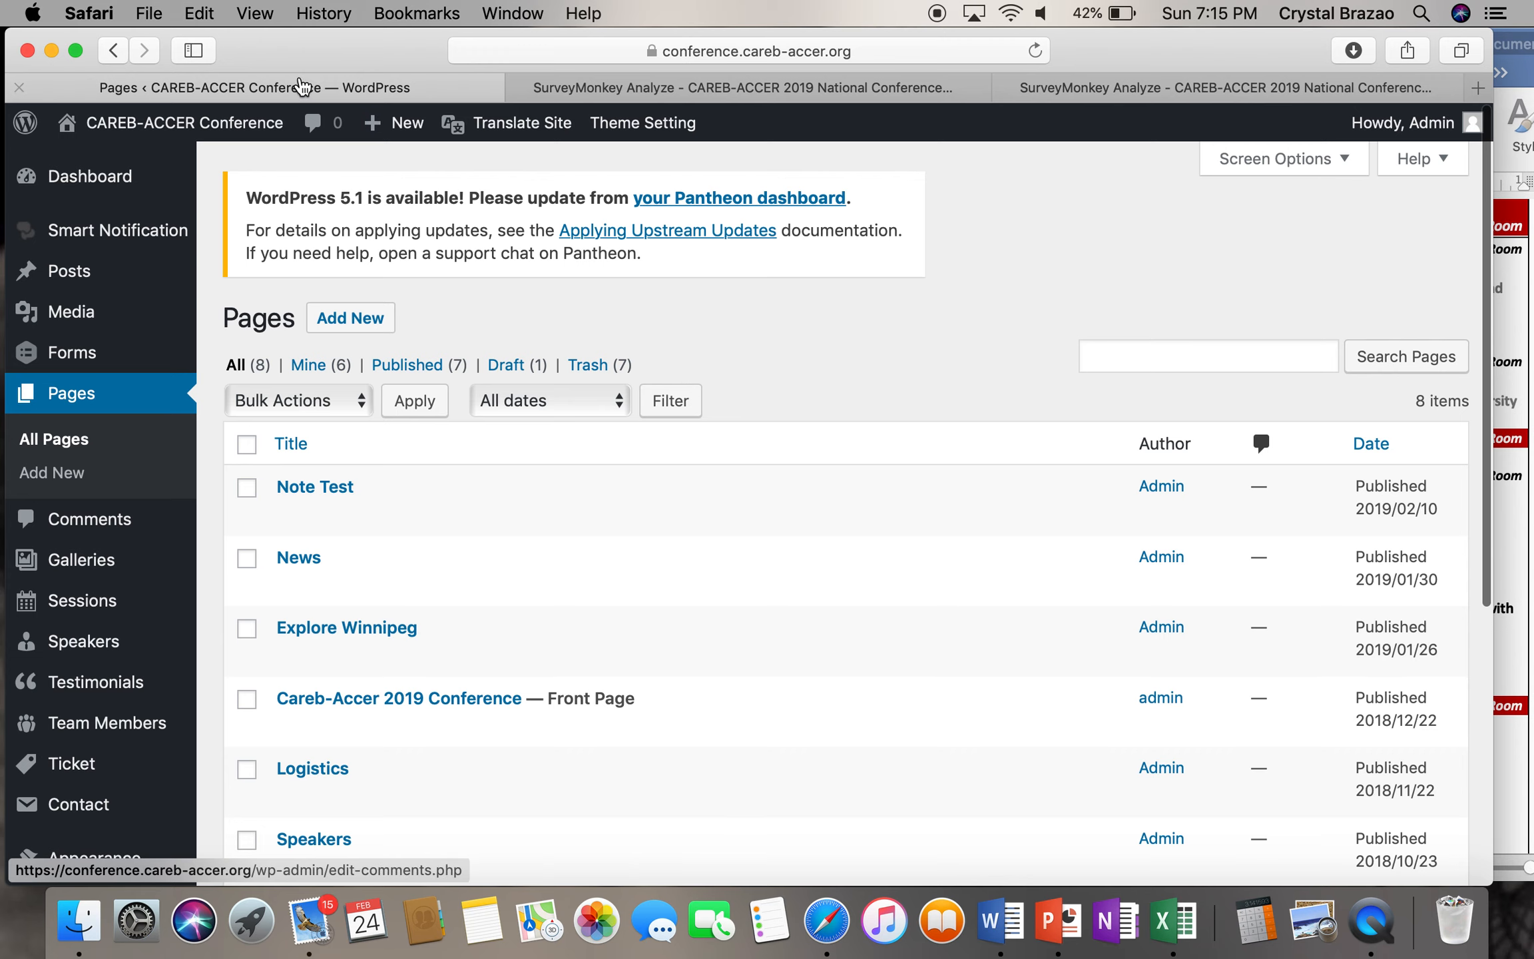
left_click(226, 128)
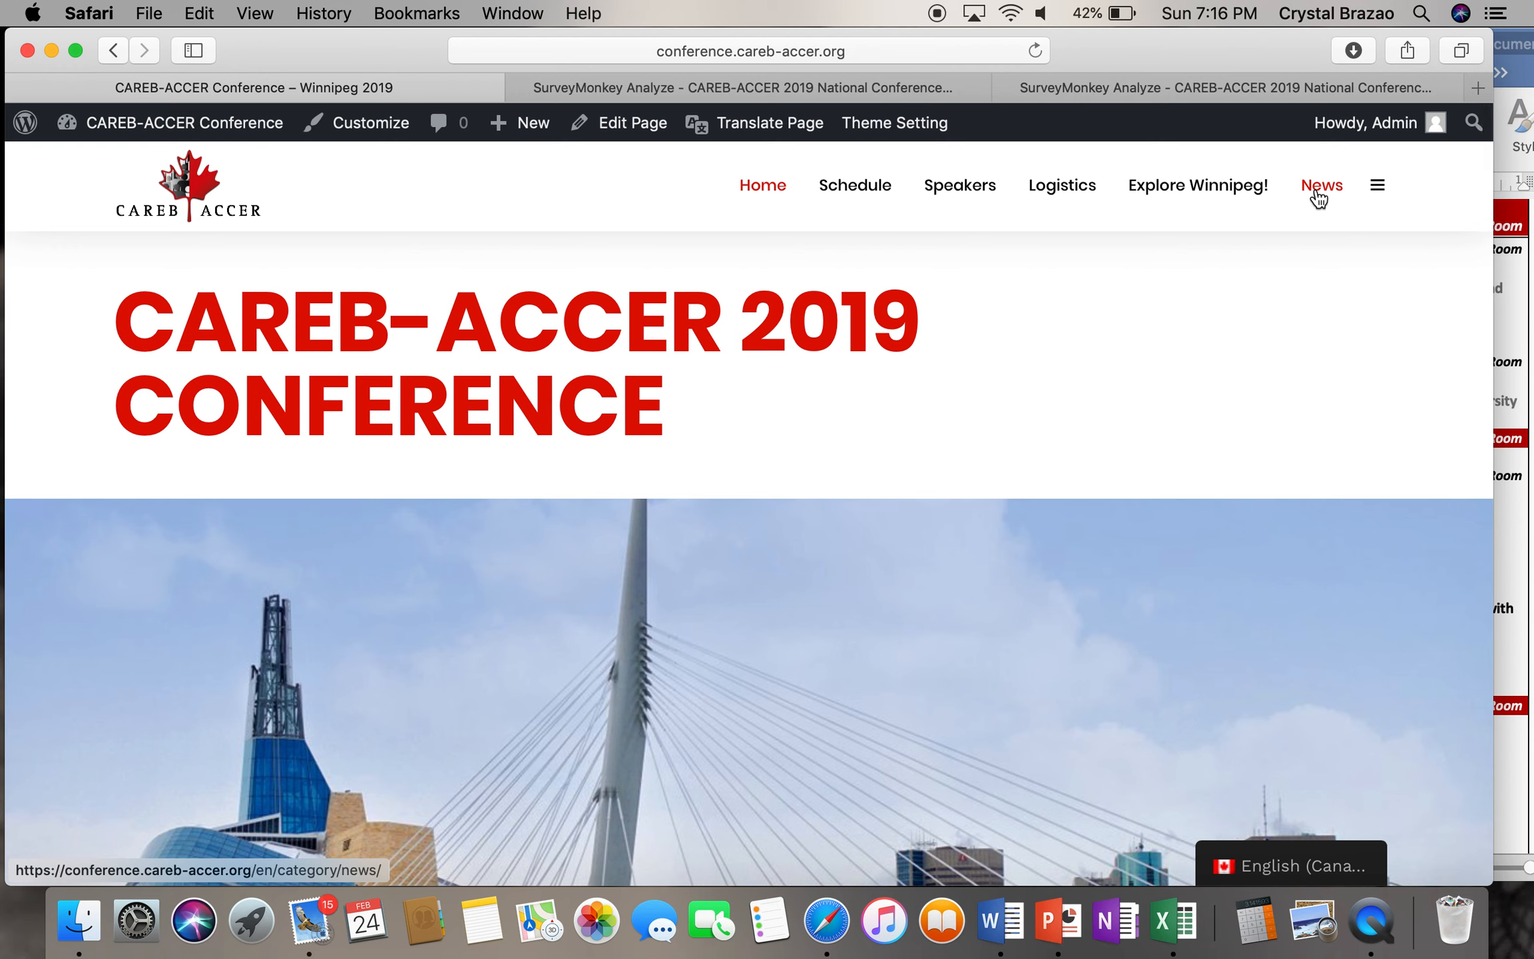
left_click(231, 130)
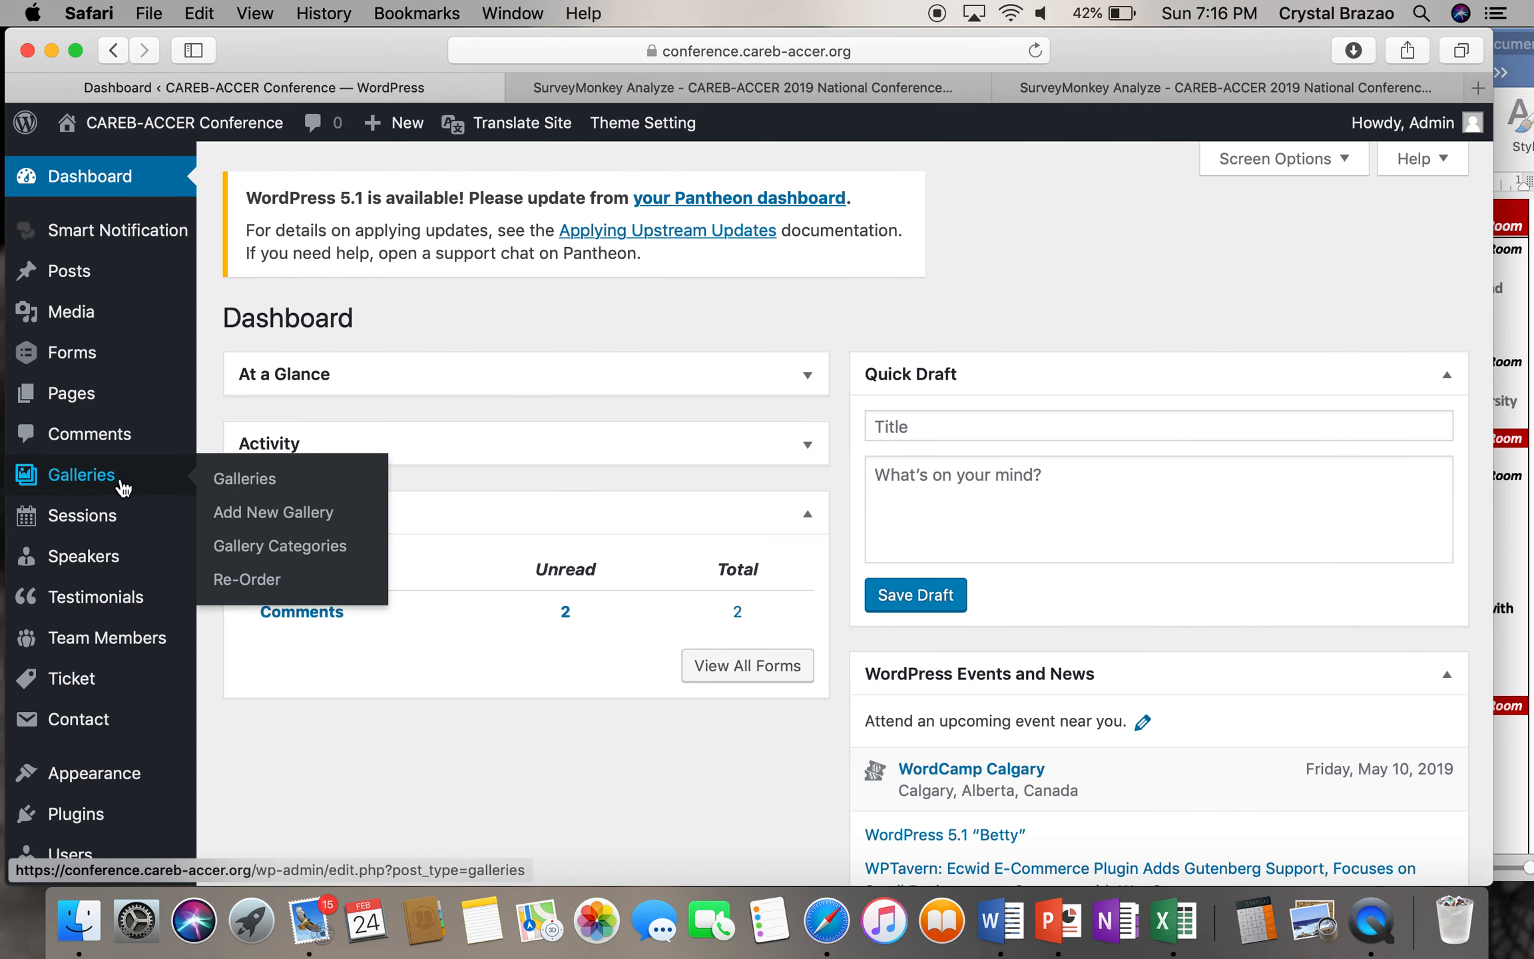
- Open the Schedule page in the editor from the Pages list
left_click(86, 398)
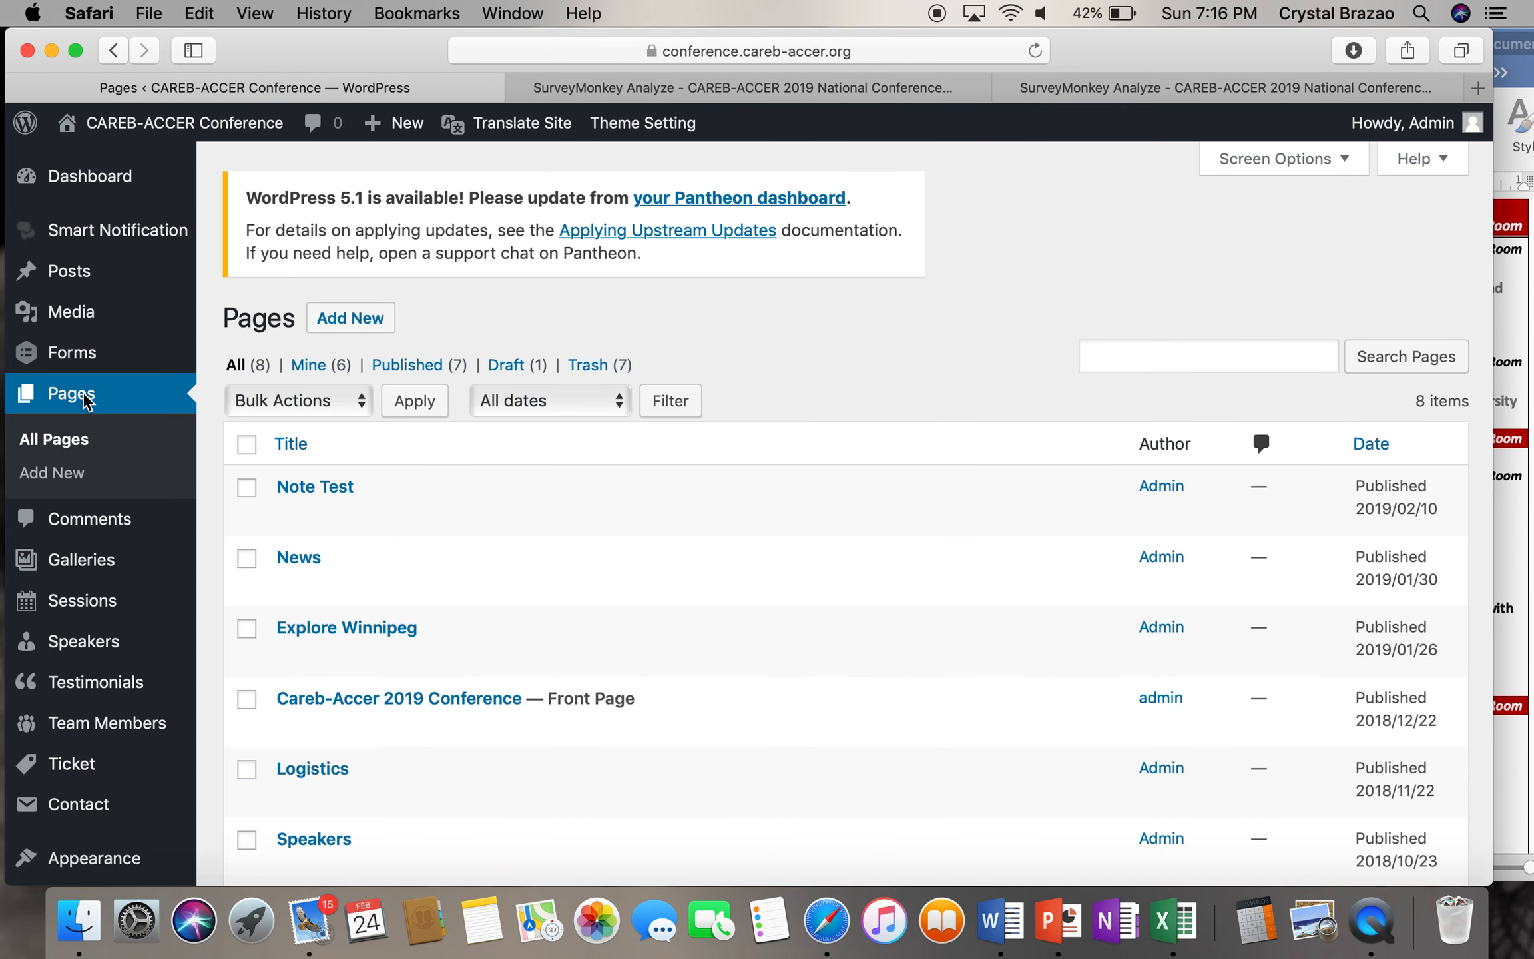
scroll(630, 651, "down", 5)
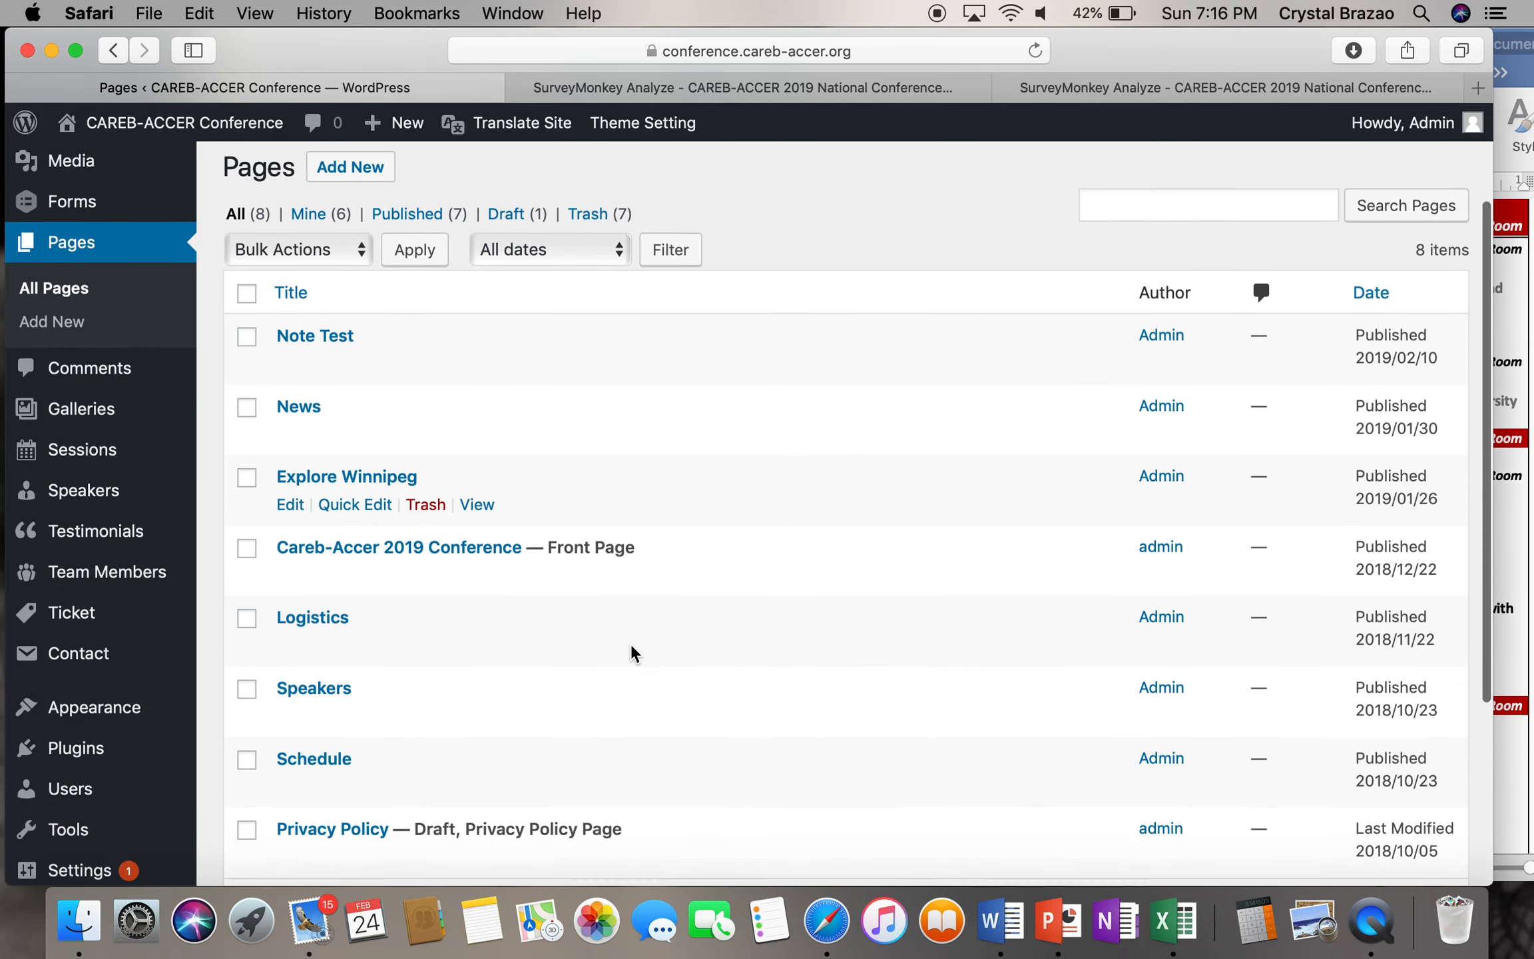
left_click(305, 637)
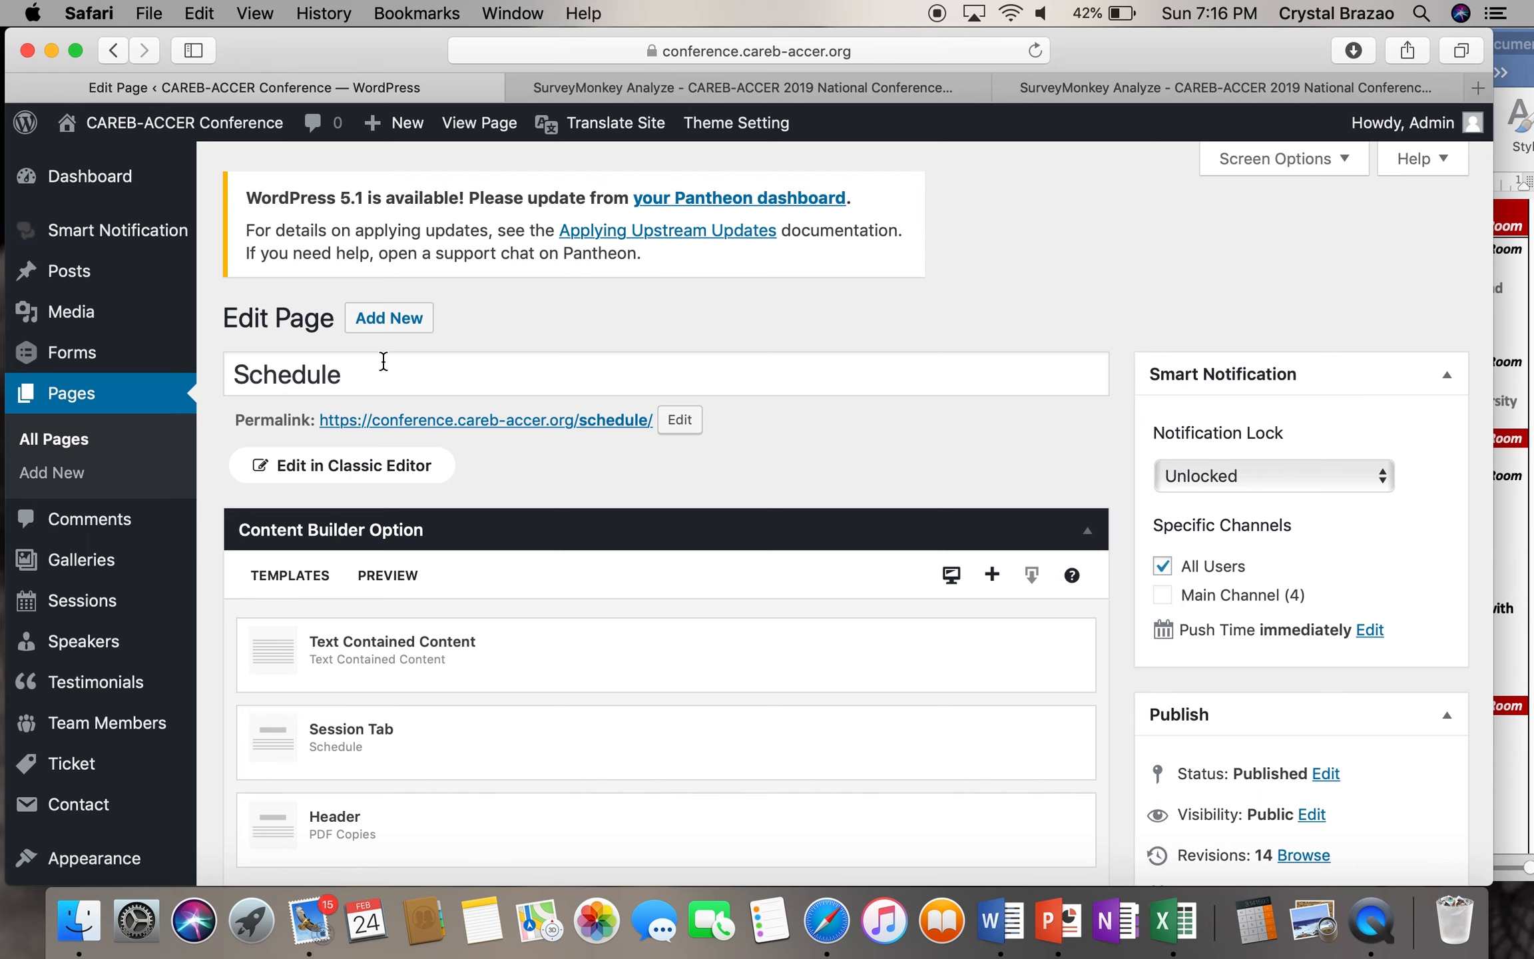
- Review the Schedule page's content builder sections and page options, then go to Sessions
scroll(384, 361, "down", 1)
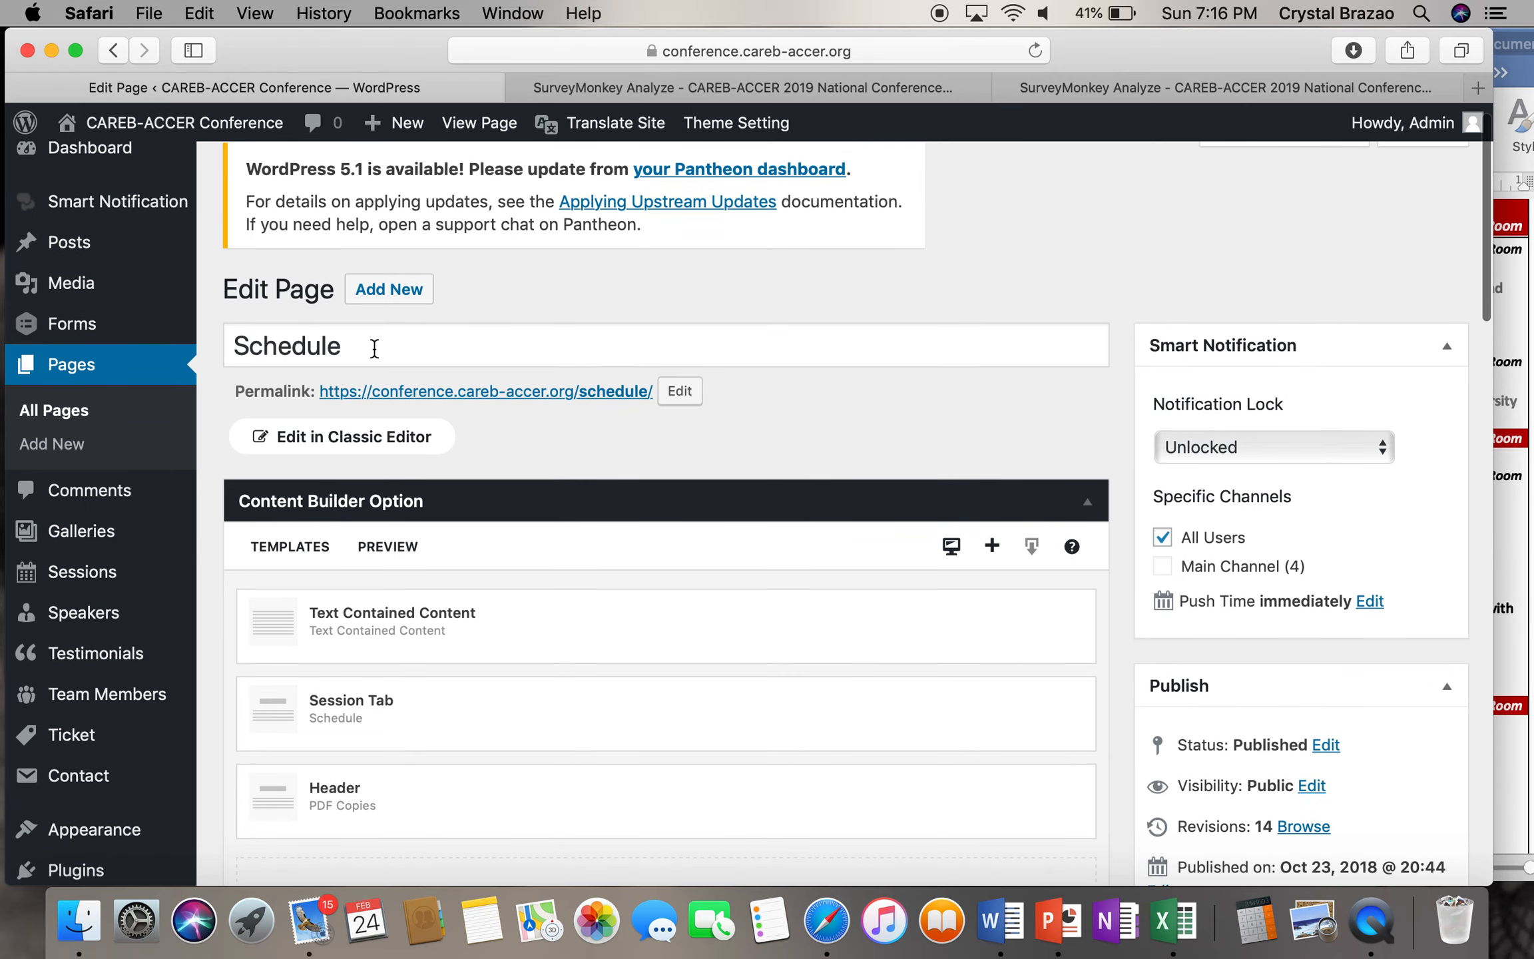
scroll(551, 329, "down", 5)
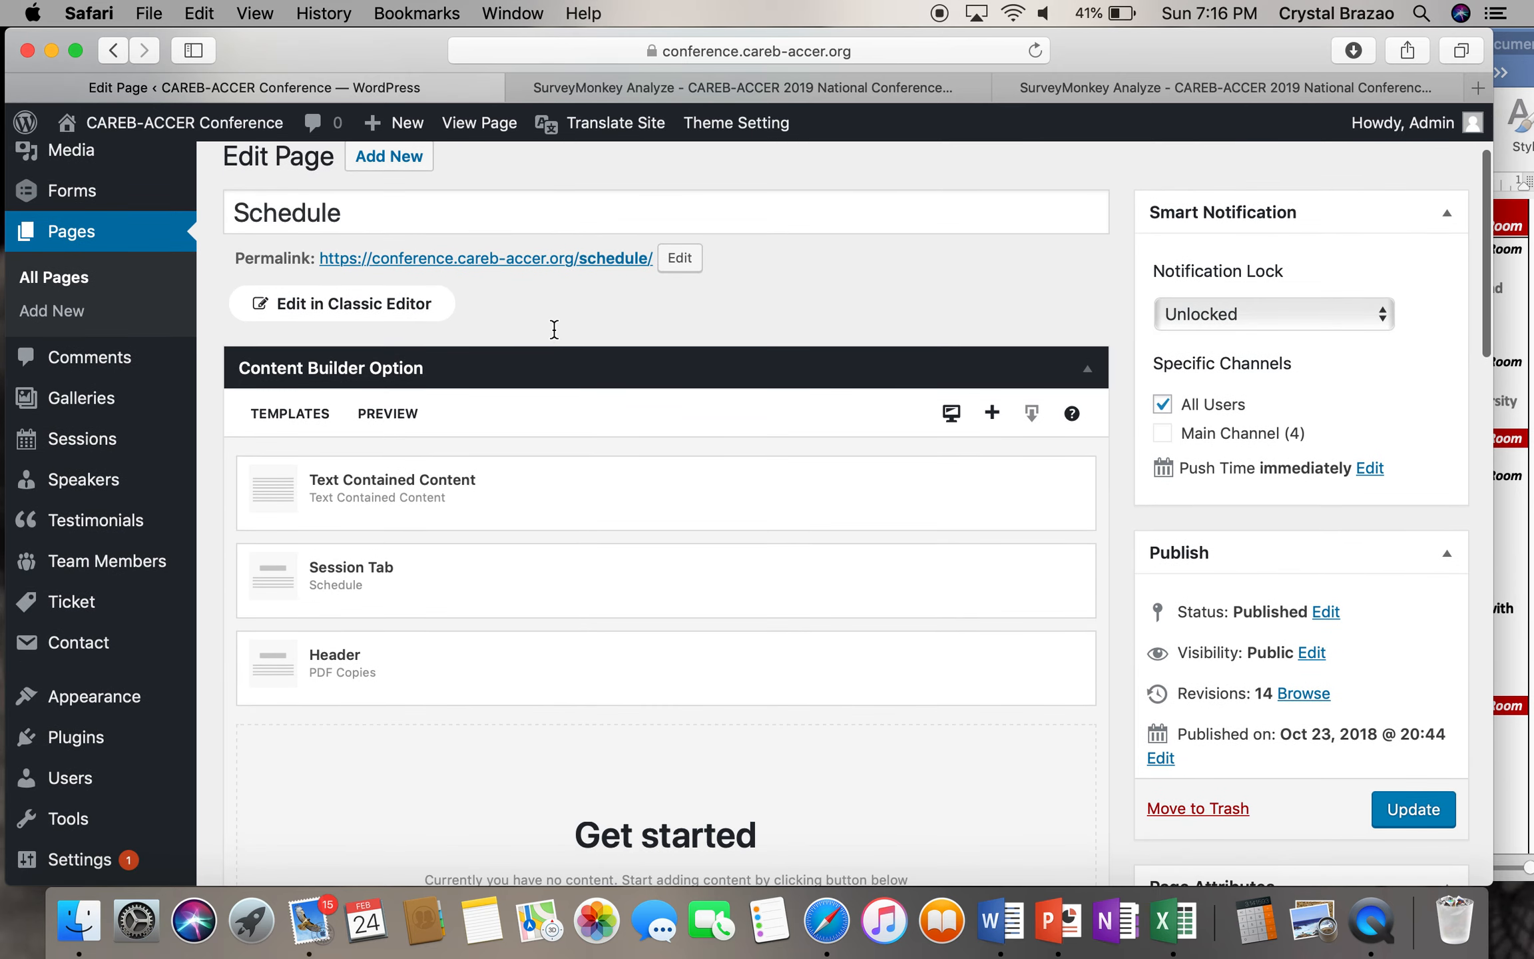
mouse_move(618, 494)
scroll(233, 496, "down", 5)
scroll(232, 496, "down", 2)
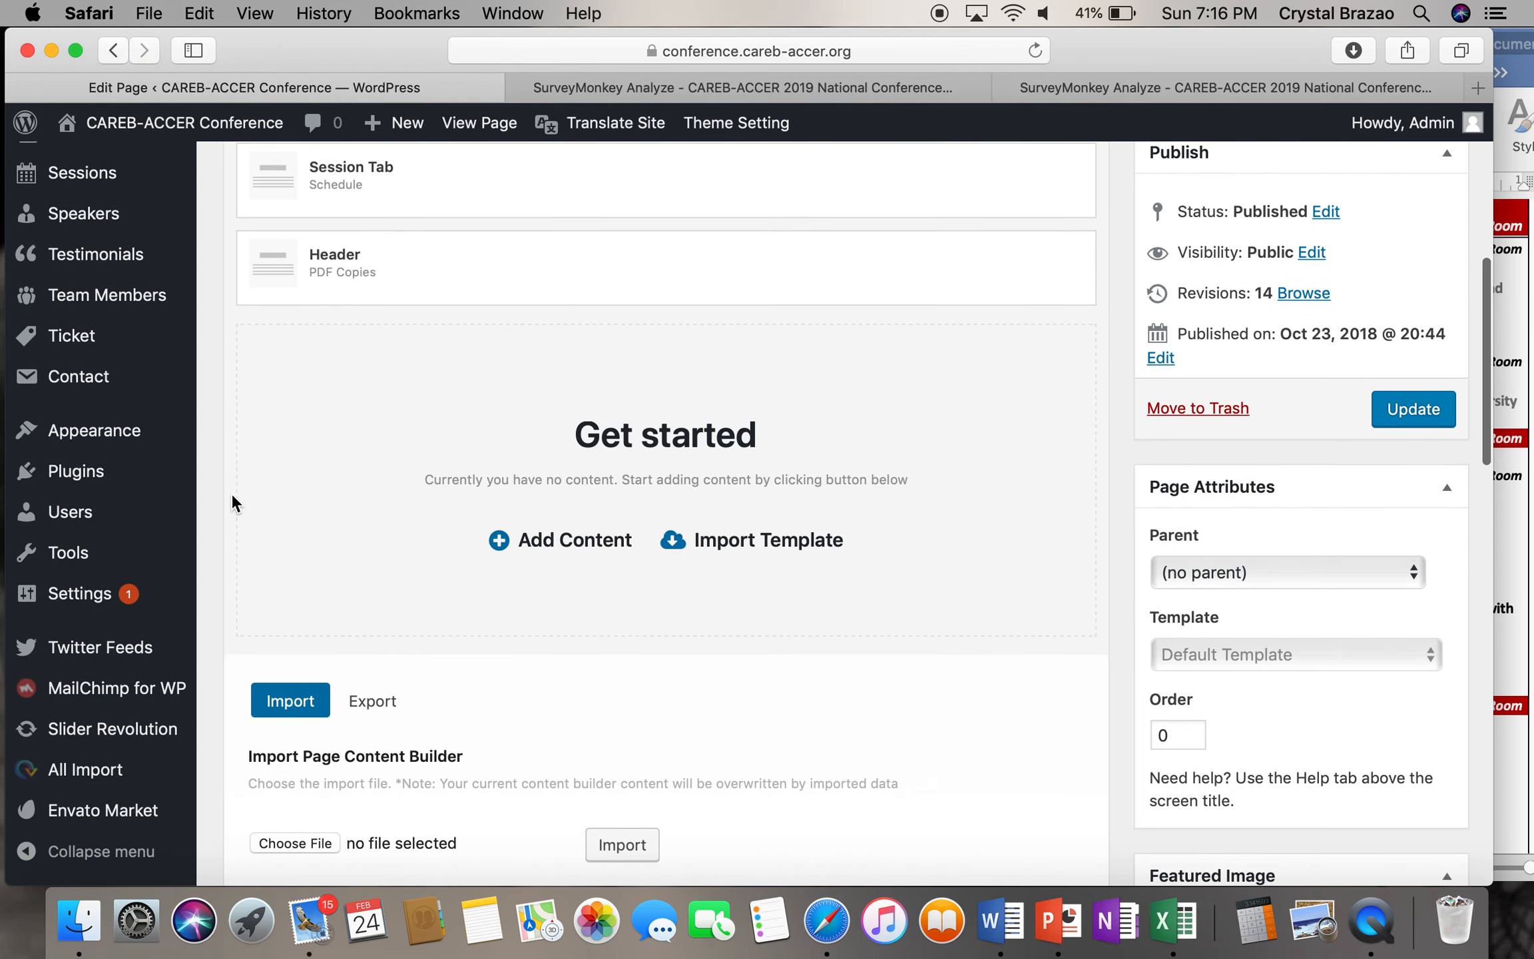
scroll(232, 499, "down", 6)
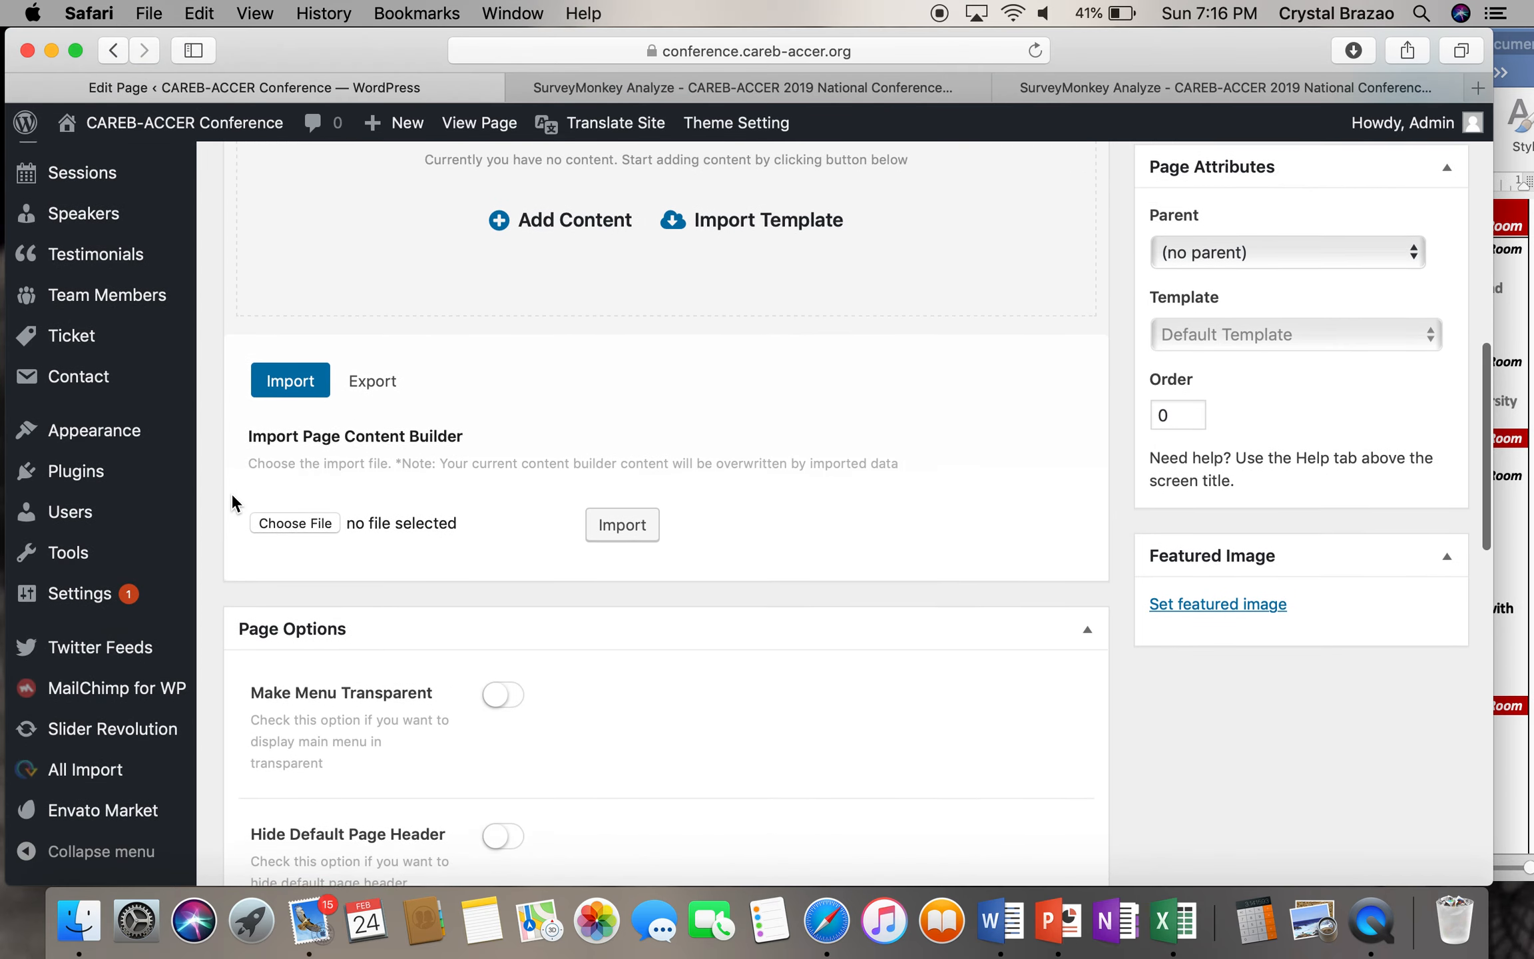
scroll(232, 499, "up", 10)
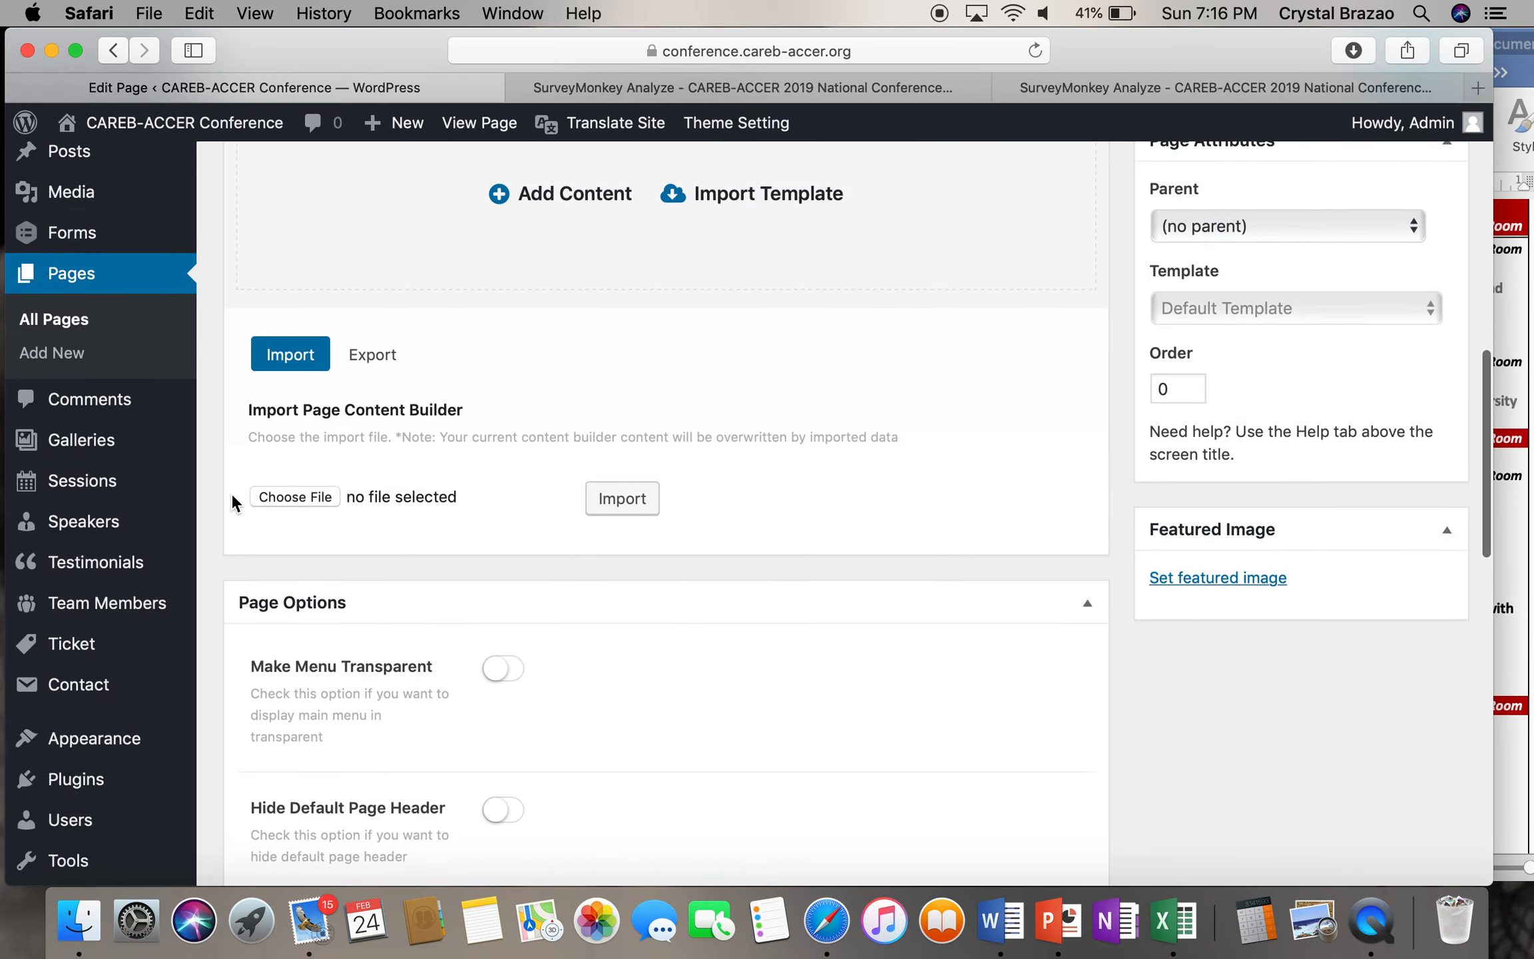
scroll(231, 493, "up", 4)
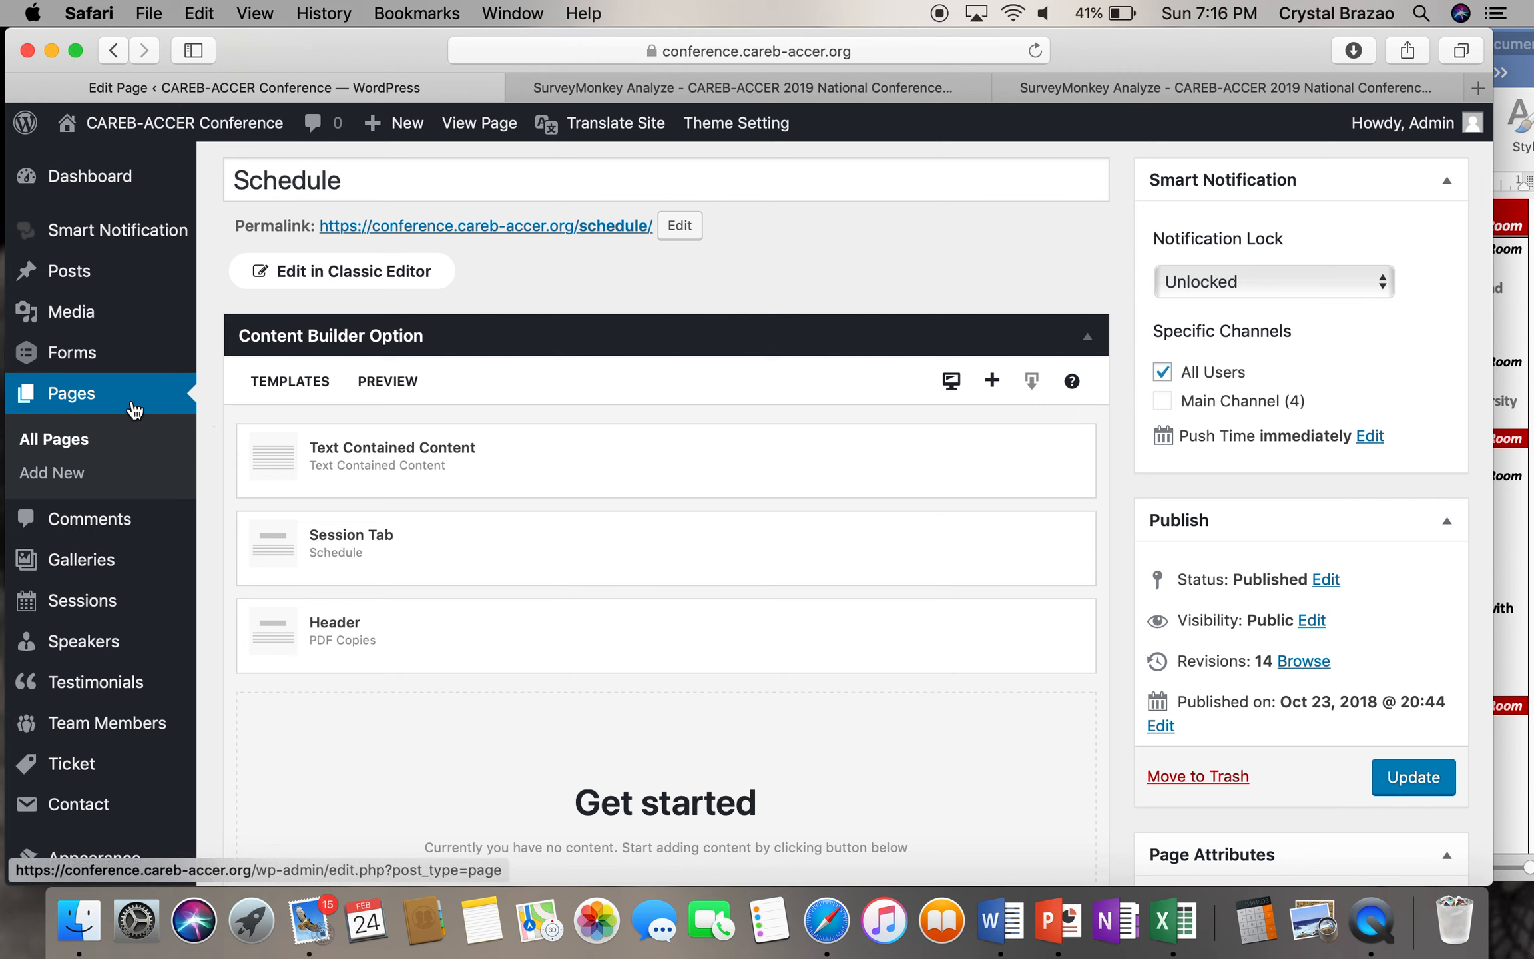
left_click(79, 609)
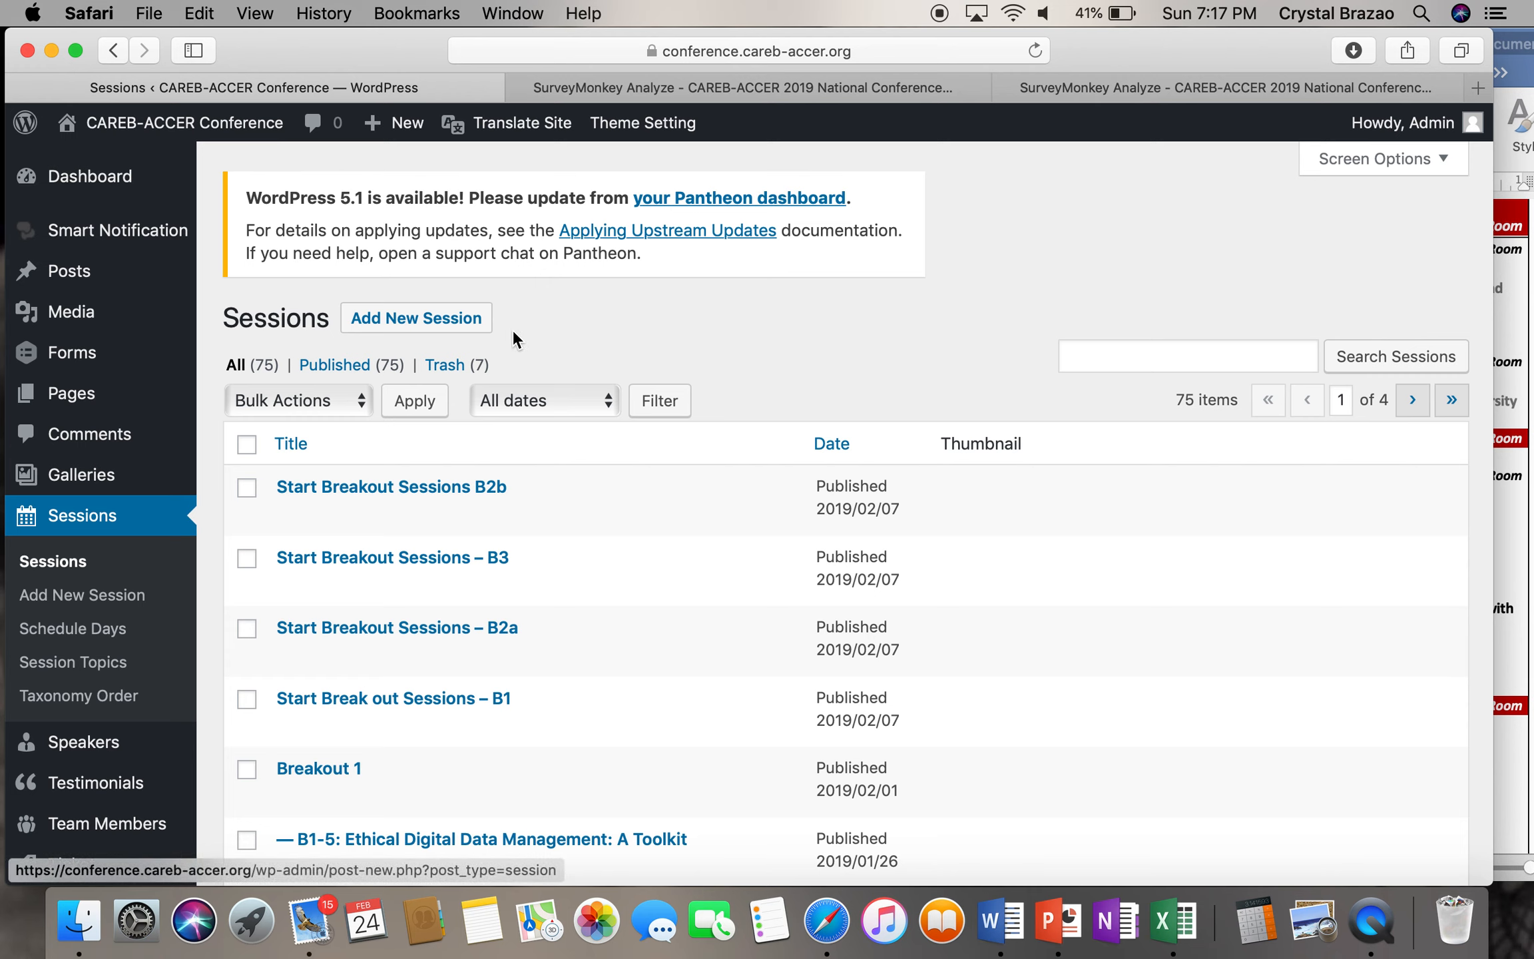
- Start a new session titled 'Test Session' and tick a speaker
left_click(482, 327)
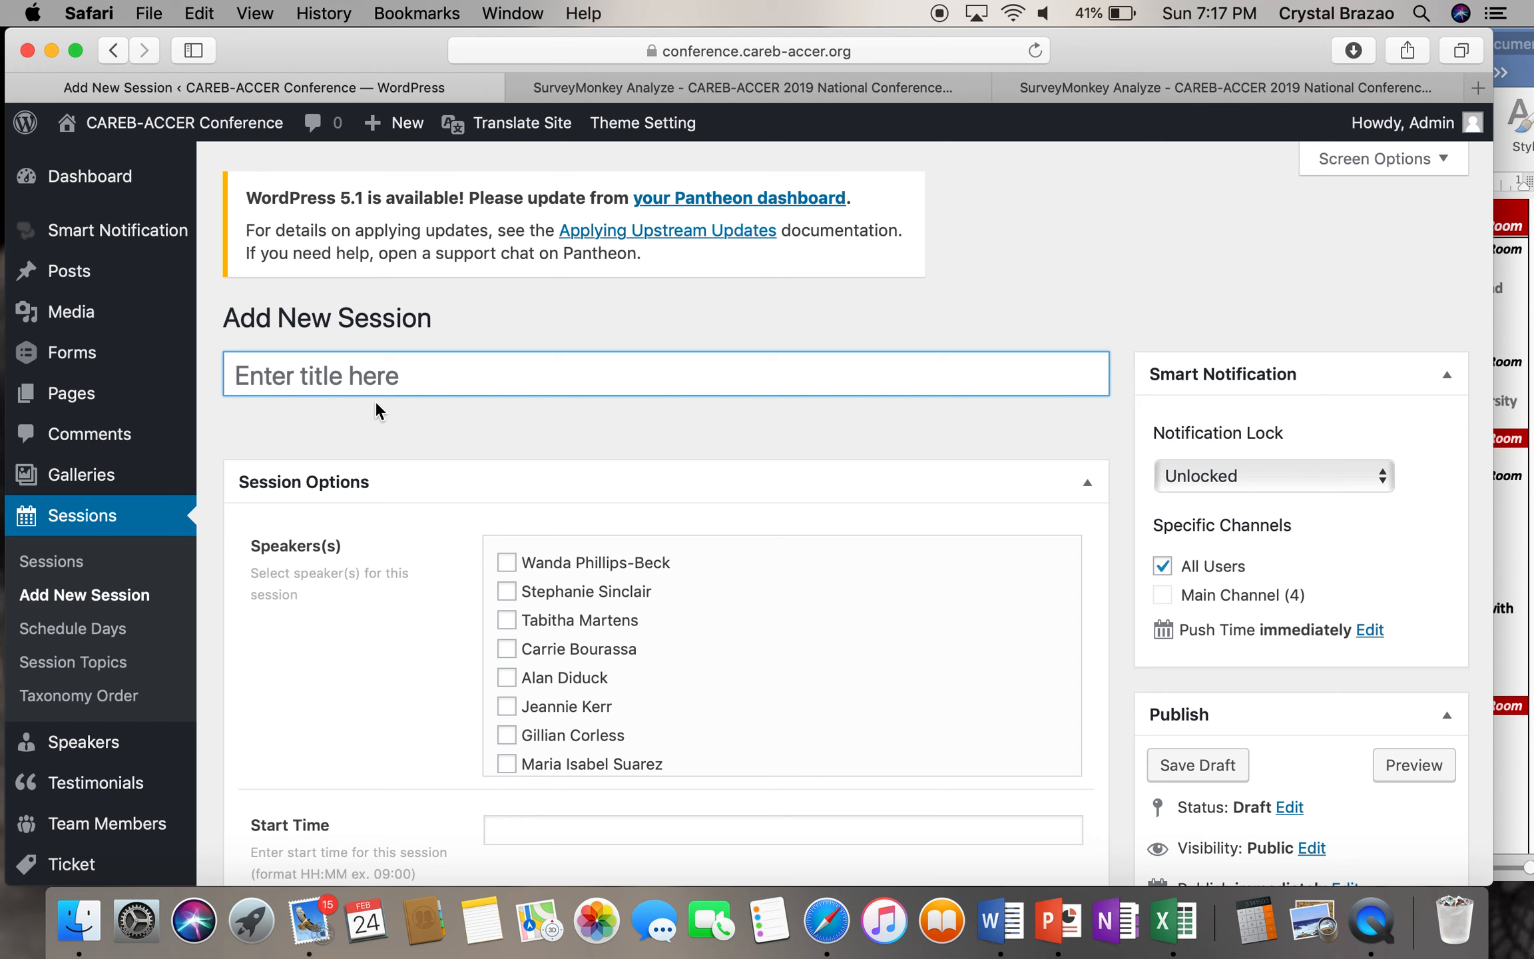
type("Test Session")
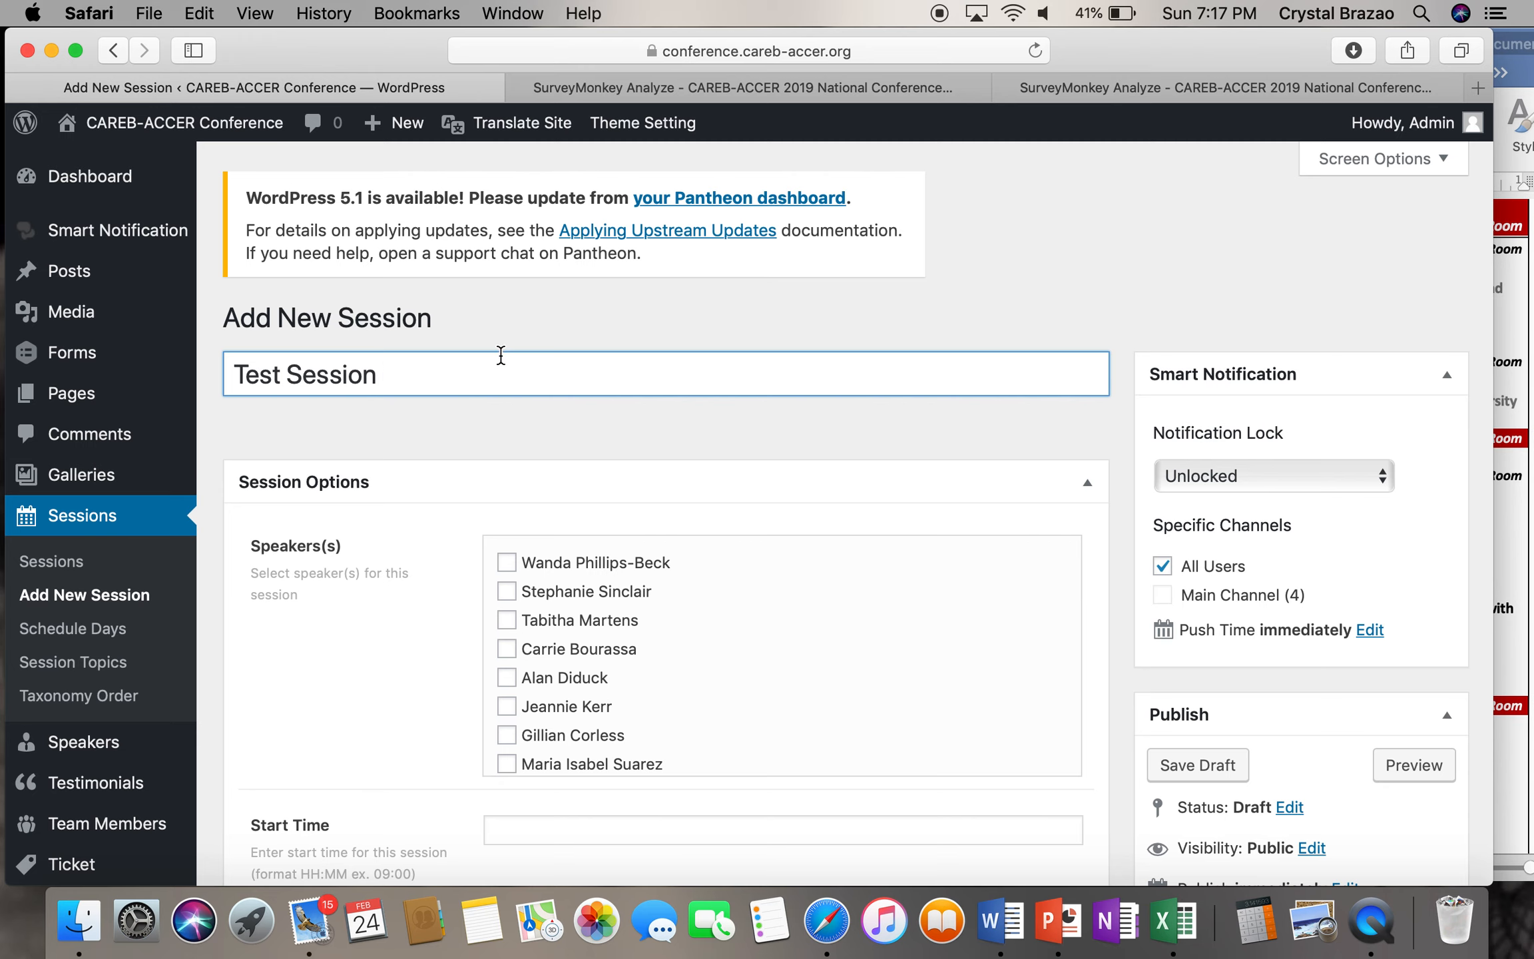
scroll(458, 519, "down", 3)
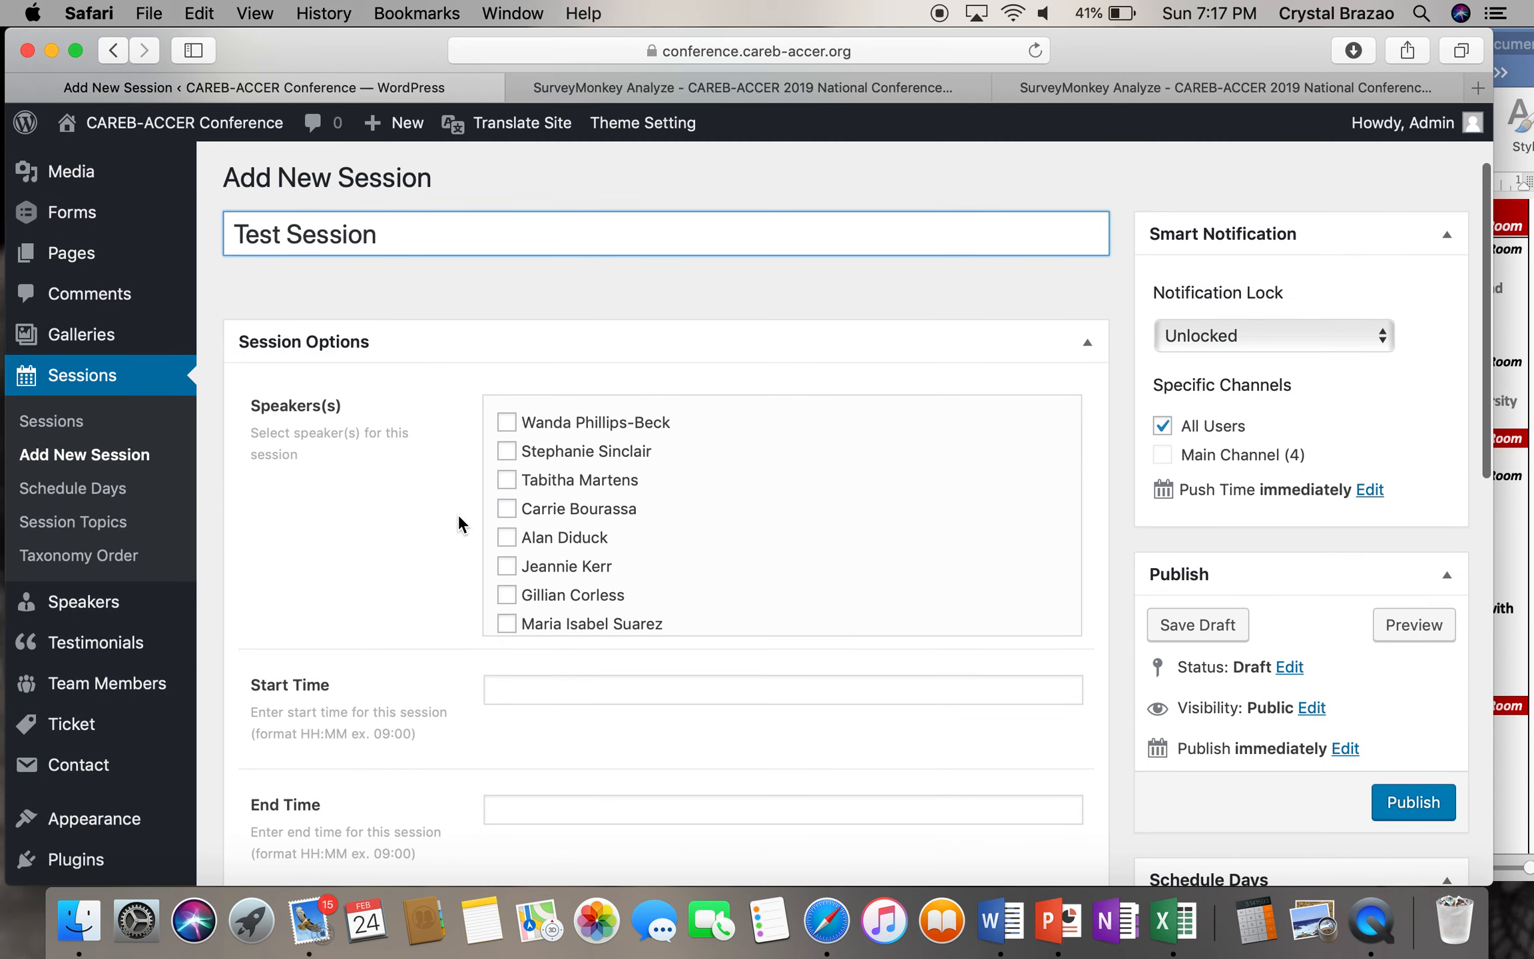
scroll(595, 478, "down", 3)
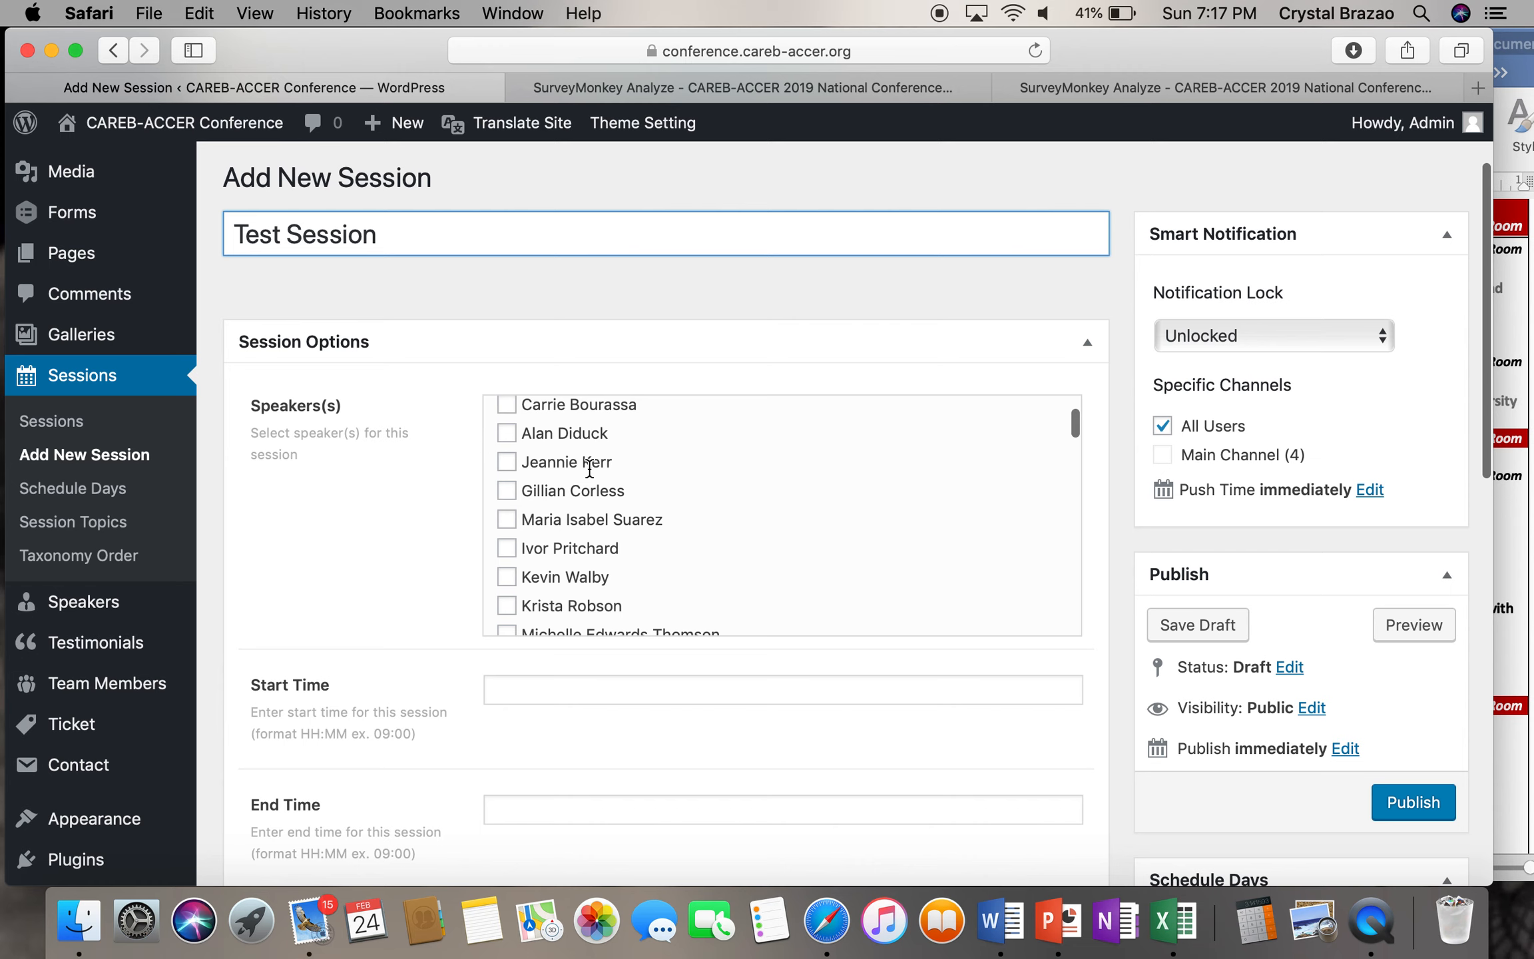
scroll(590, 470, "down", 4)
scroll(590, 467, "down", 2)
left_click(507, 436)
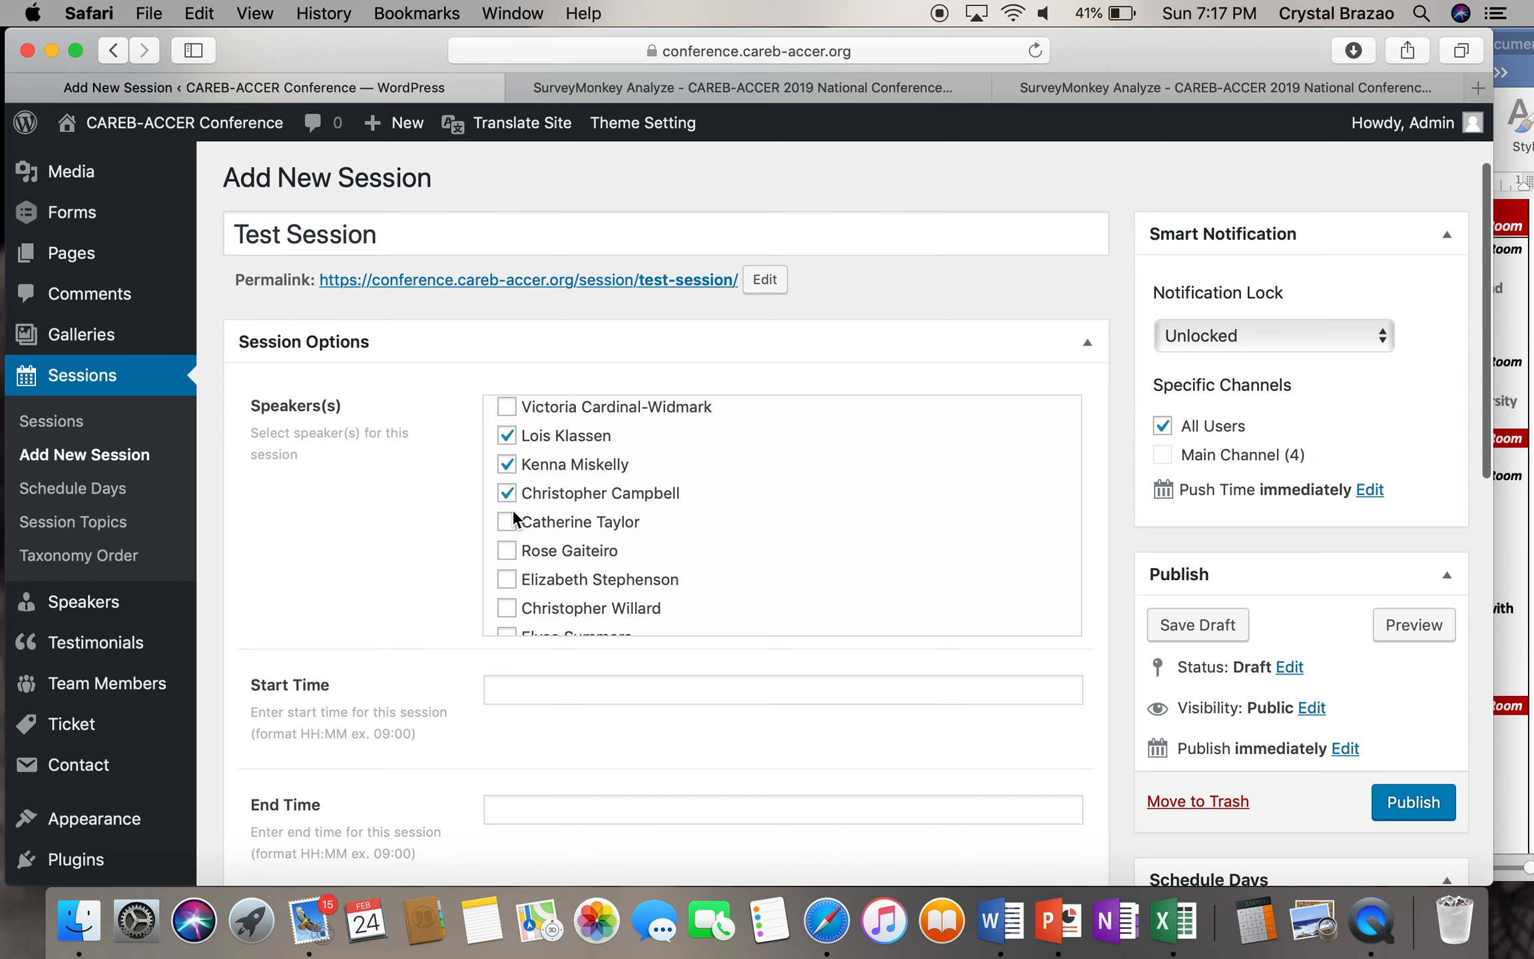
- Place the cursor in the Start Time field, then bring the Word agenda forward
scroll(512, 508, "down", 2)
scroll(513, 508, "up", 2)
scroll(512, 508, "up", 2)
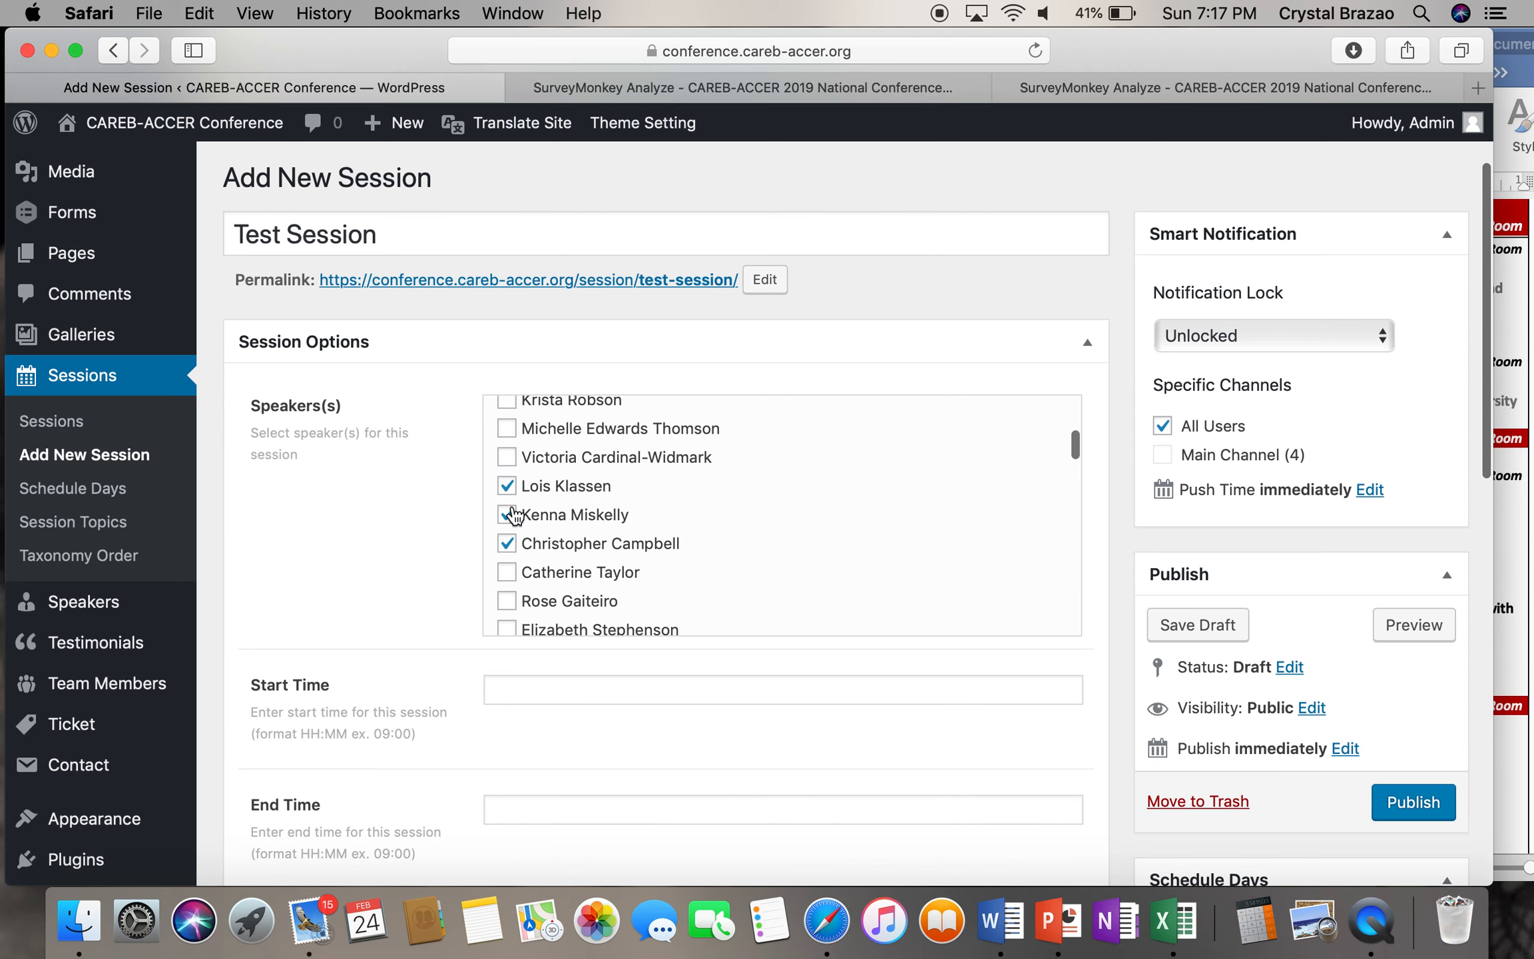
scroll(571, 478, "down", 3)
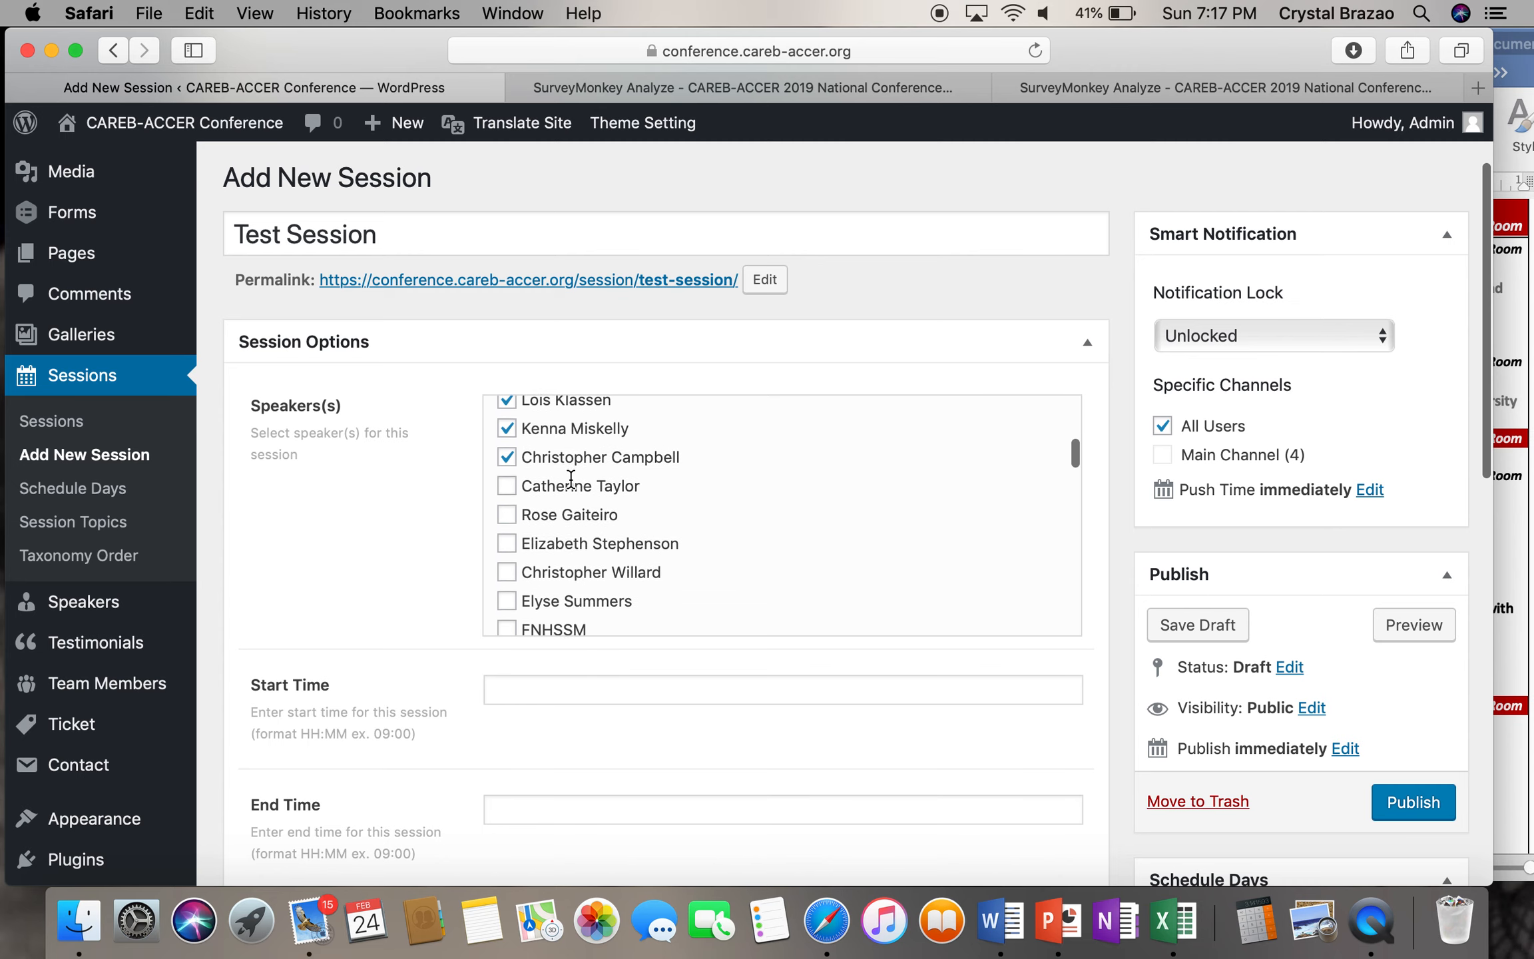
scroll(539, 670, "down", 1)
scroll(536, 672, "down", 3)
left_click(540, 581)
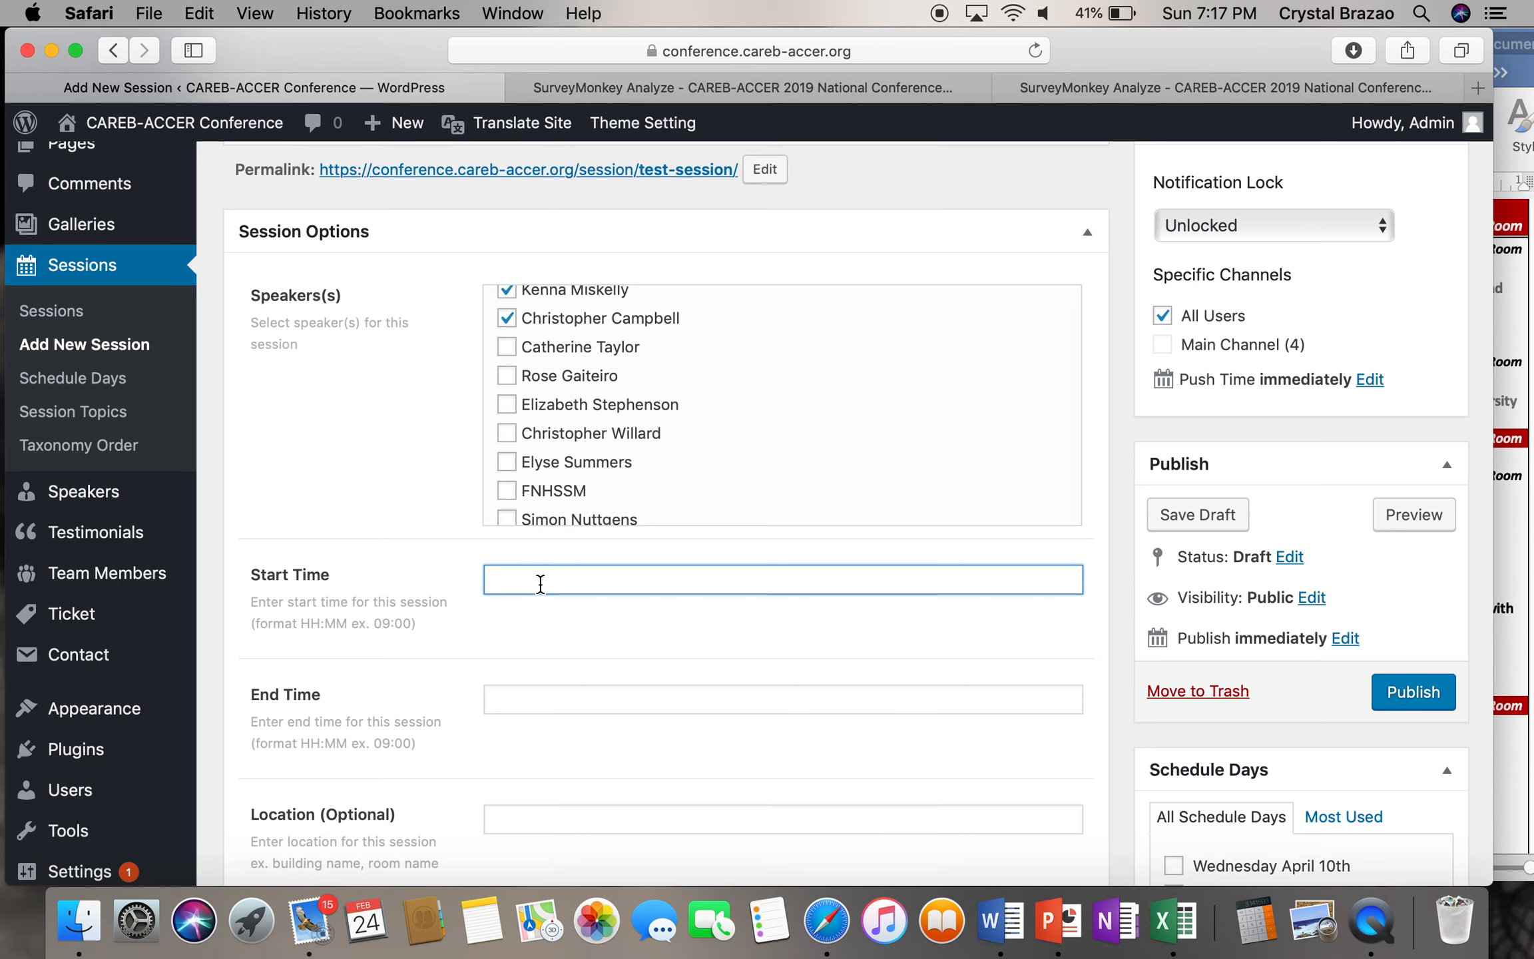
left_click(1509, 504)
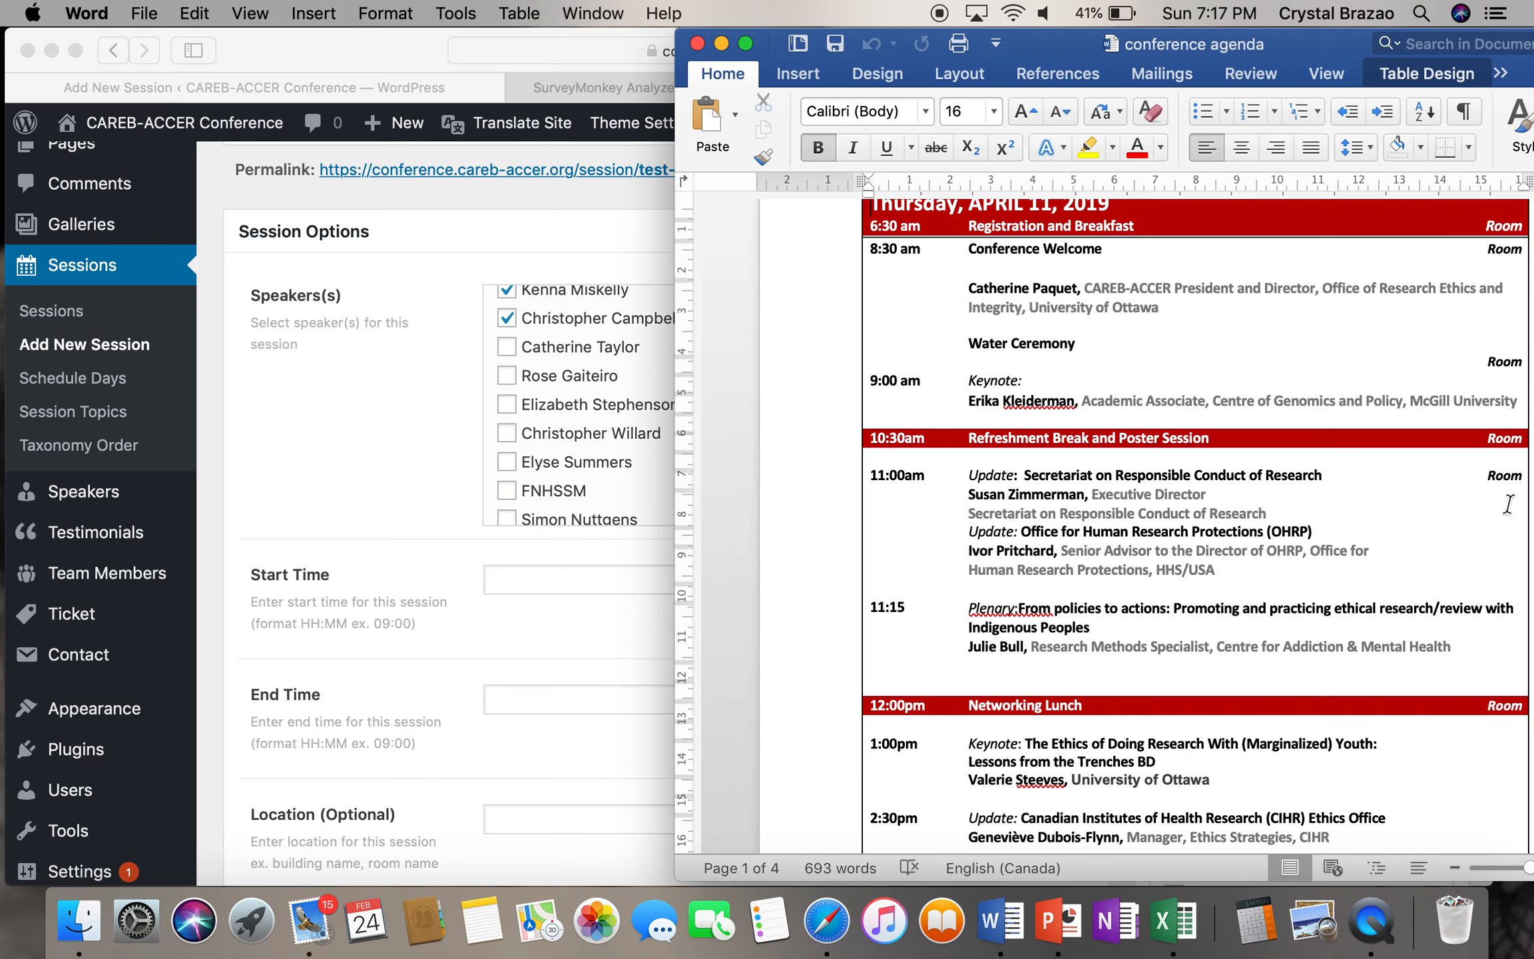
- Check the 9:00 am keynote in Word, then untick the three chosen speakers
scroll(1303, 426, "up", 5)
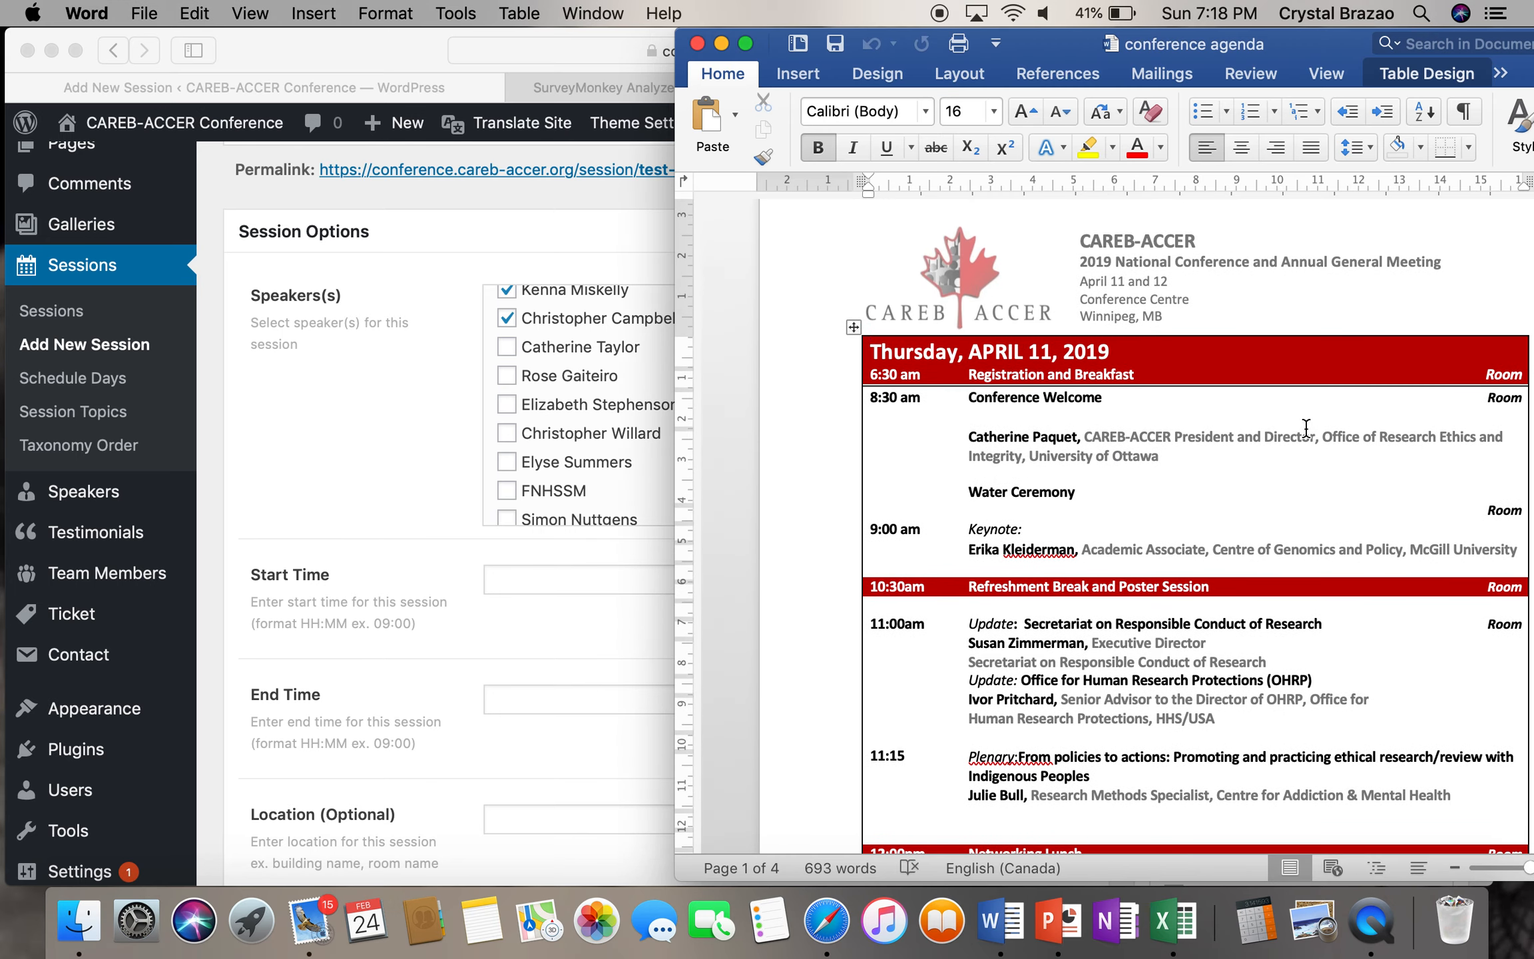
scroll(638, 554, "up", 5)
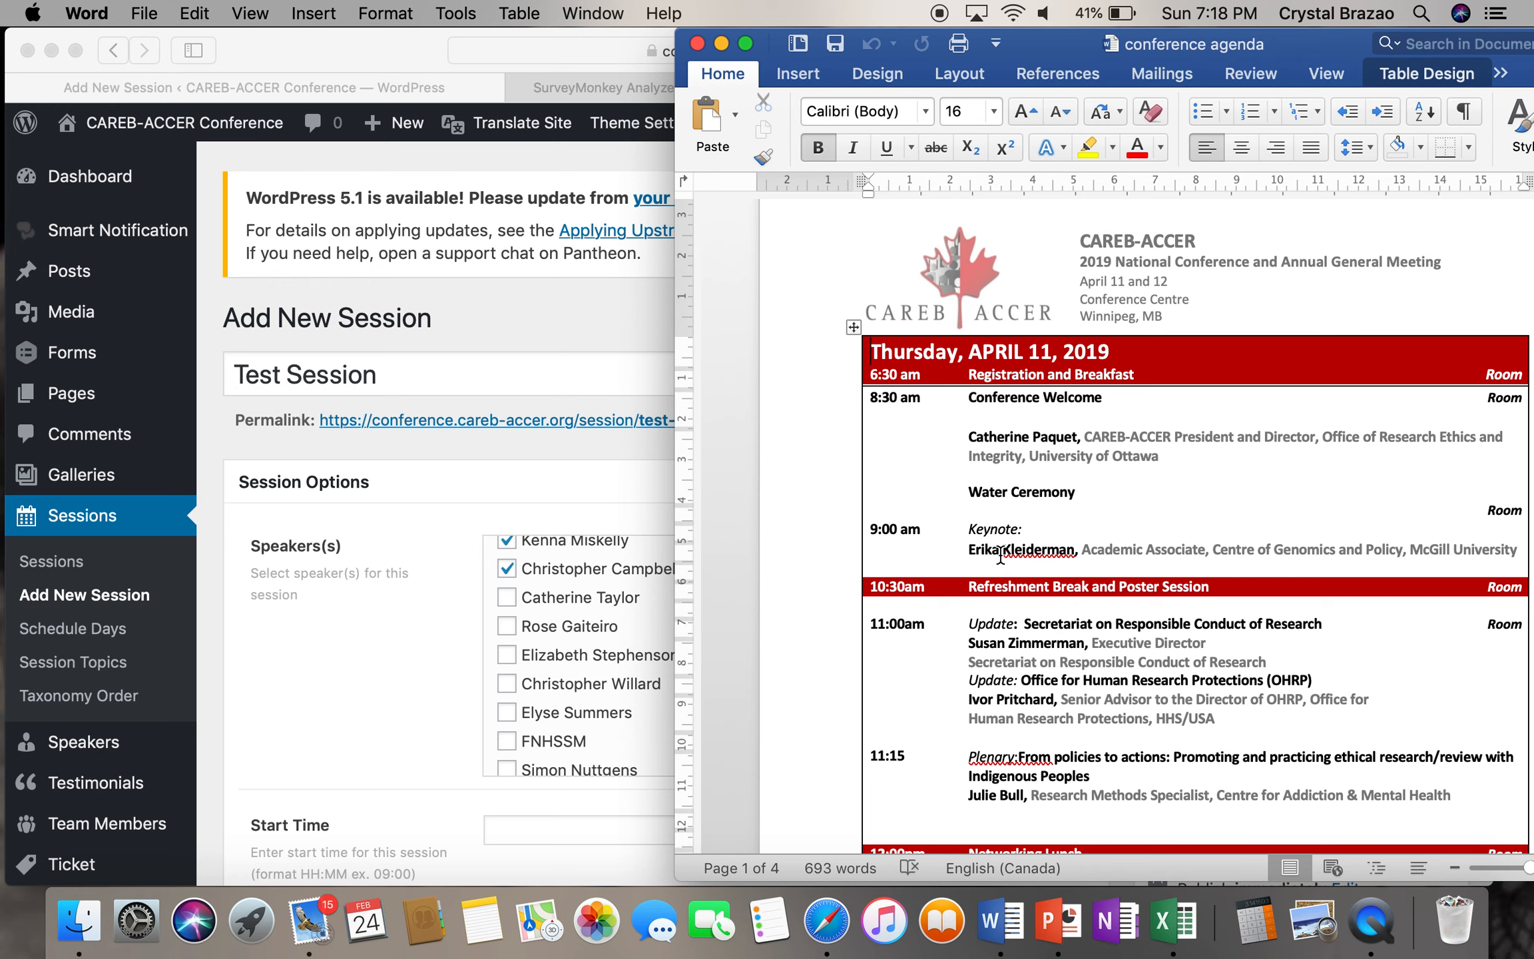
left_click(608, 610)
left_click(507, 568)
scroll(506, 629, "up", 3)
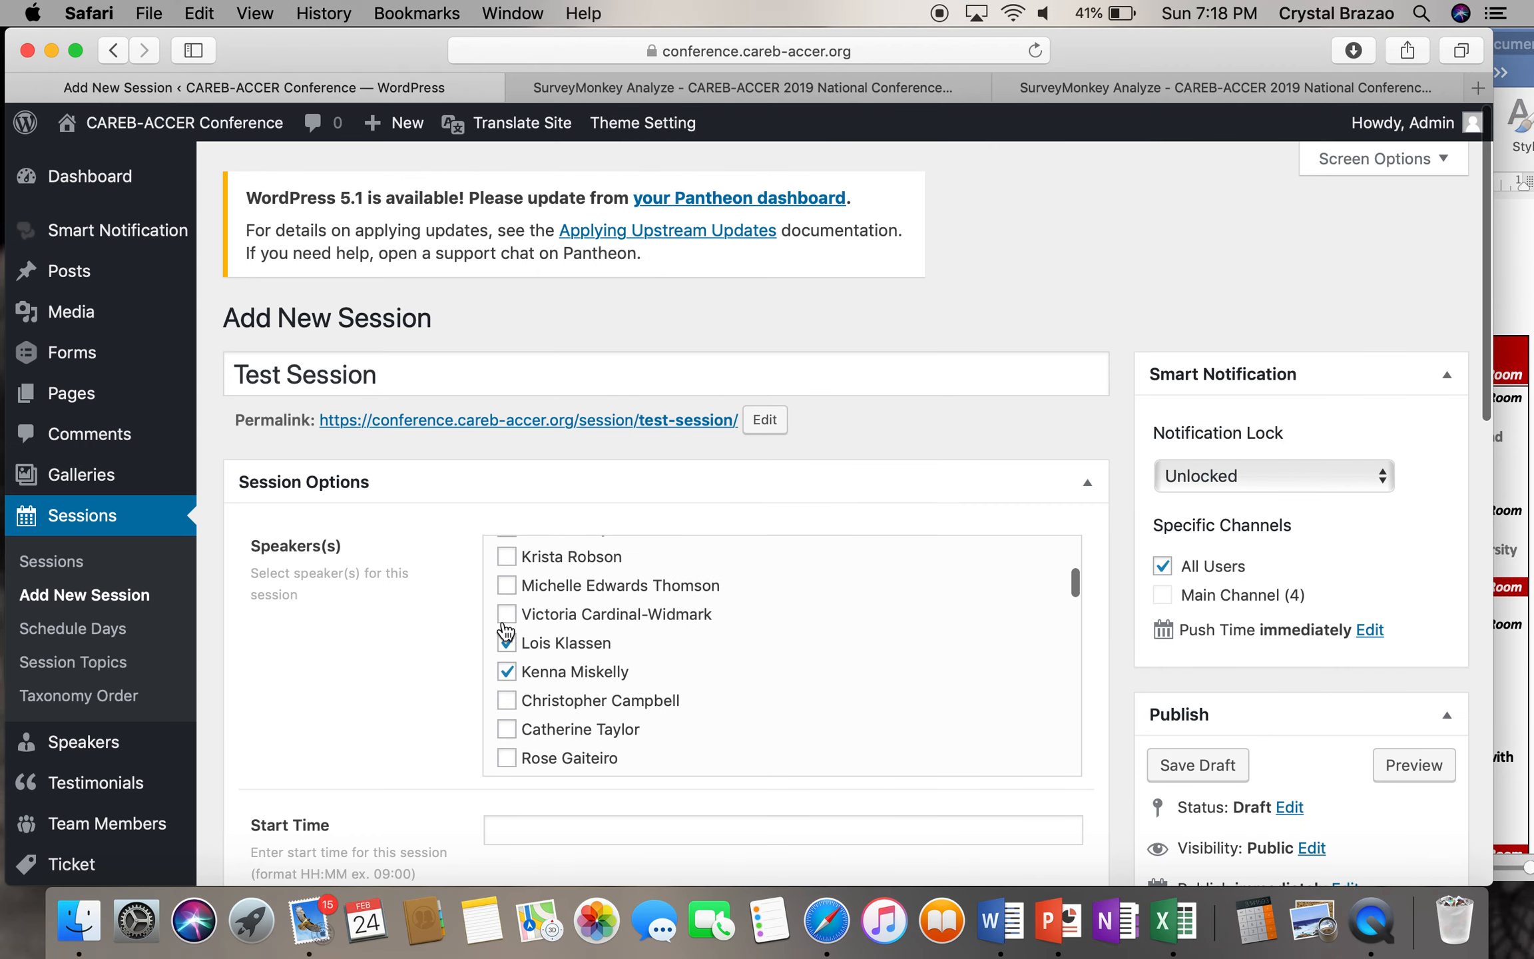
left_click(506, 642)
left_click(507, 673)
- Append '- Keynote' and the keynote speaker's name to the session title
left_click(424, 367)
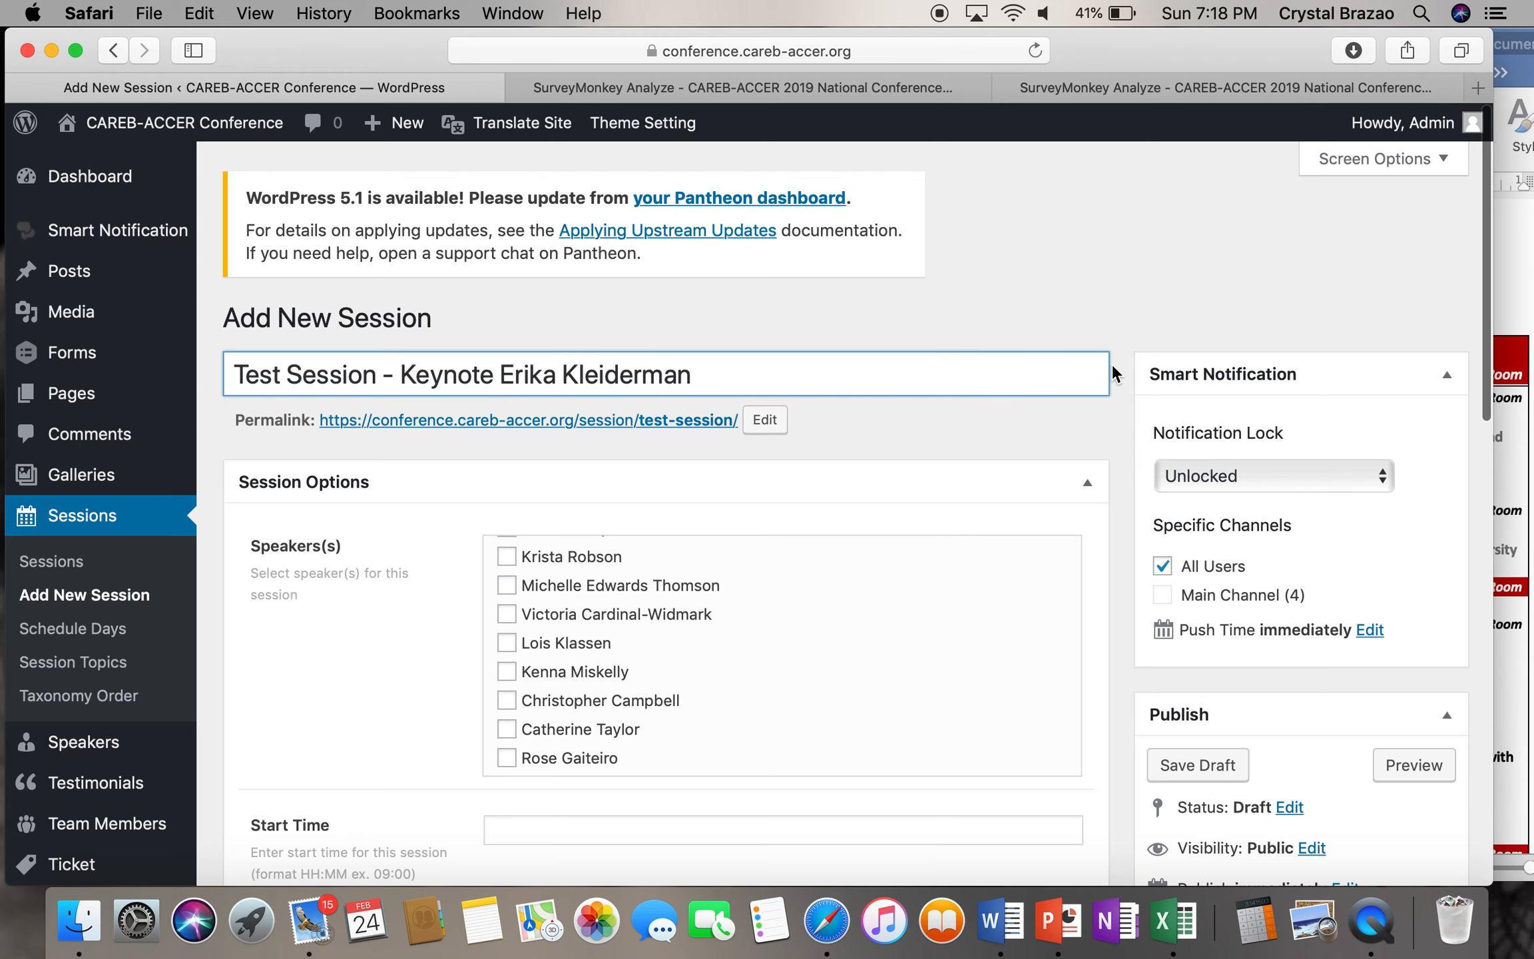
left_click(1513, 543)
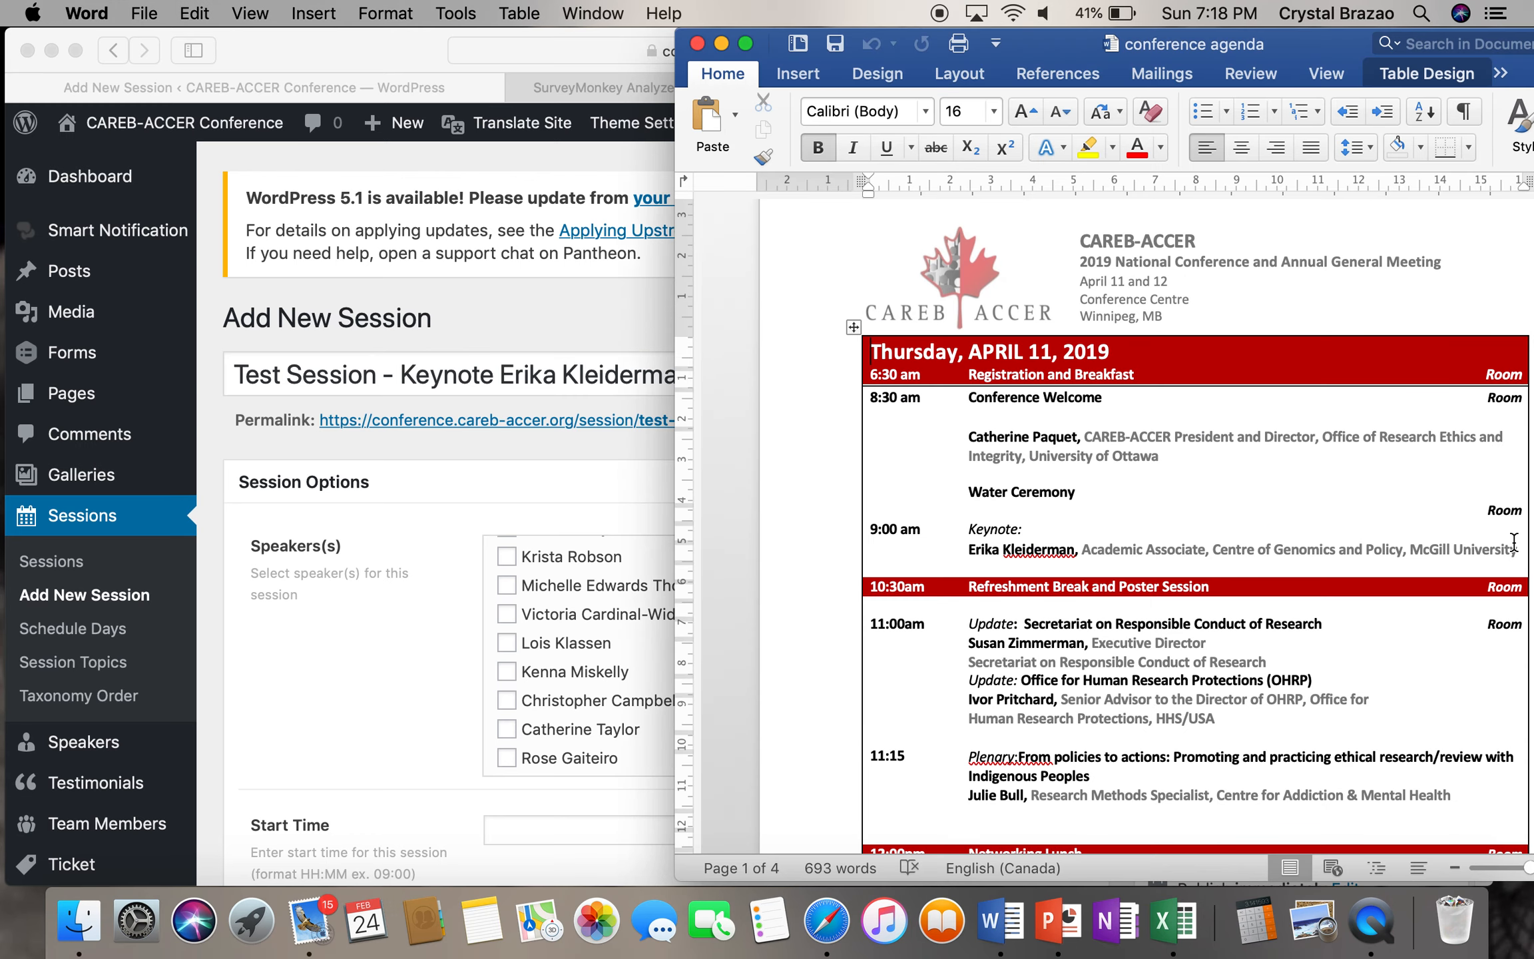
- Tick the keynote speaker in the session's Speaker(s) checkbox list
left_click(519, 458)
scroll(494, 632, "up", 6)
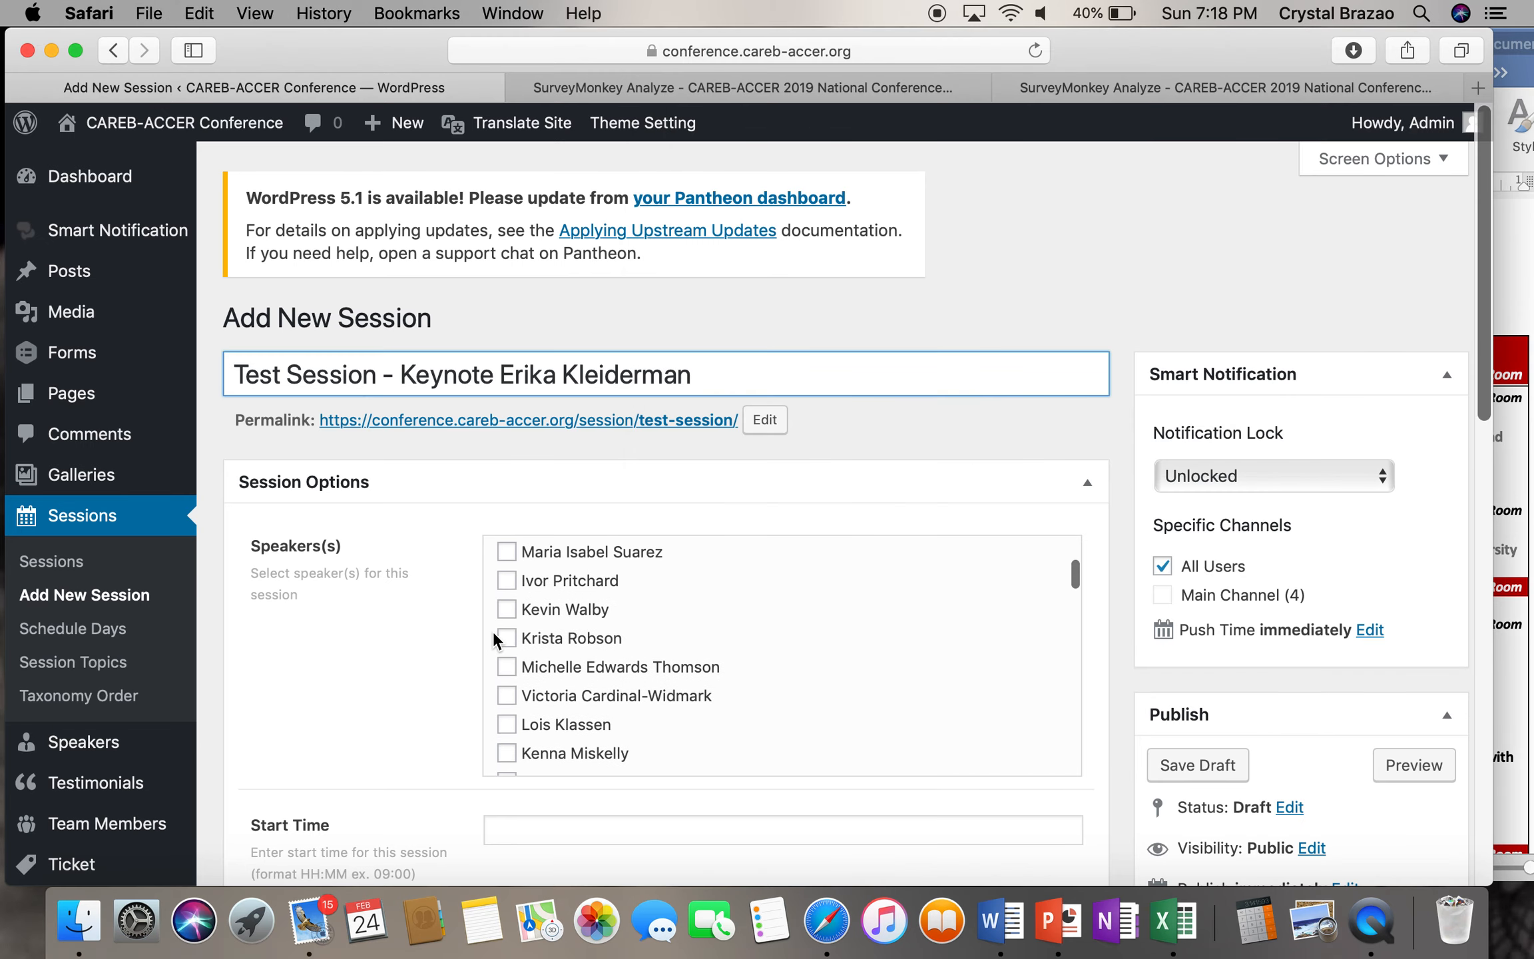
scroll(506, 649, "down", 10)
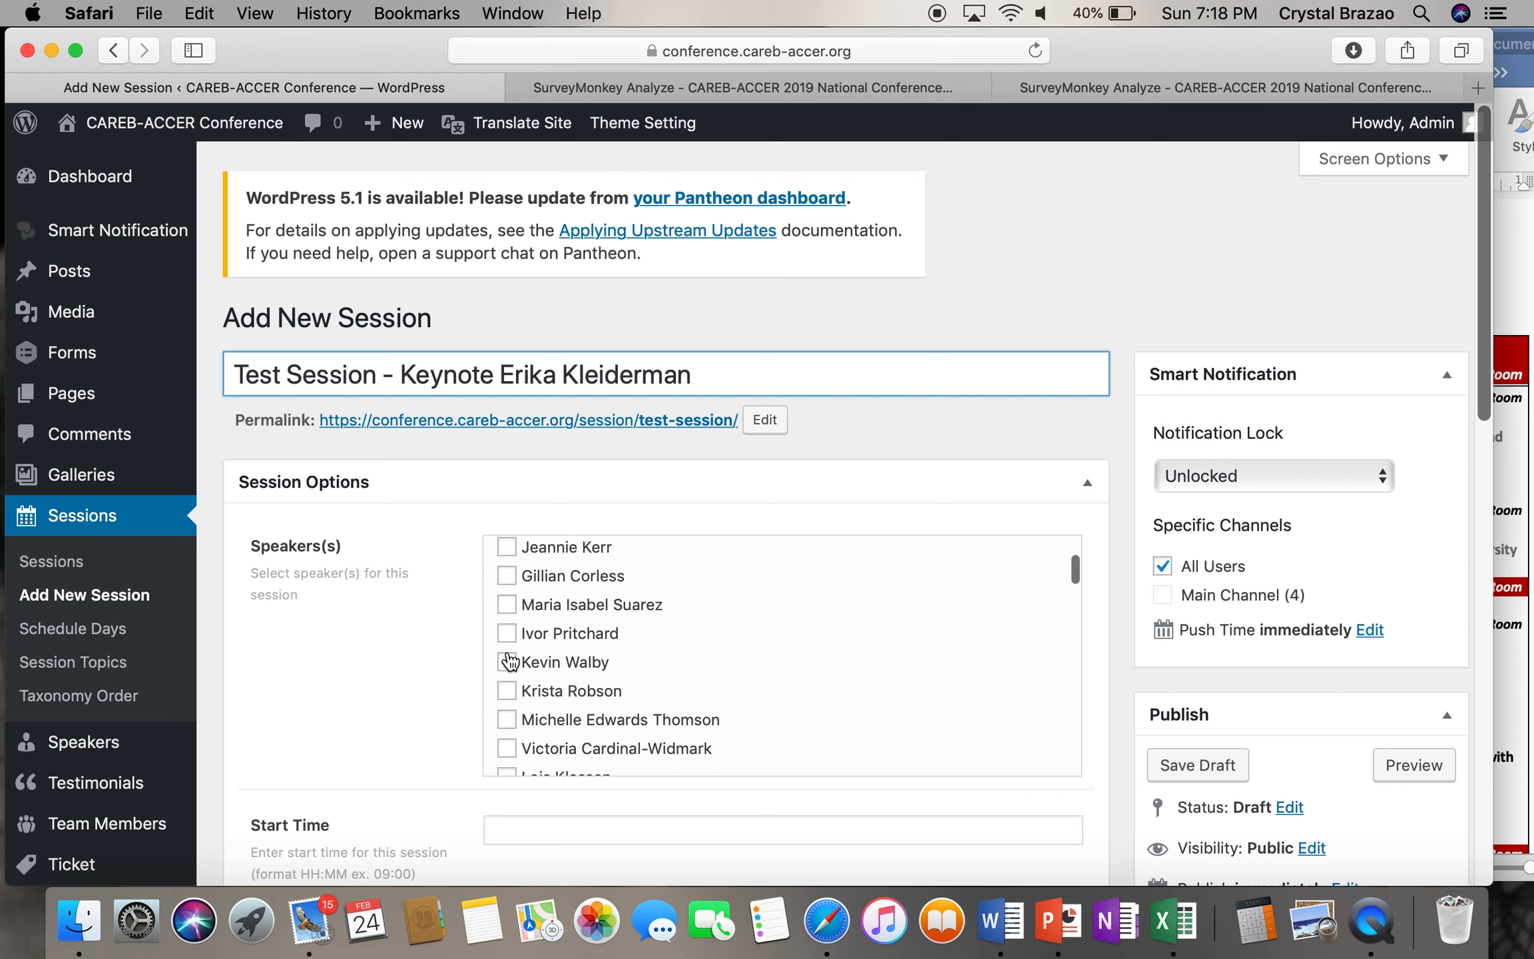
scroll(510, 660, "down", 5)
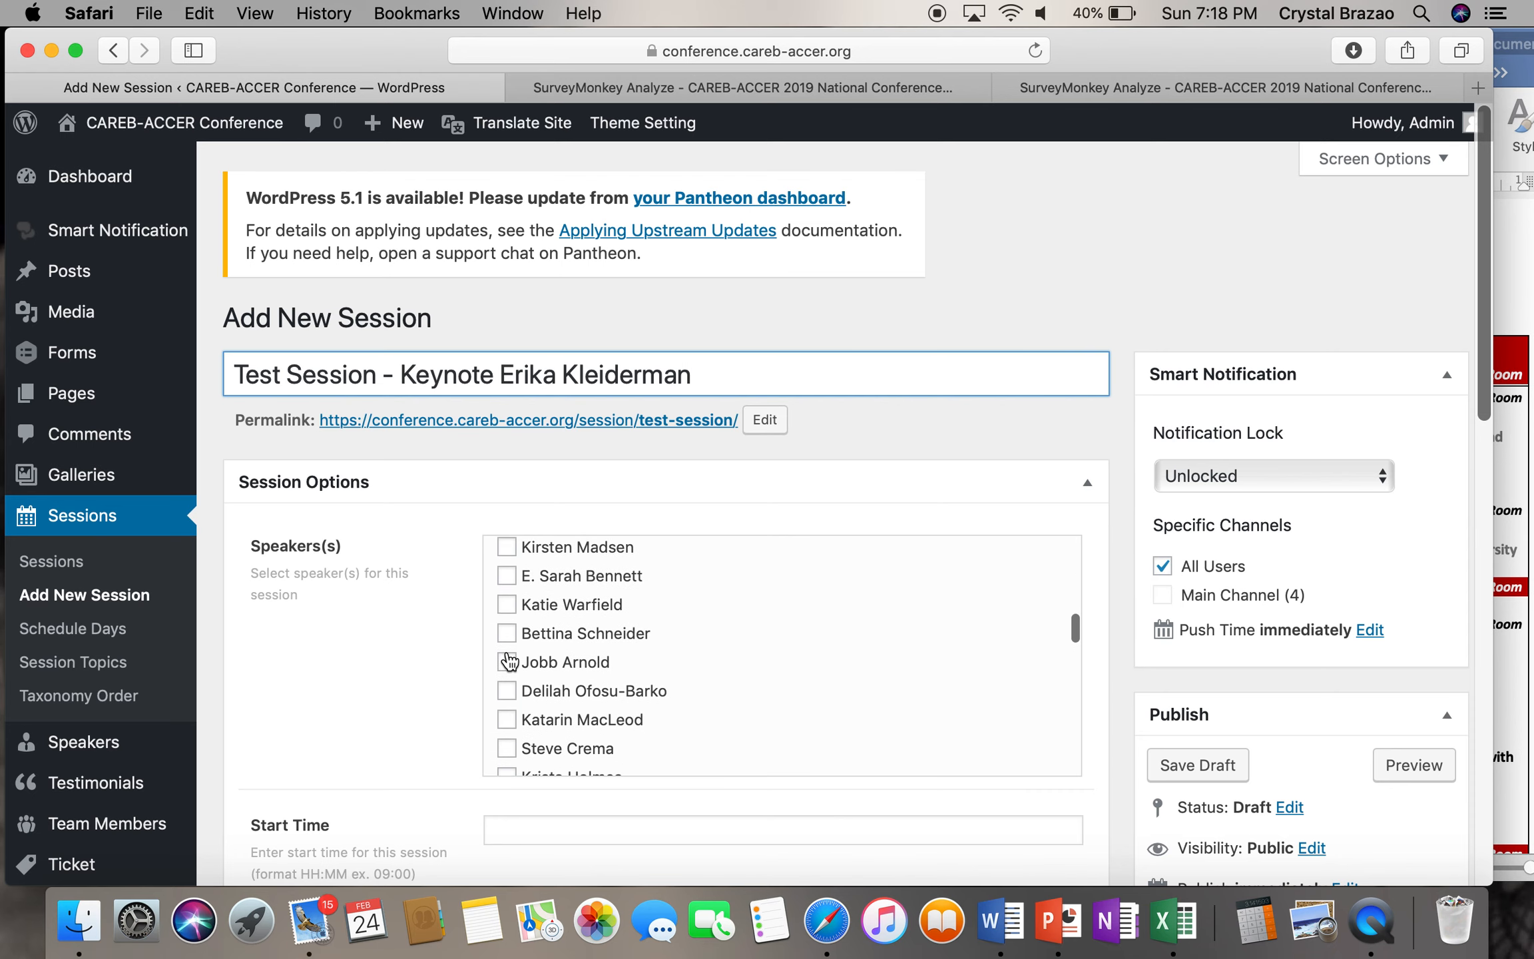
scroll(509, 661, "down", 5)
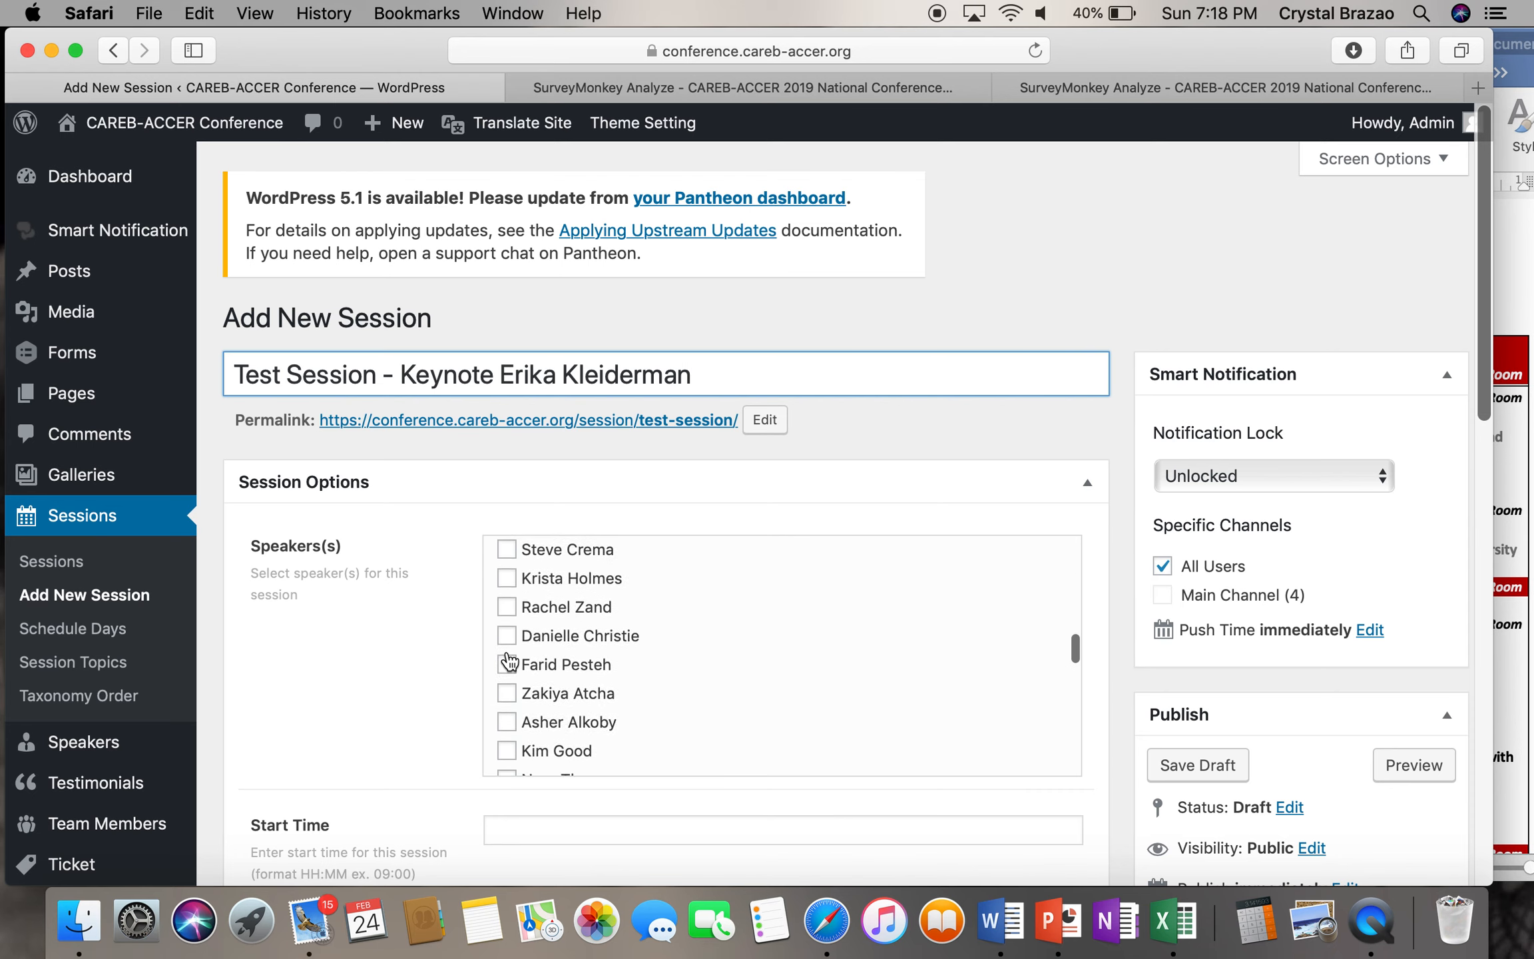
scroll(510, 660, "down", 5)
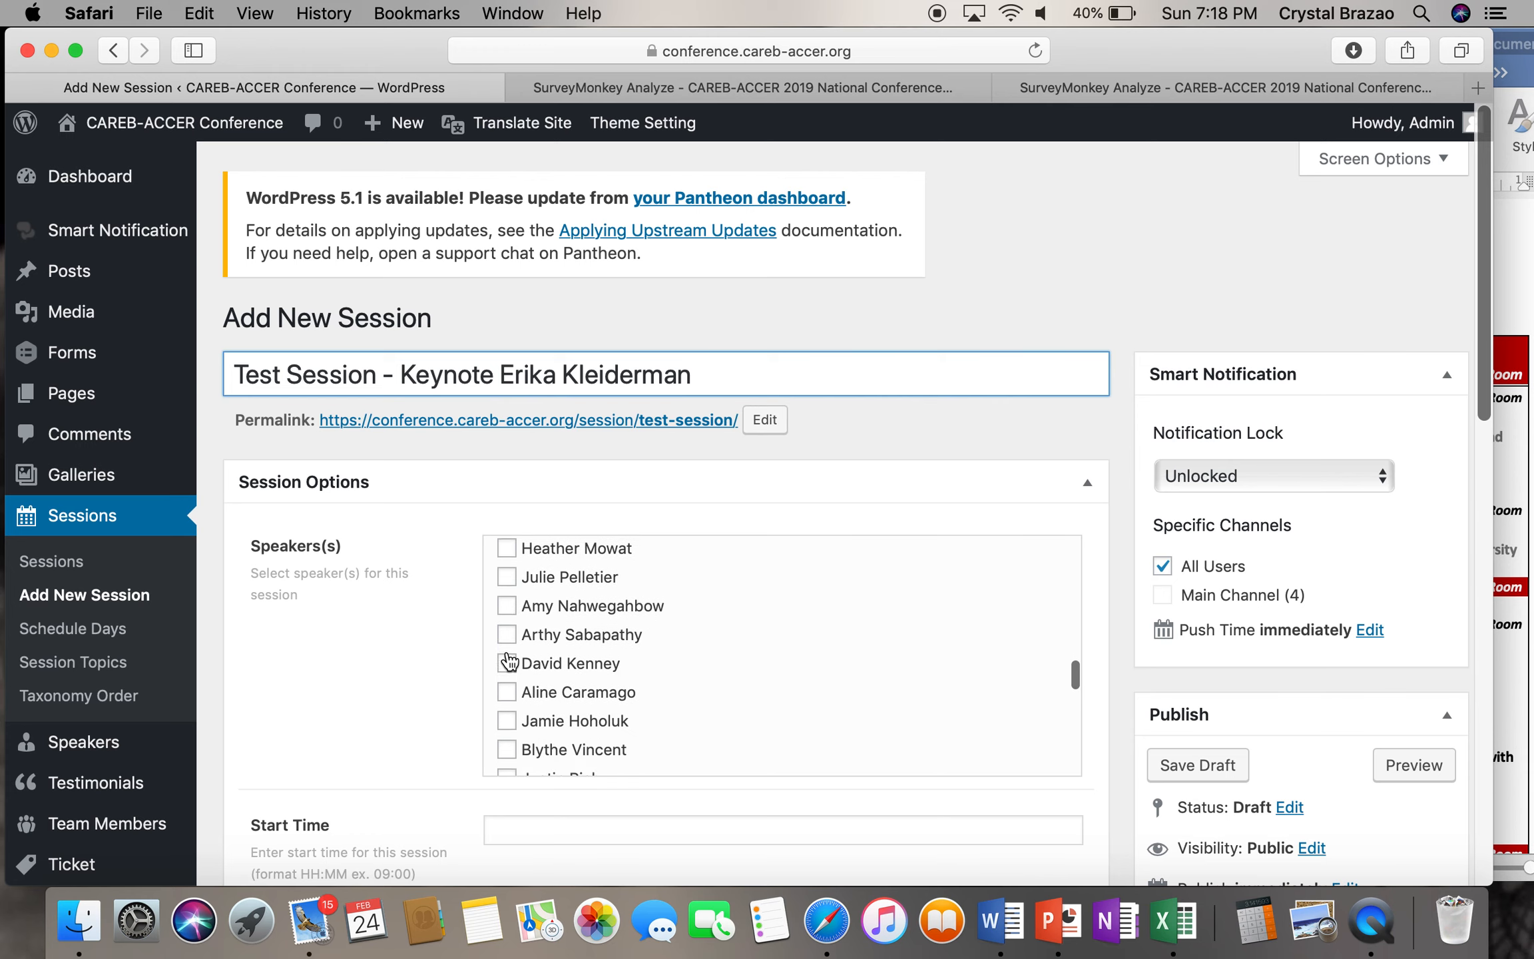
scroll(509, 659, "down", 2)
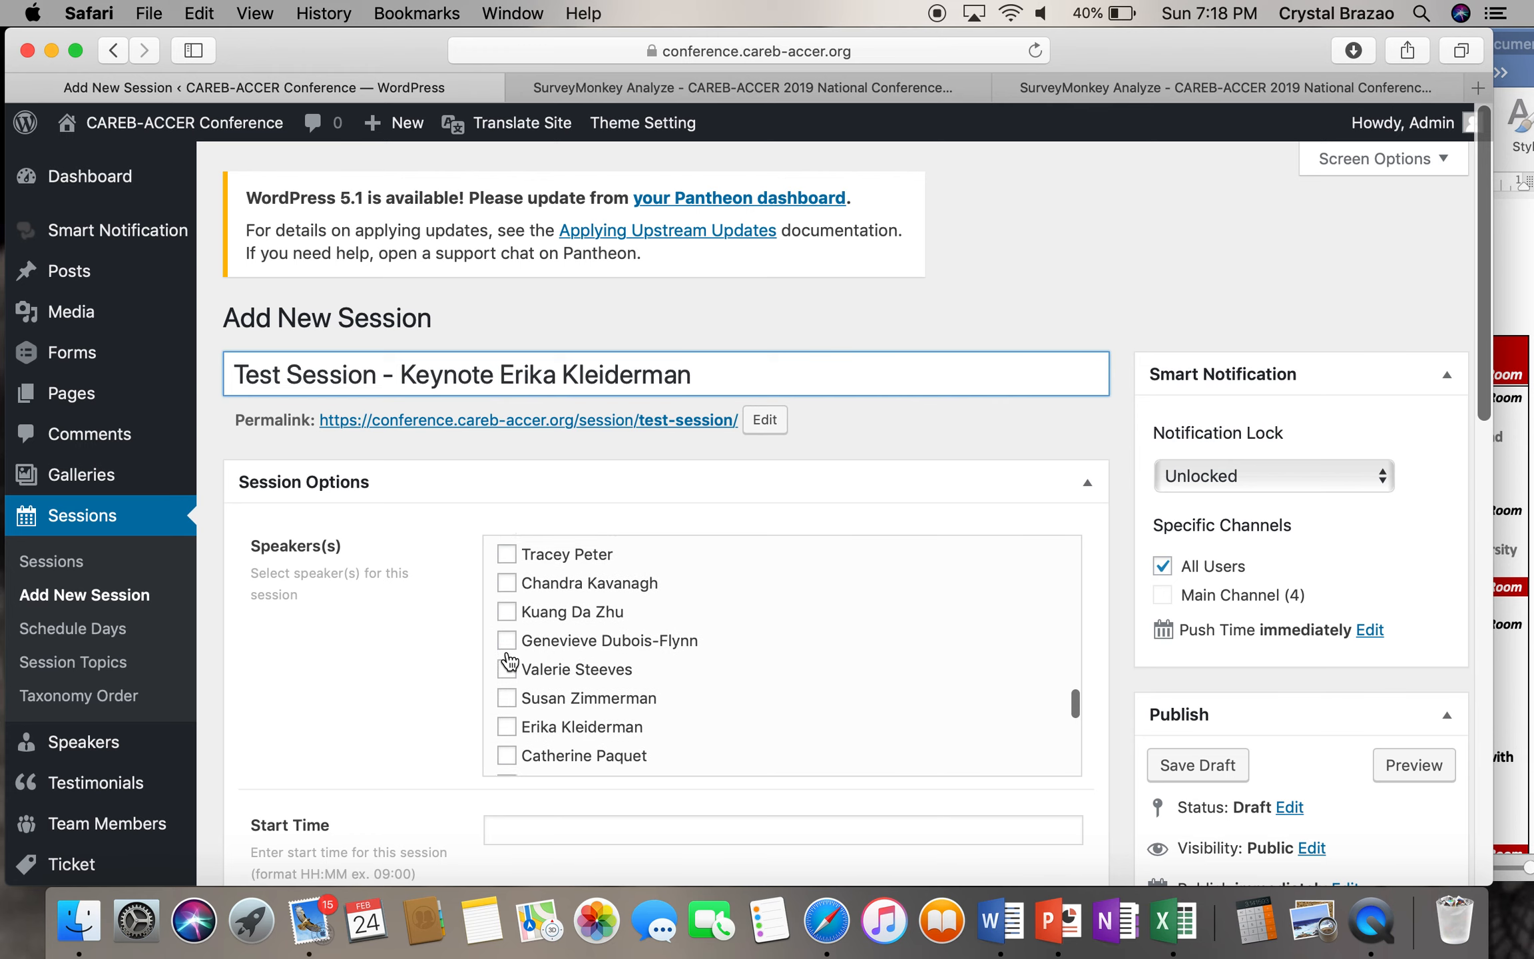
left_click(507, 699)
scroll(445, 704, "down", 5)
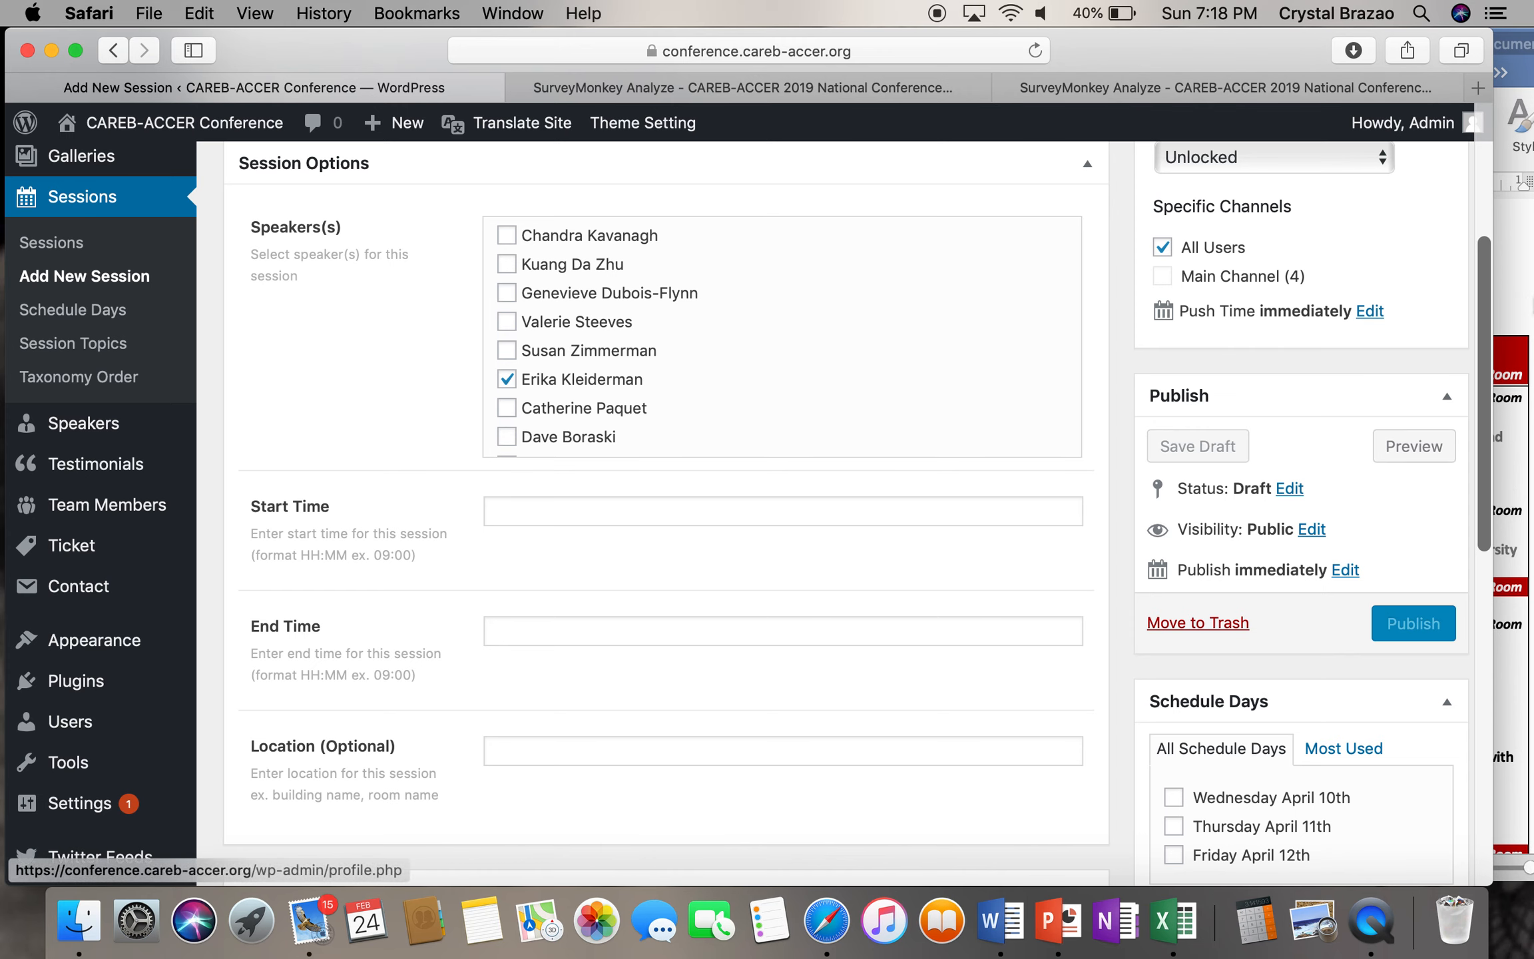
left_click(1516, 310)
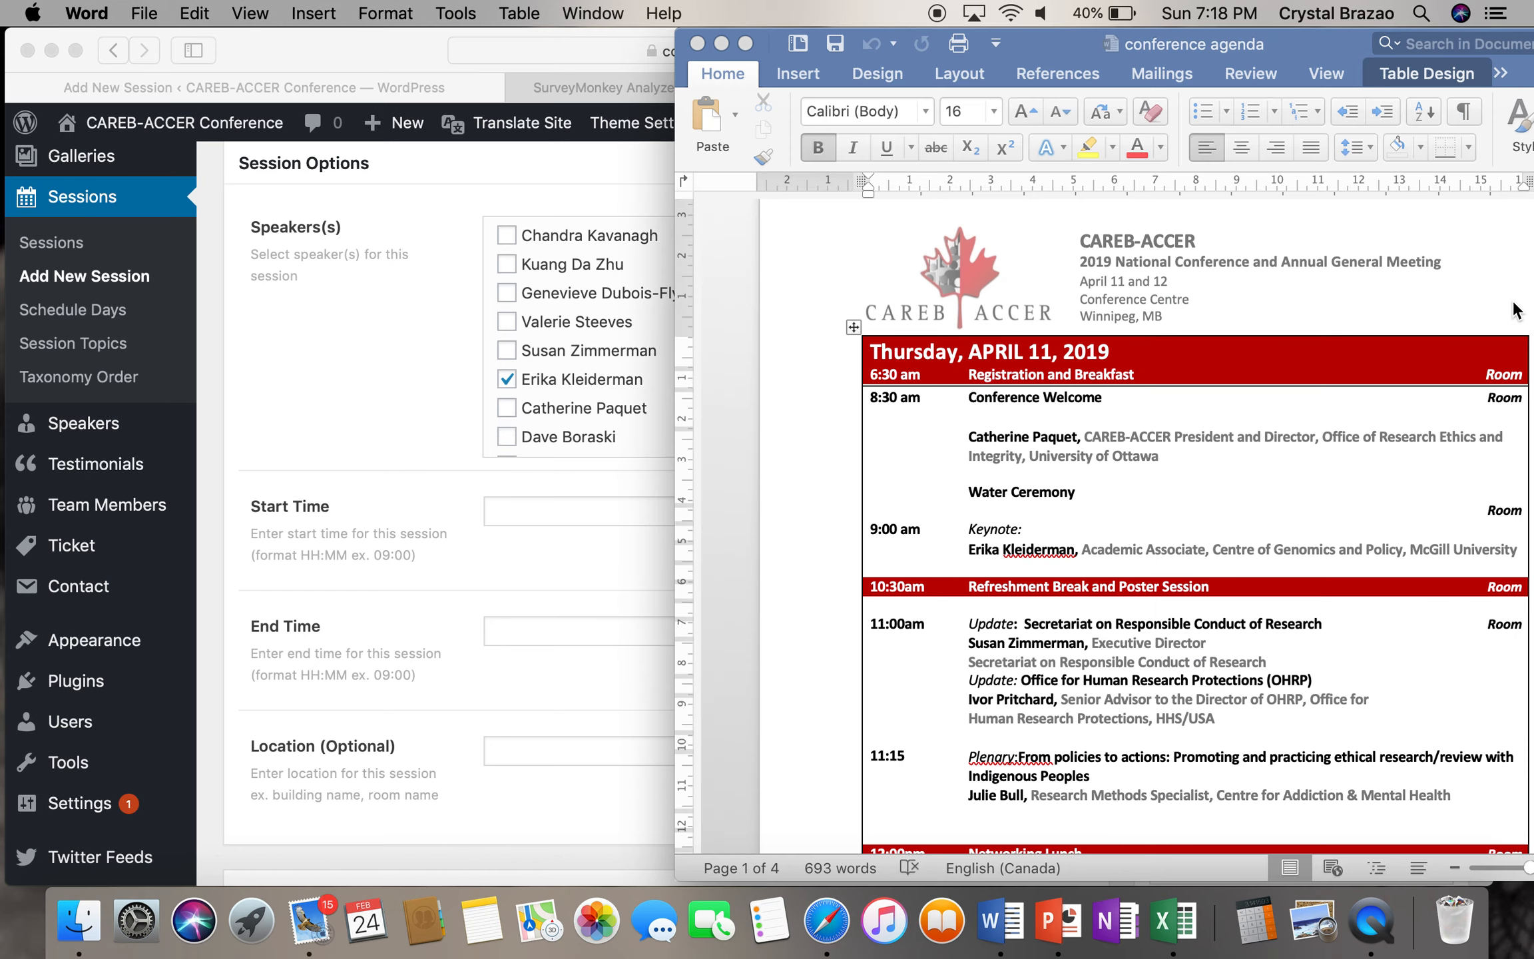
- Set the session's start time to 09:00 and end time to 10:30
left_click(1188, 418)
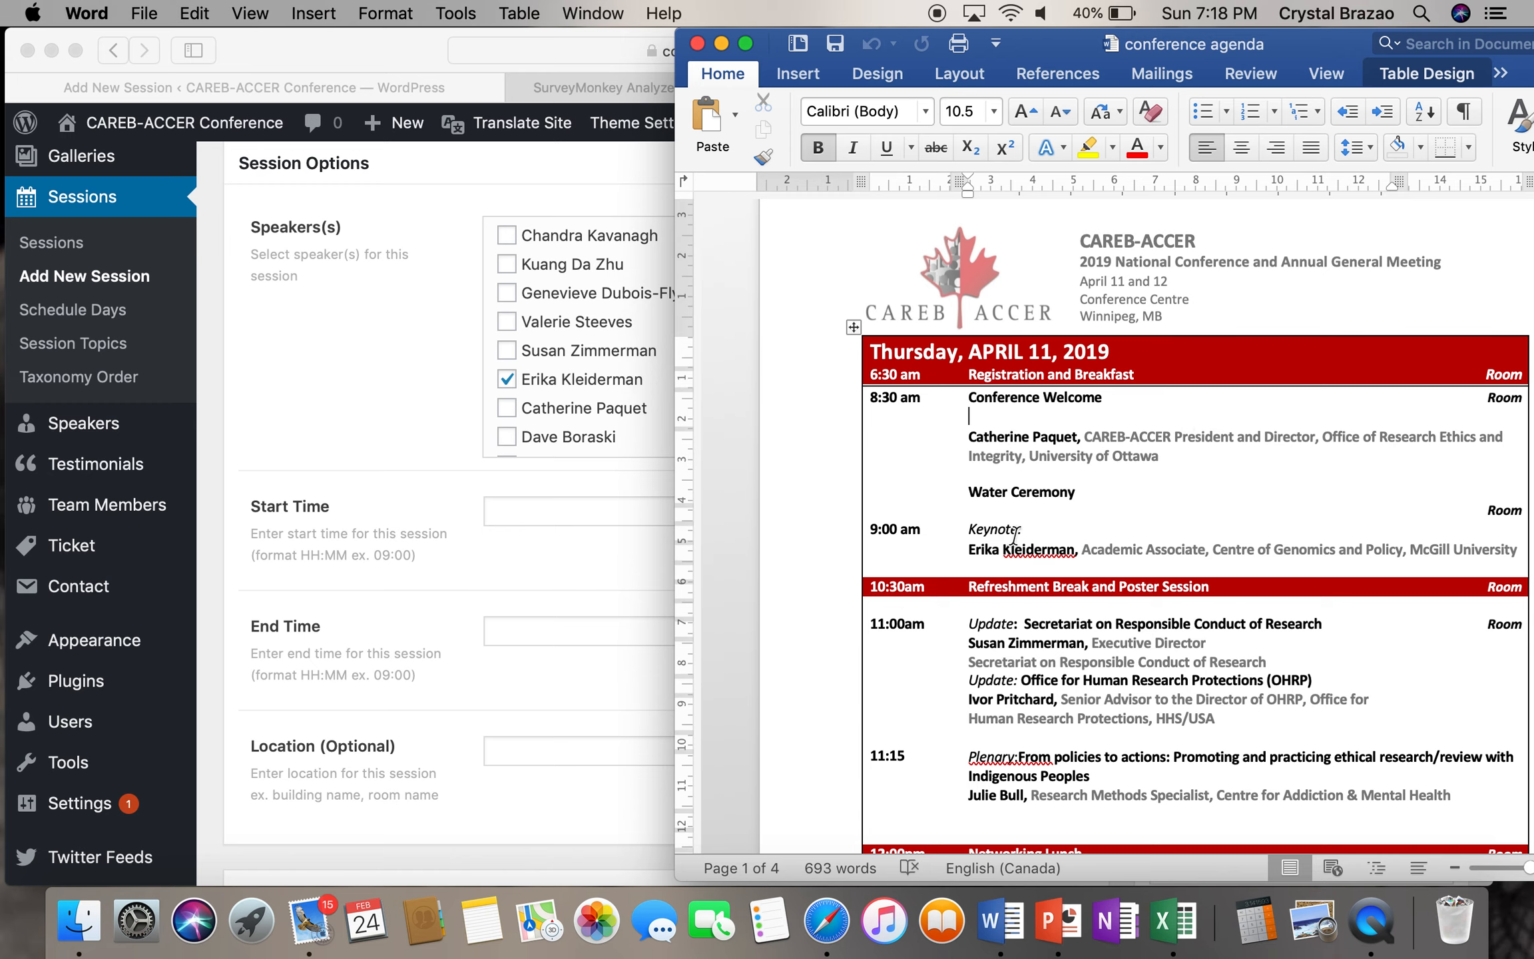
left_click(631, 510)
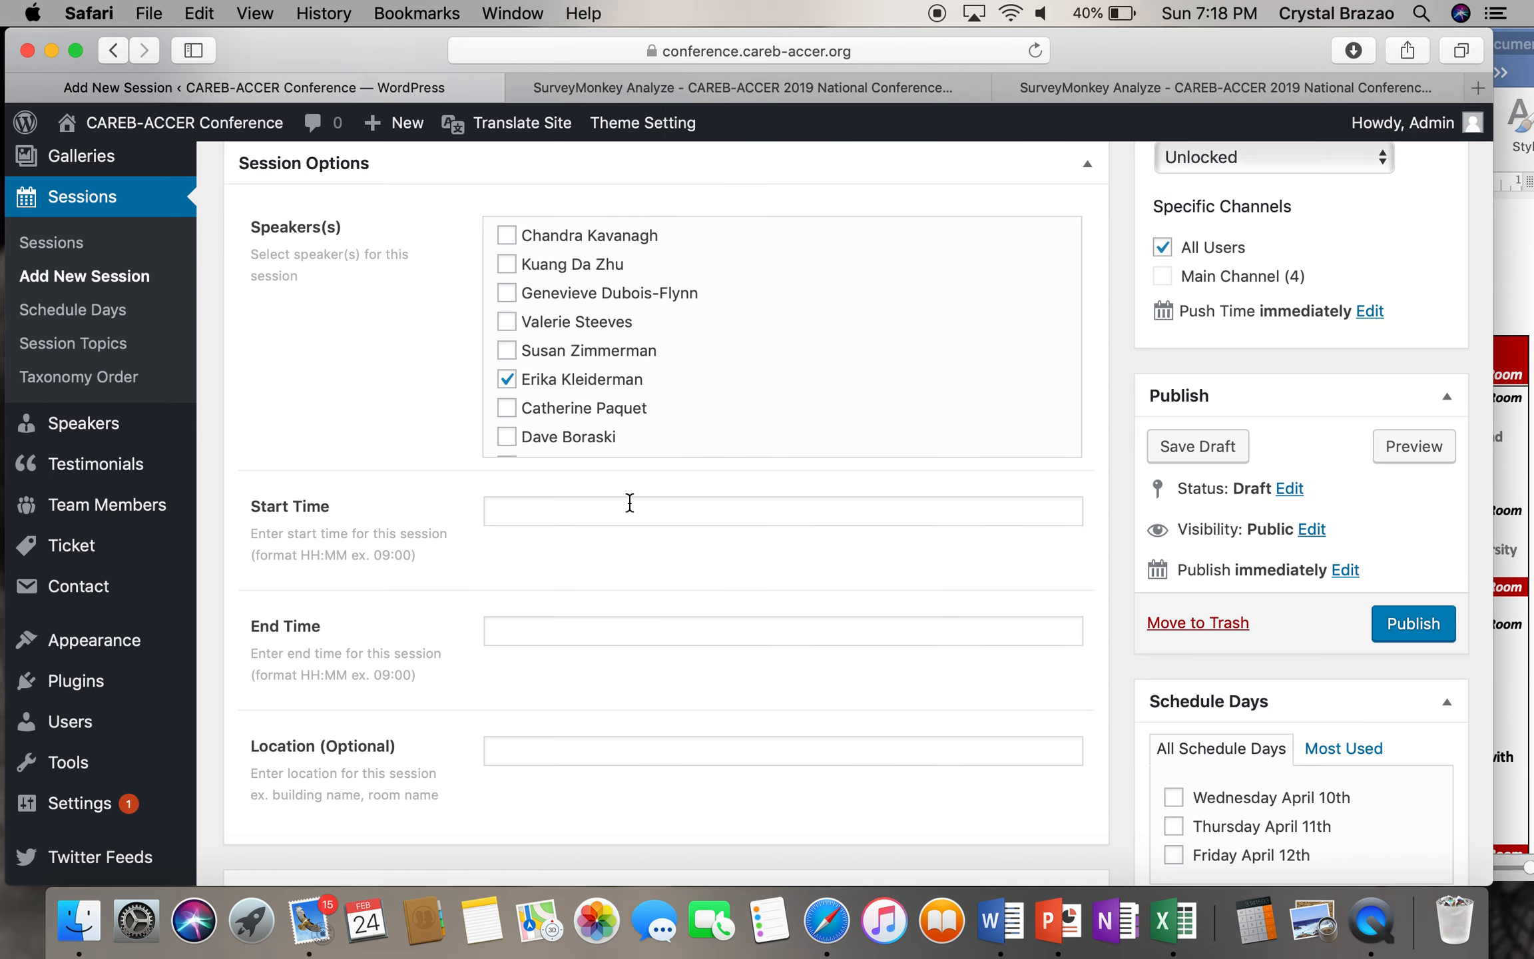
type("09")
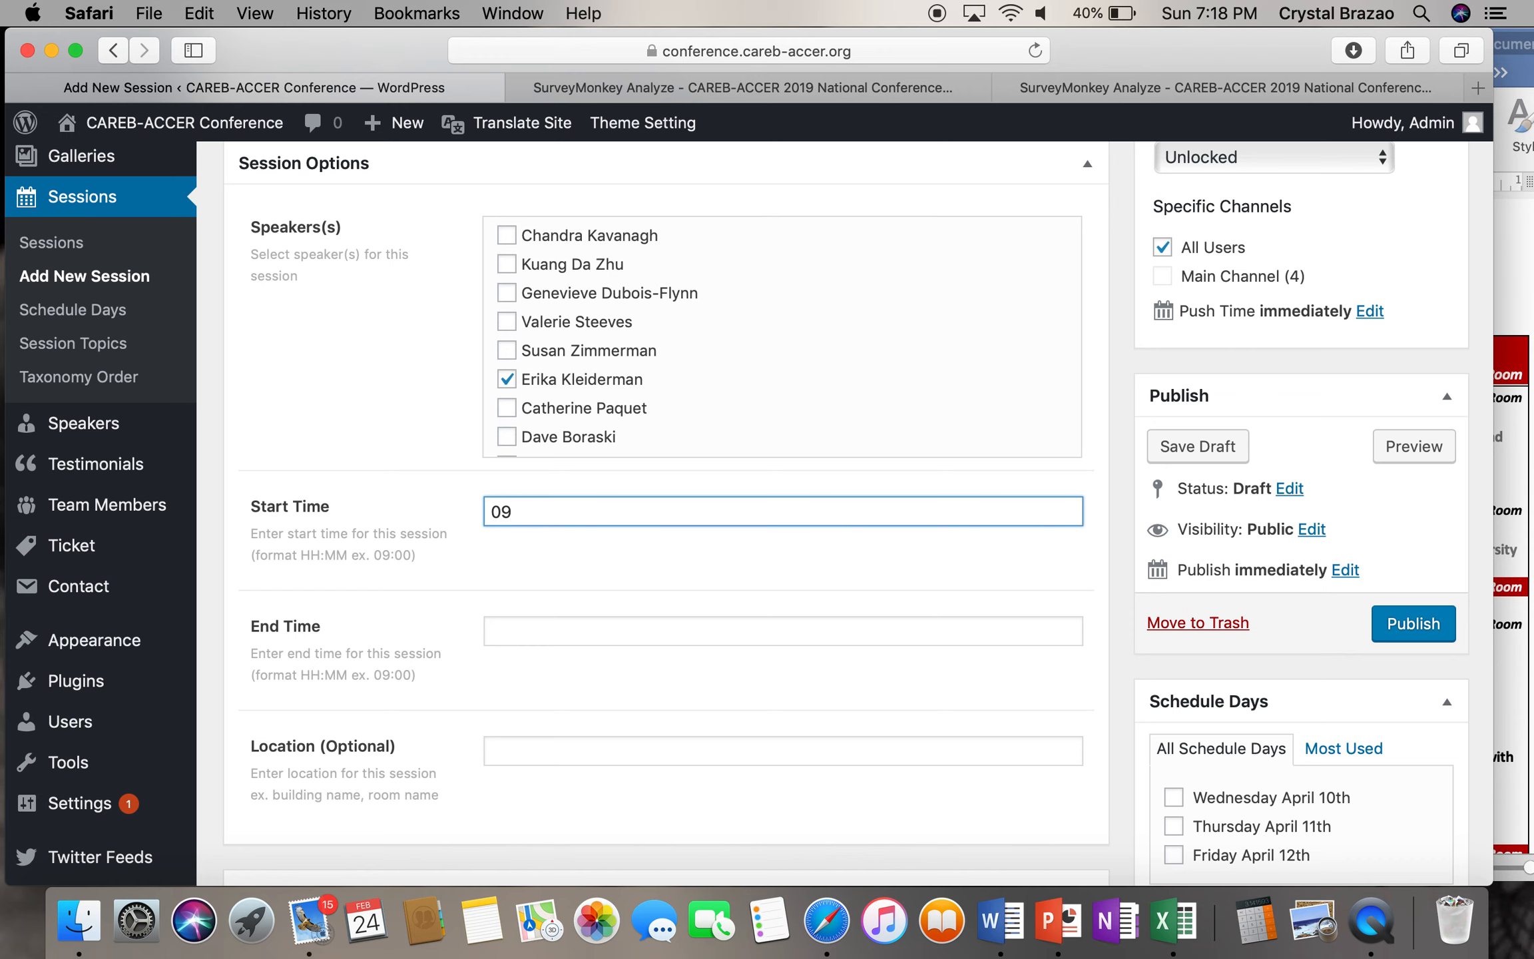
type(":00")
left_click(584, 623)
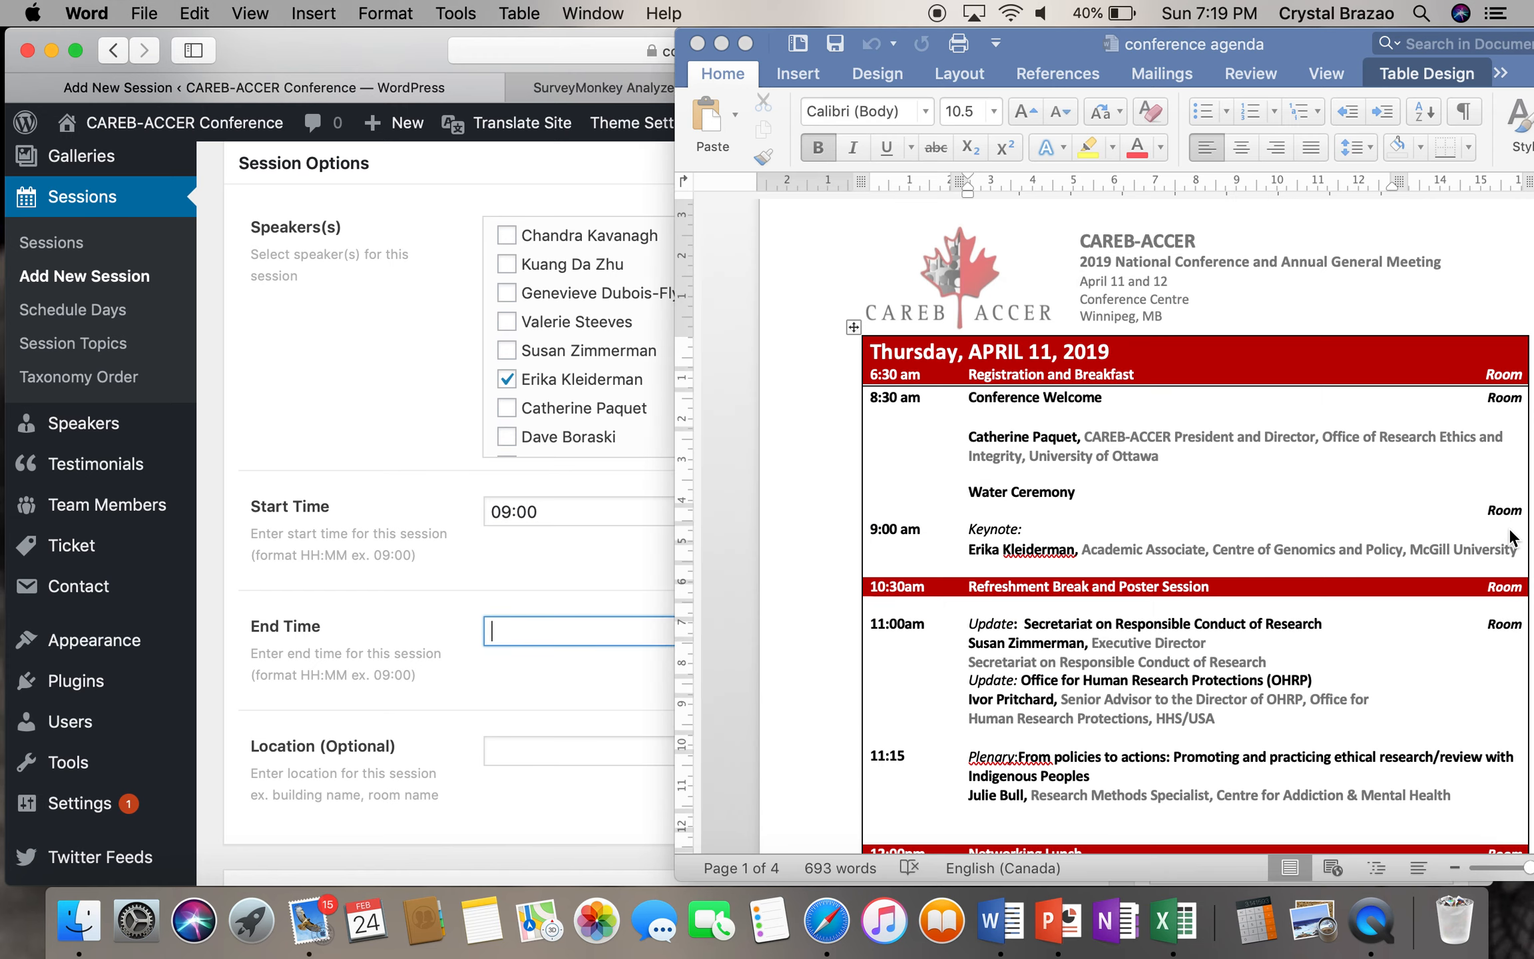
left_click(1512, 538)
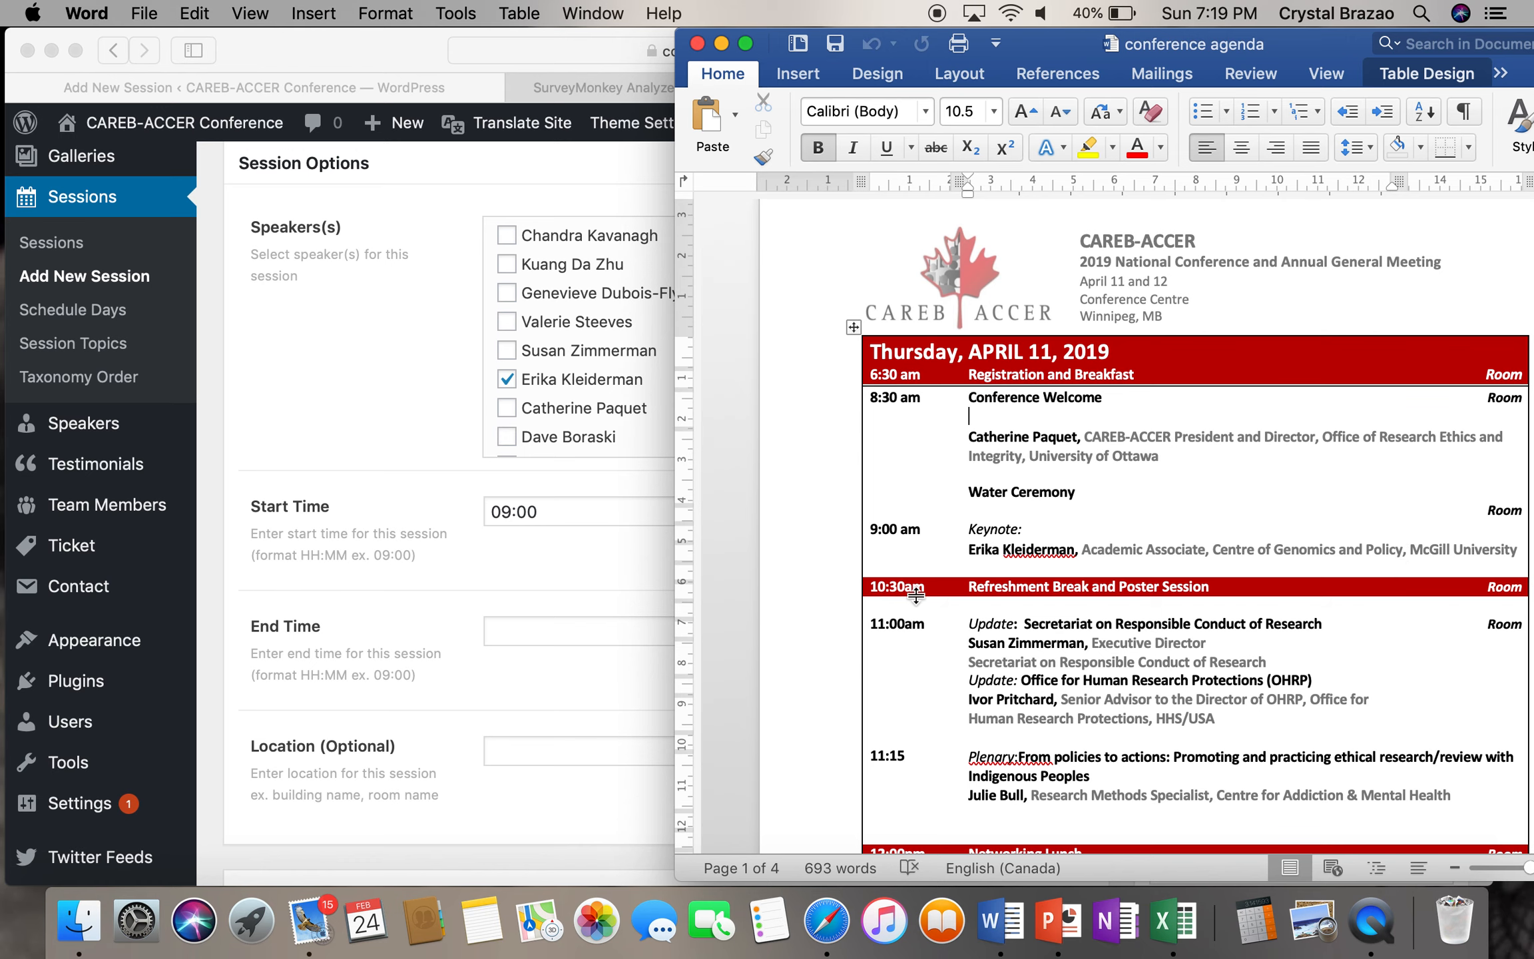
left_click(517, 637)
type("10:30")
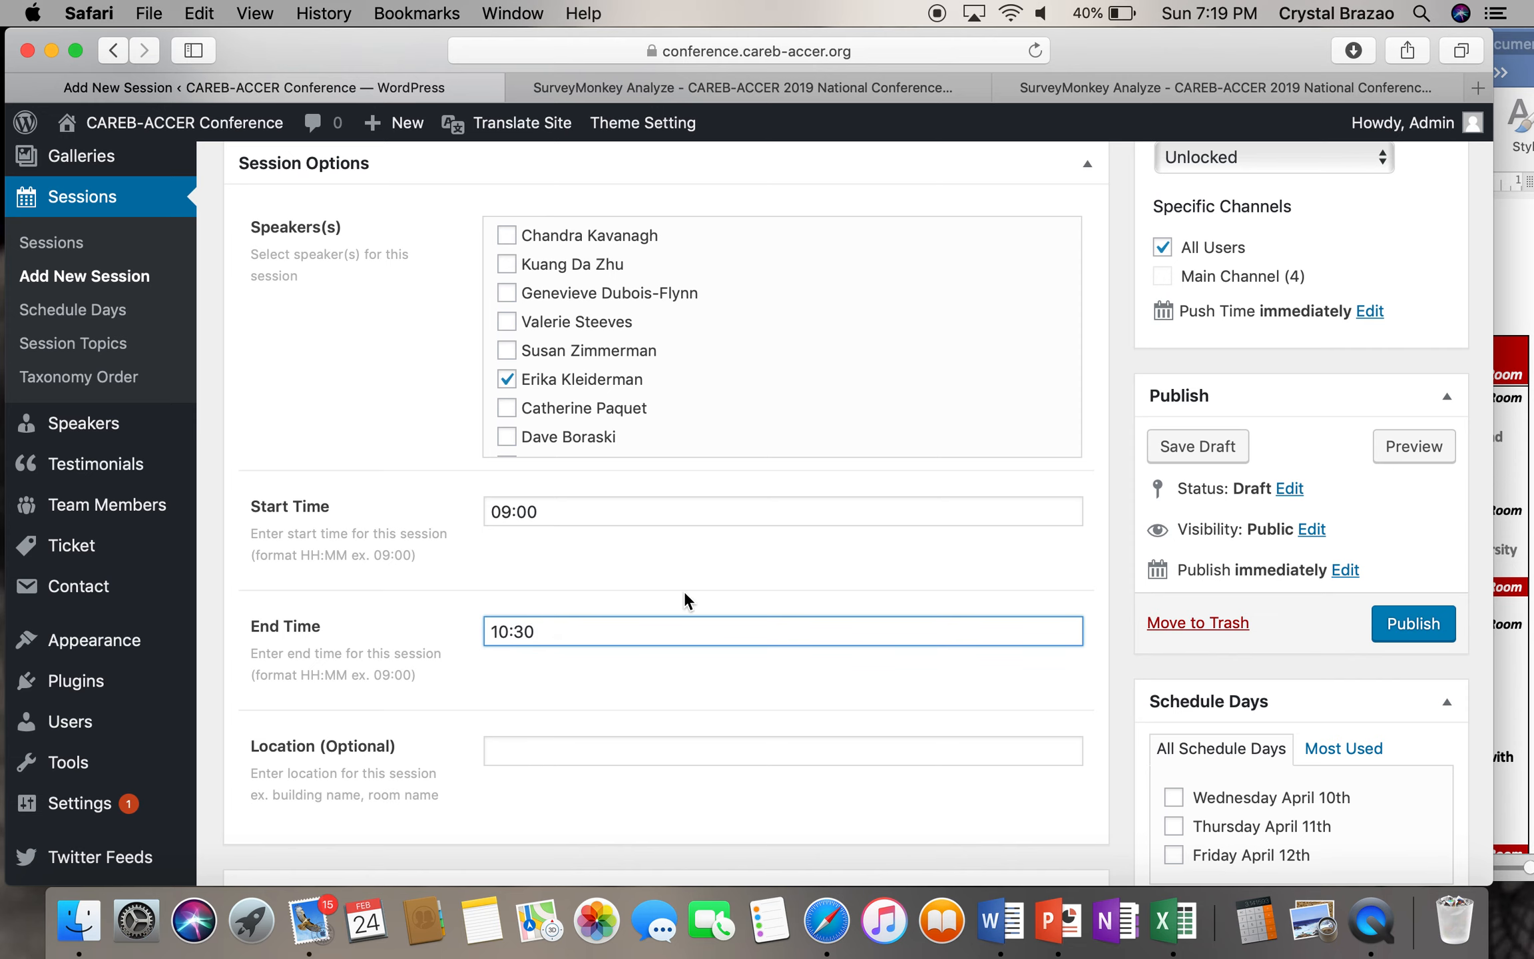
- Assign the session to Thursday April 11th under Schedule Days
scroll(1028, 550, "down", 5)
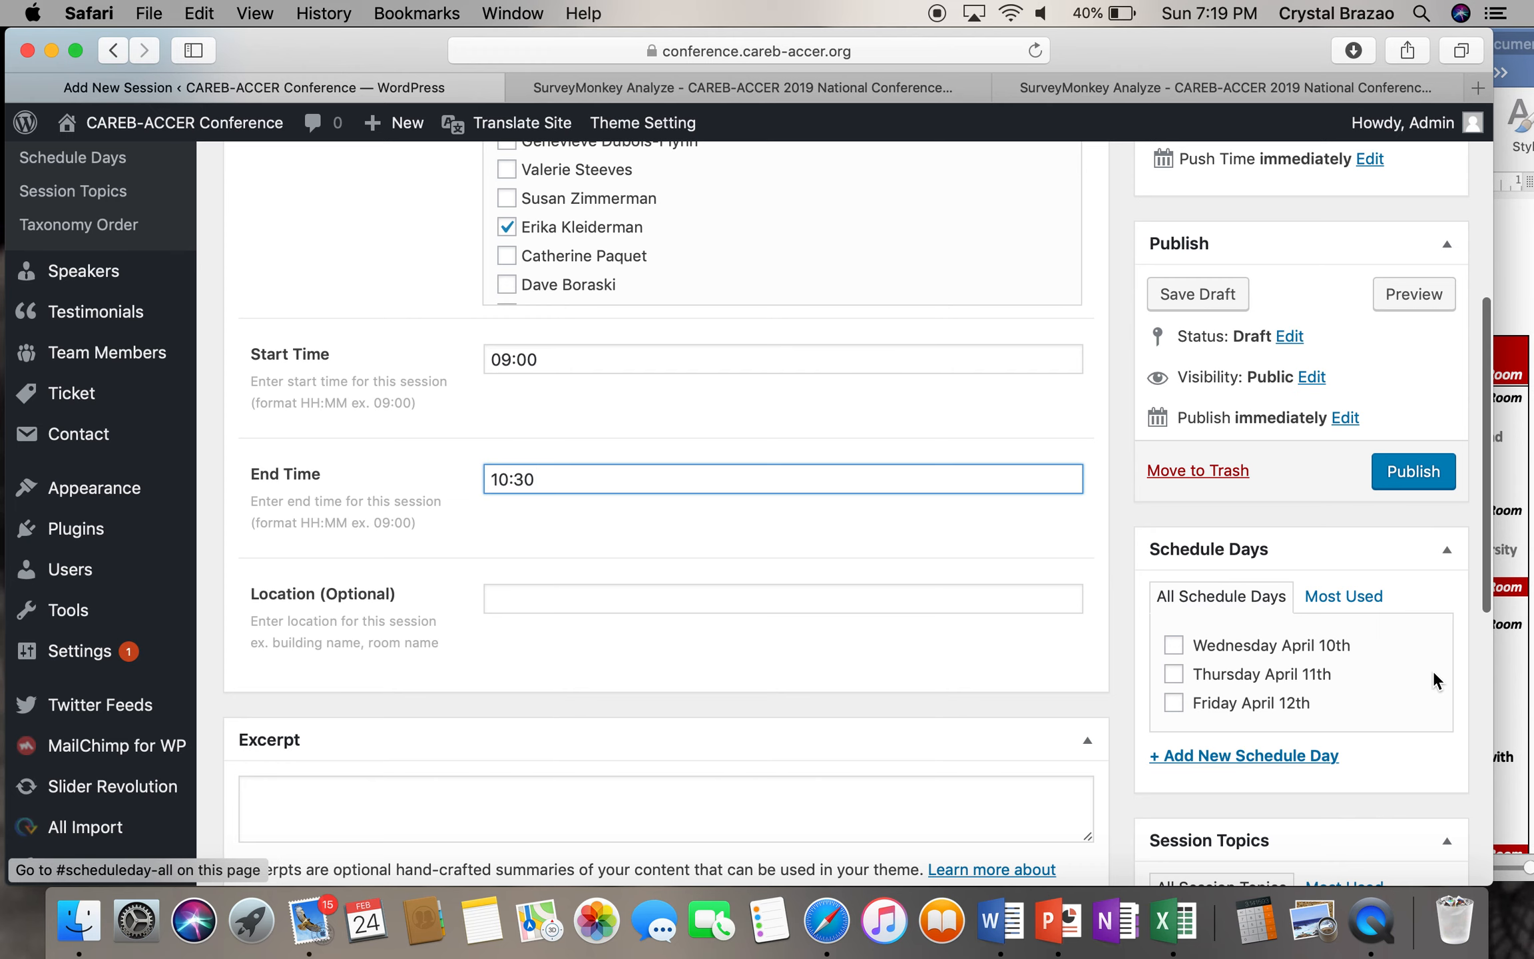
left_click(1520, 688)
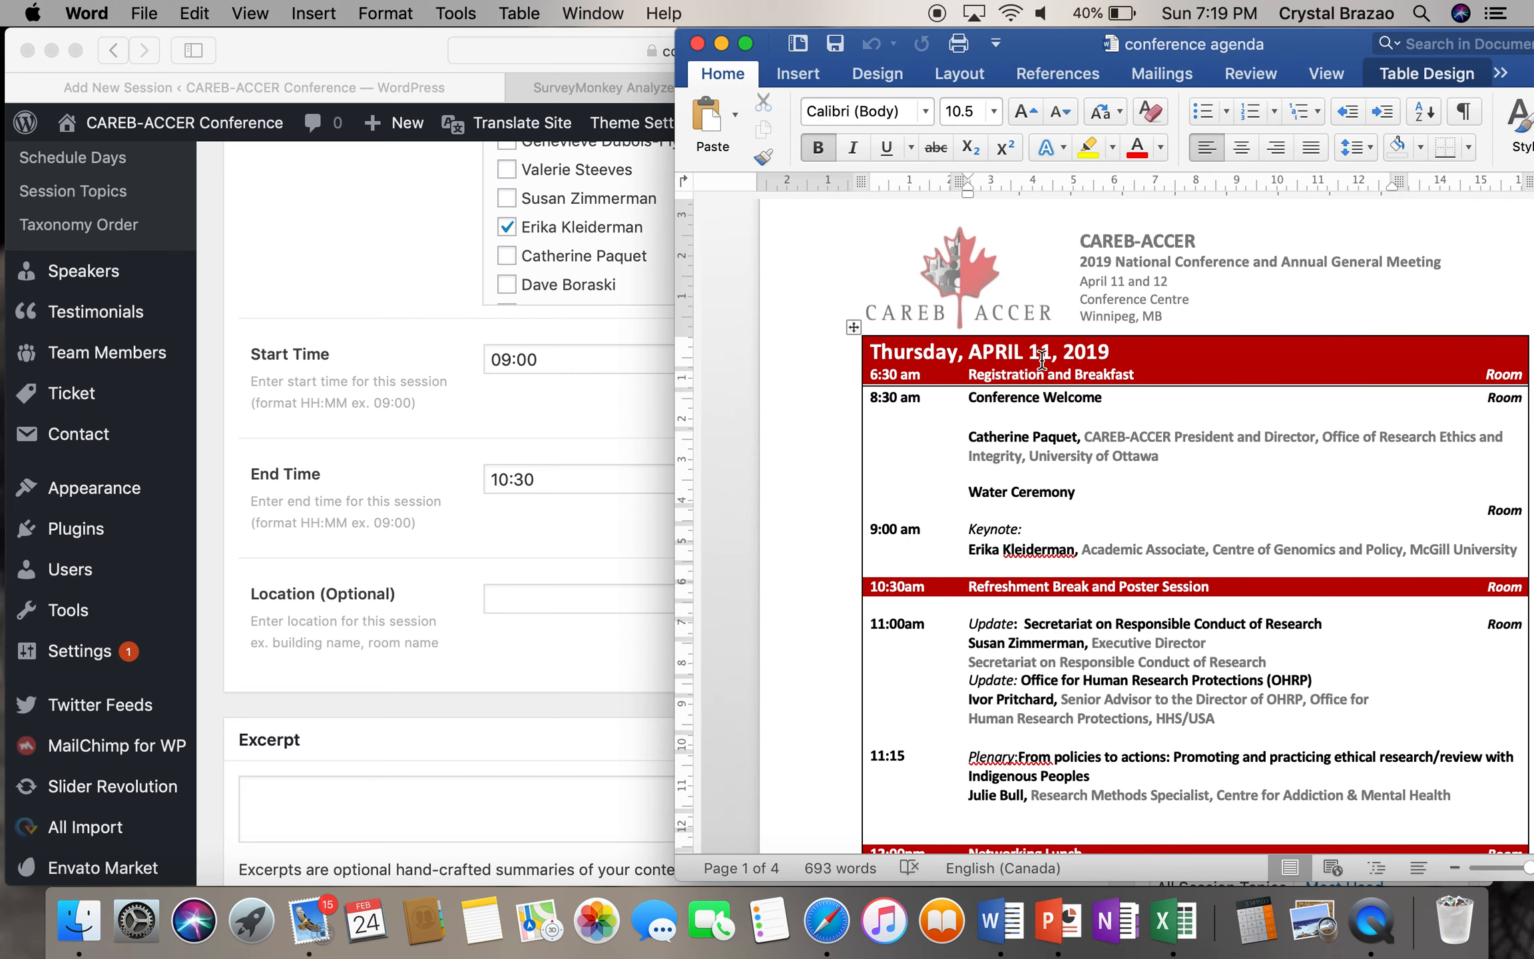
left_click(638, 563)
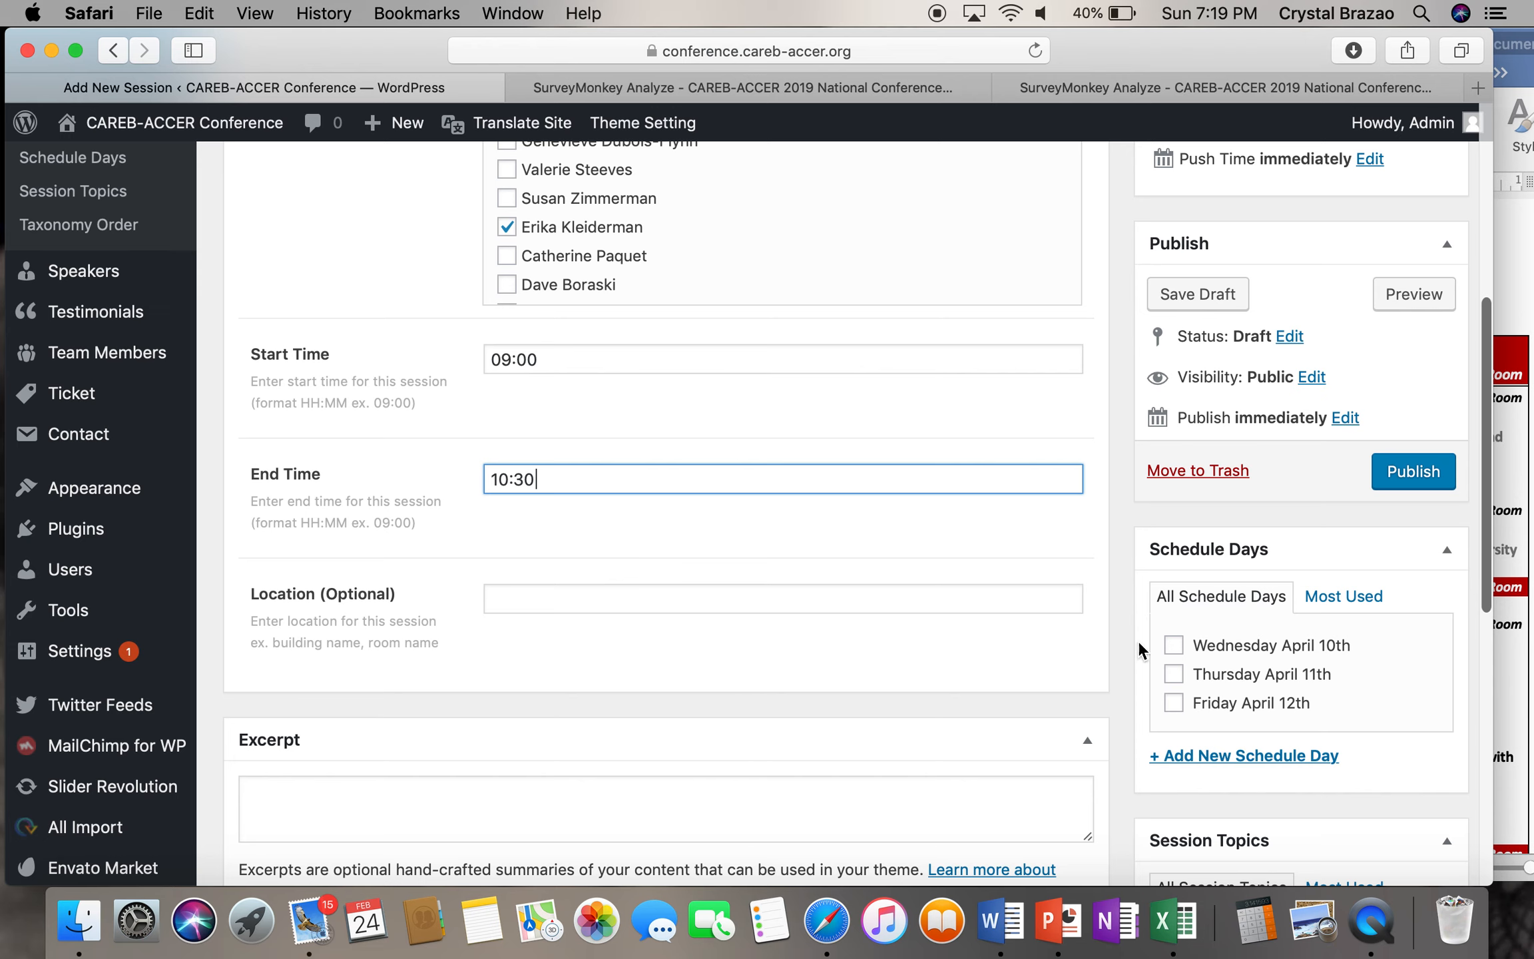
left_click(1174, 674)
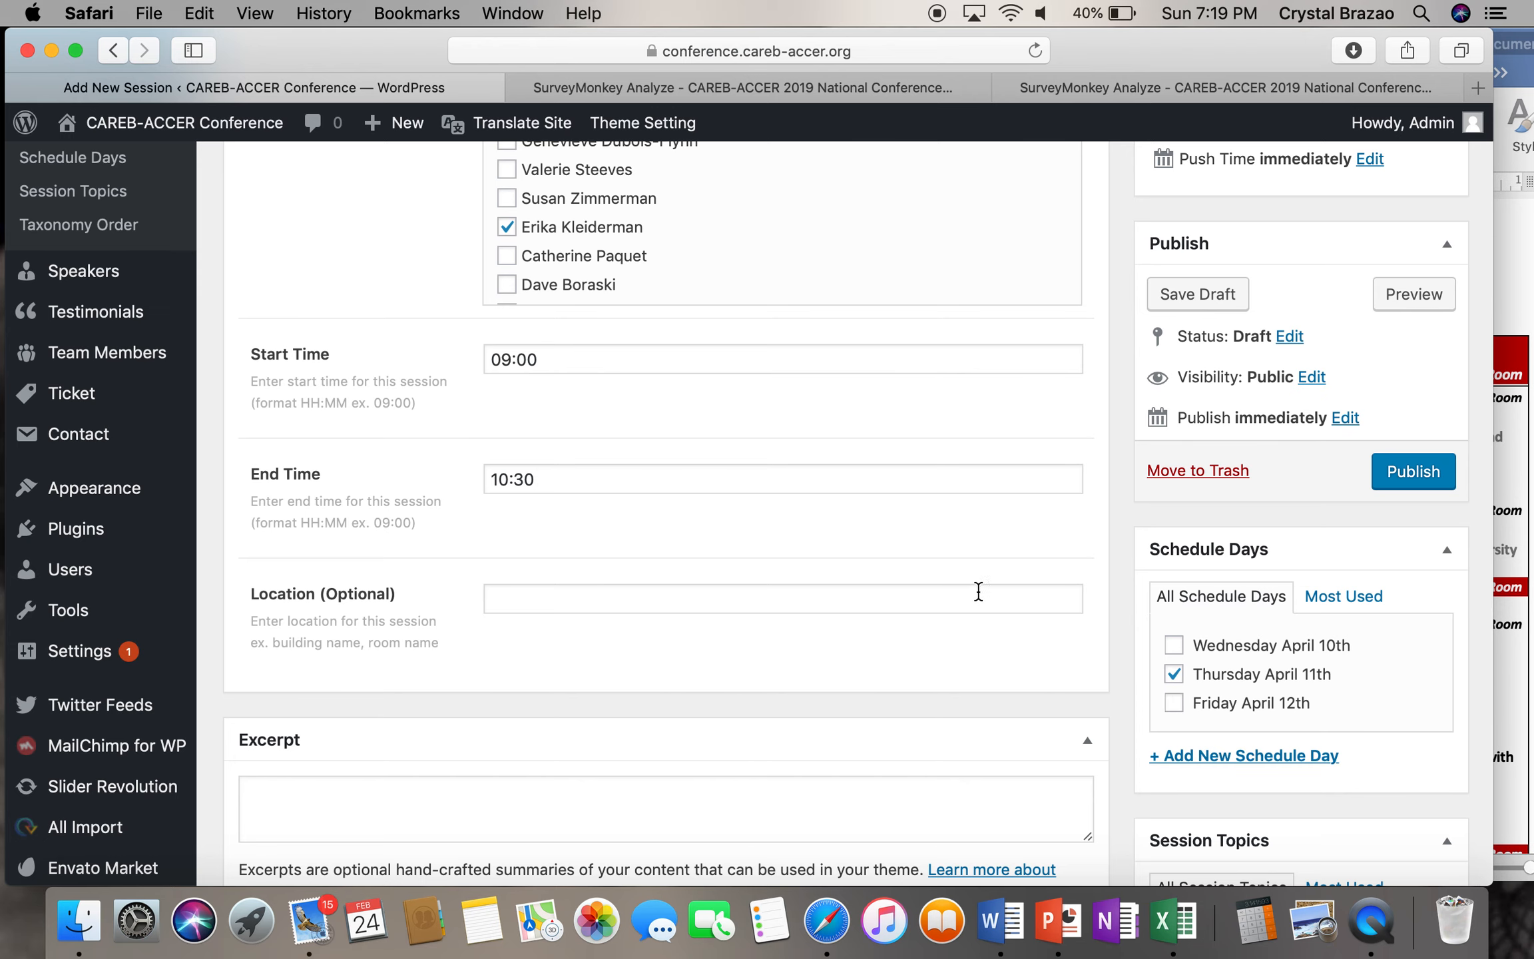
- Enter Room 101 as the session location, matching the keynote row in the agenda
scroll(976, 589, "down", 3)
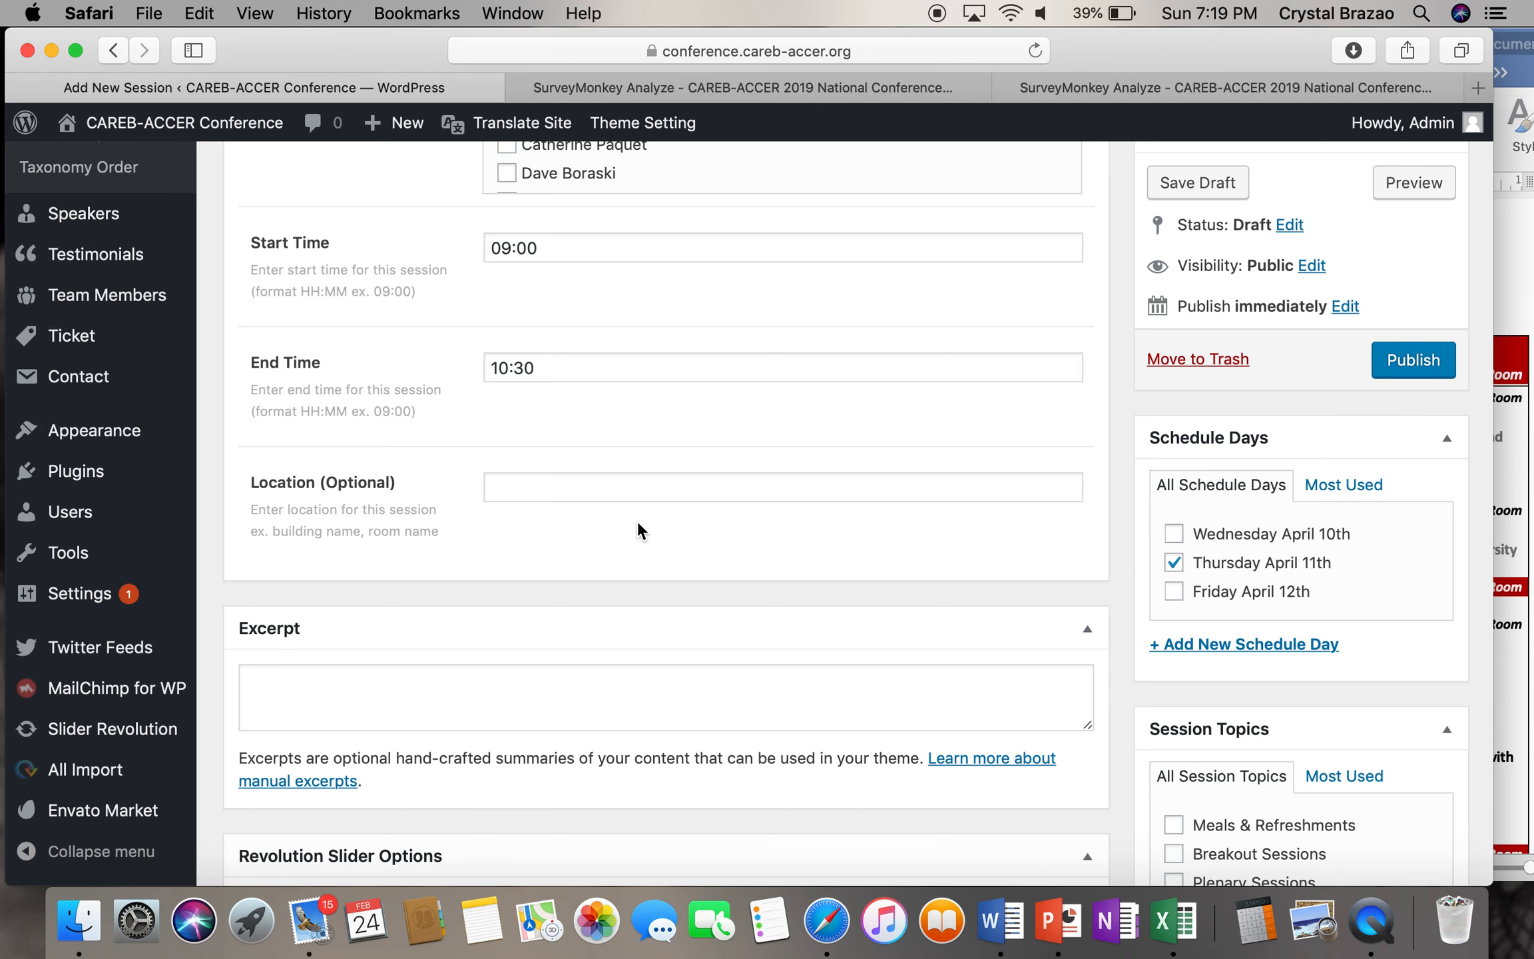
left_click(1523, 415)
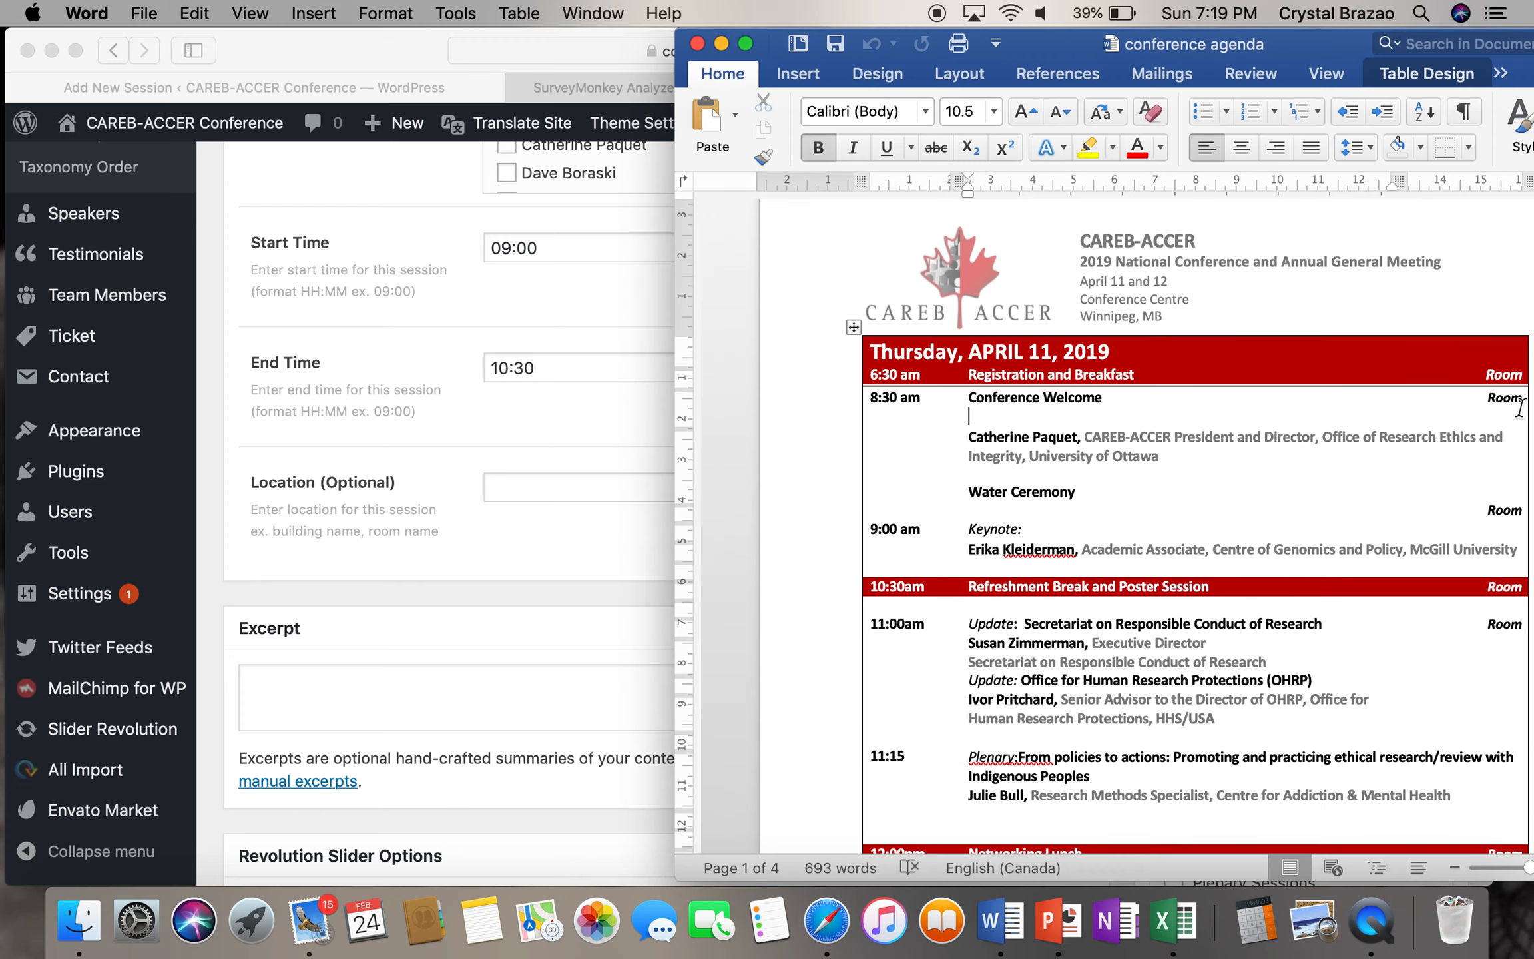
left_click_drag(1487, 513, 1532, 517)
left_click(1492, 509)
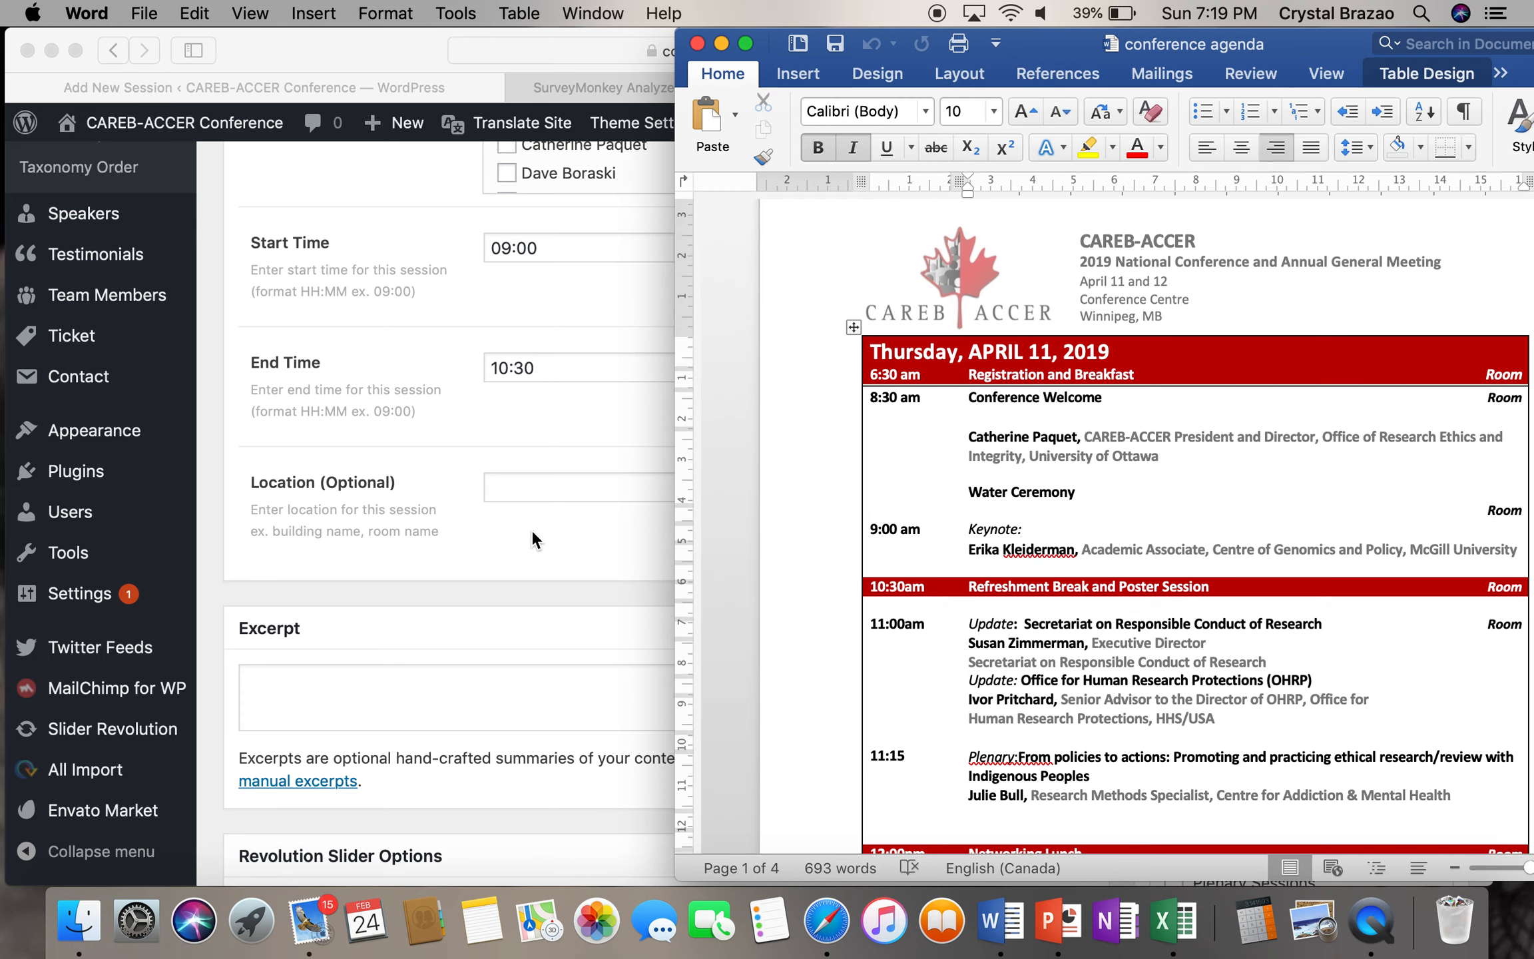
left_click(524, 493)
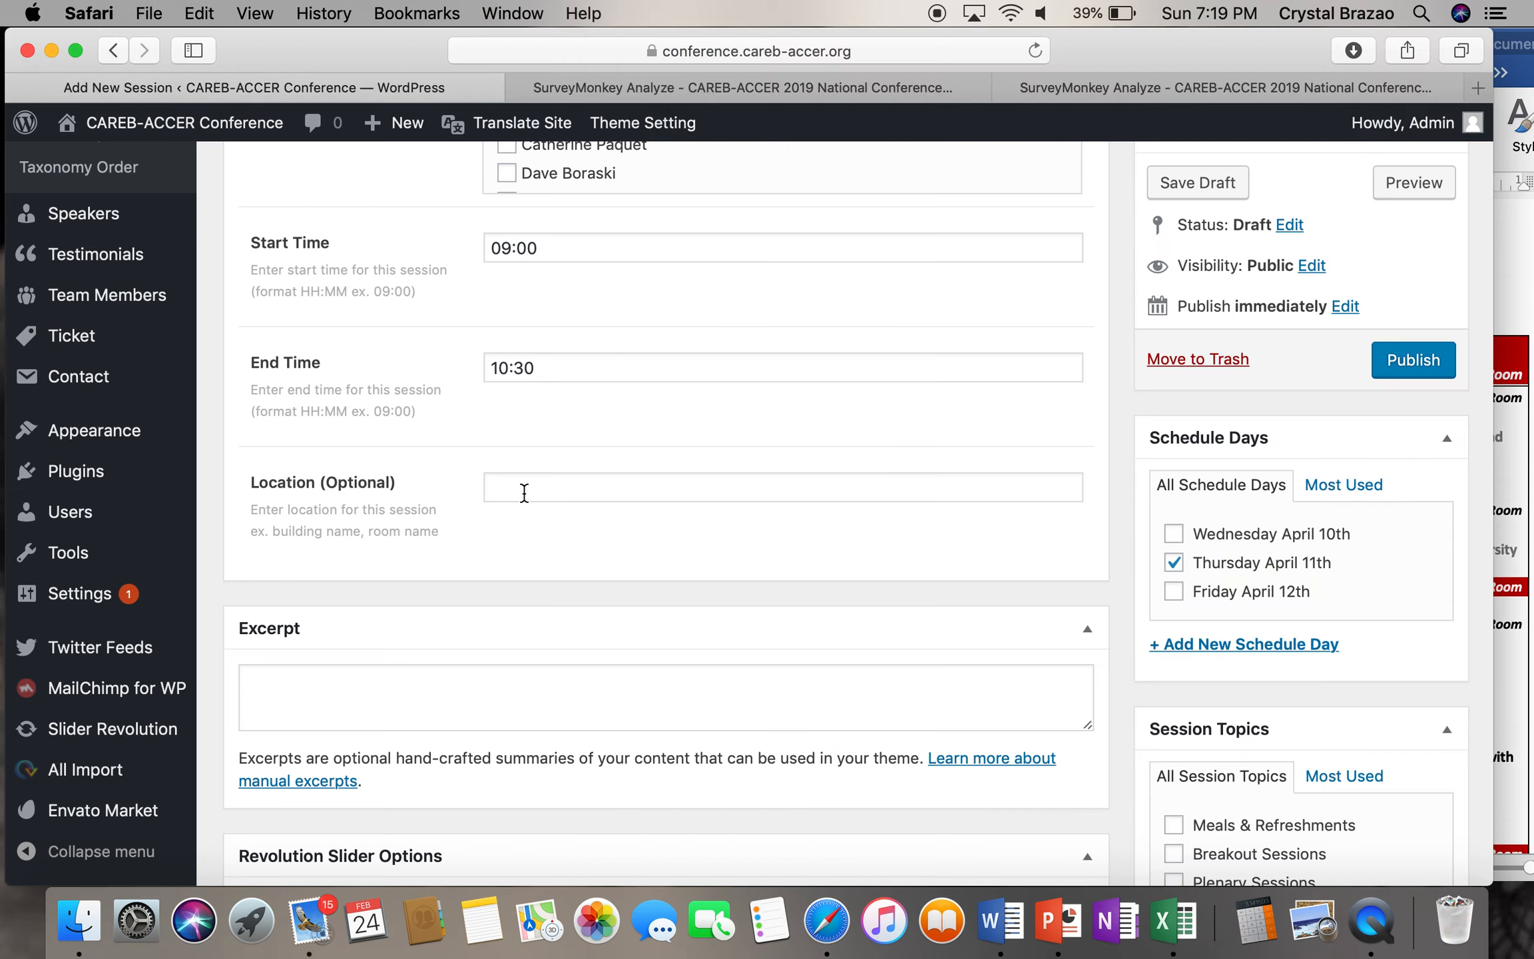
type("Roo")
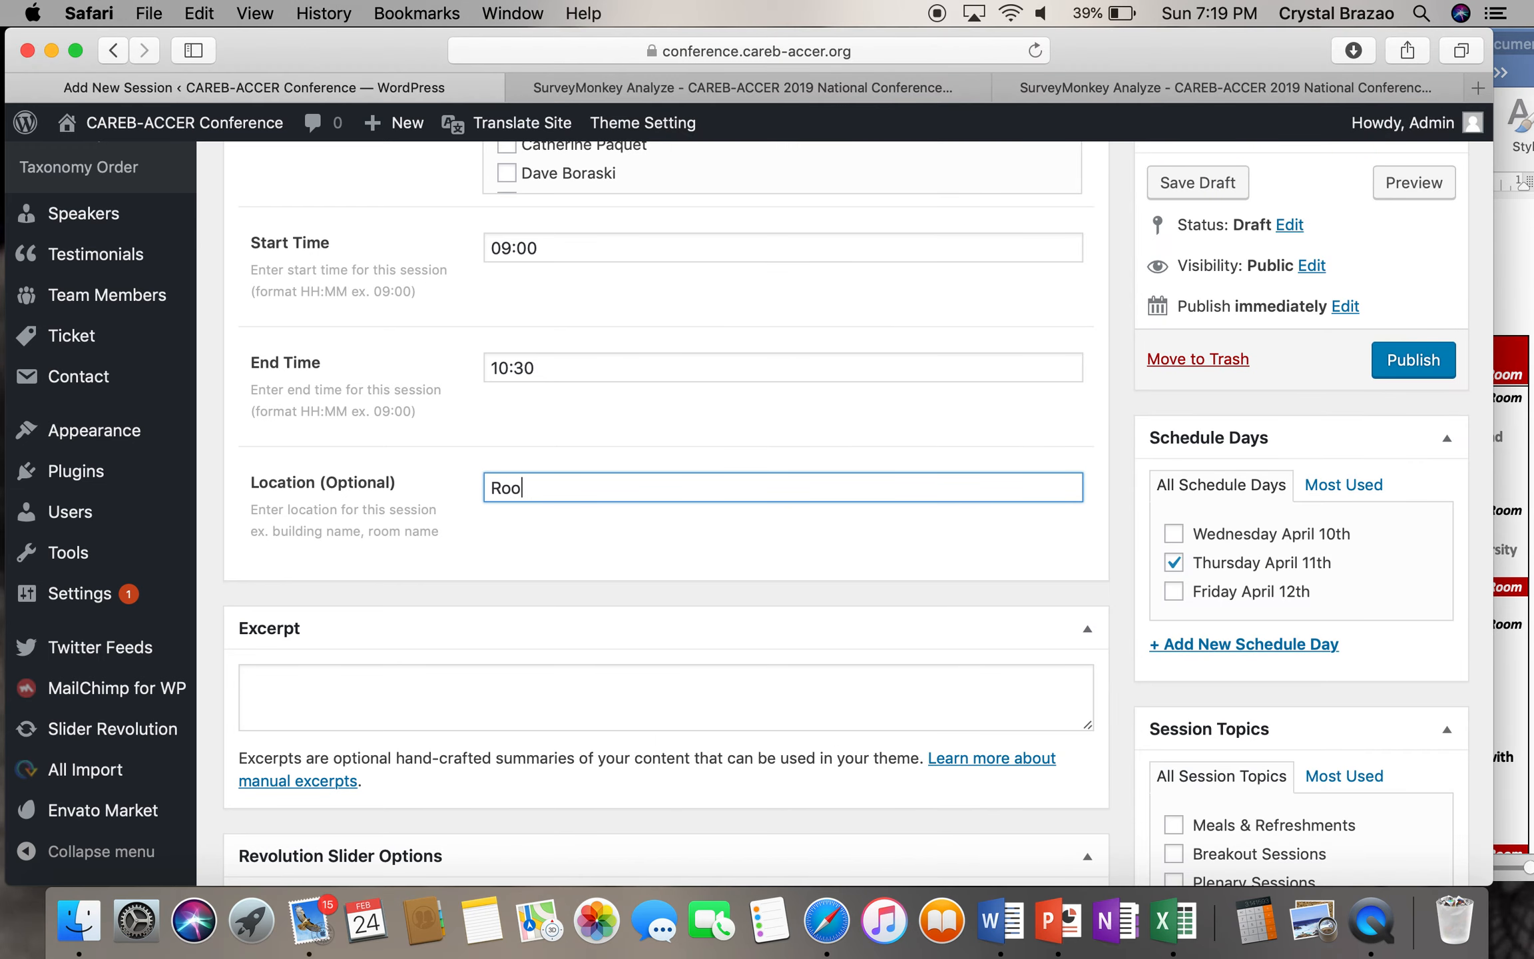
type("m 101")
scroll(526, 442, "up", 3)
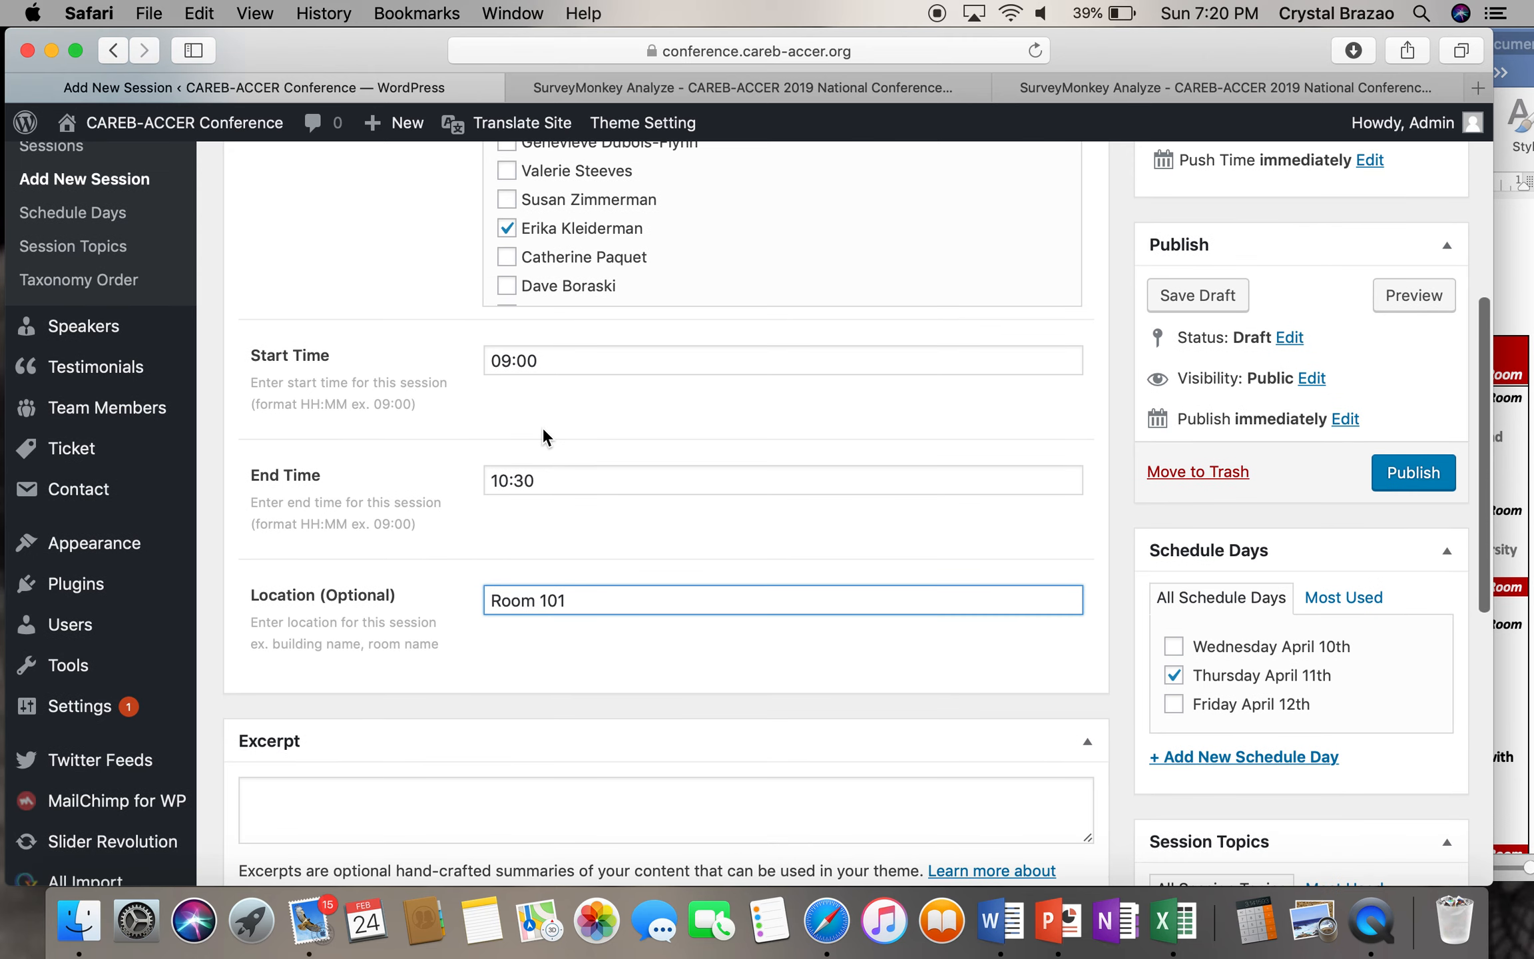
scroll(543, 436, "down", 7)
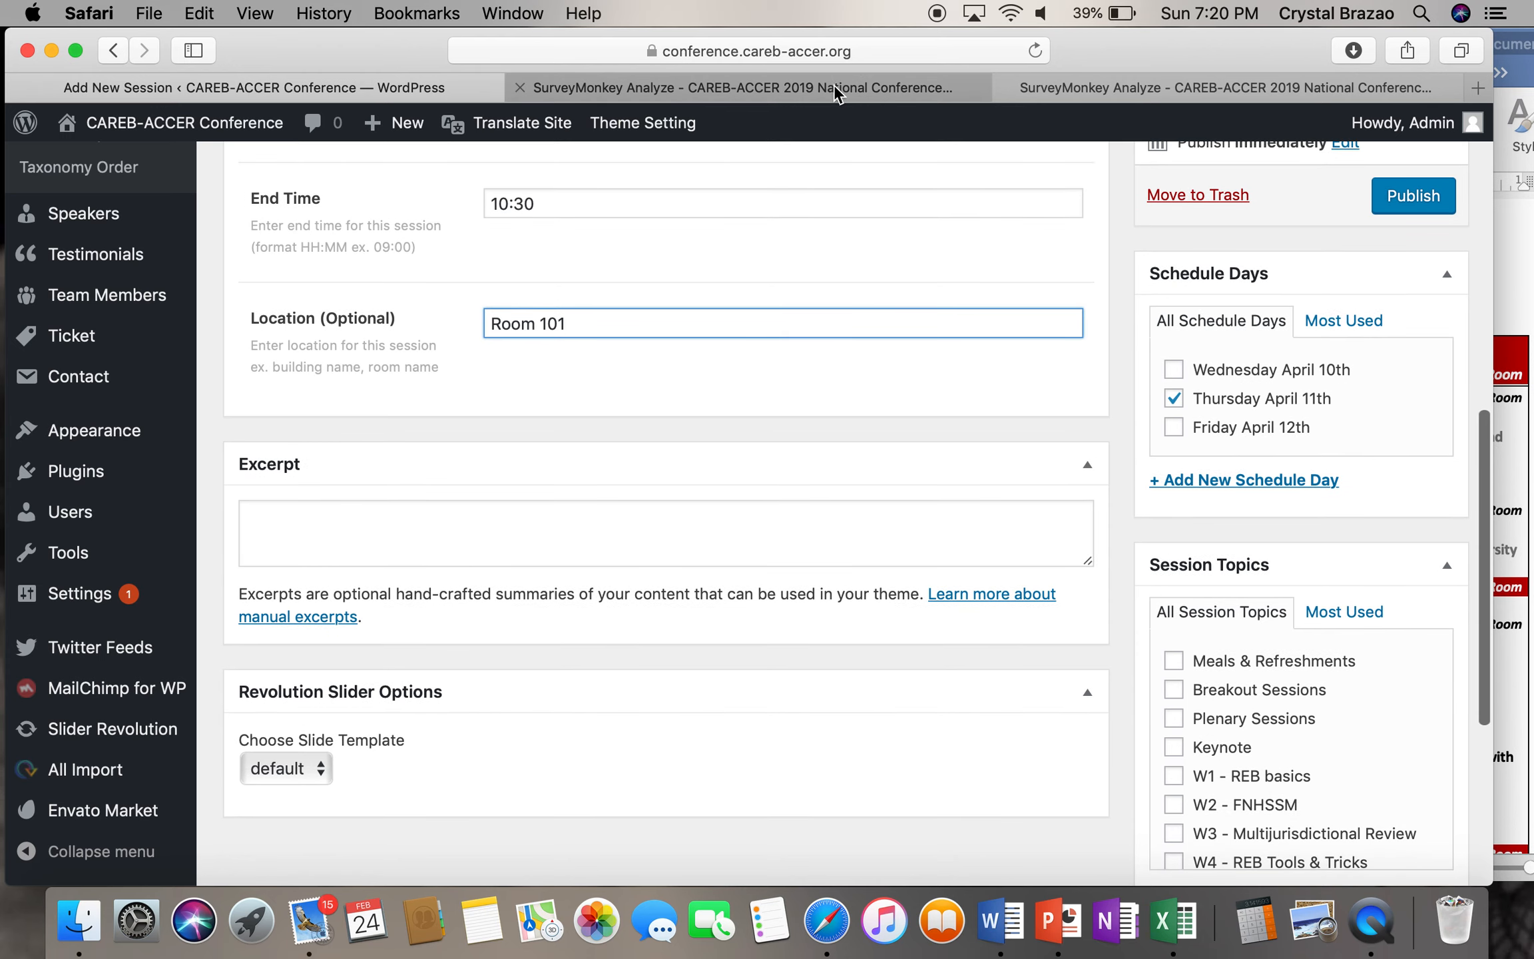
- Find the keynote speaker's response in SurveyMonkey and open their full answers
left_click(834, 85)
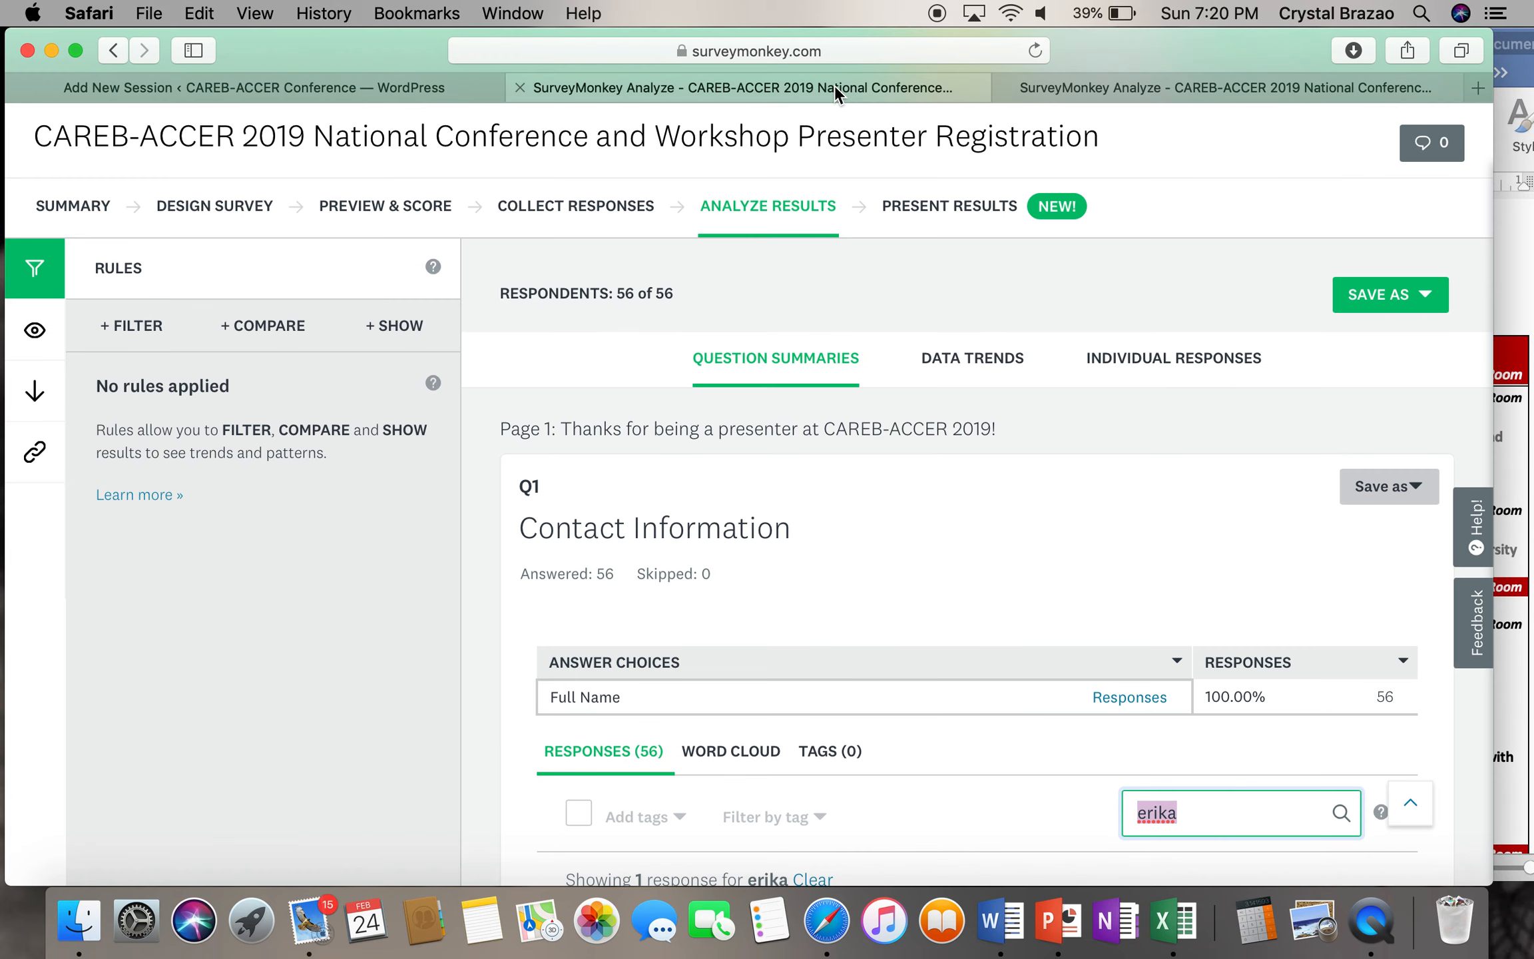
scroll(982, 563, "down", 5)
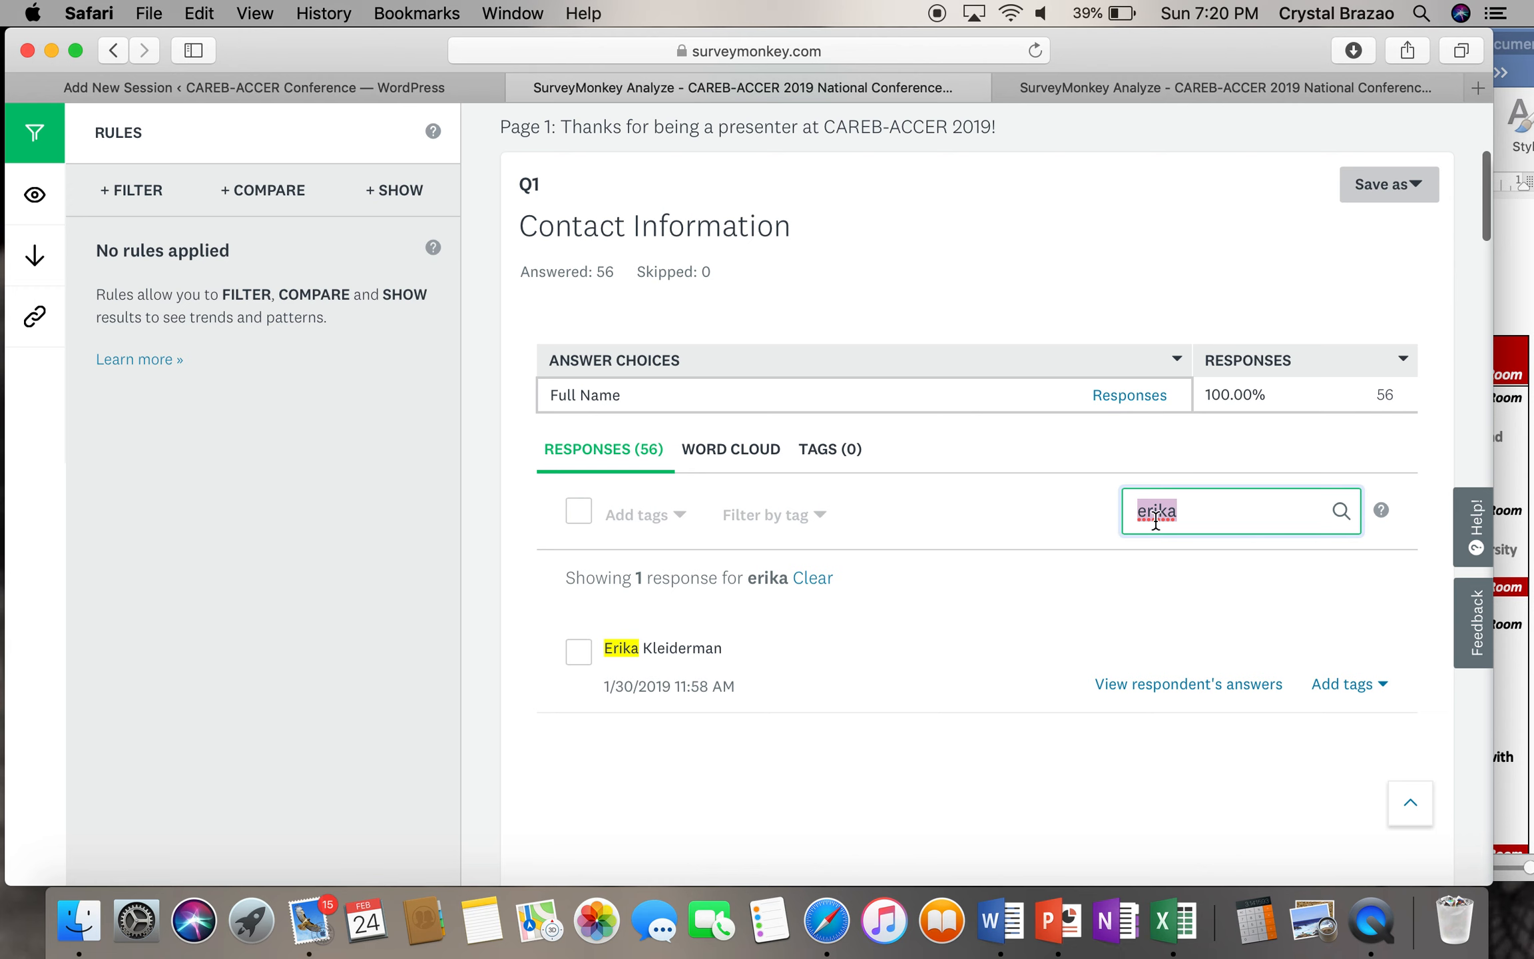
left_click(1195, 524)
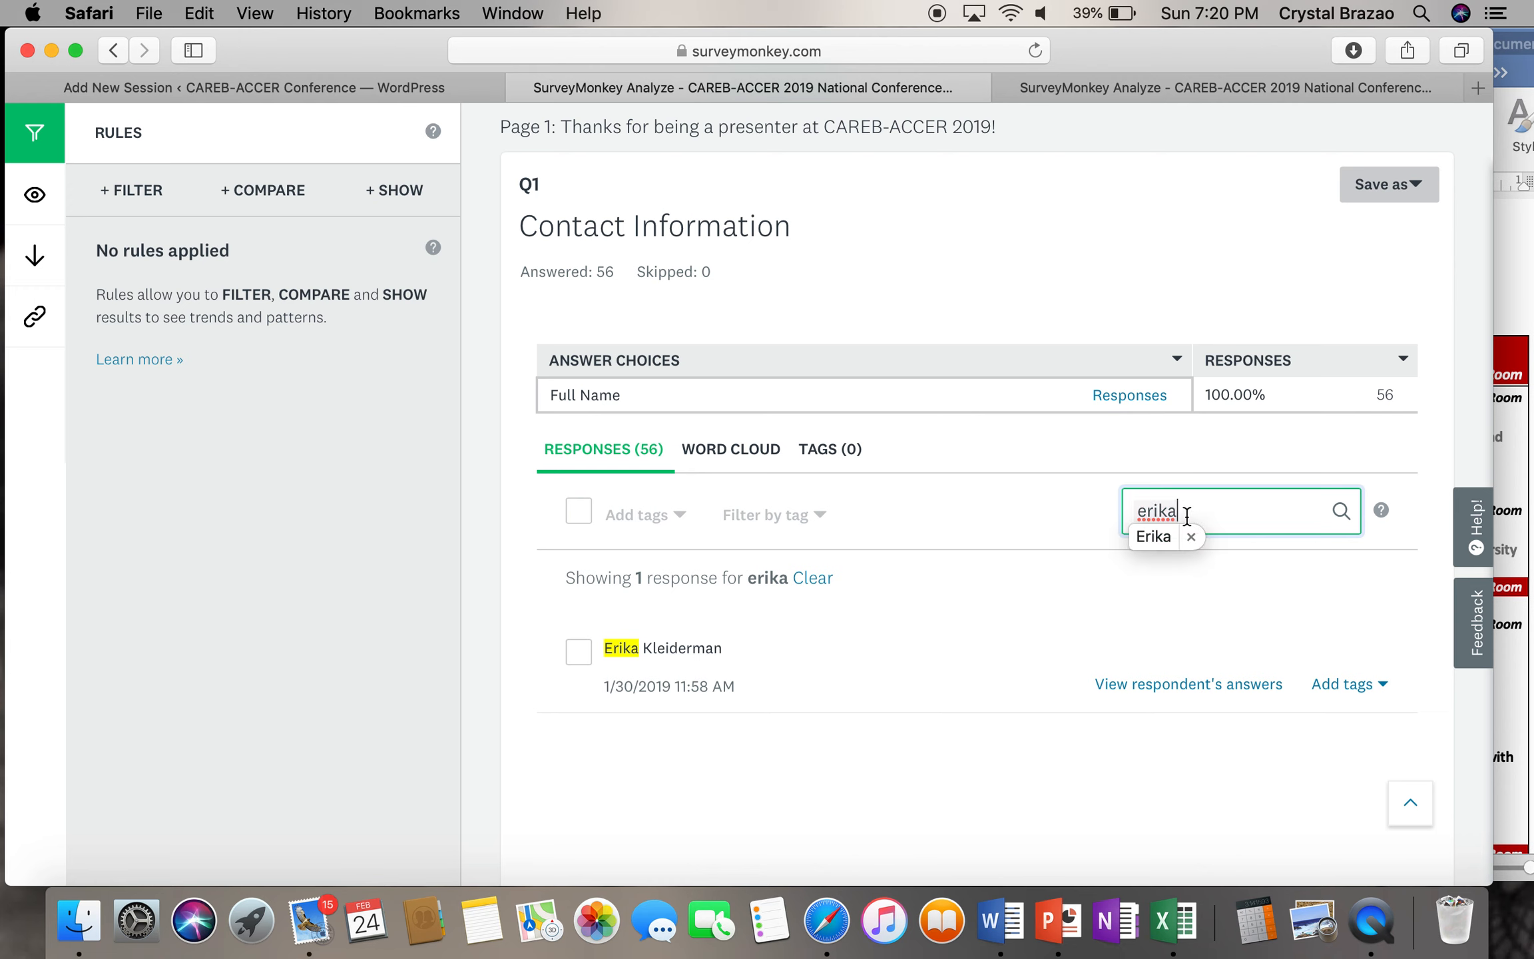
left_click(1211, 679)
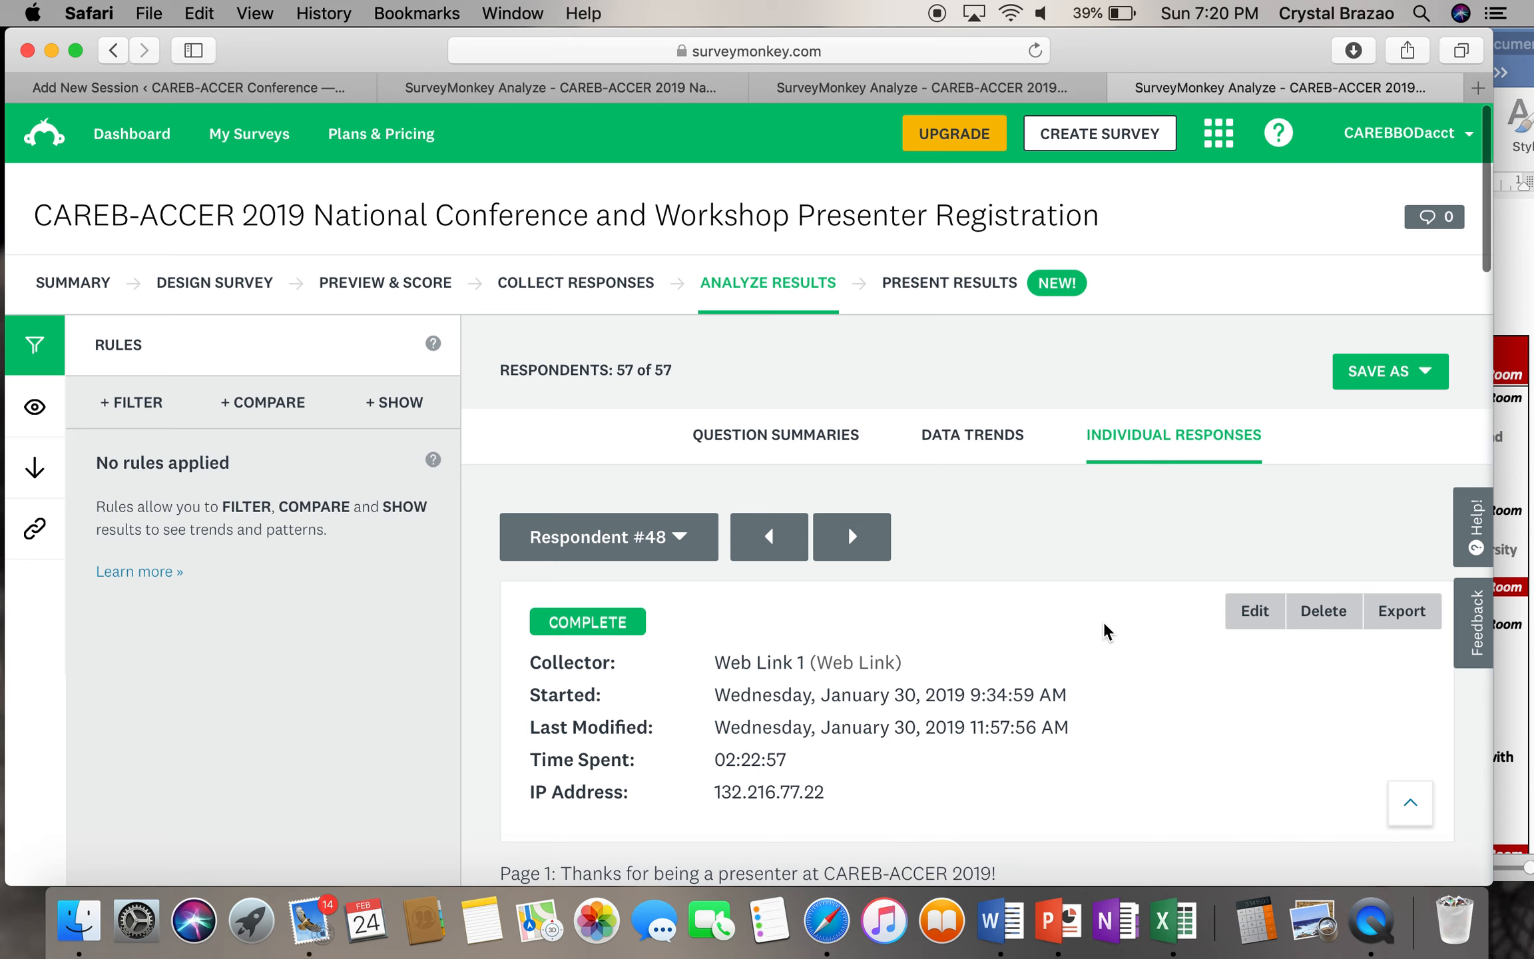
- Select the Q8 presentation title about gene editing and 'CRISPR babies', then return to the session draft
scroll(1104, 624, "down", 6)
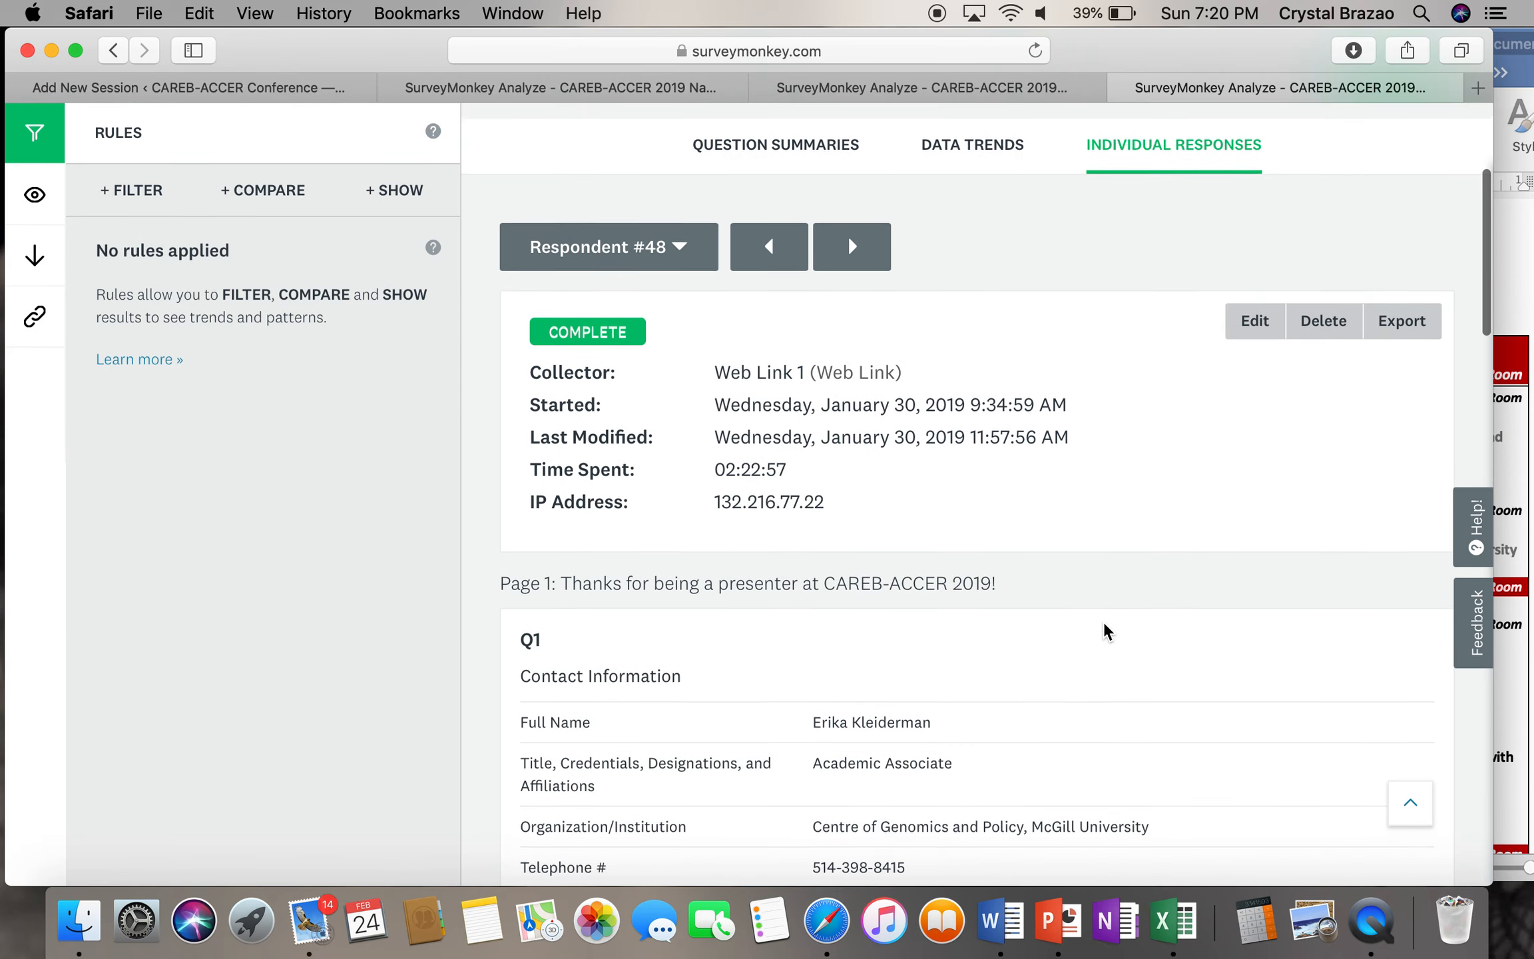
scroll(1103, 625, "down", 3)
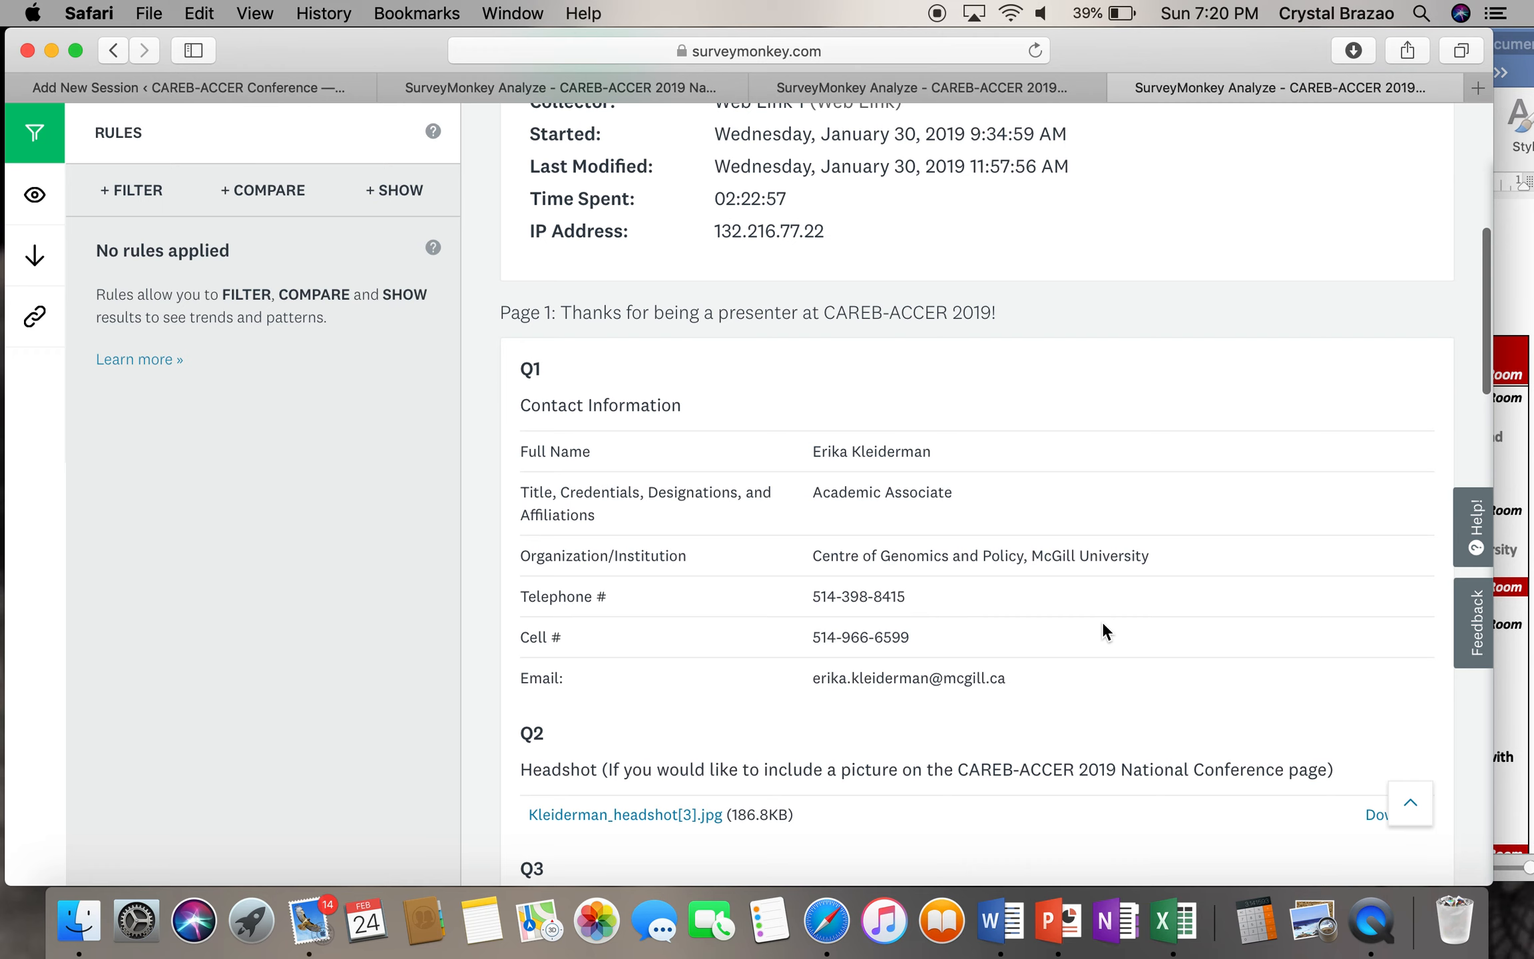
scroll(1103, 624, "down", 1)
scroll(1103, 629, "down", 1)
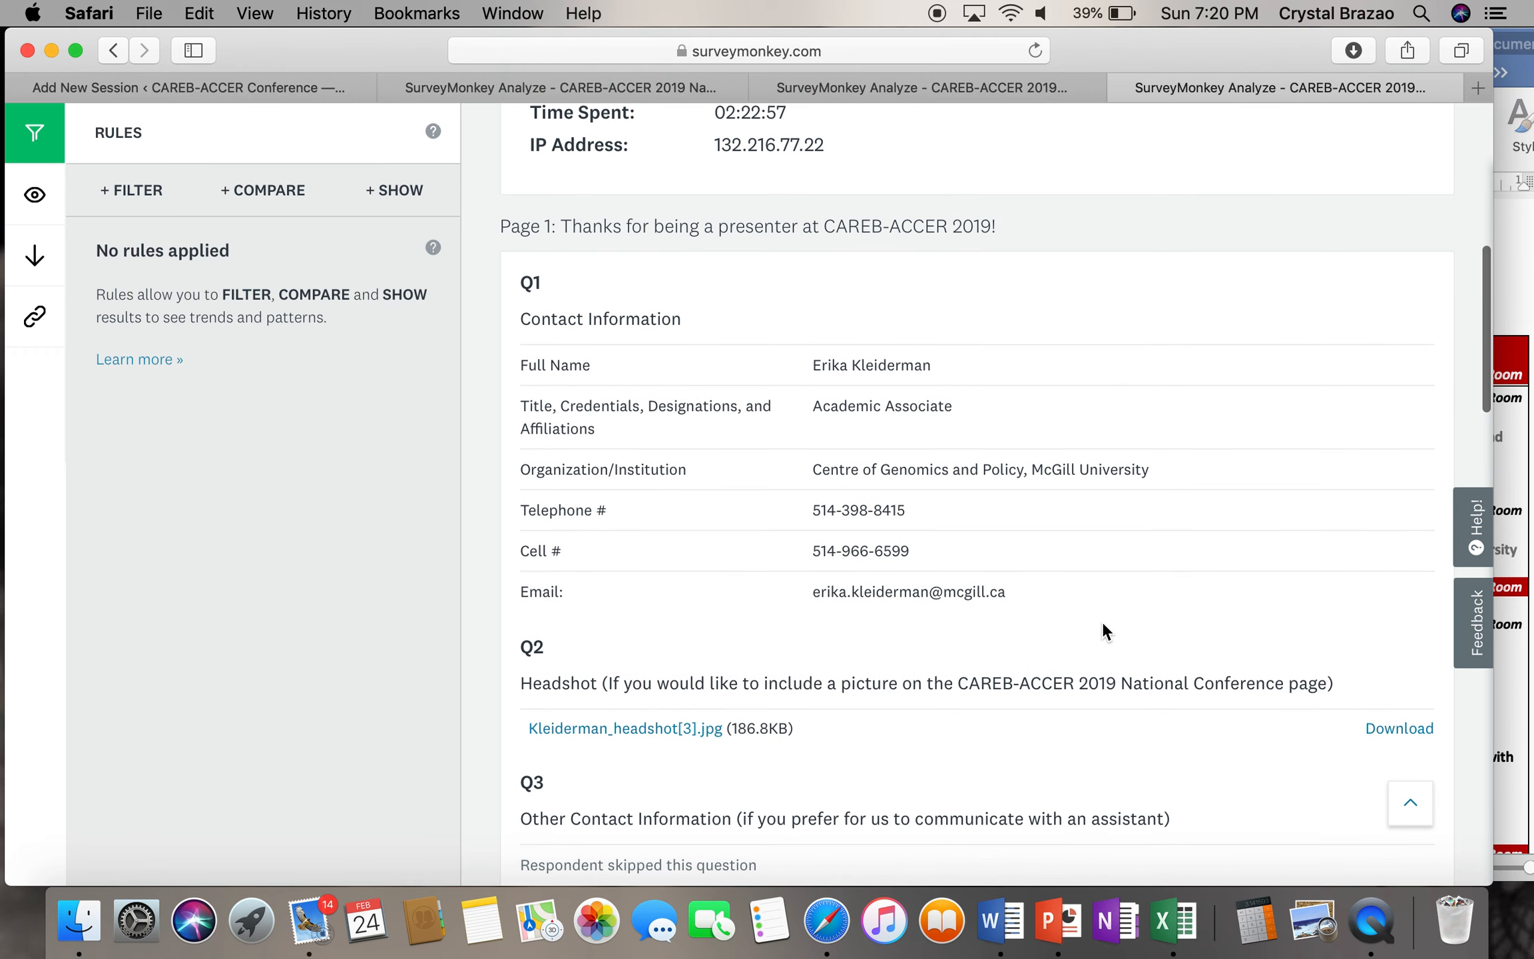
scroll(925, 431, "down", 5)
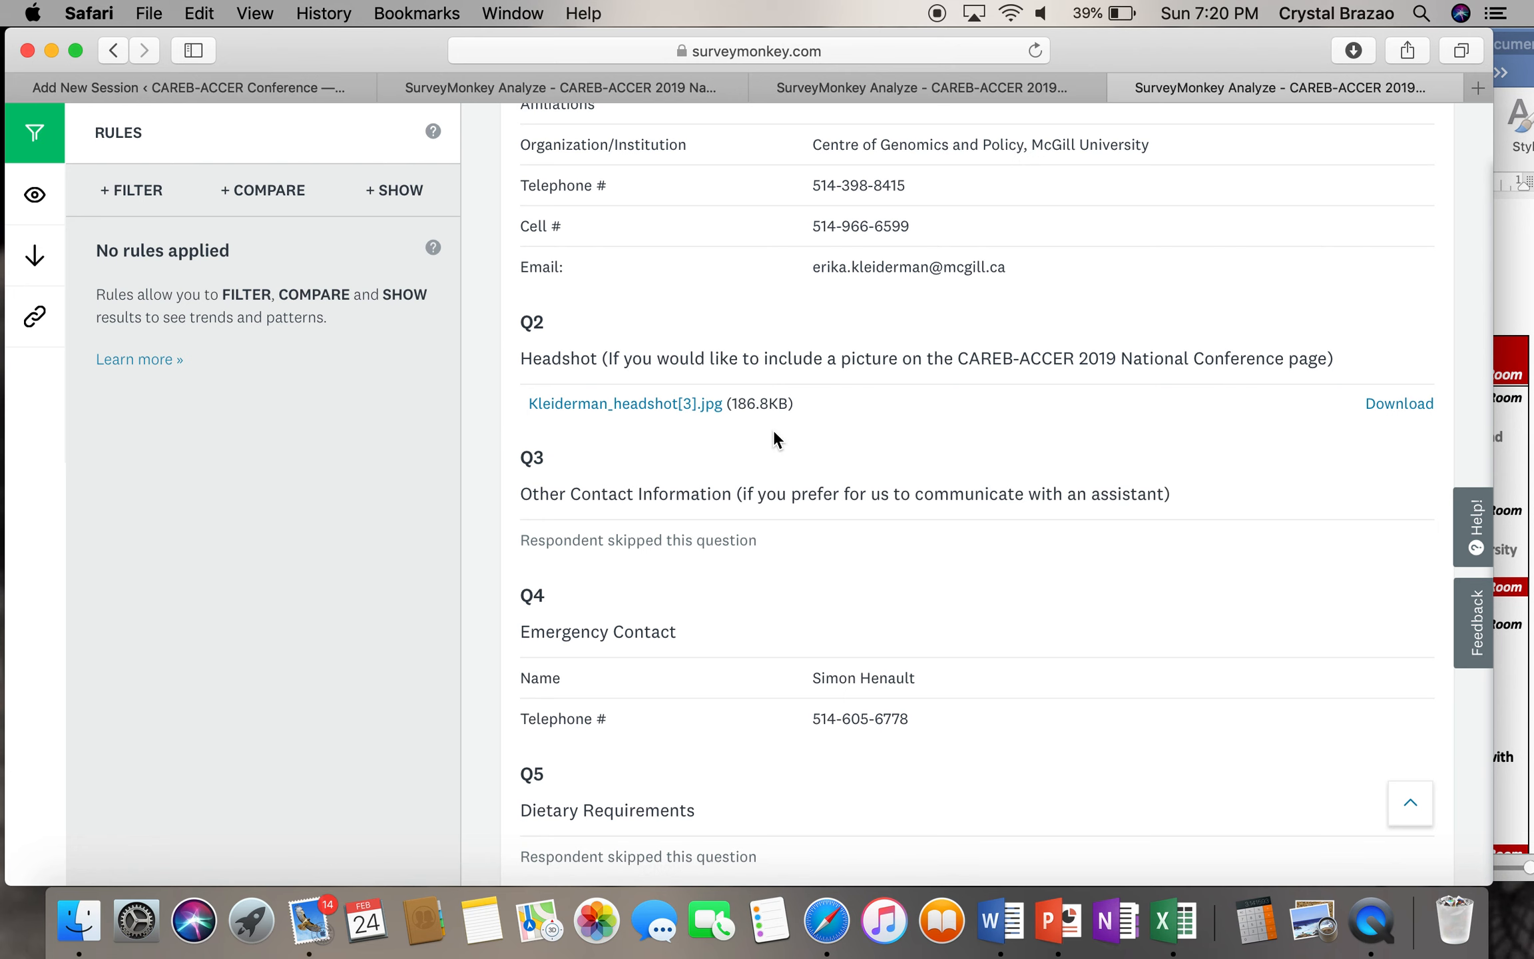
scroll(773, 429, "down", 4)
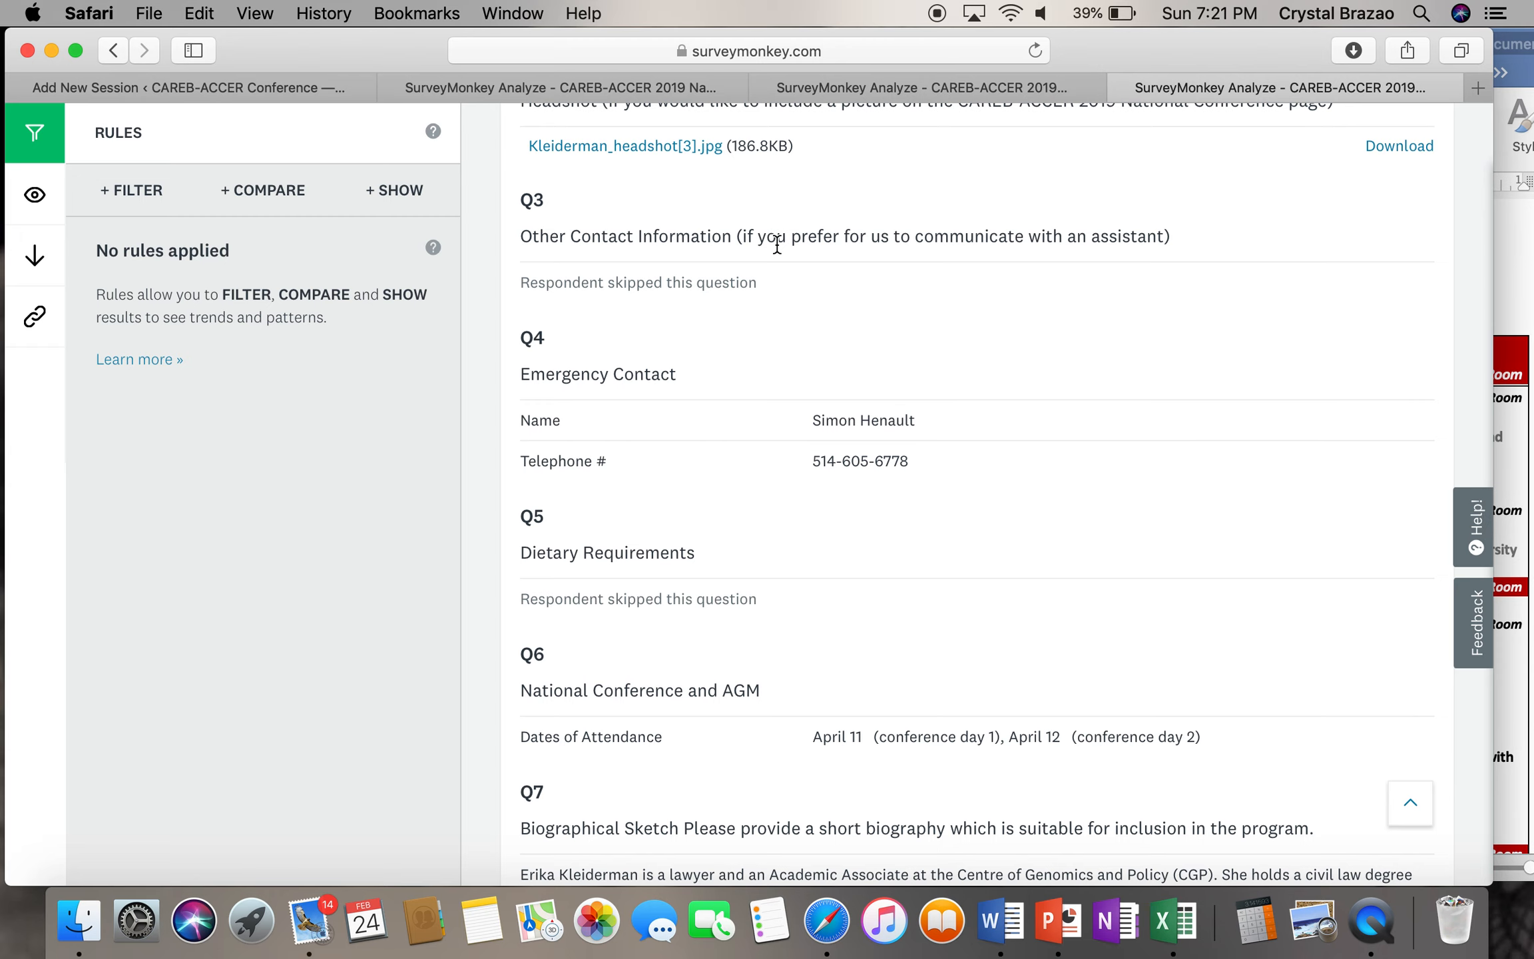
scroll(781, 440, "down", 1)
scroll(782, 443, "down", 5)
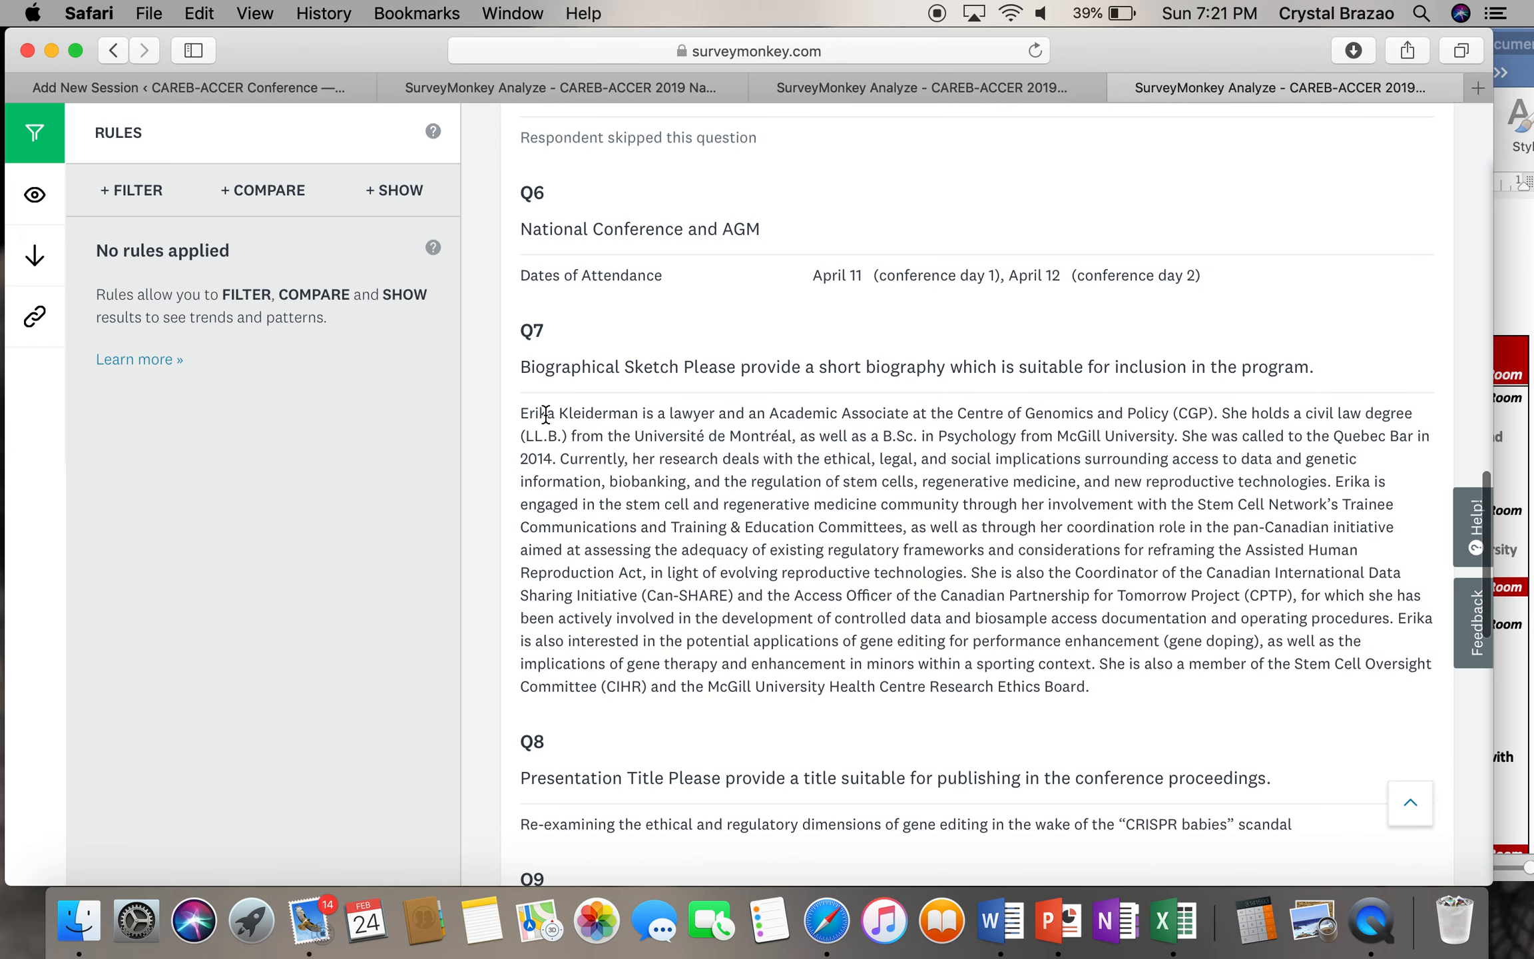
left_click_drag(524, 413, 622, 436)
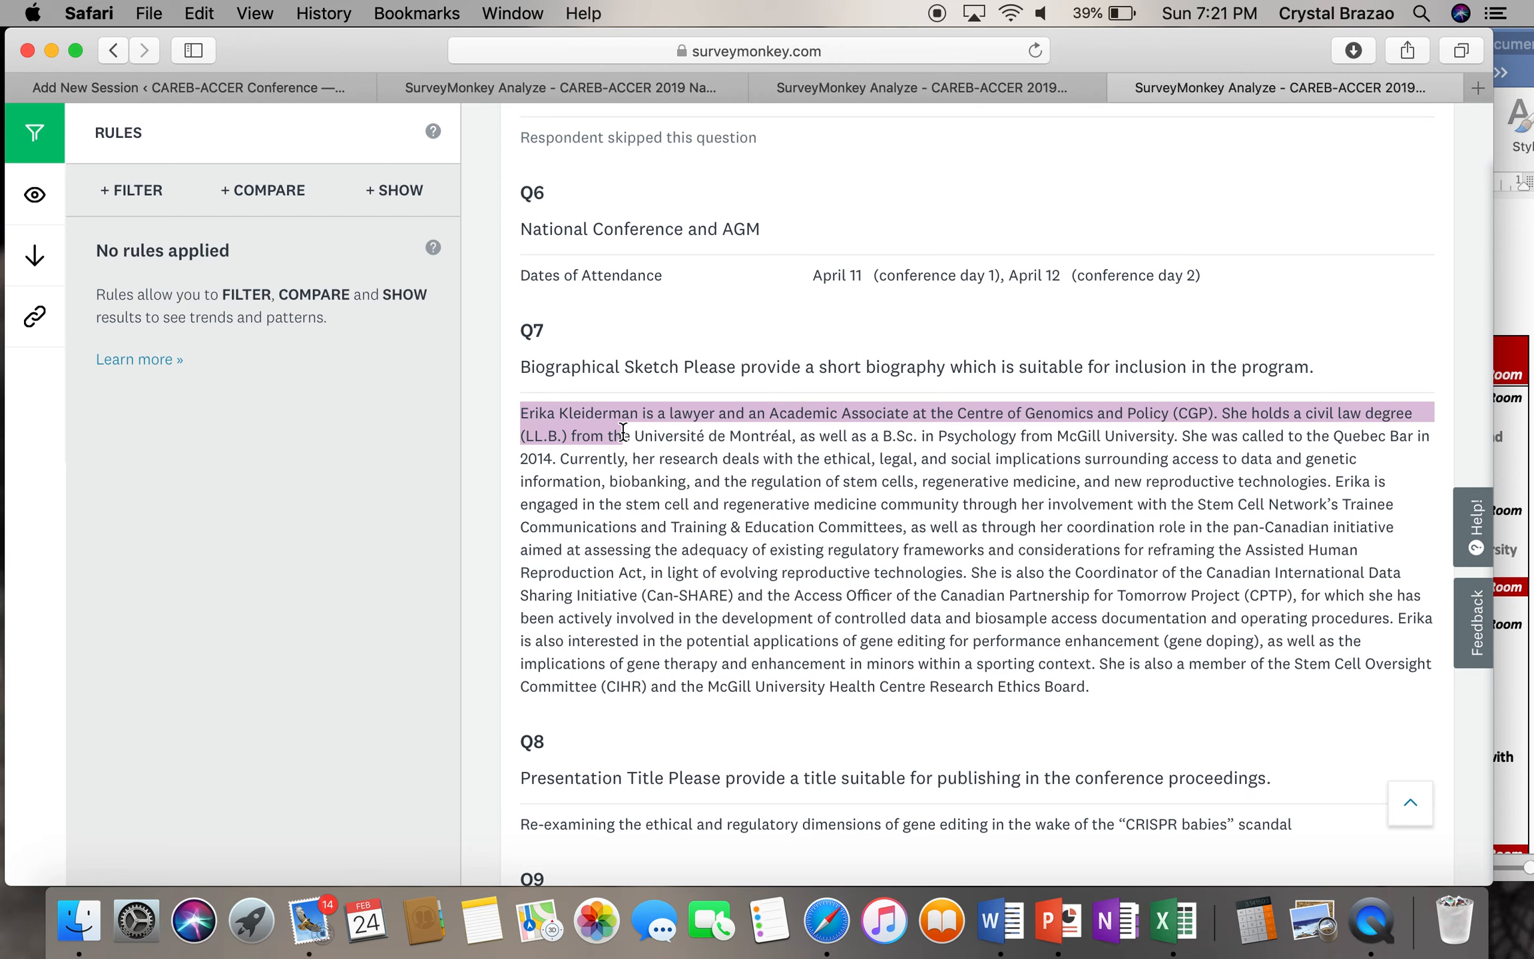
scroll(818, 553, "down", 4)
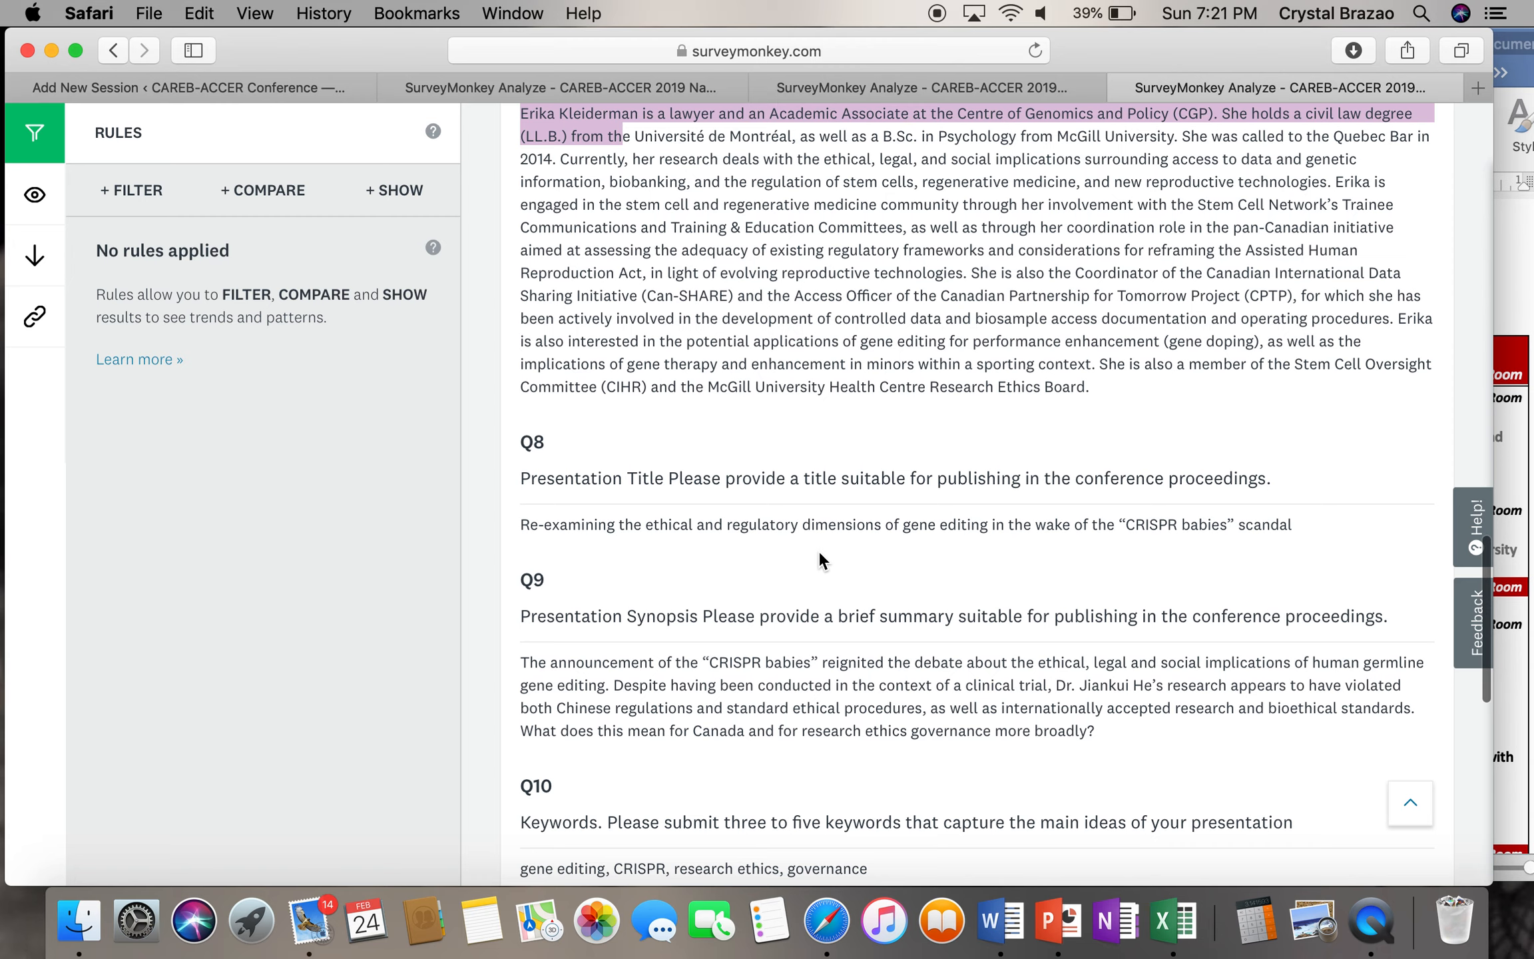
scroll(820, 559, "down", 4)
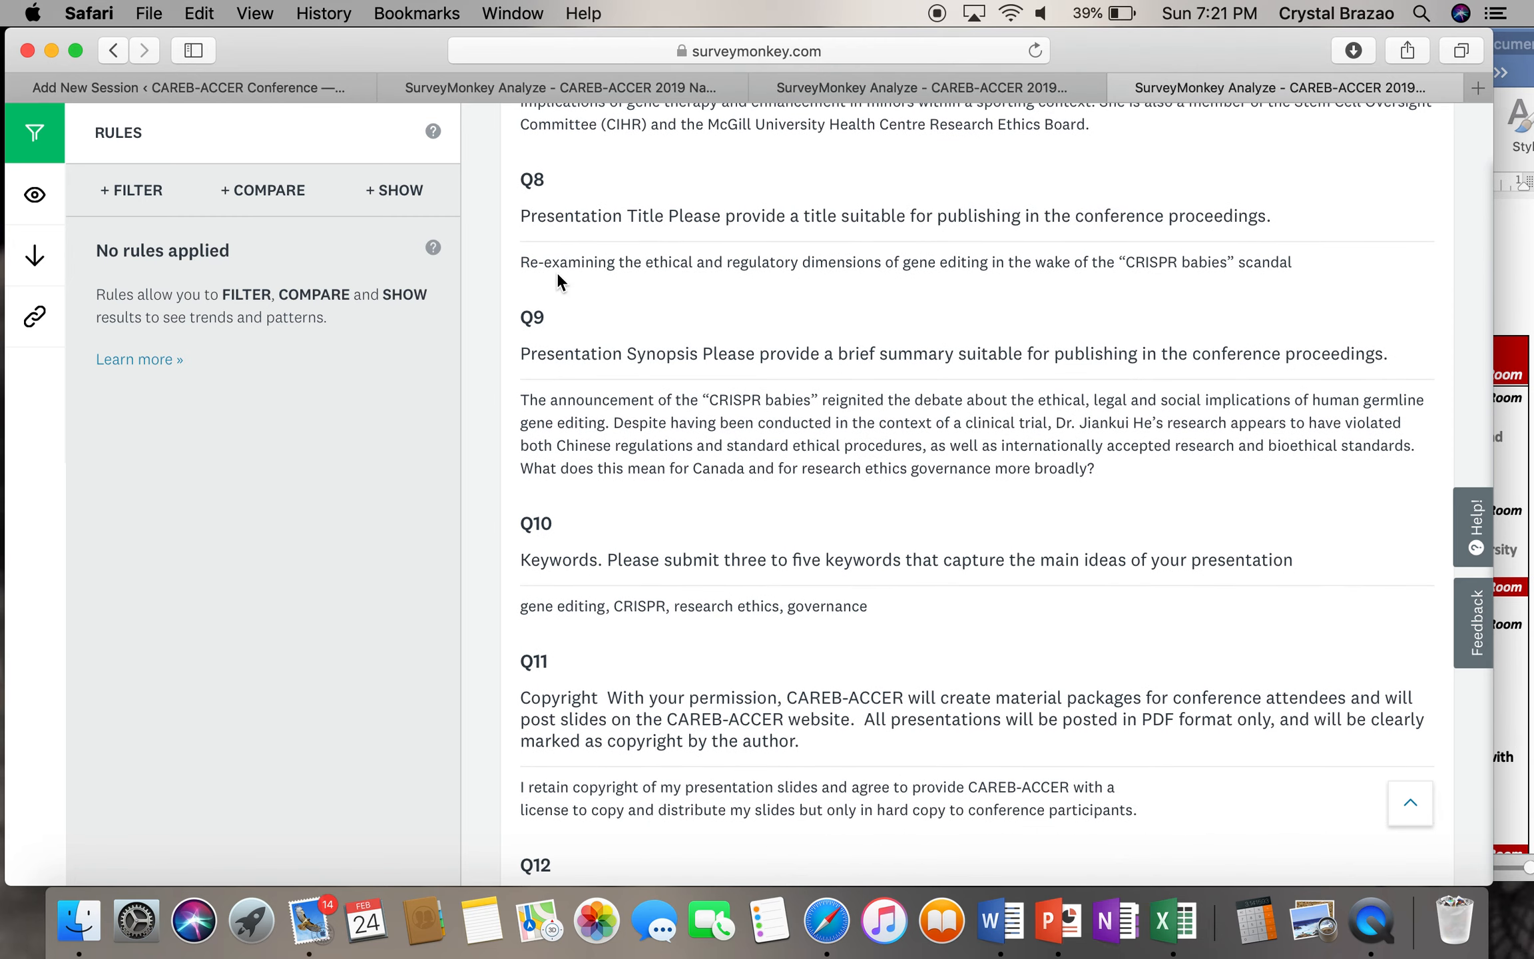
triple_click(520, 264)
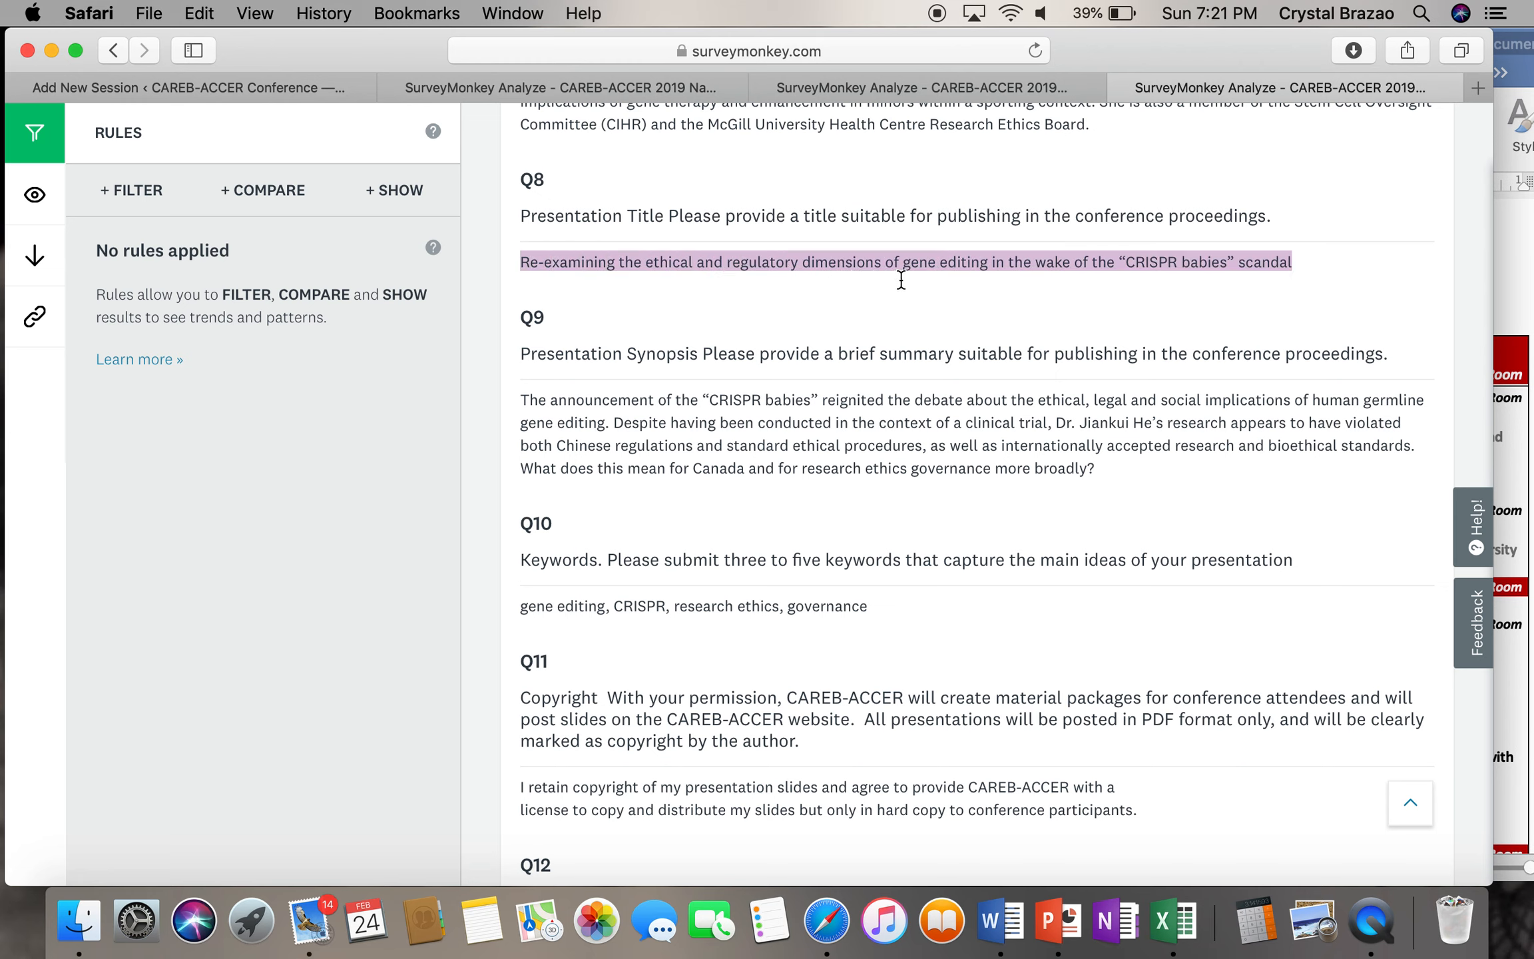
left_click(315, 86)
- Replace the speaker's name in the session title with the copied 'CRISPR babies' presentation title
scroll(714, 380, "up", 10)
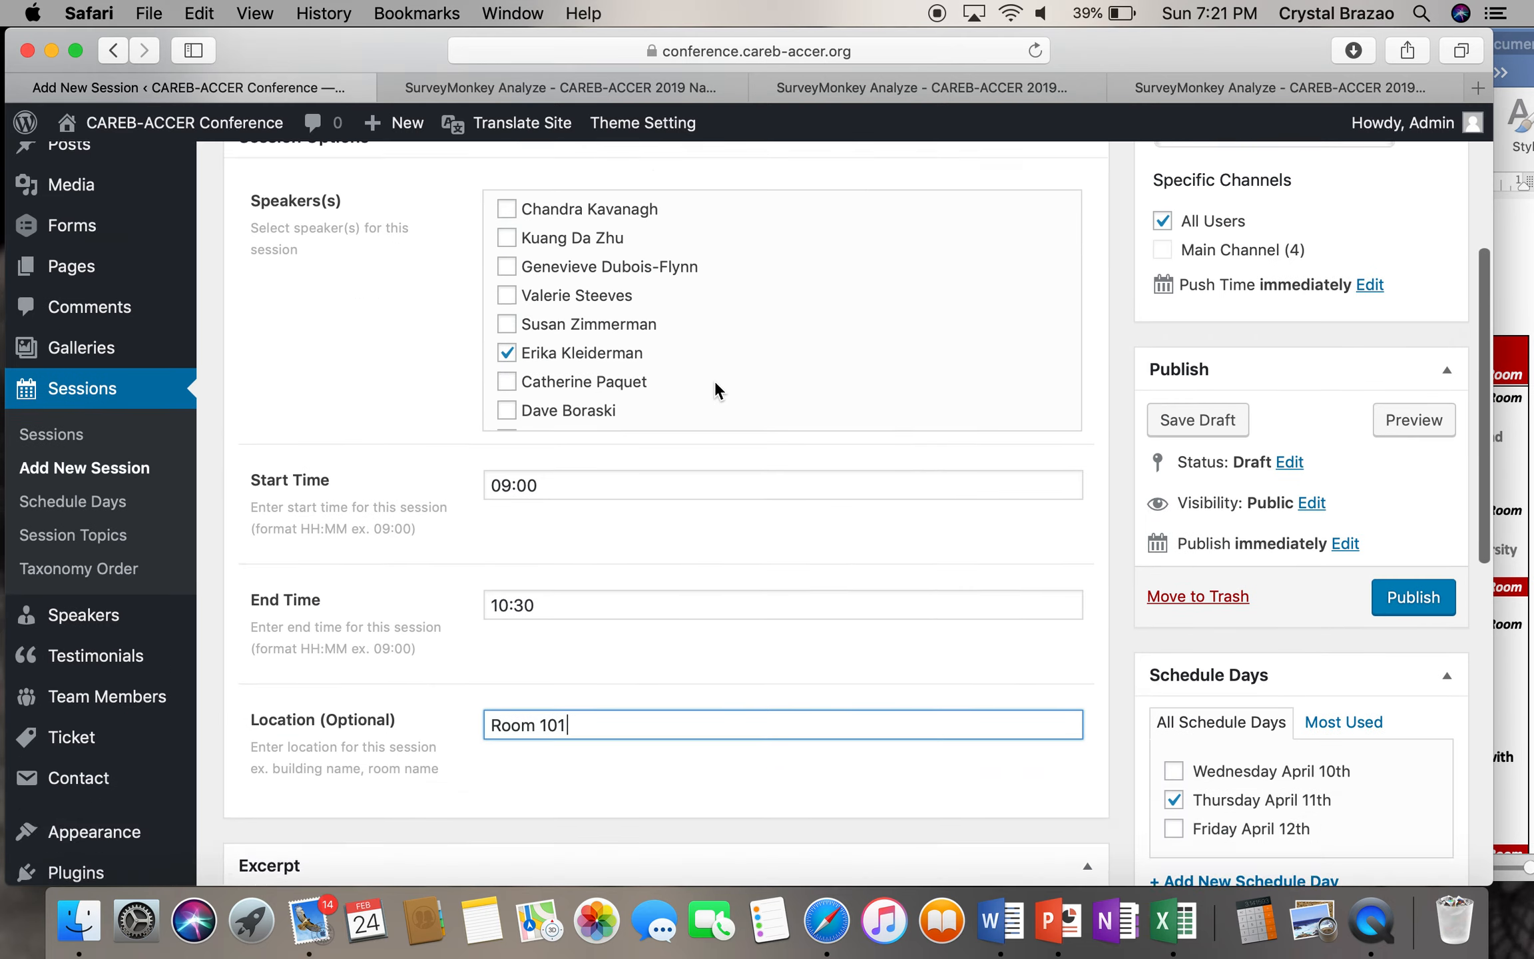
scroll(715, 380, "up", 3)
left_click(731, 204)
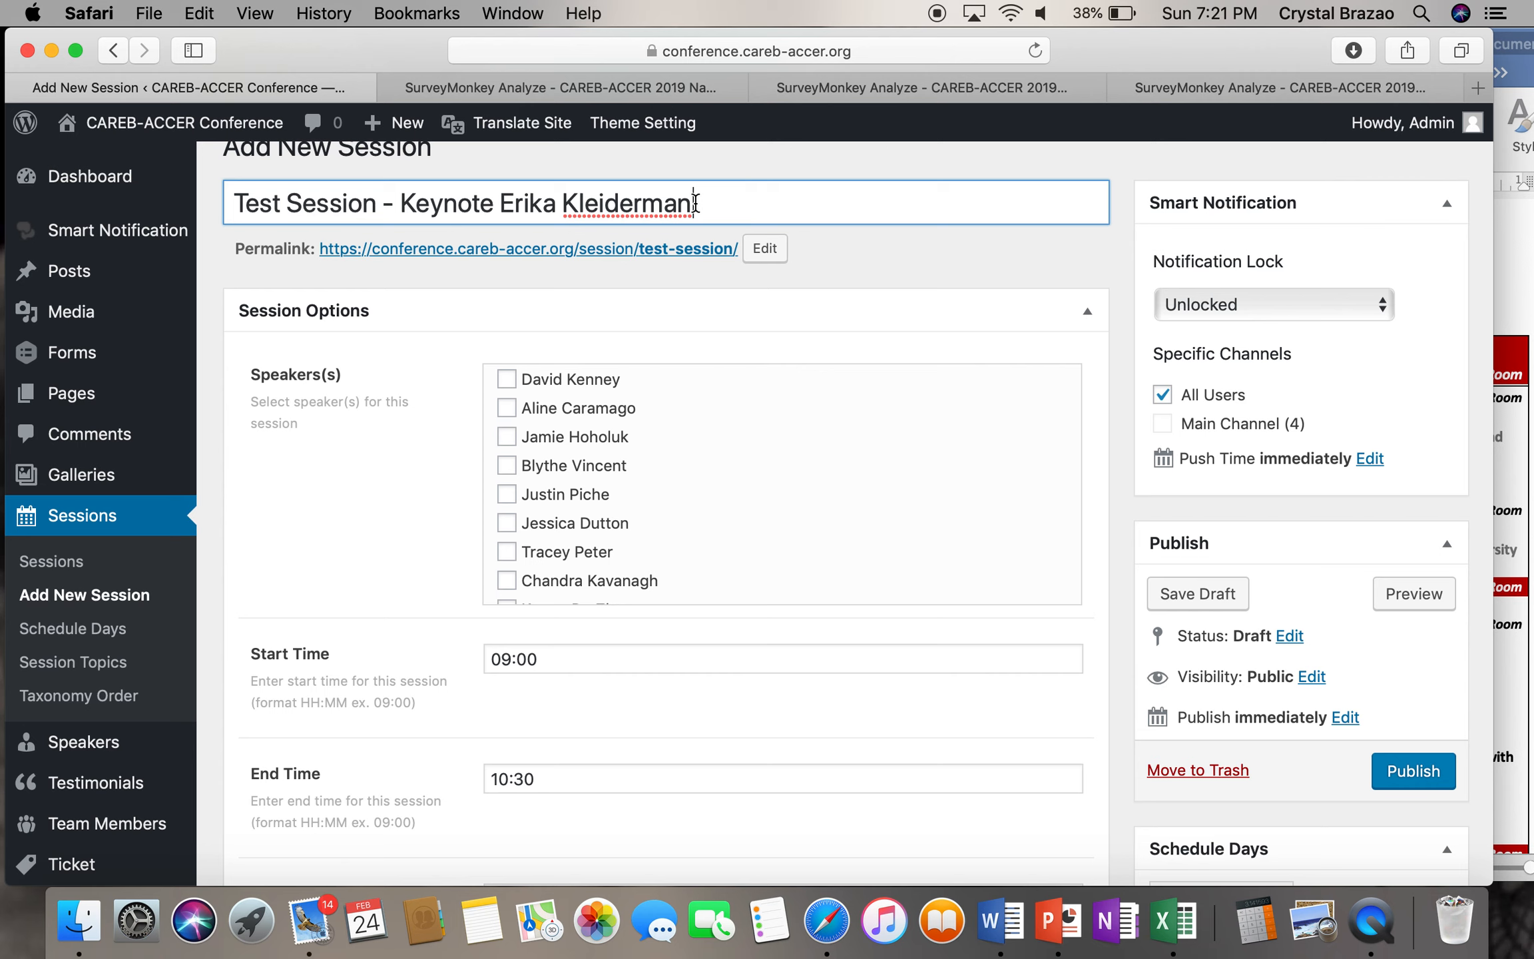
left_click_drag(695, 203, 504, 198)
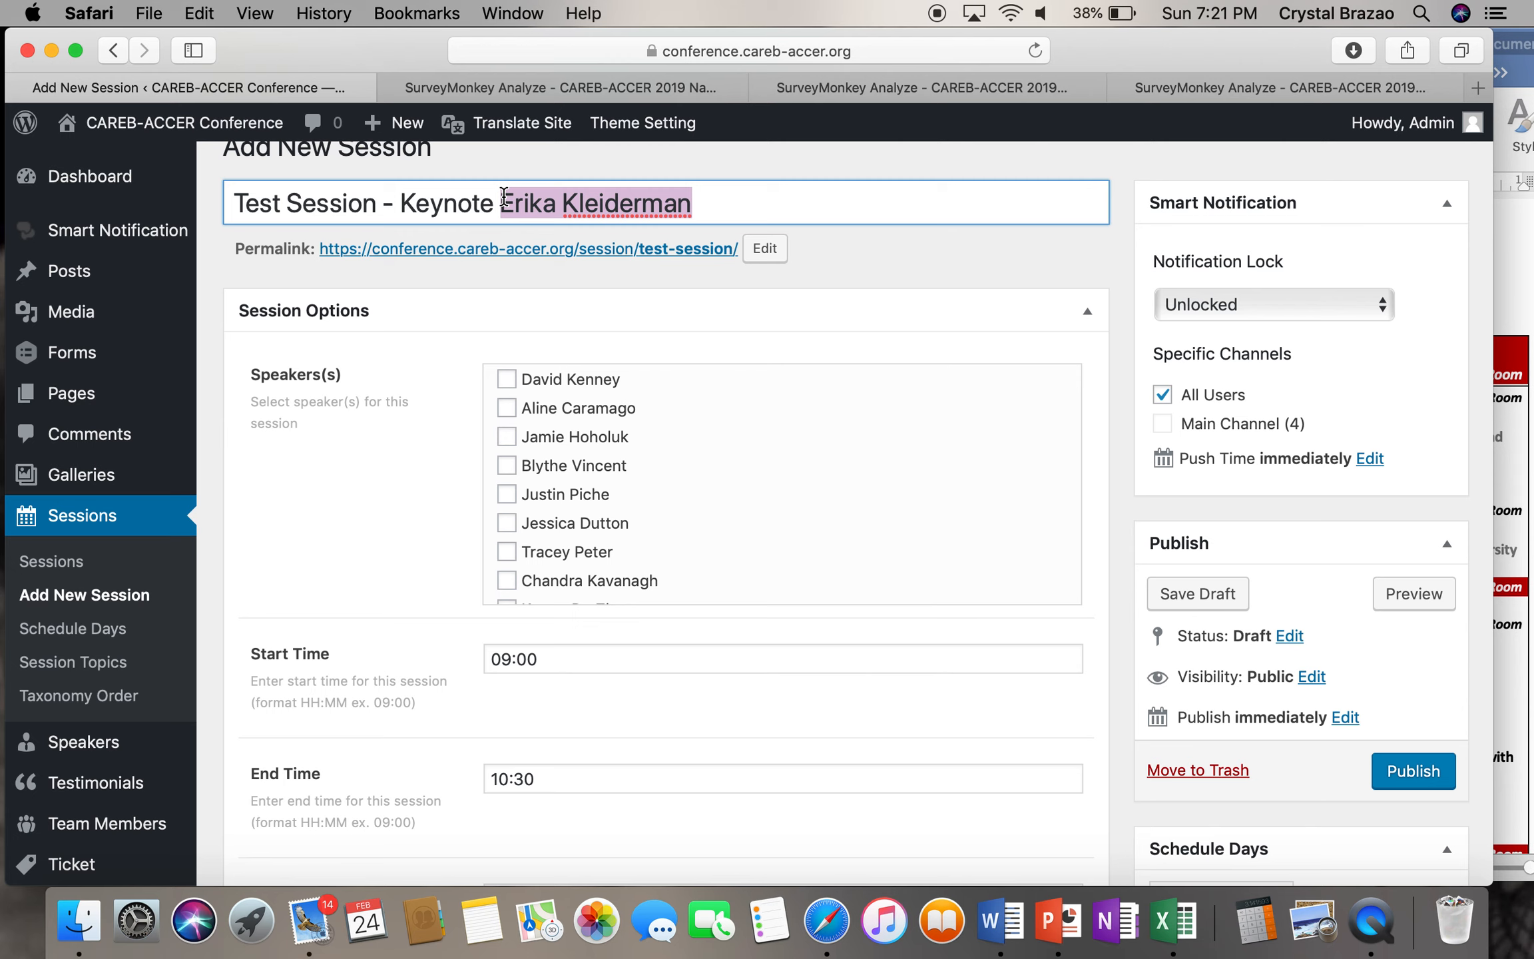
key("super+v")
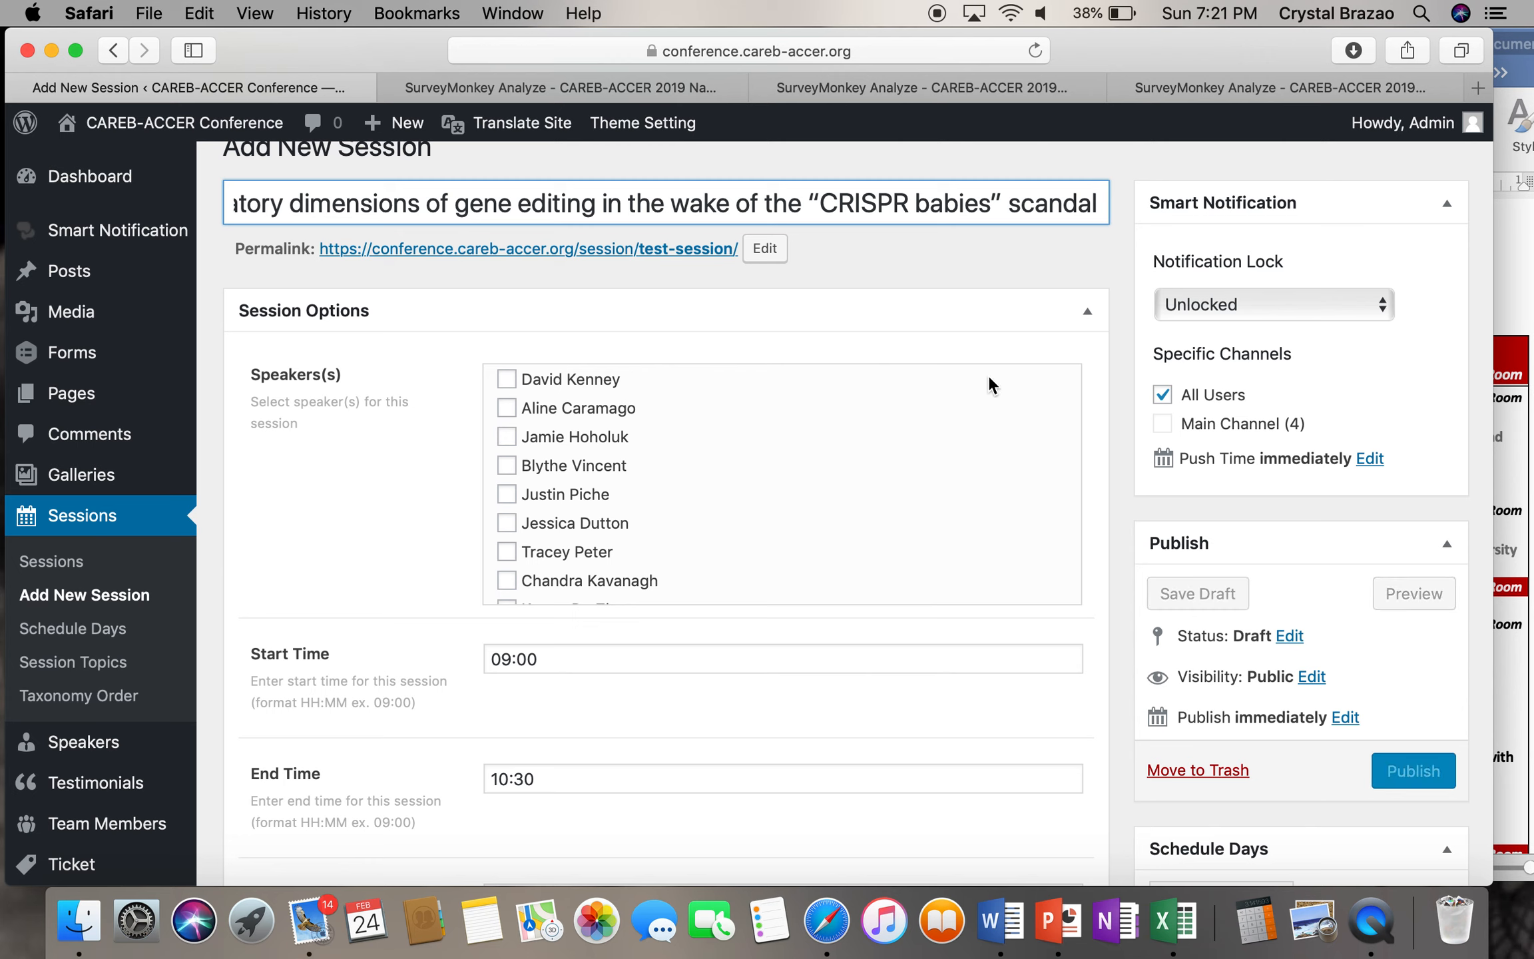
scroll(713, 546, "down", 10)
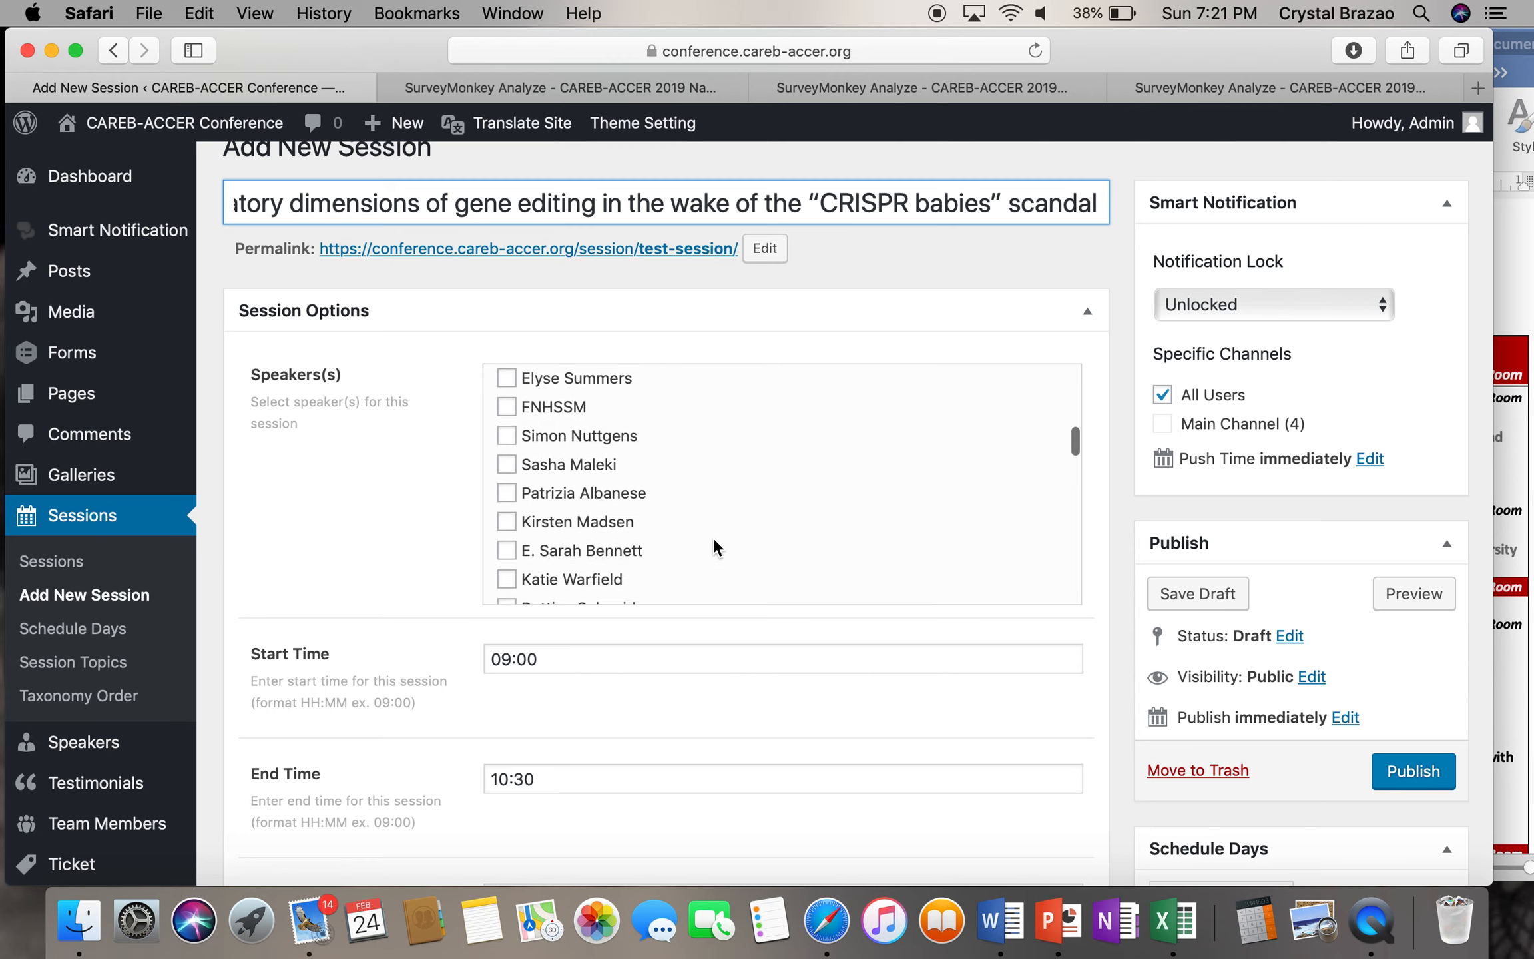
scroll(633, 473, "down", 10)
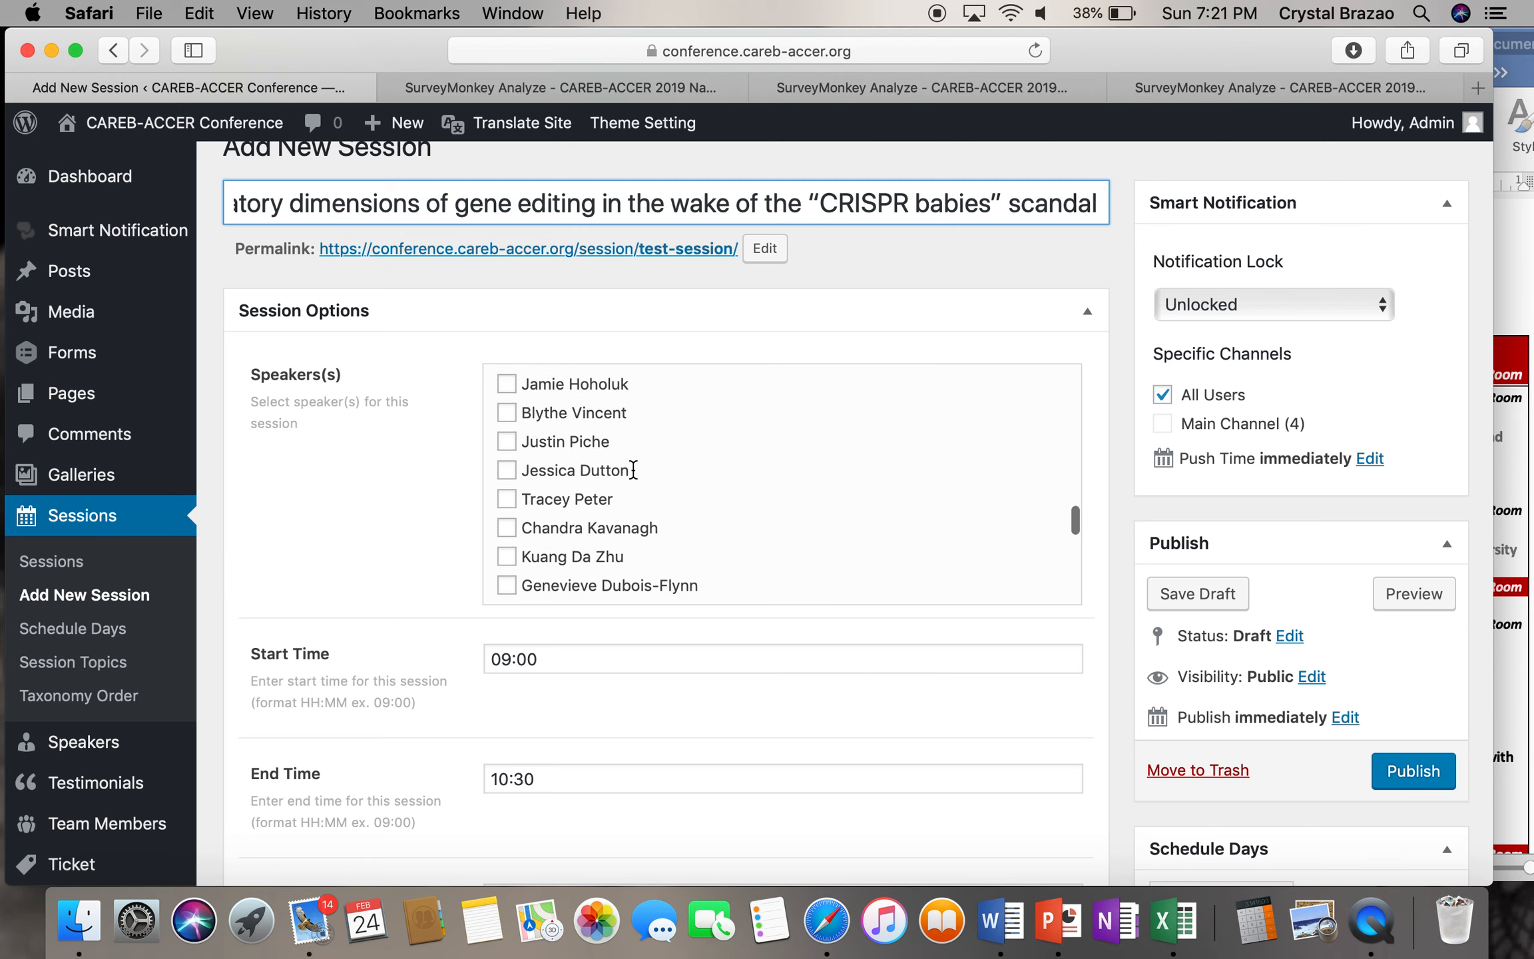
scroll(632, 469, "down", 5)
scroll(633, 469, "up", 3)
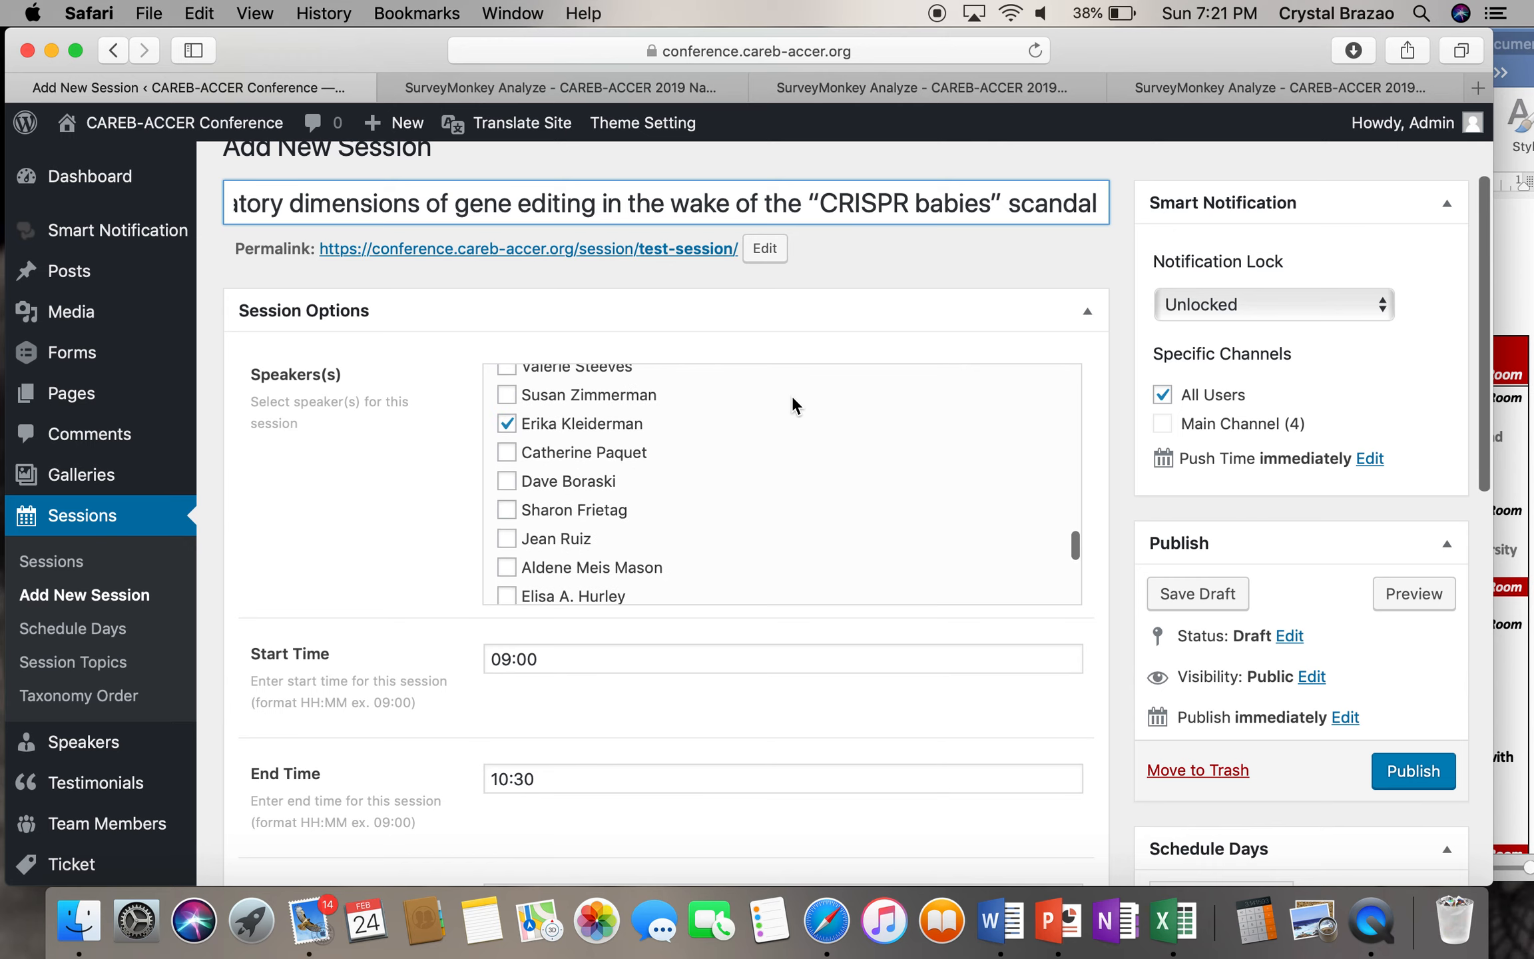
left_click(1029, 90)
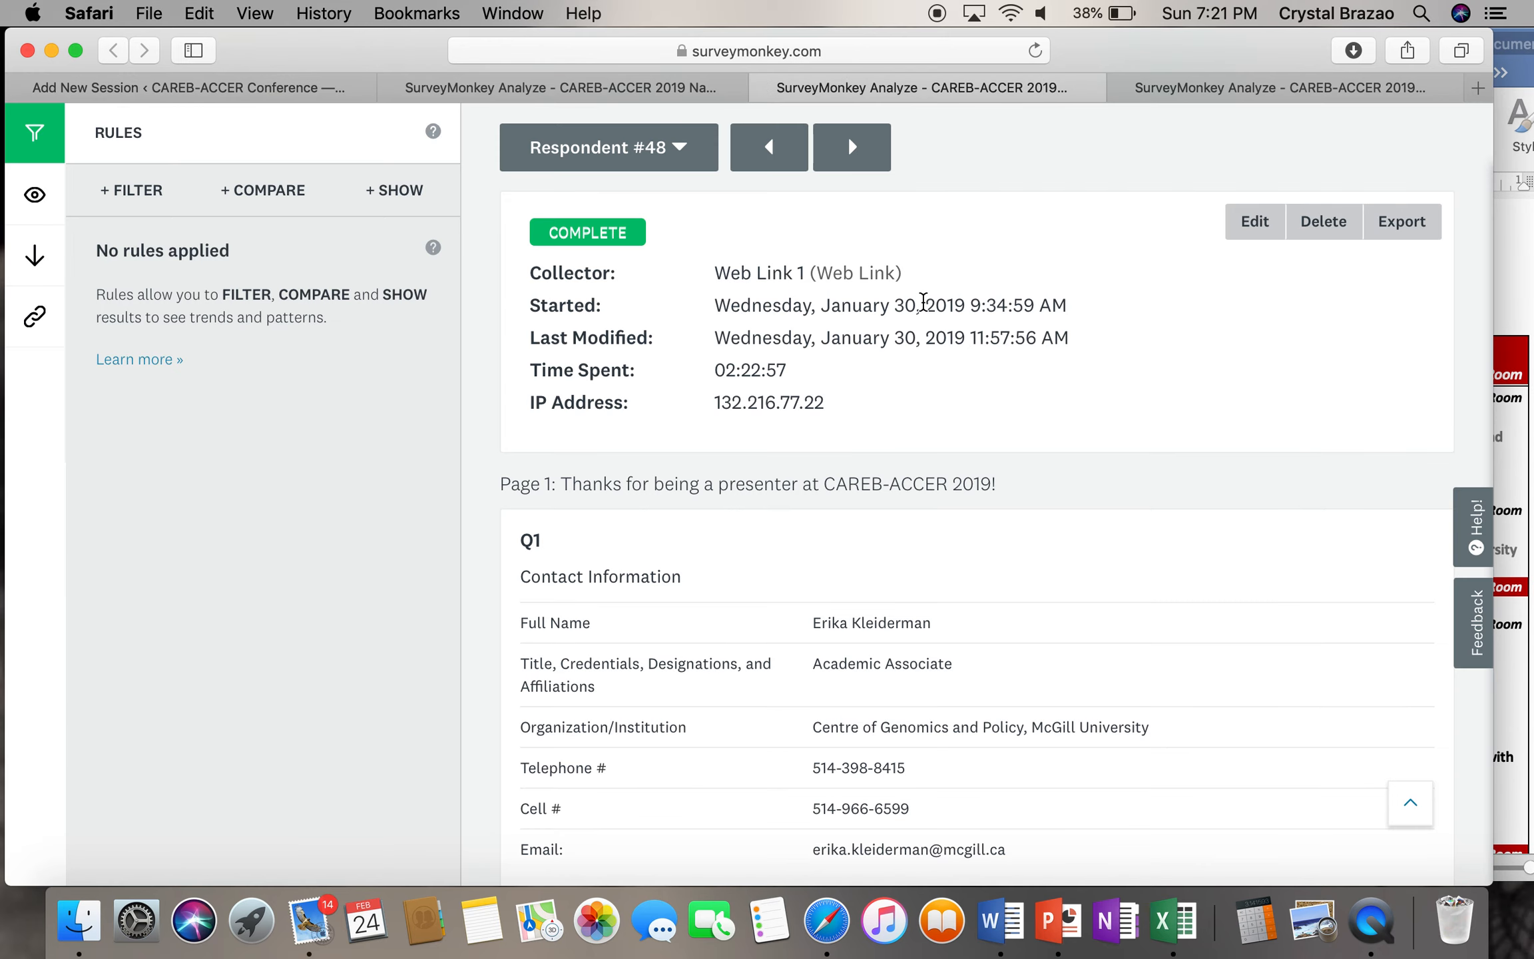
- Select and copy the Q9 Presentation Synopsis answer about the 'CRISPR babies' debate
scroll(955, 626, "down", 9)
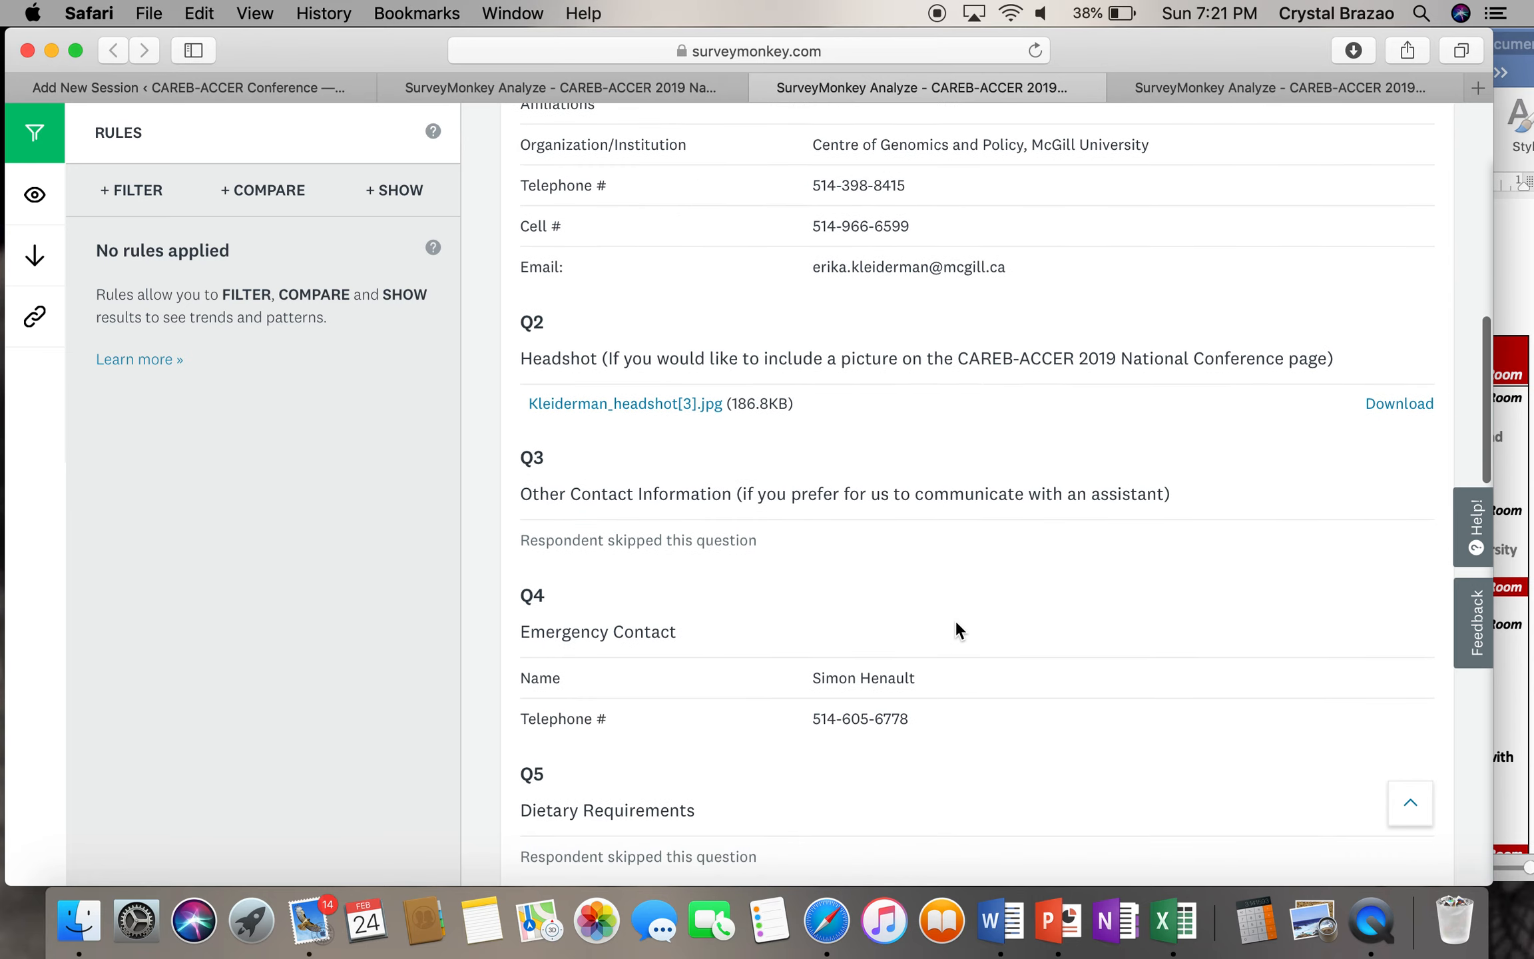
scroll(956, 629, "down", 15)
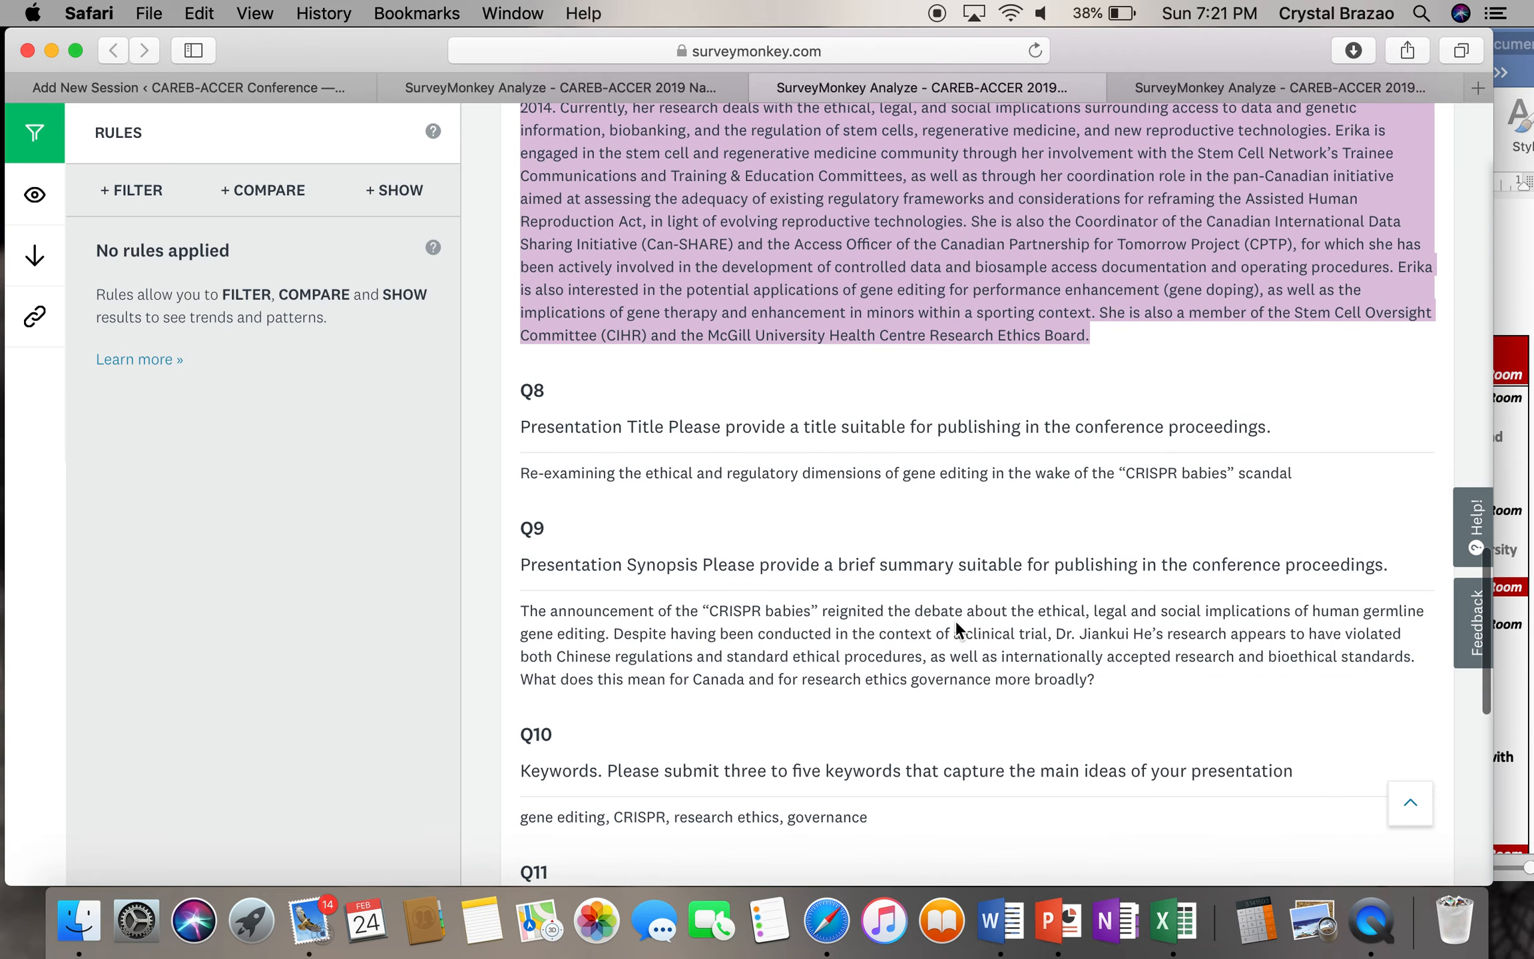
scroll(955, 620, "down", 5)
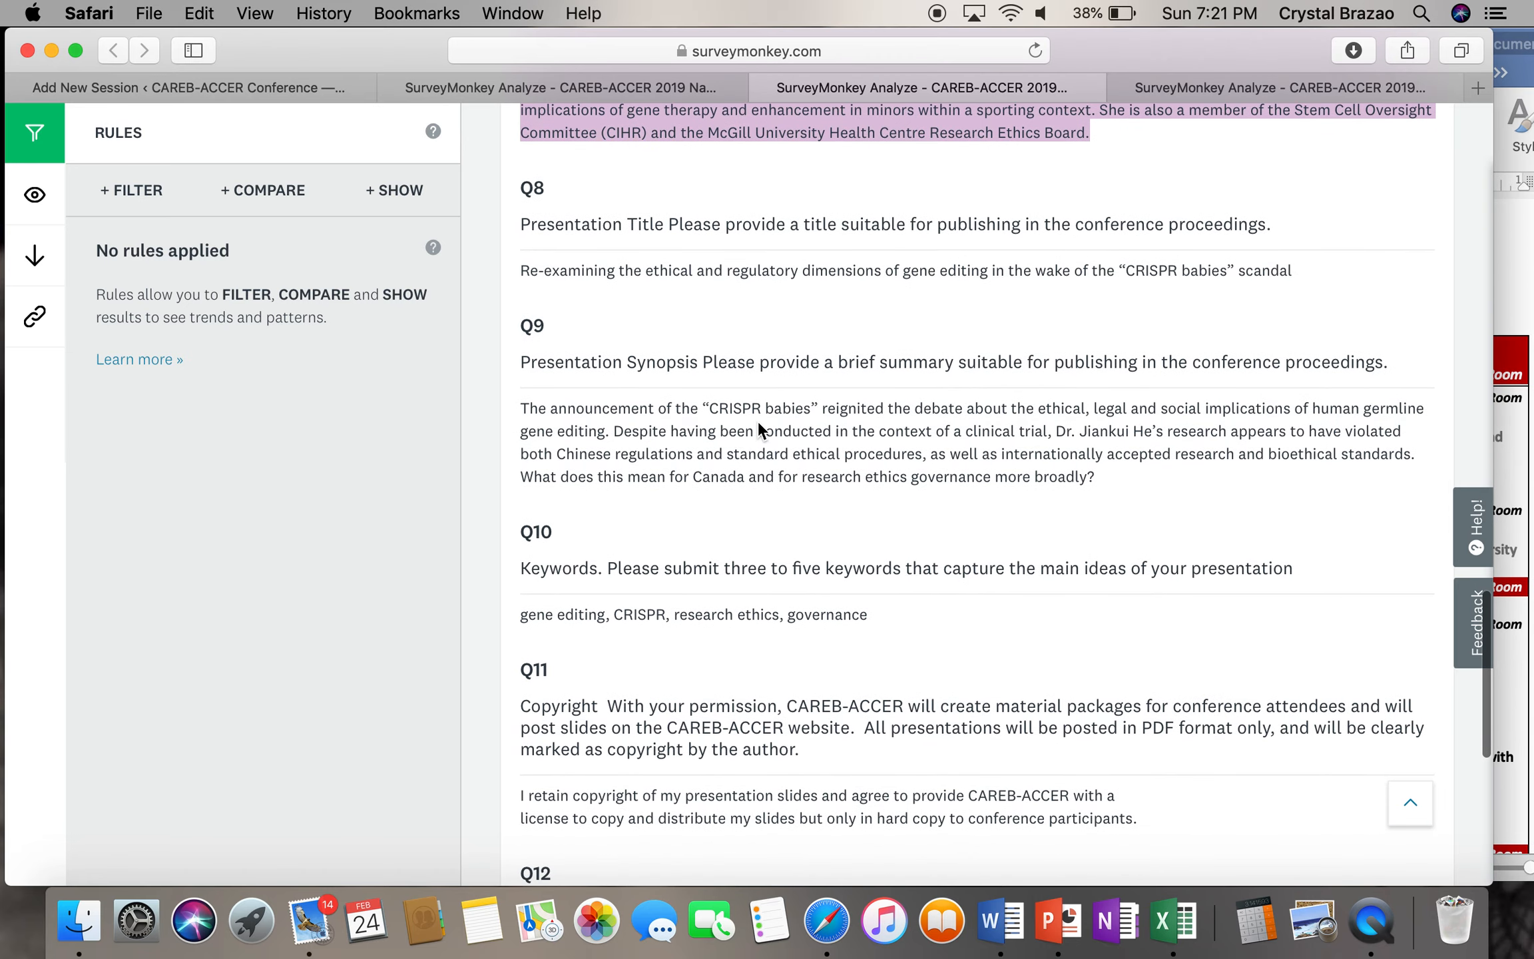
left_click(758, 420)
left_click_drag(521, 409, 1149, 495)
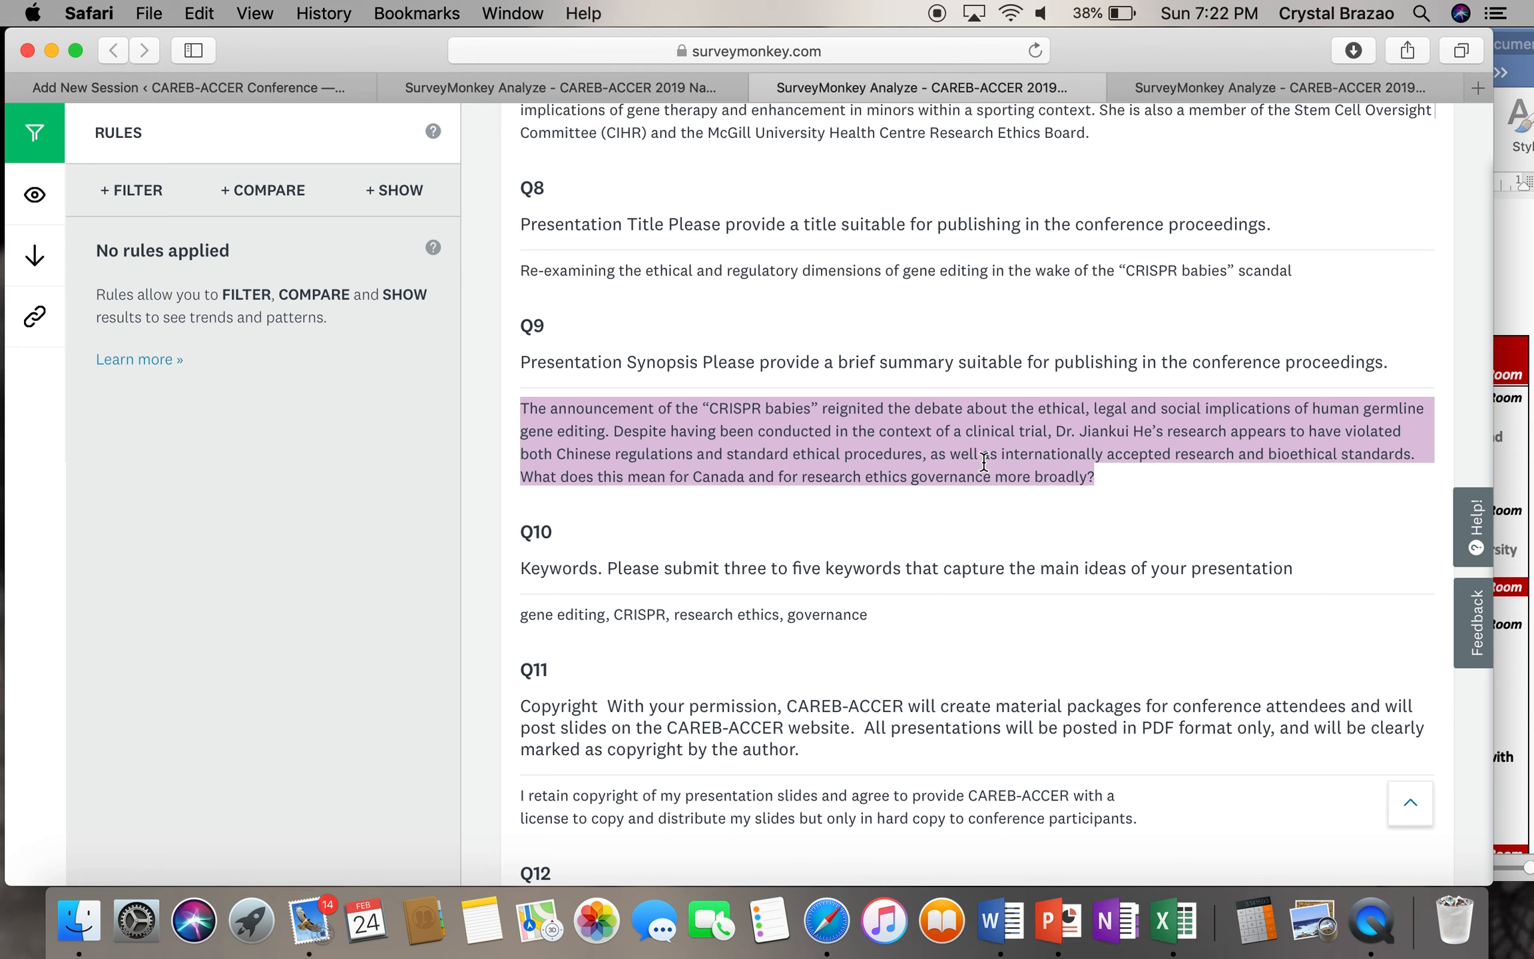
left_click(297, 84)
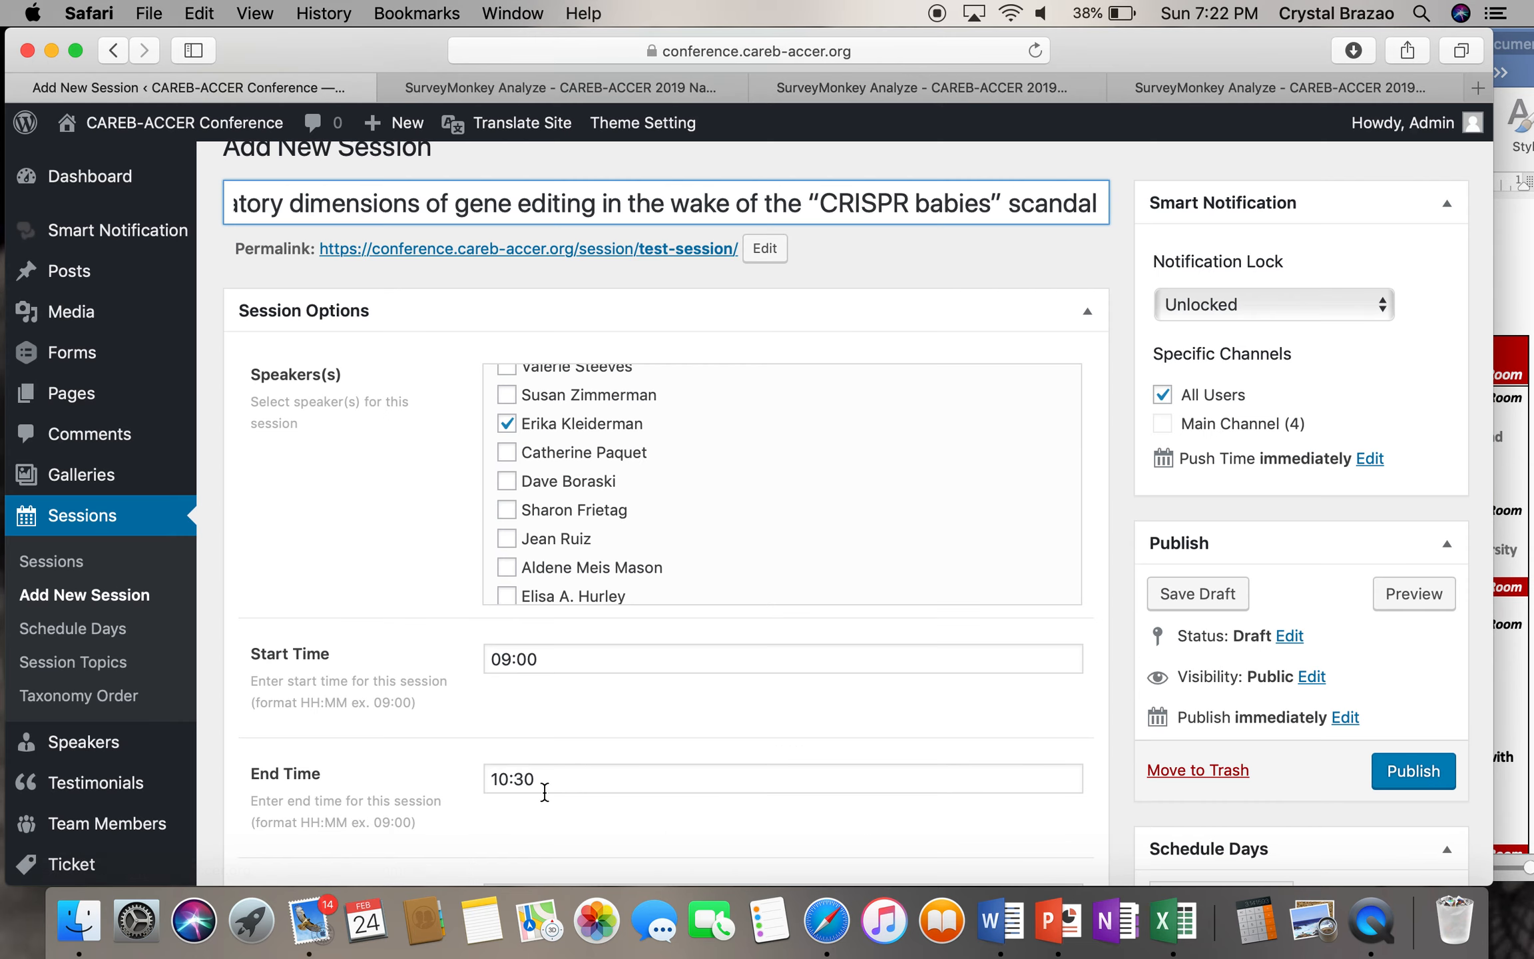
- Paste the 'CRISPR babies' synopsis into the session Excerpt, followed by blank lines
scroll(541, 786, "down", 6)
left_click(402, 634)
type("Dr. Jiankui He’s research appears to have violated both Chinese regulations and standard ethical procedures, as well as internationally accepted research and bioethical standards. What does this mean for Canada and for research ethics governance more broadly?")
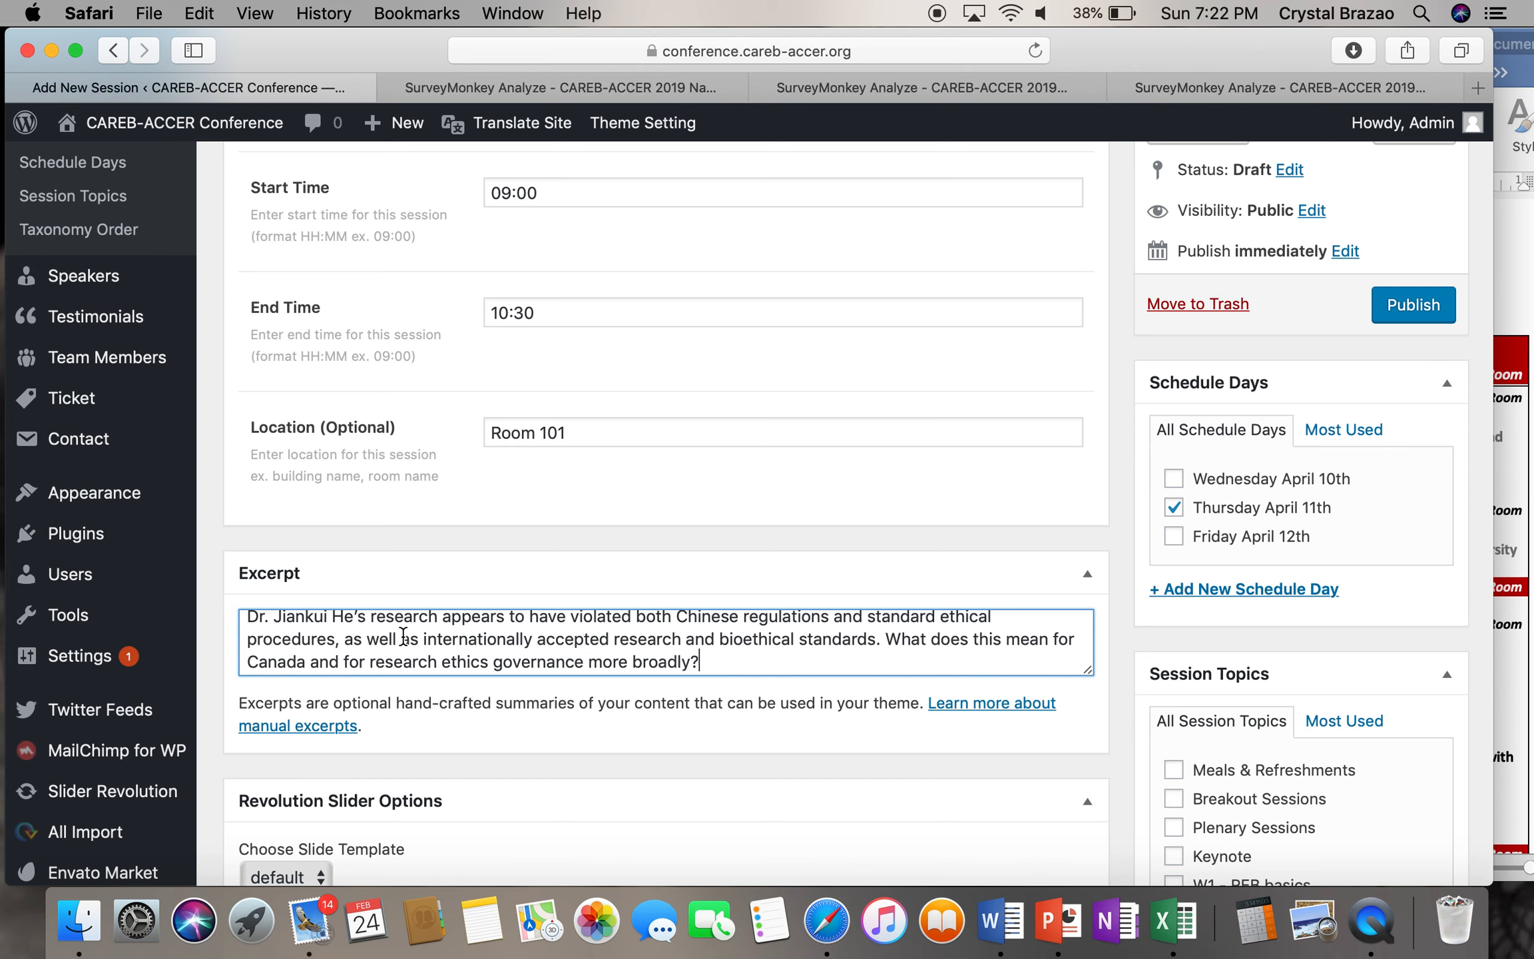
key("Return")
key("Return")
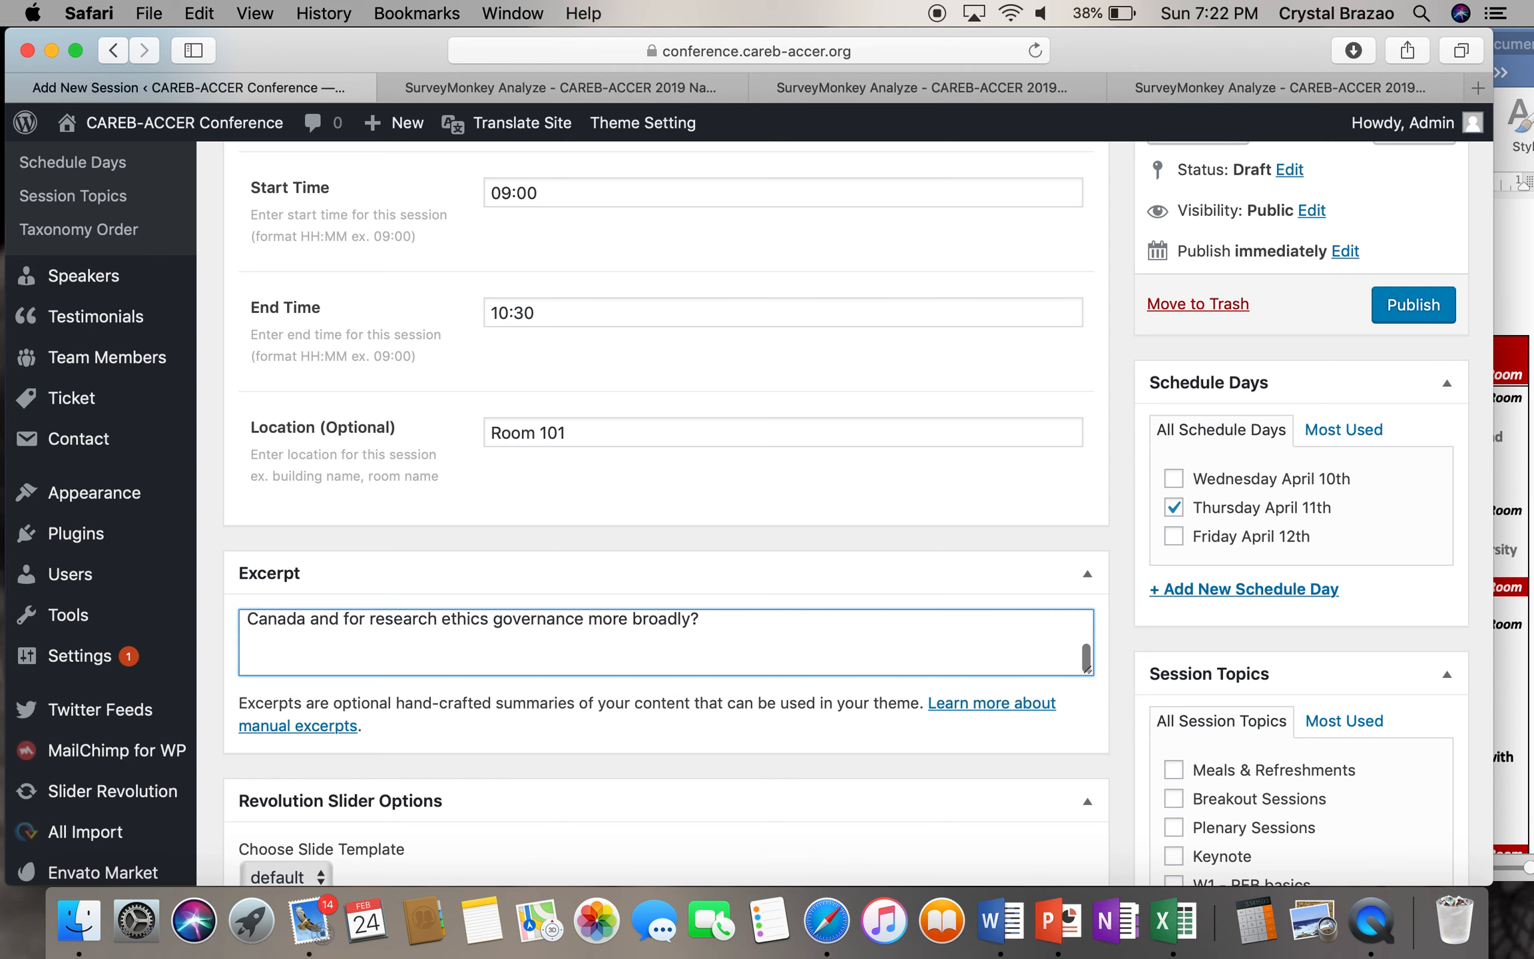
- Add the line 'Keywords: Ethics, research' below the synopsis in the Excerpt
type("Keywords:")
key("BackSpace")
key("BackSpace")
type("s:")
scroll(614, 385, "up", 10)
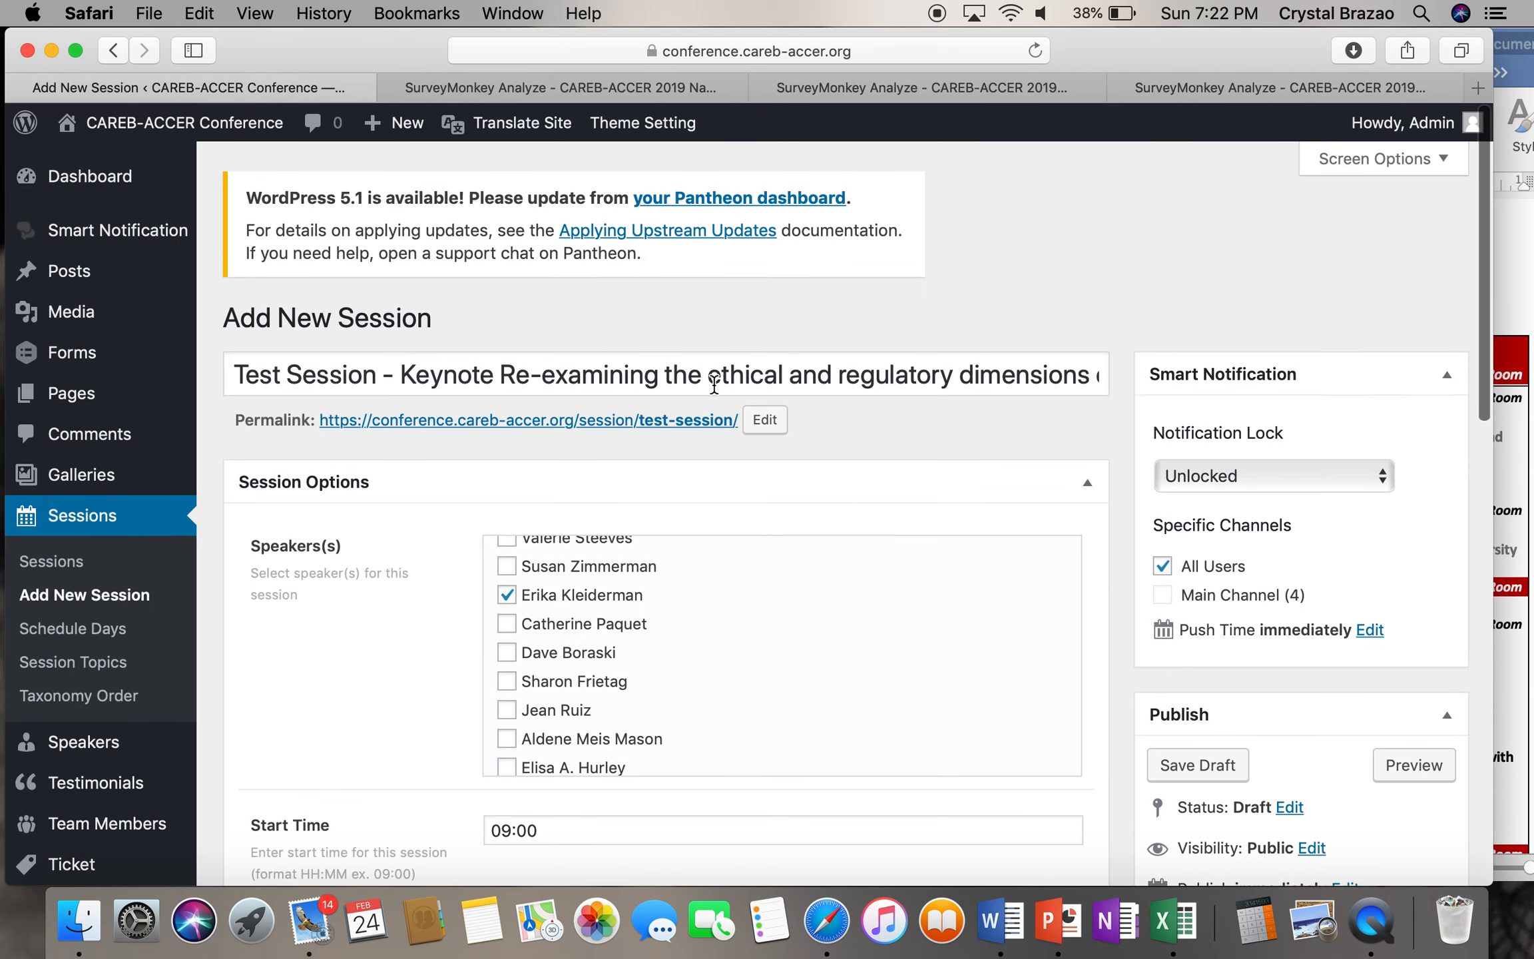
scroll(813, 379, "down", 15)
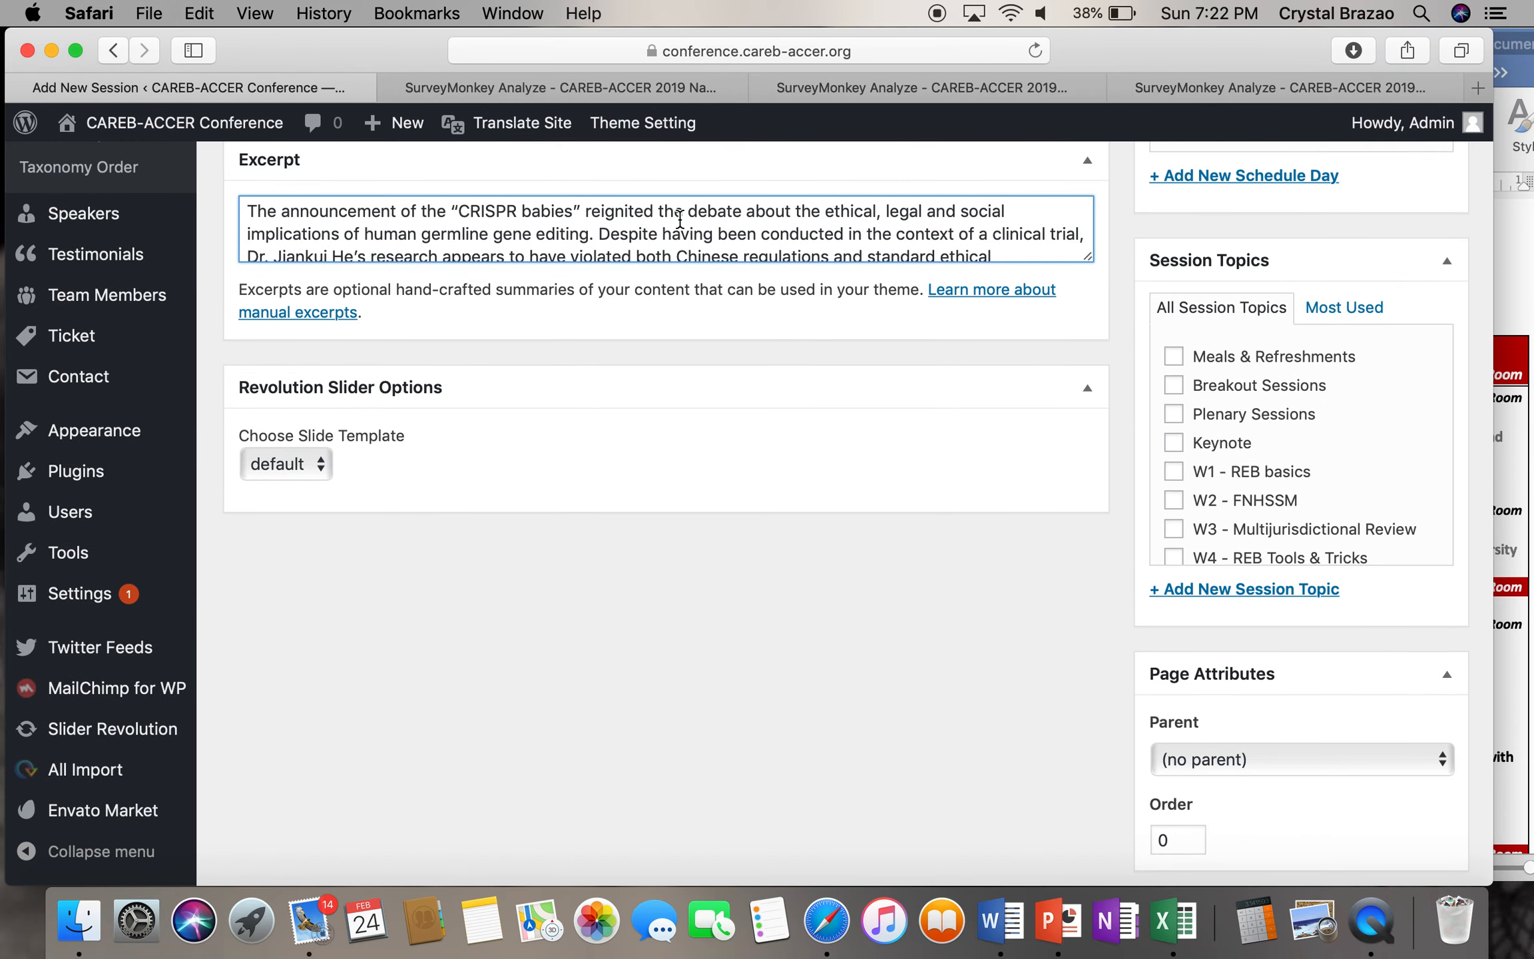
scroll(679, 220, "down", 5)
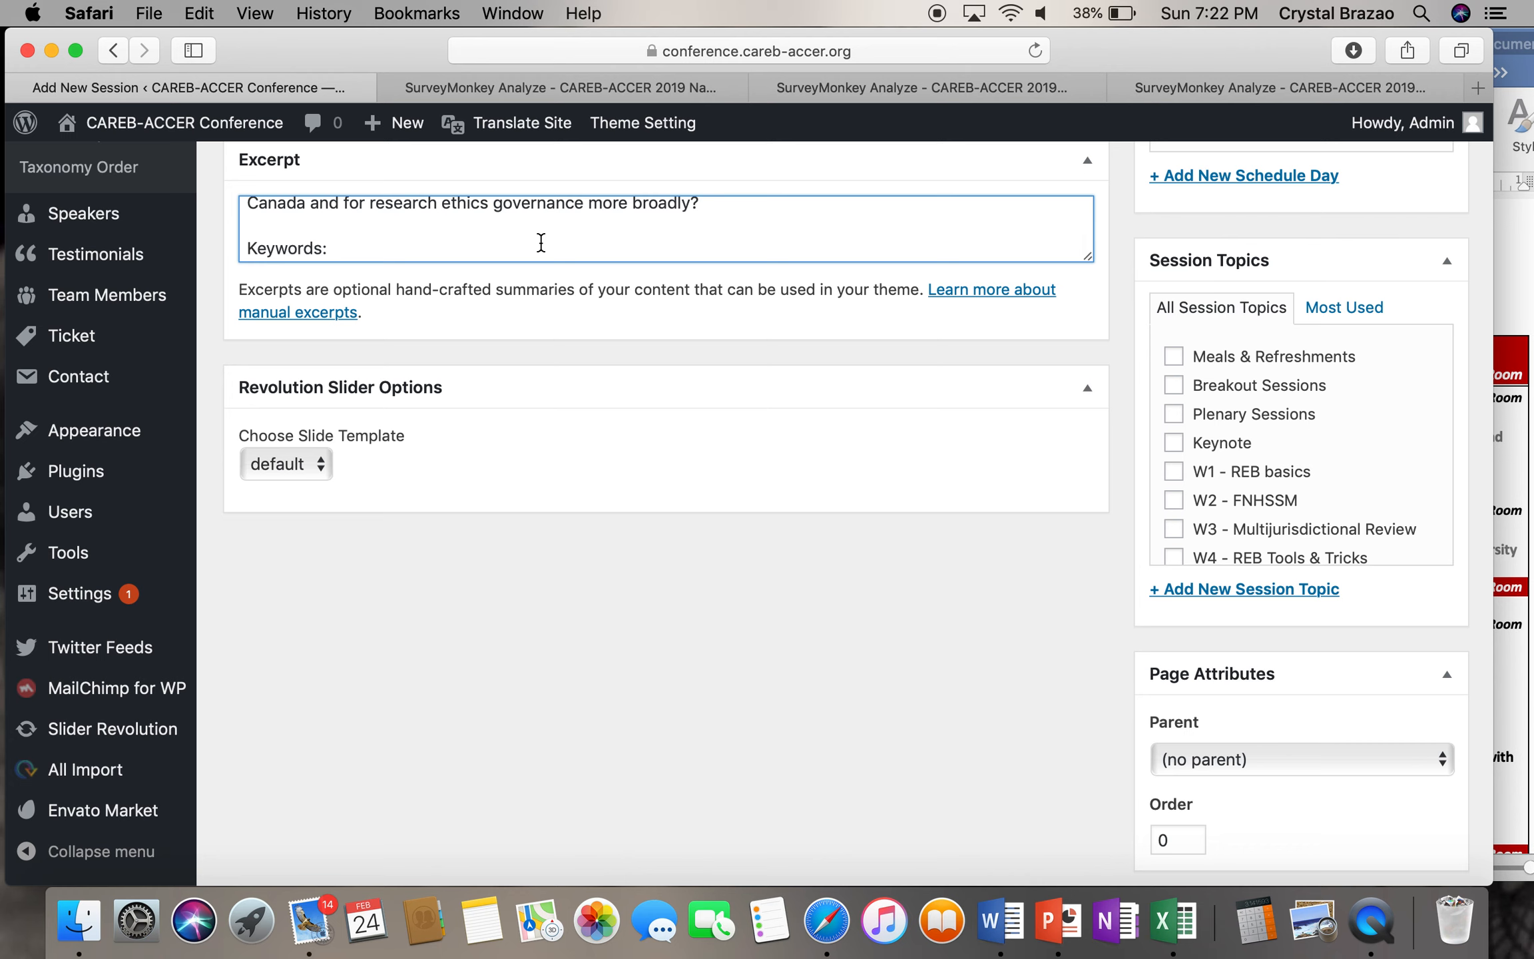
type("Ethics, research")
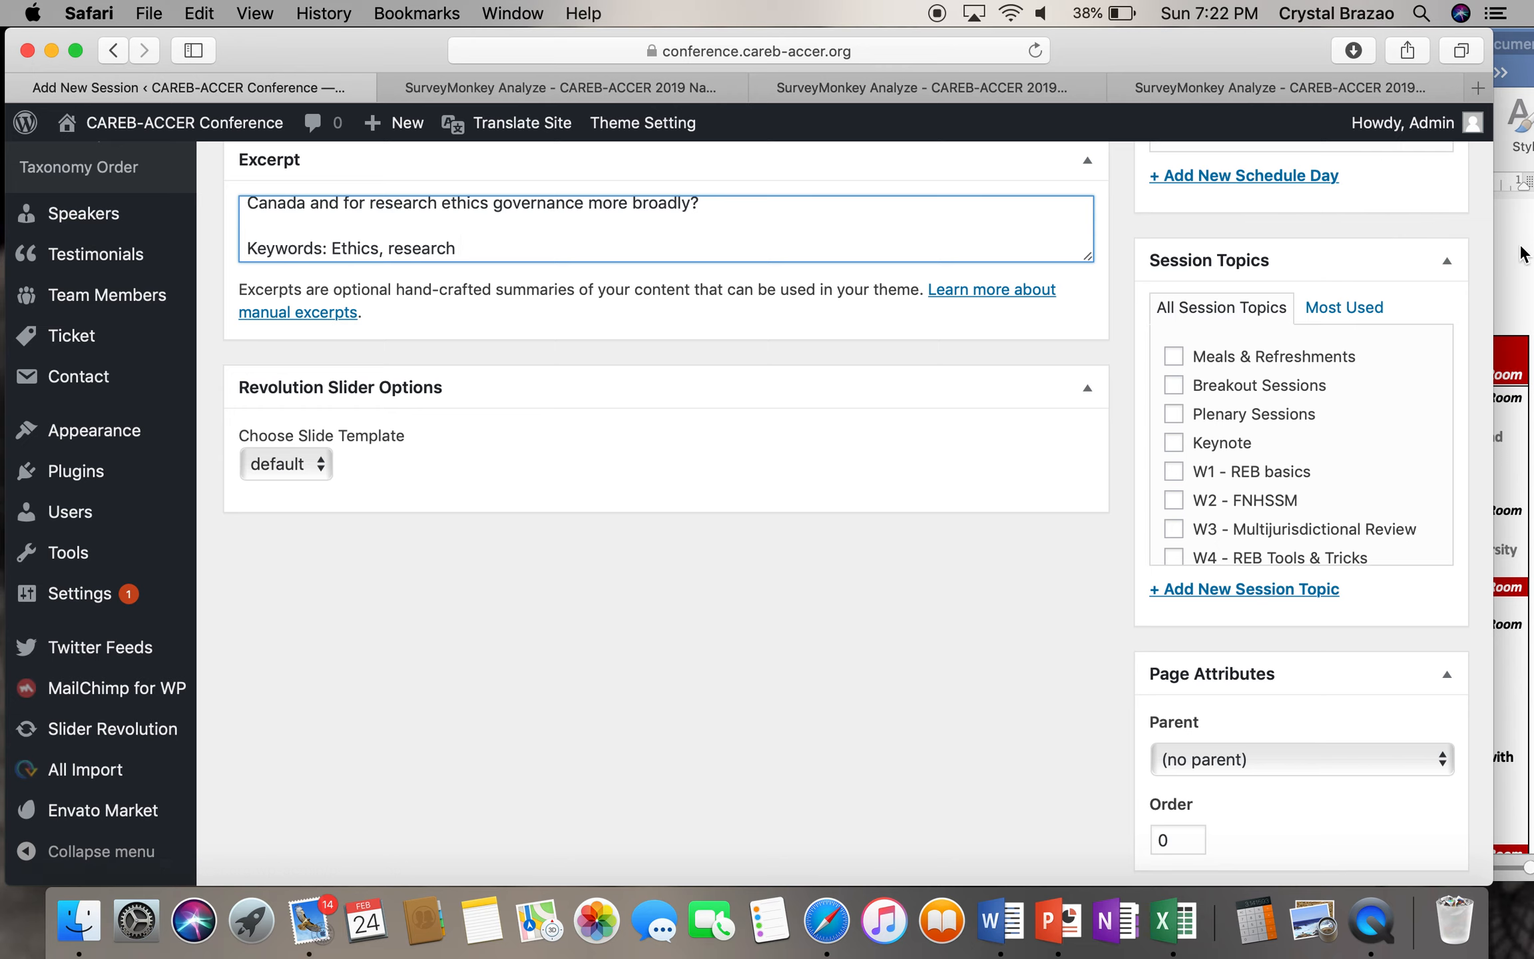
left_click(1151, 88)
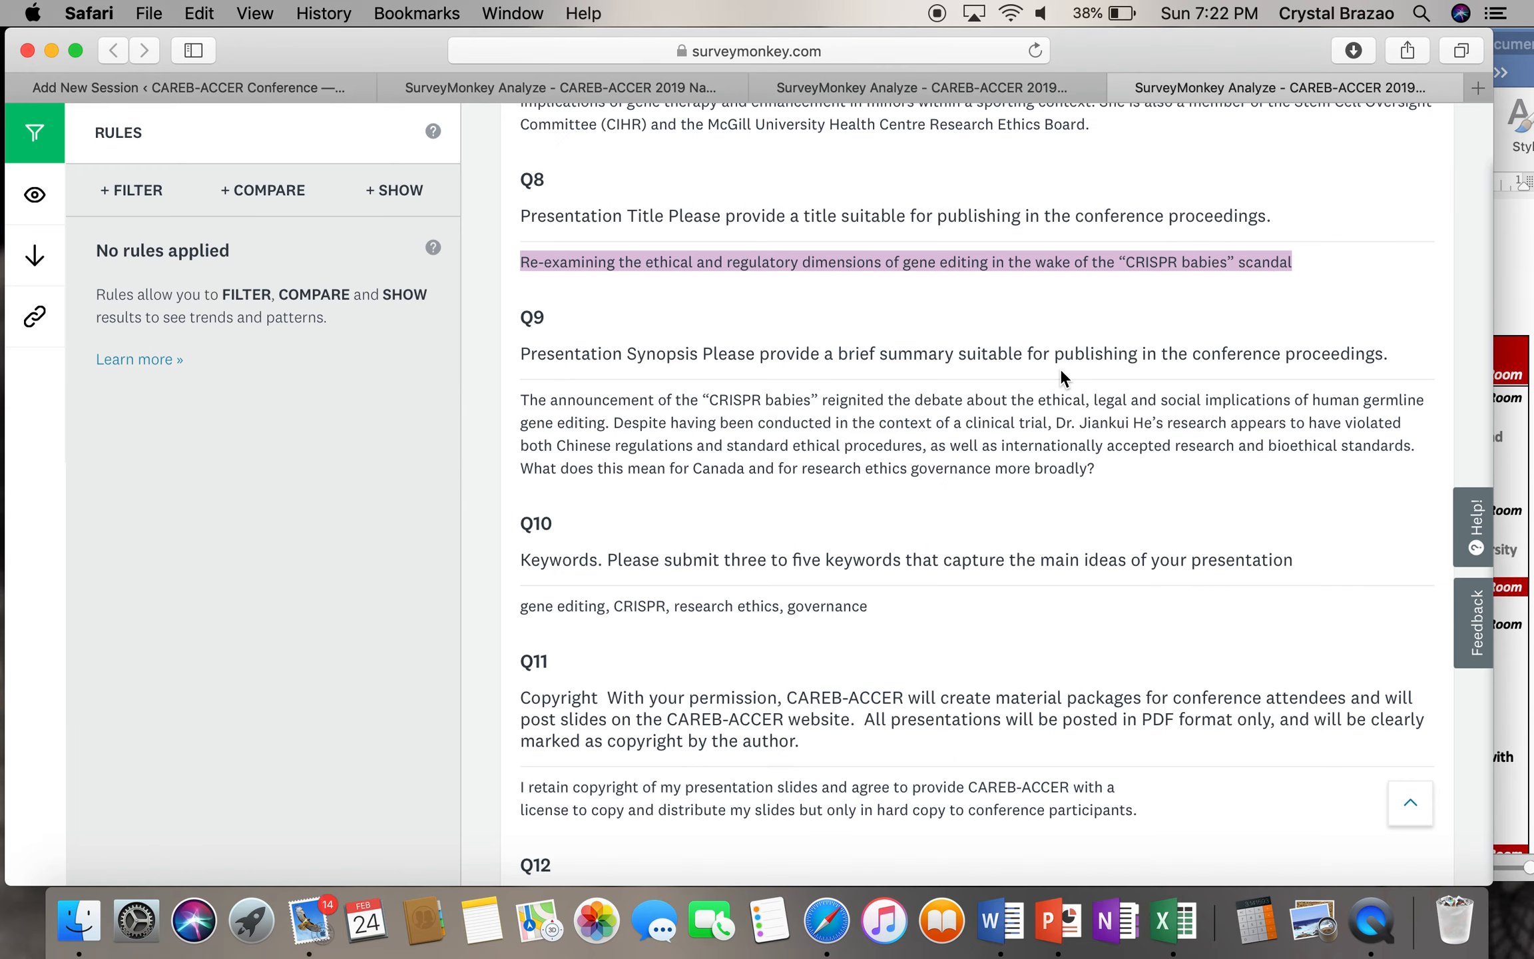
- Check the speaker's Q10 keywords in the survey, then place the caret after the excerpt's keywords
scroll(1060, 368, "down", 3)
scroll(1060, 368, "down", 3)
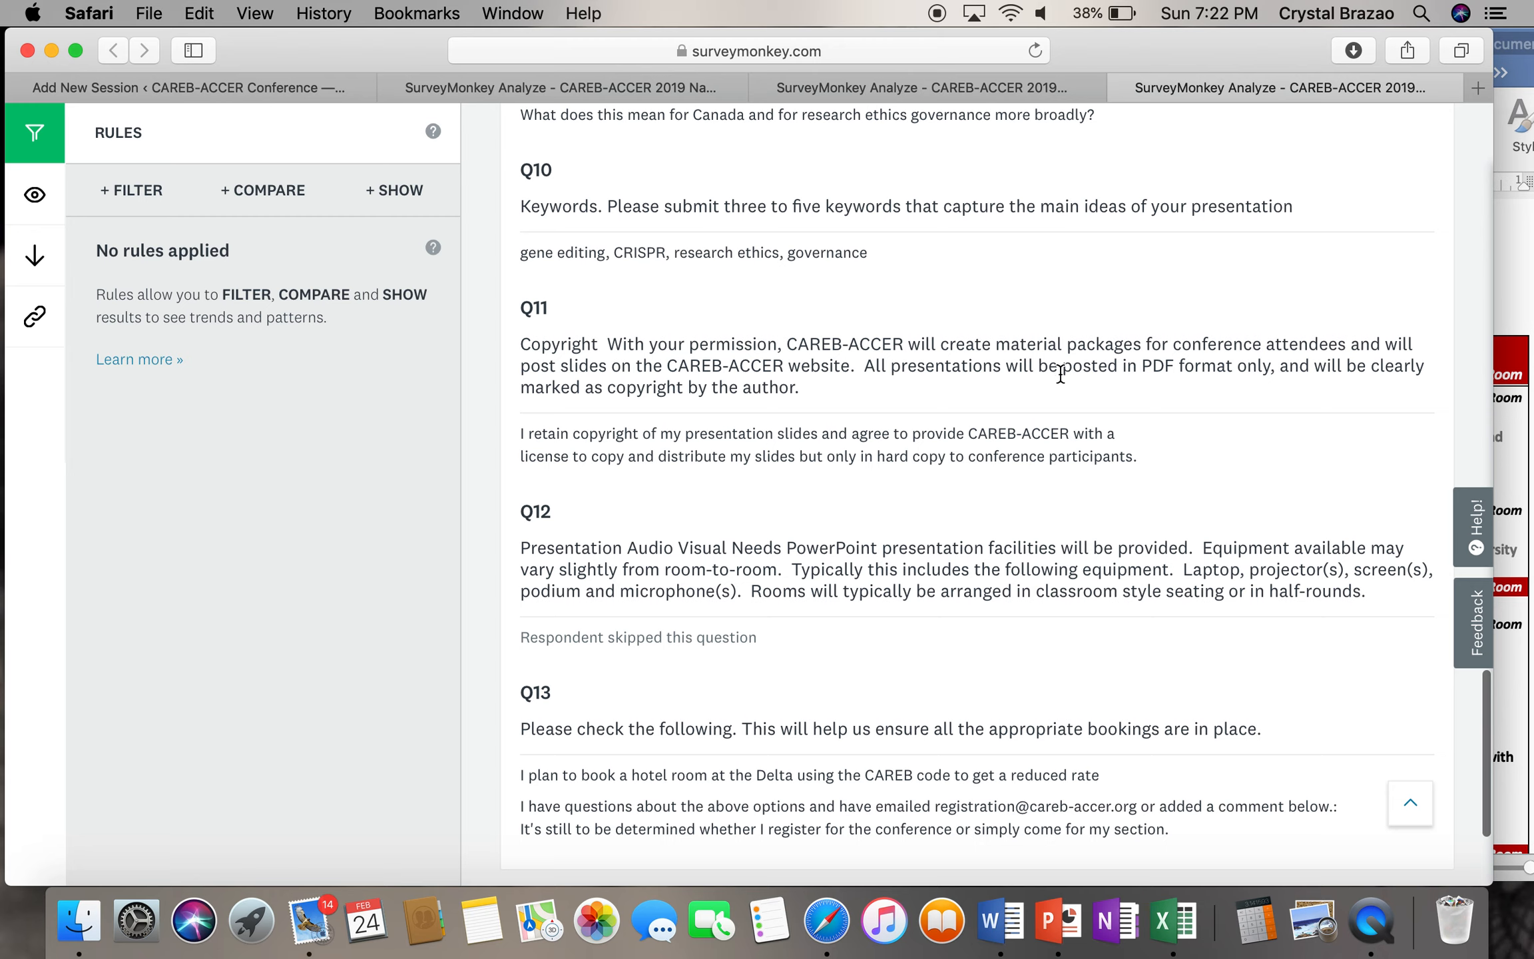
scroll(1082, 359, "up", 4)
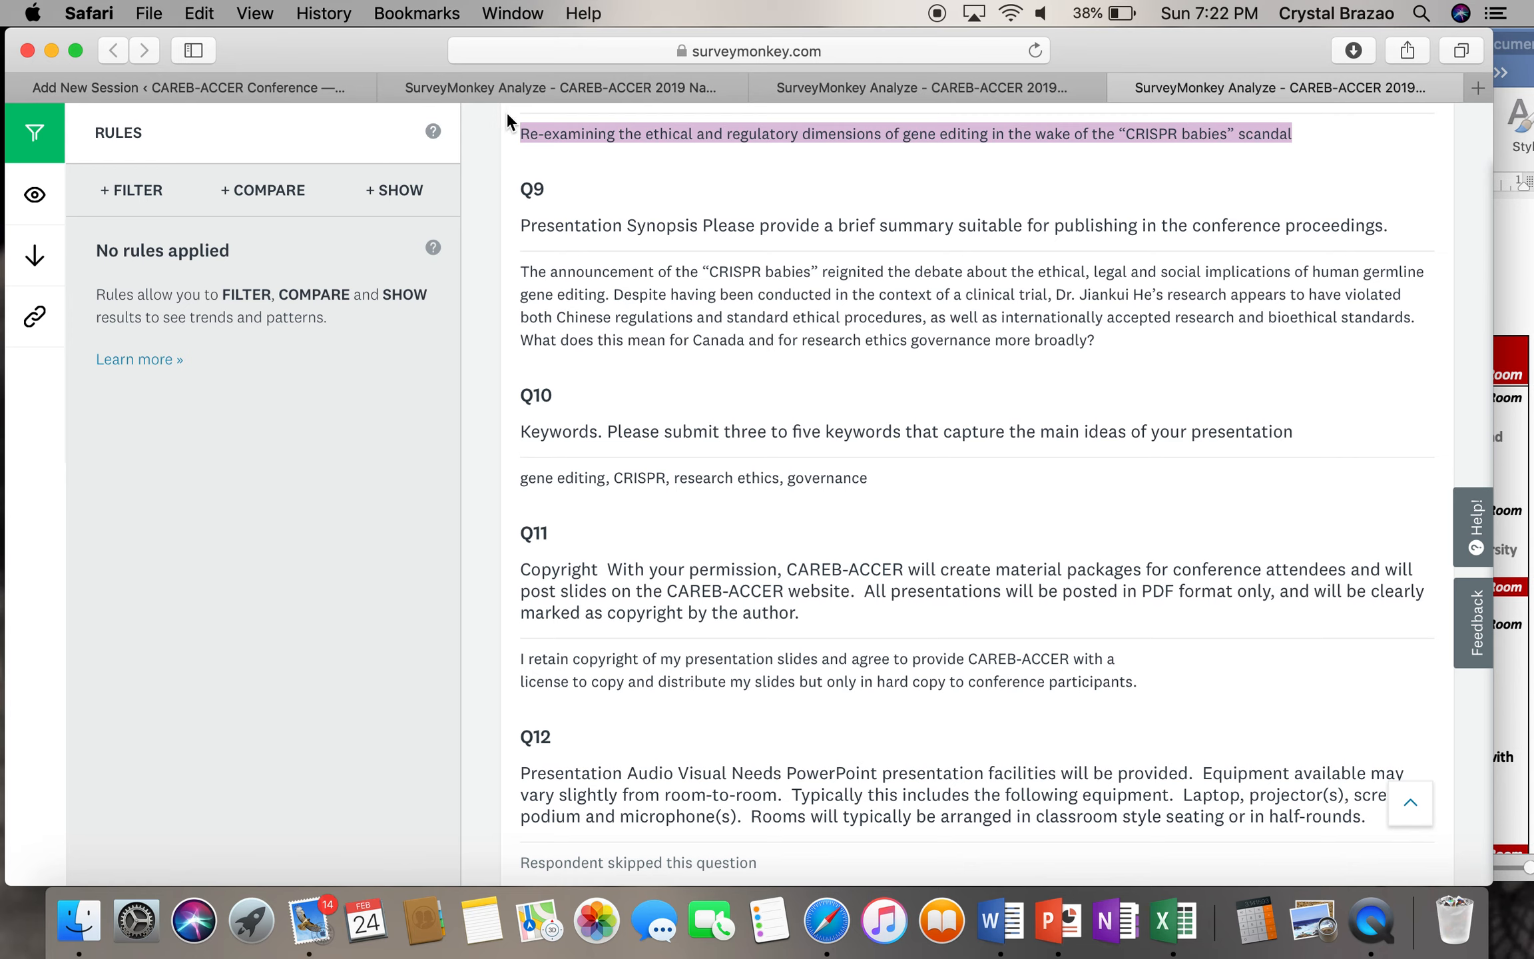
left_click(297, 87)
left_click(467, 250)
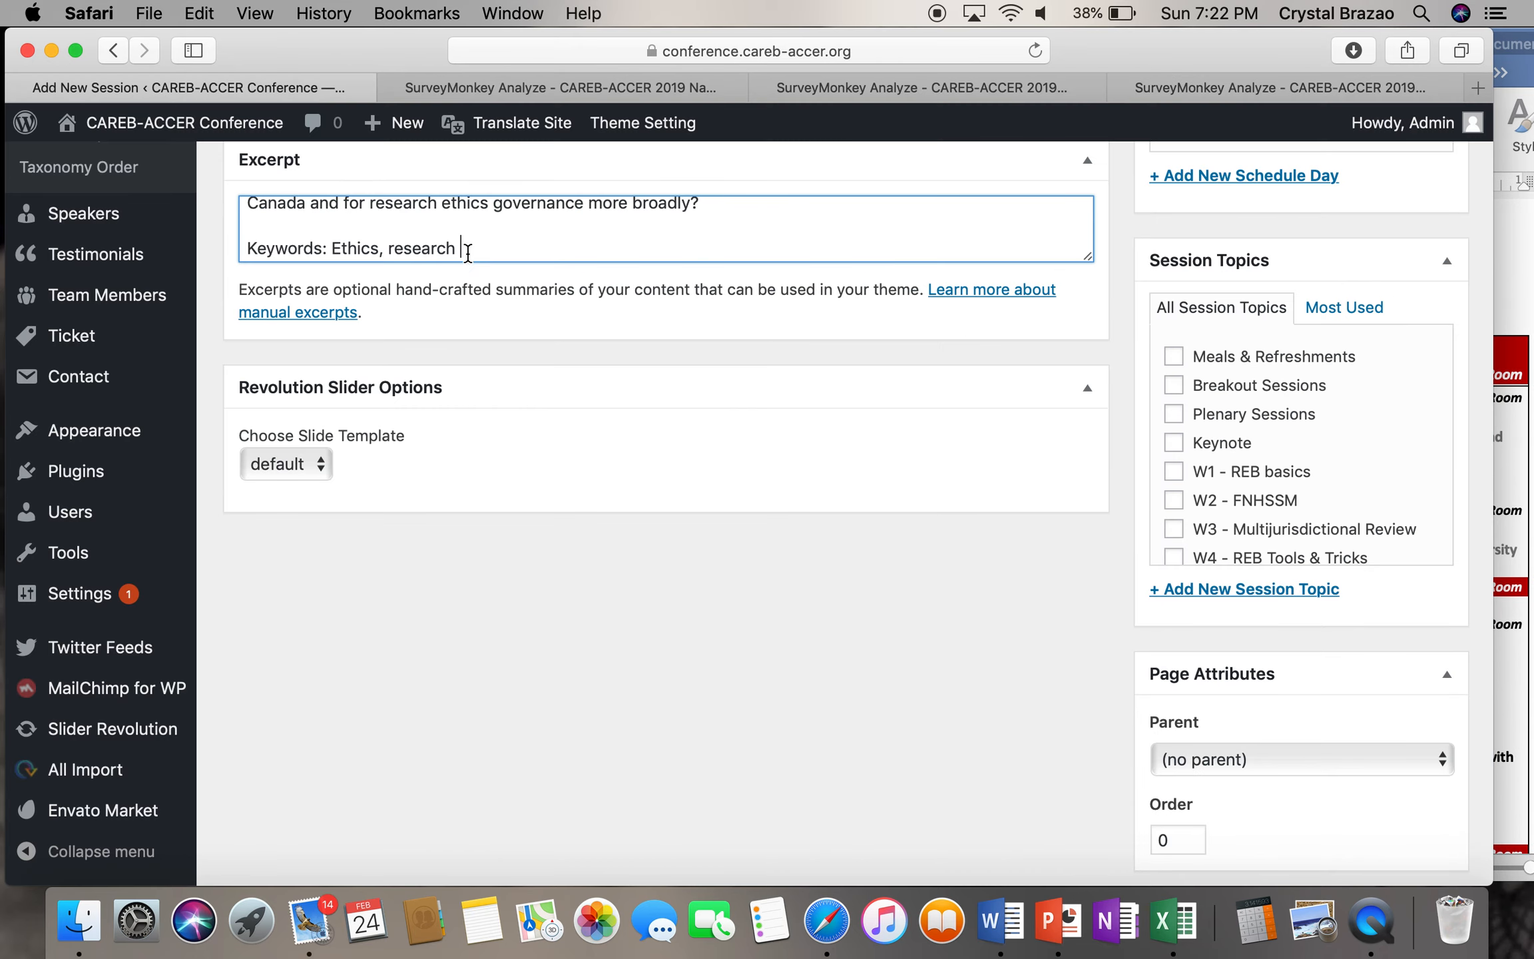
- Extend the excerpt keywords to read 'Ethics, research, gene editing.'
type(", gene editing.")
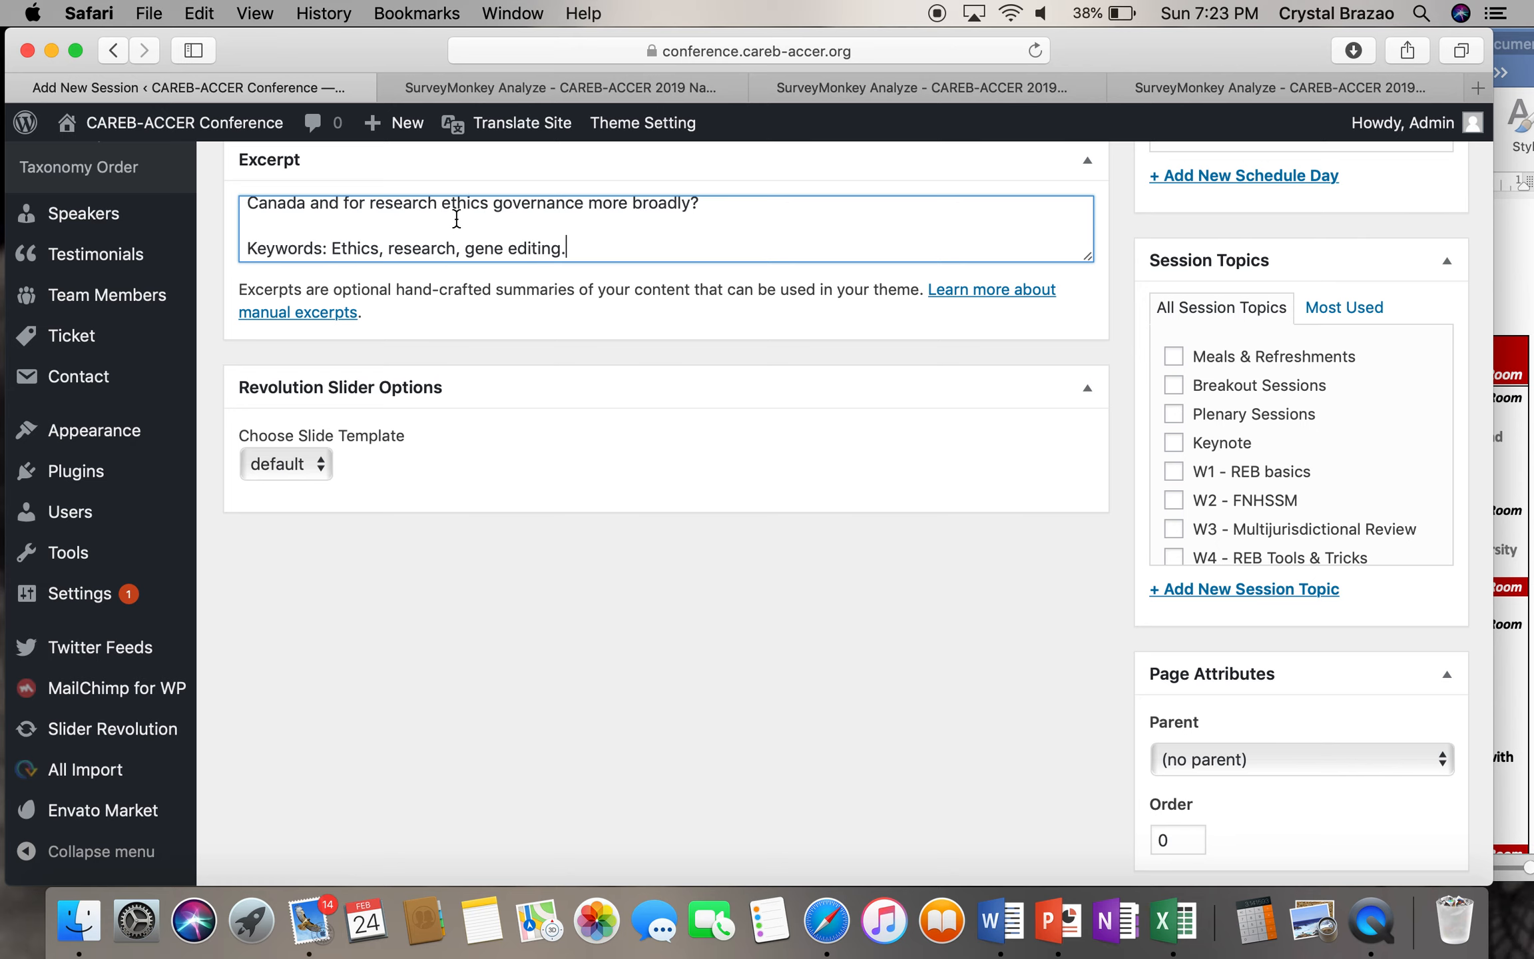
scroll(459, 240, "up", 5)
scroll(700, 377, "up", 2)
scroll(700, 377, "up", 3)
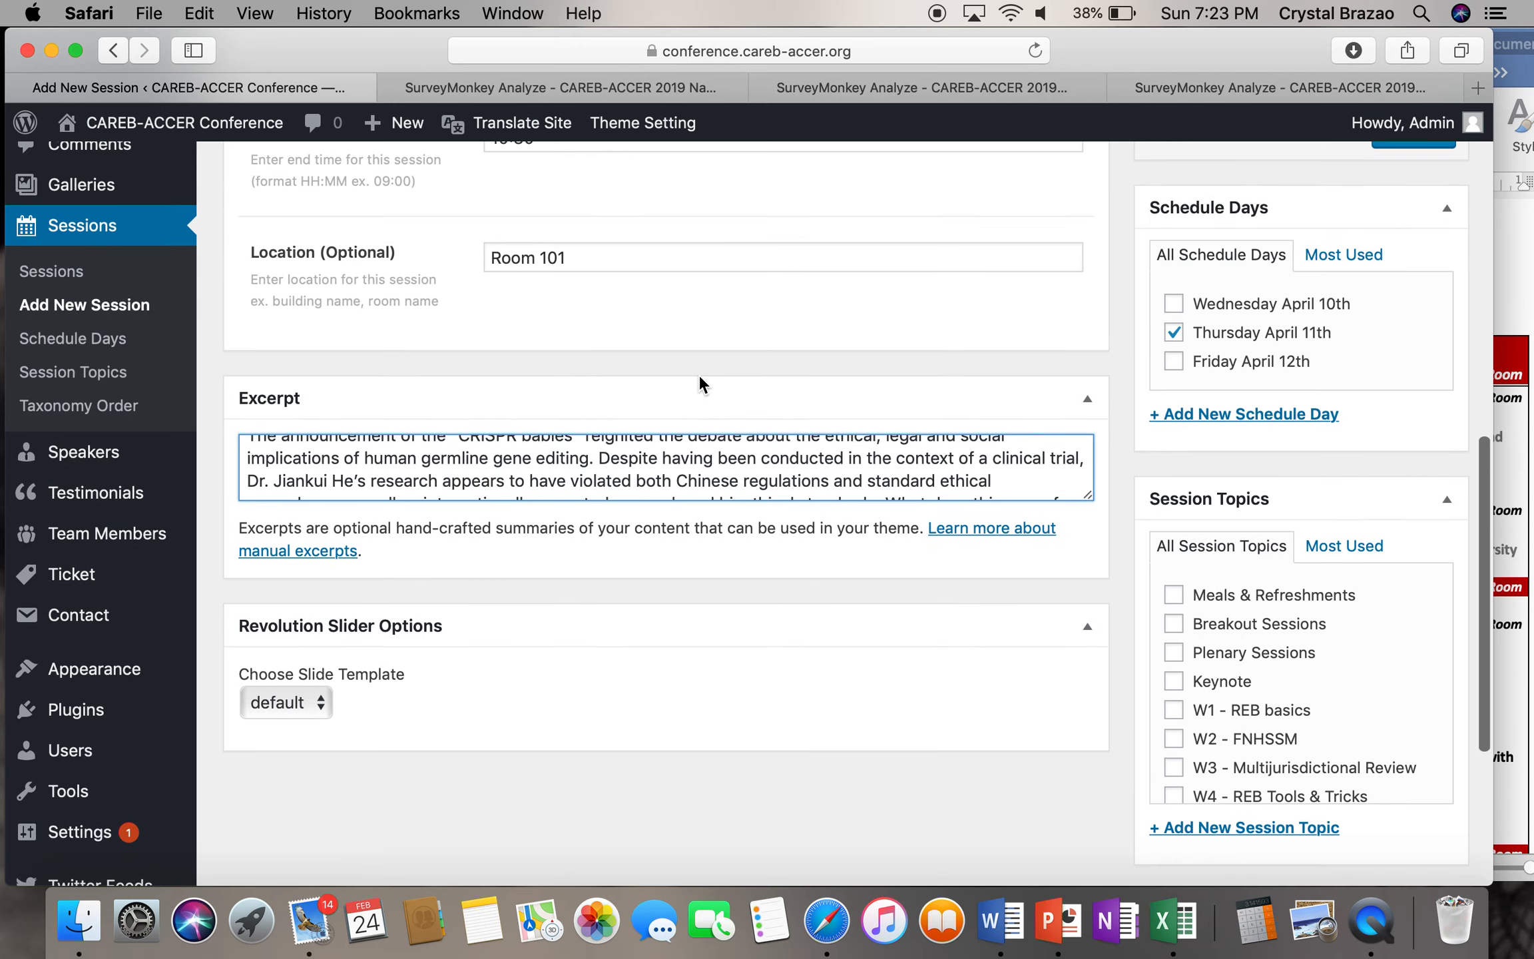
scroll(484, 449, "up", 1)
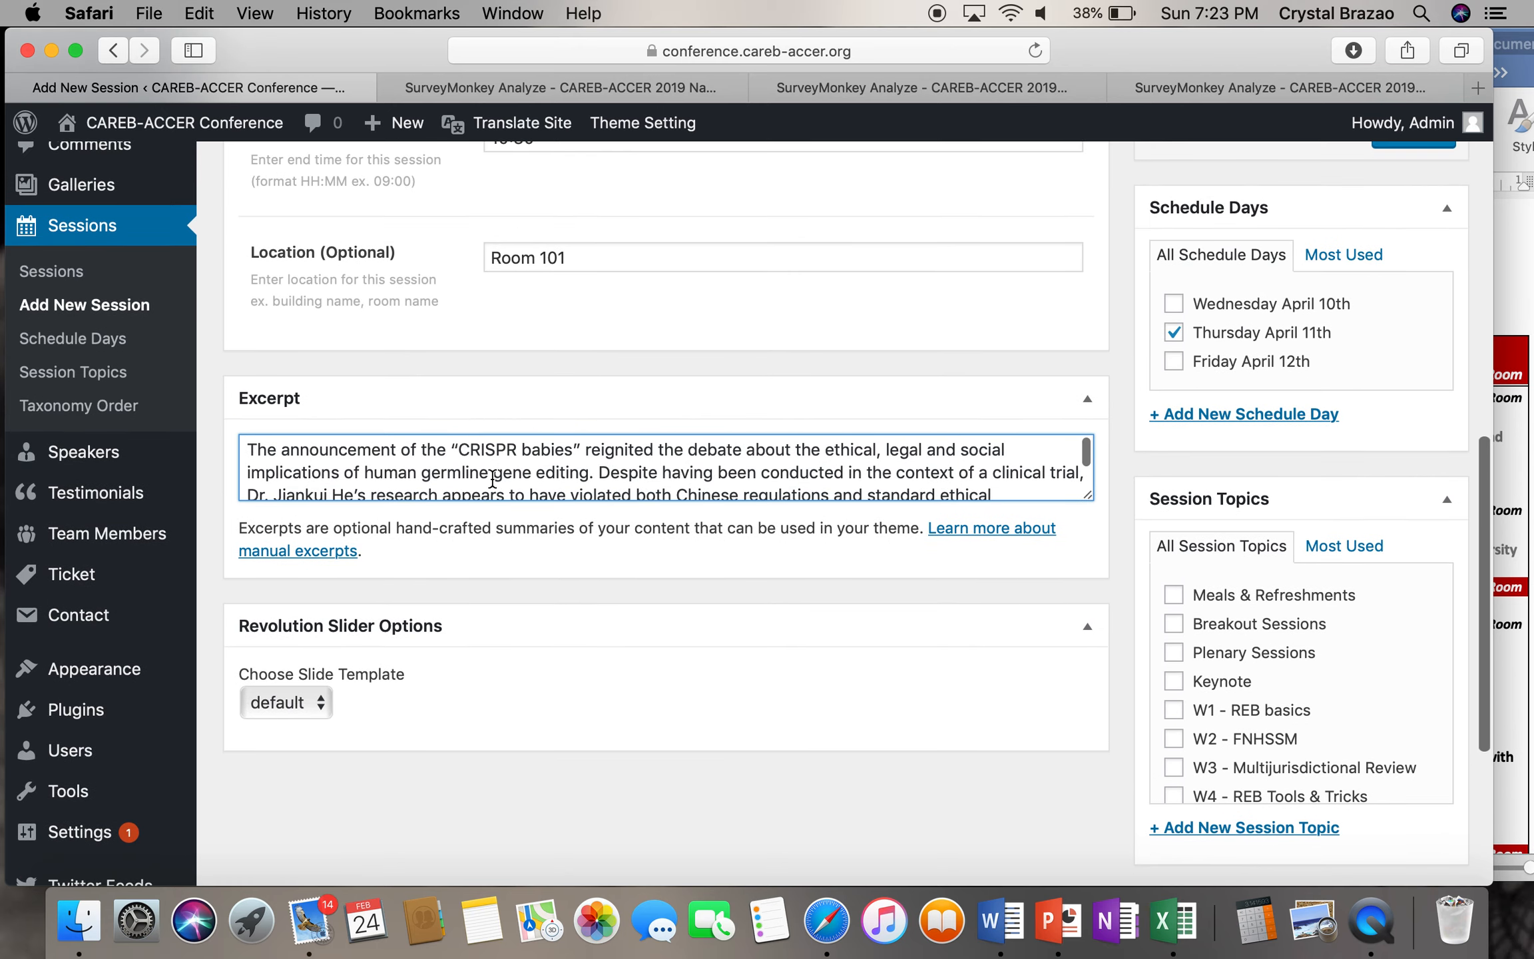
scroll(486, 459, "up", 3)
scroll(493, 501, "down", 1)
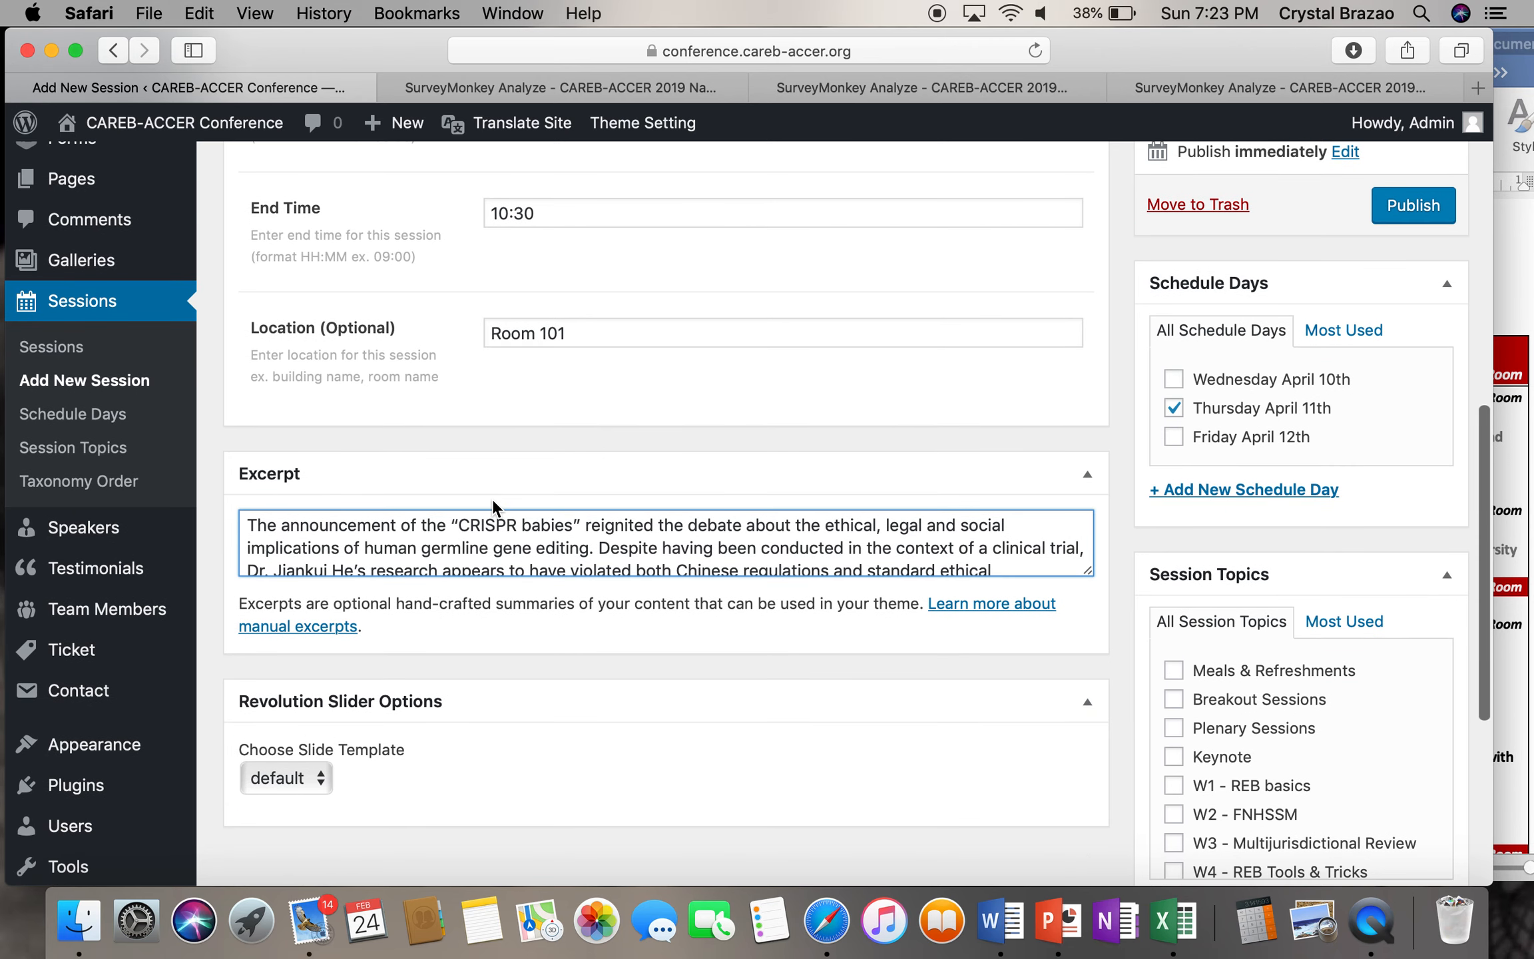
scroll(503, 521, "down", 5)
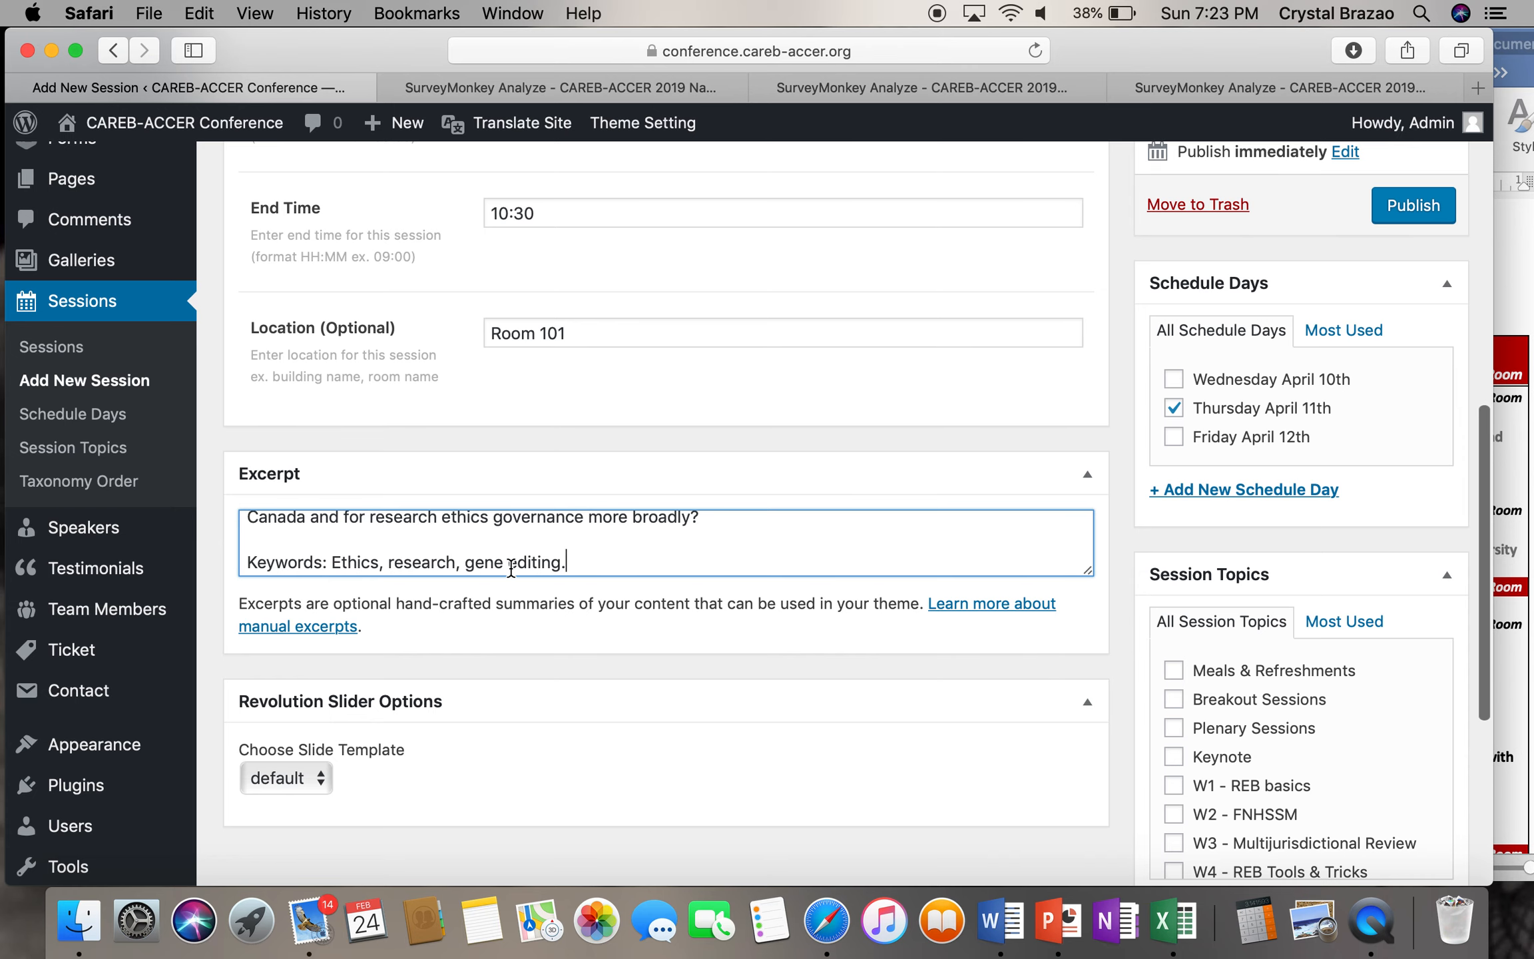
scroll(841, 621, "down", 3)
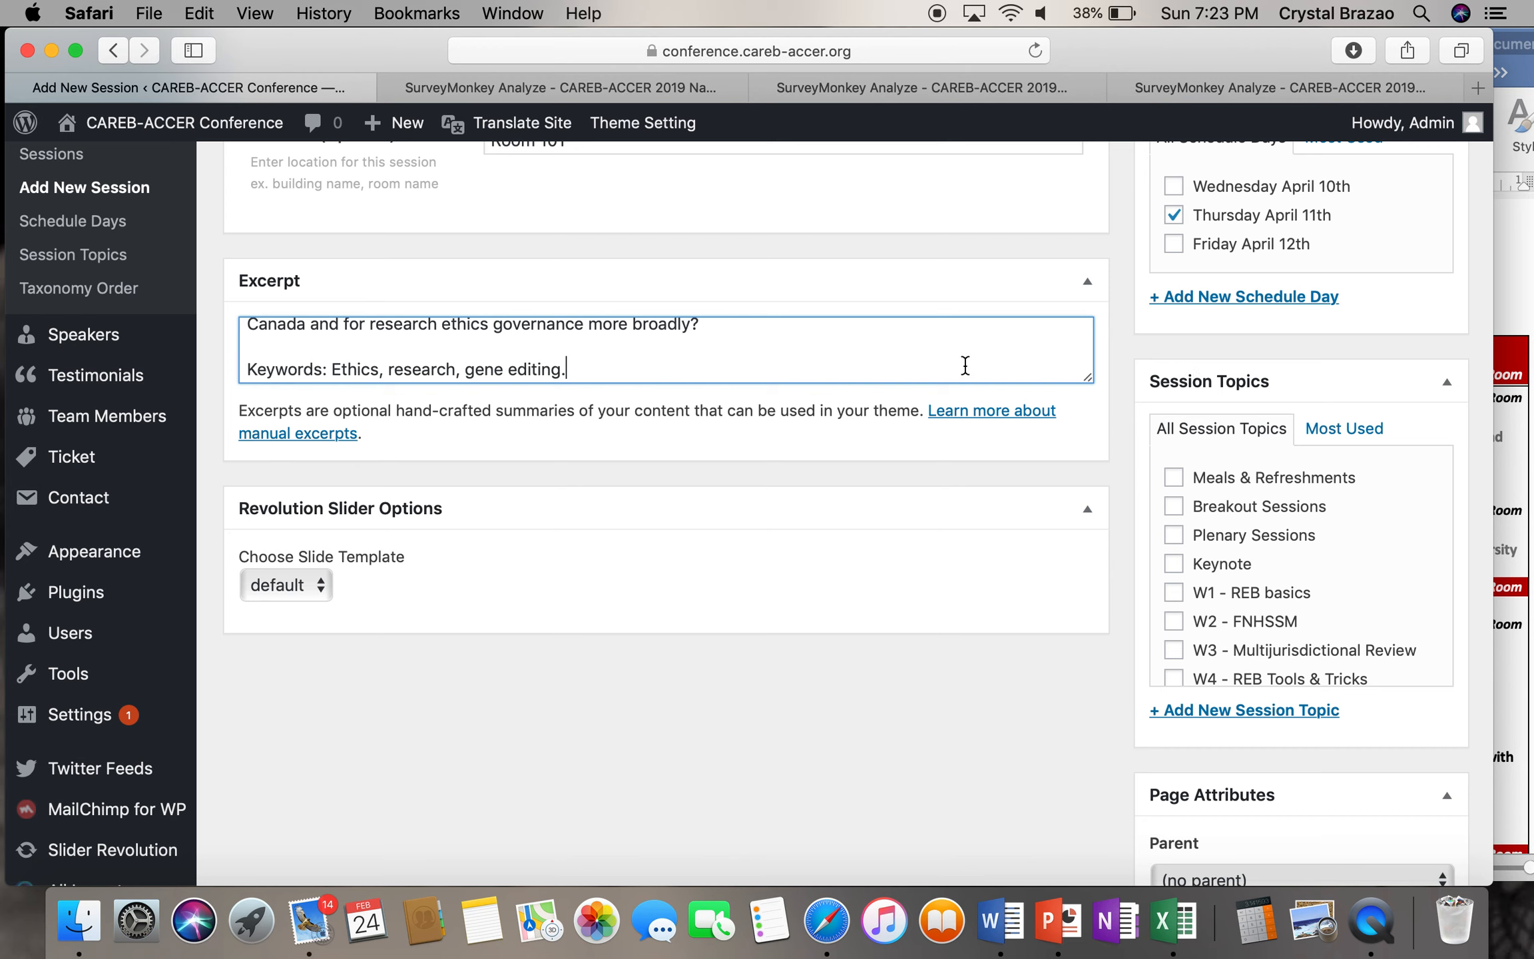
- Tick the Keynote session topic and confirm 'Keynote' in the Word agenda
left_click(1174, 565)
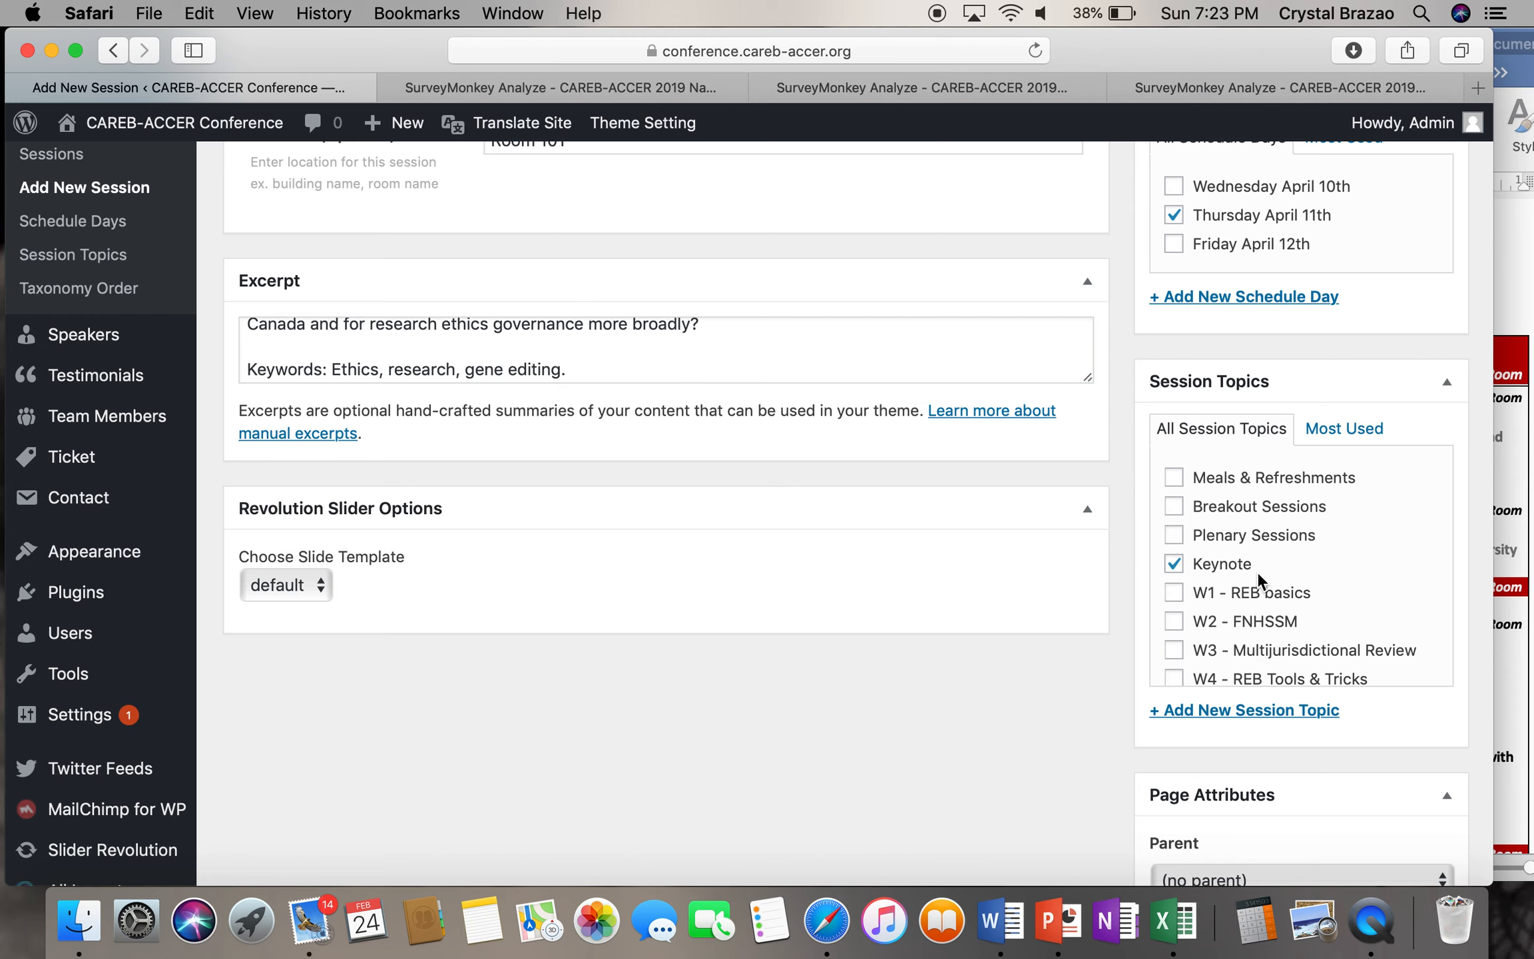
left_click(1525, 492)
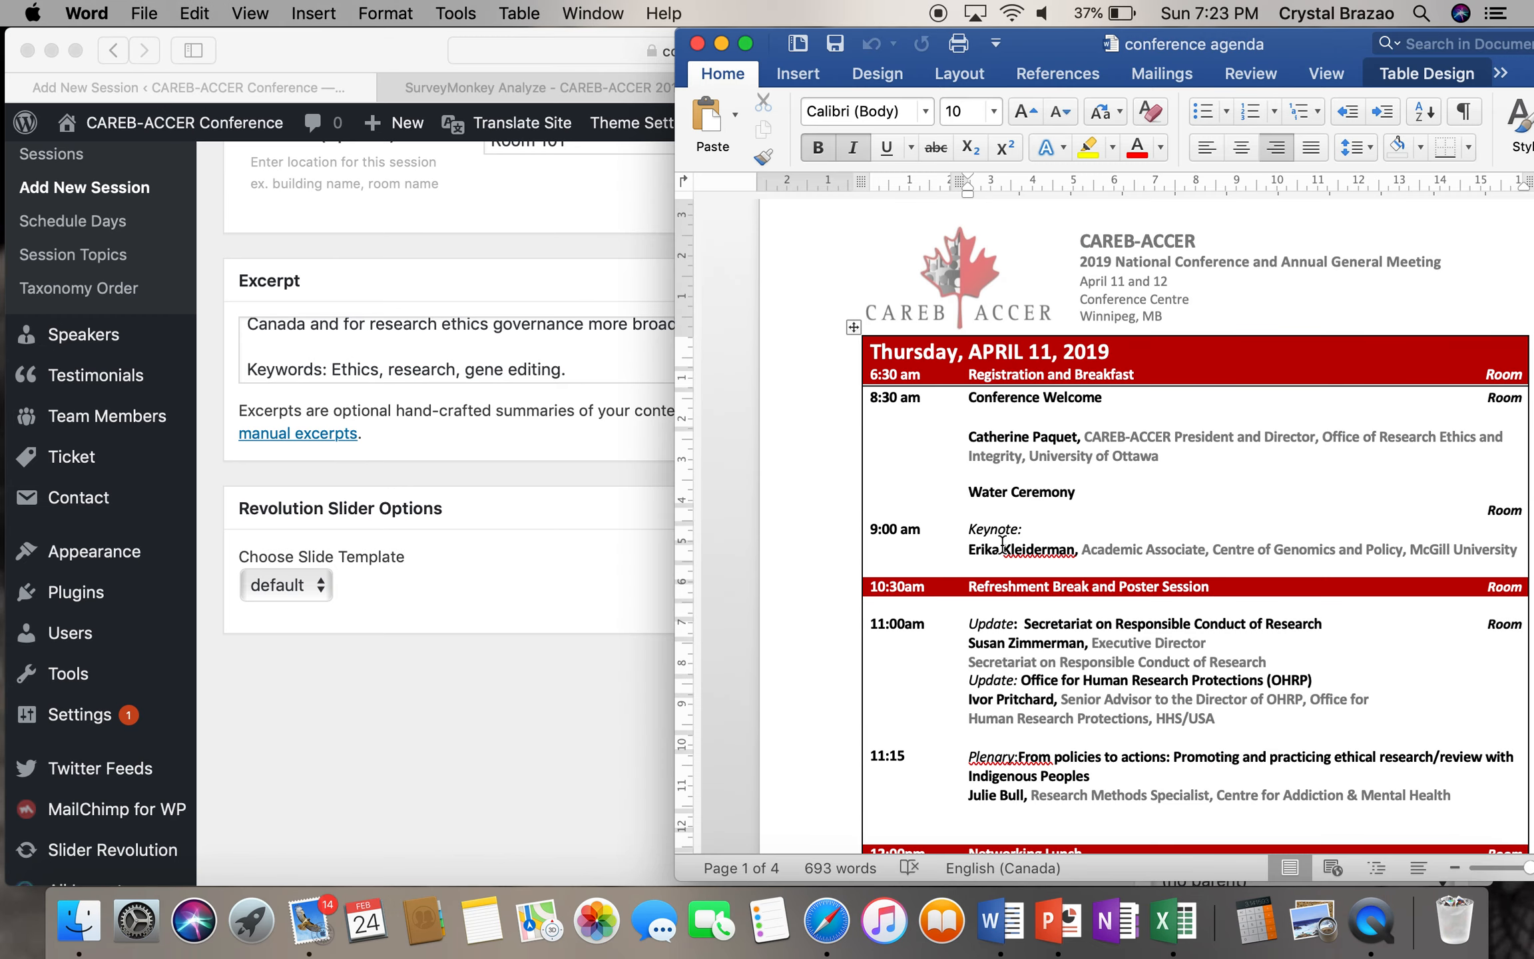
double_click(1023, 528)
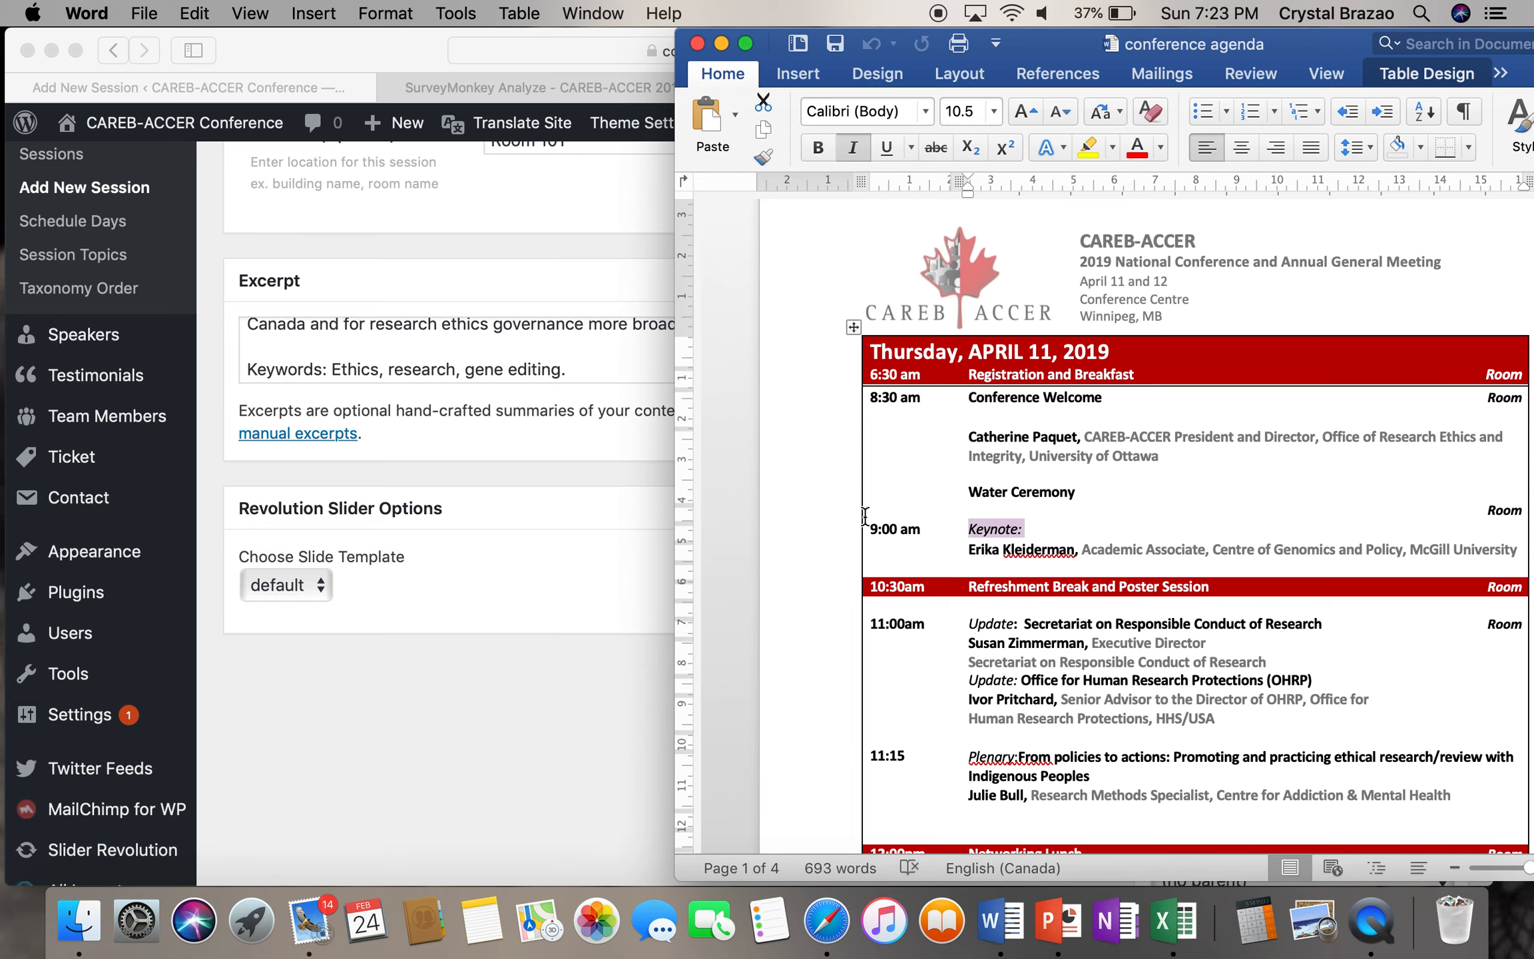
left_click(604, 500)
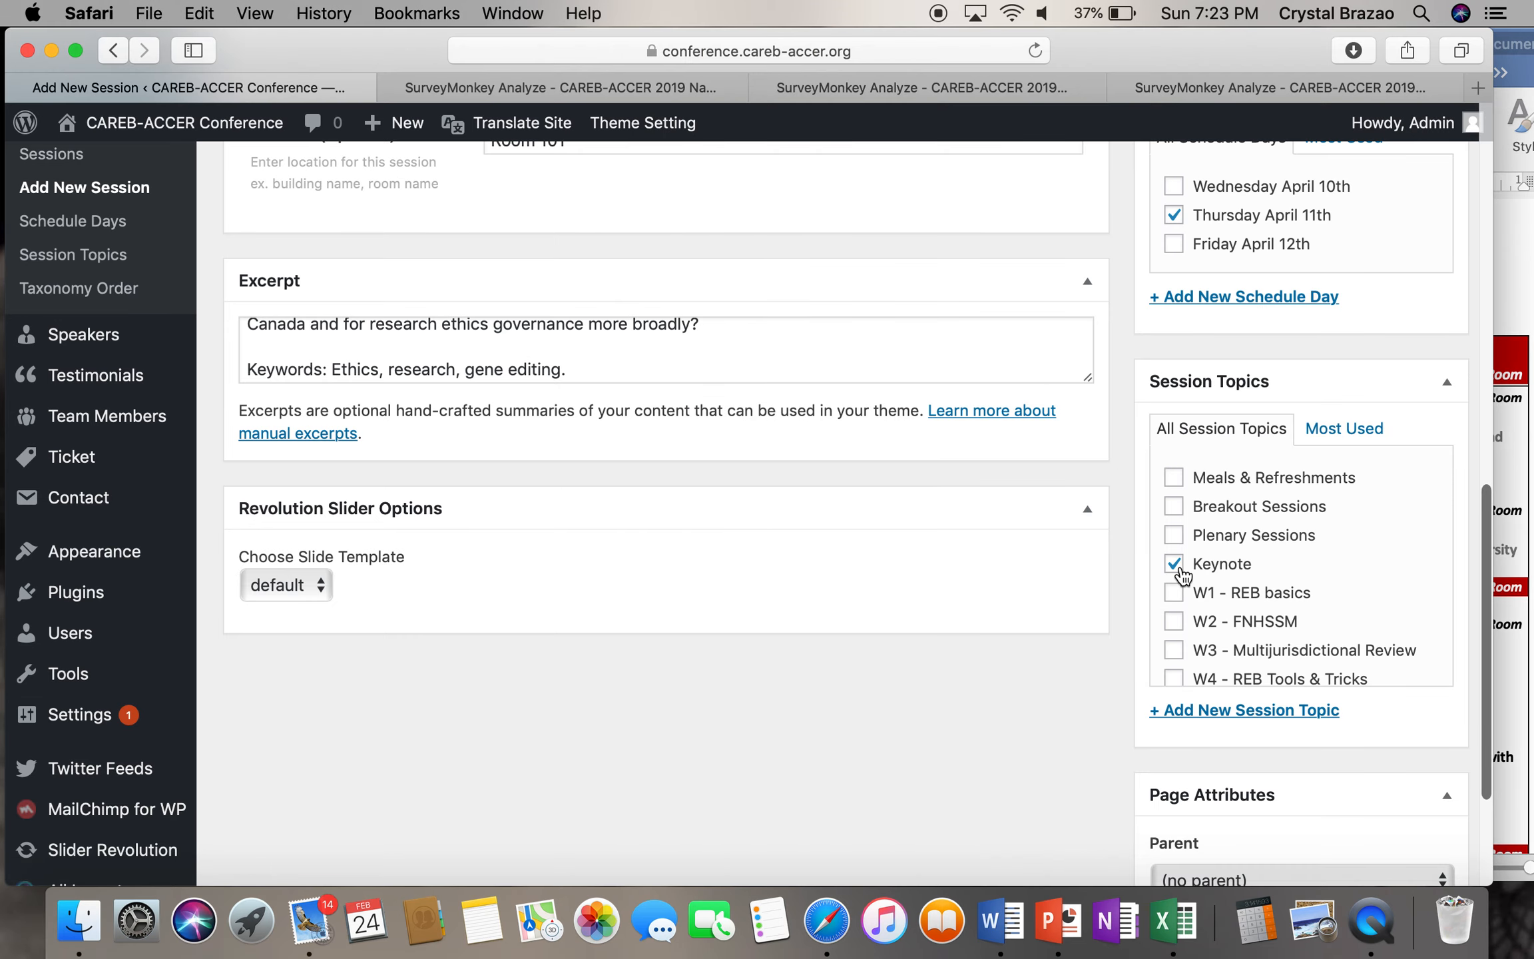
scroll(1179, 579, "down", 1)
scroll(1106, 686, "down", 5)
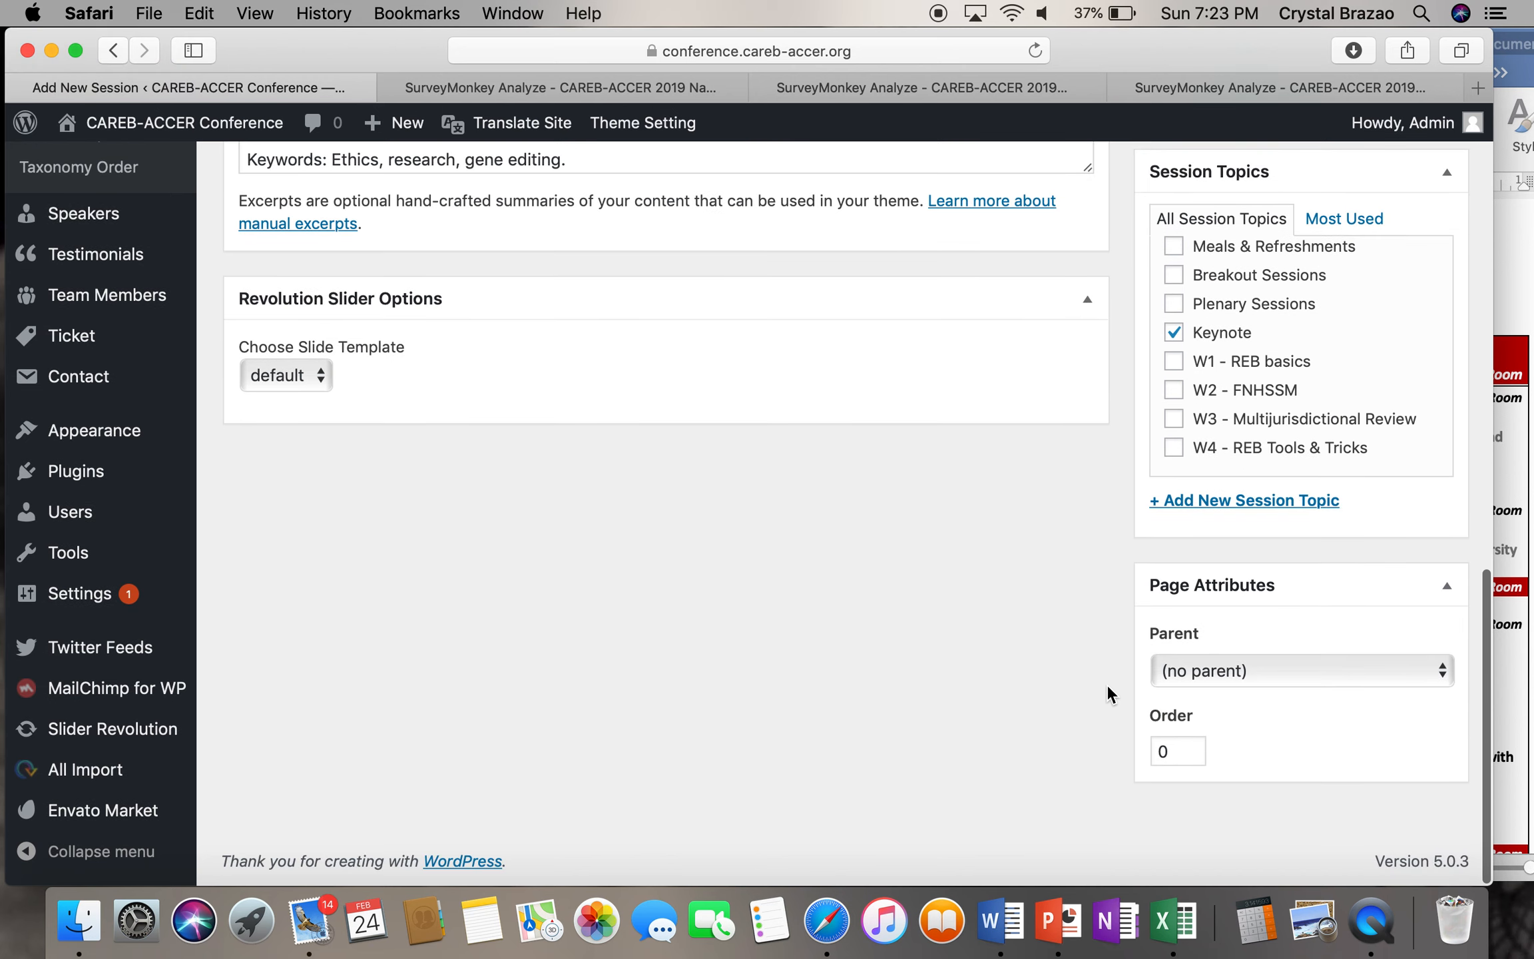
left_click(1189, 669)
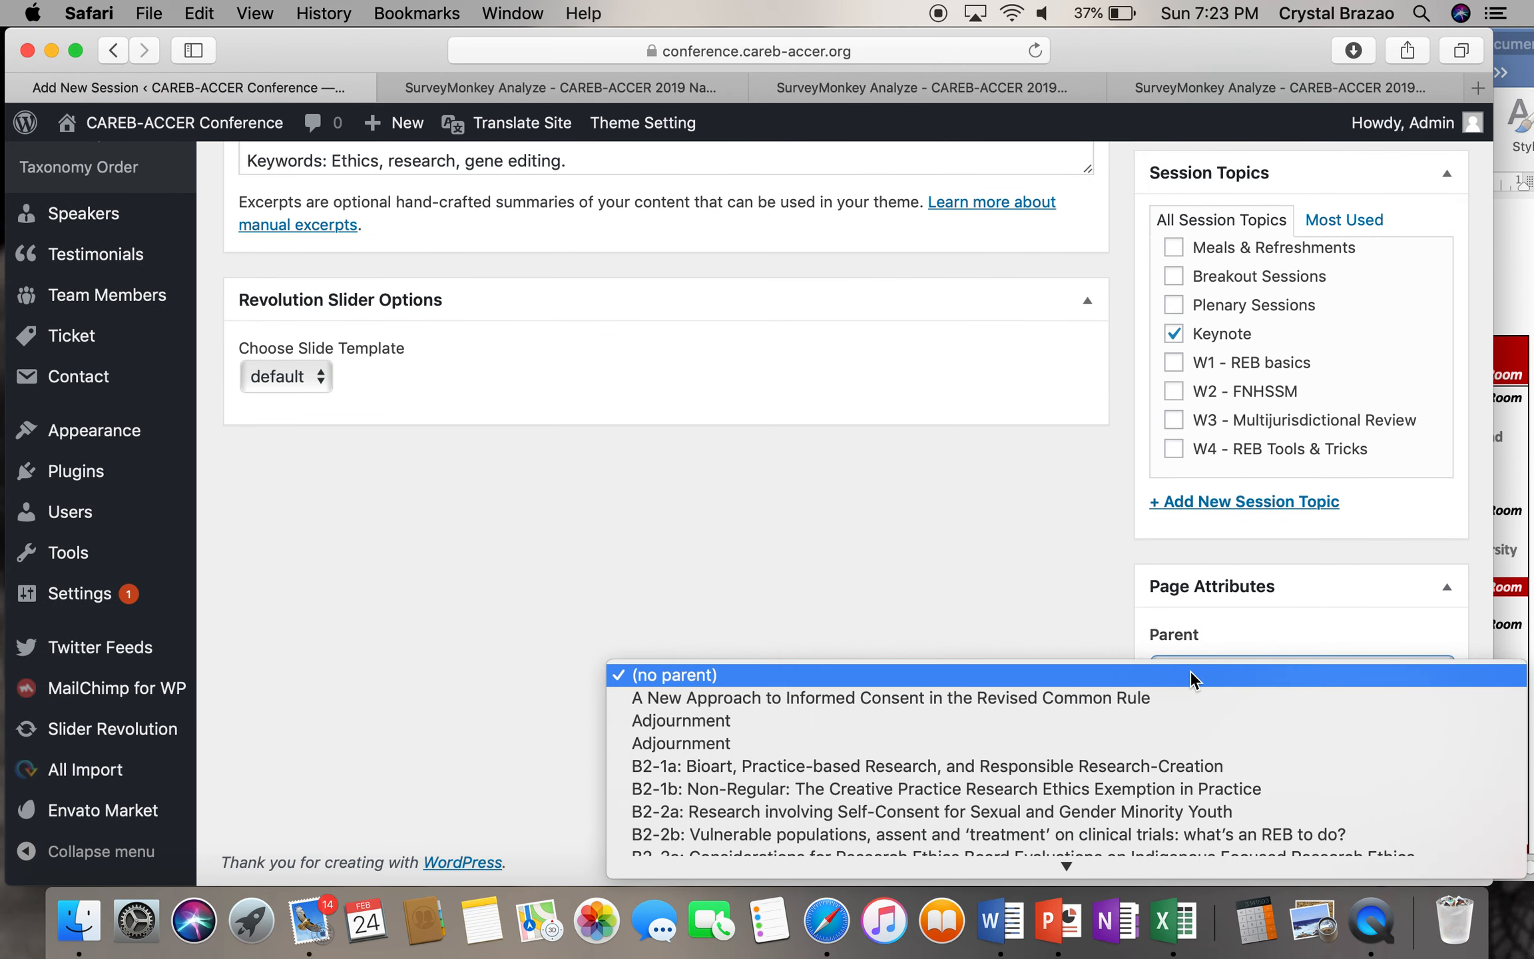
scroll(1126, 704, "down", 5)
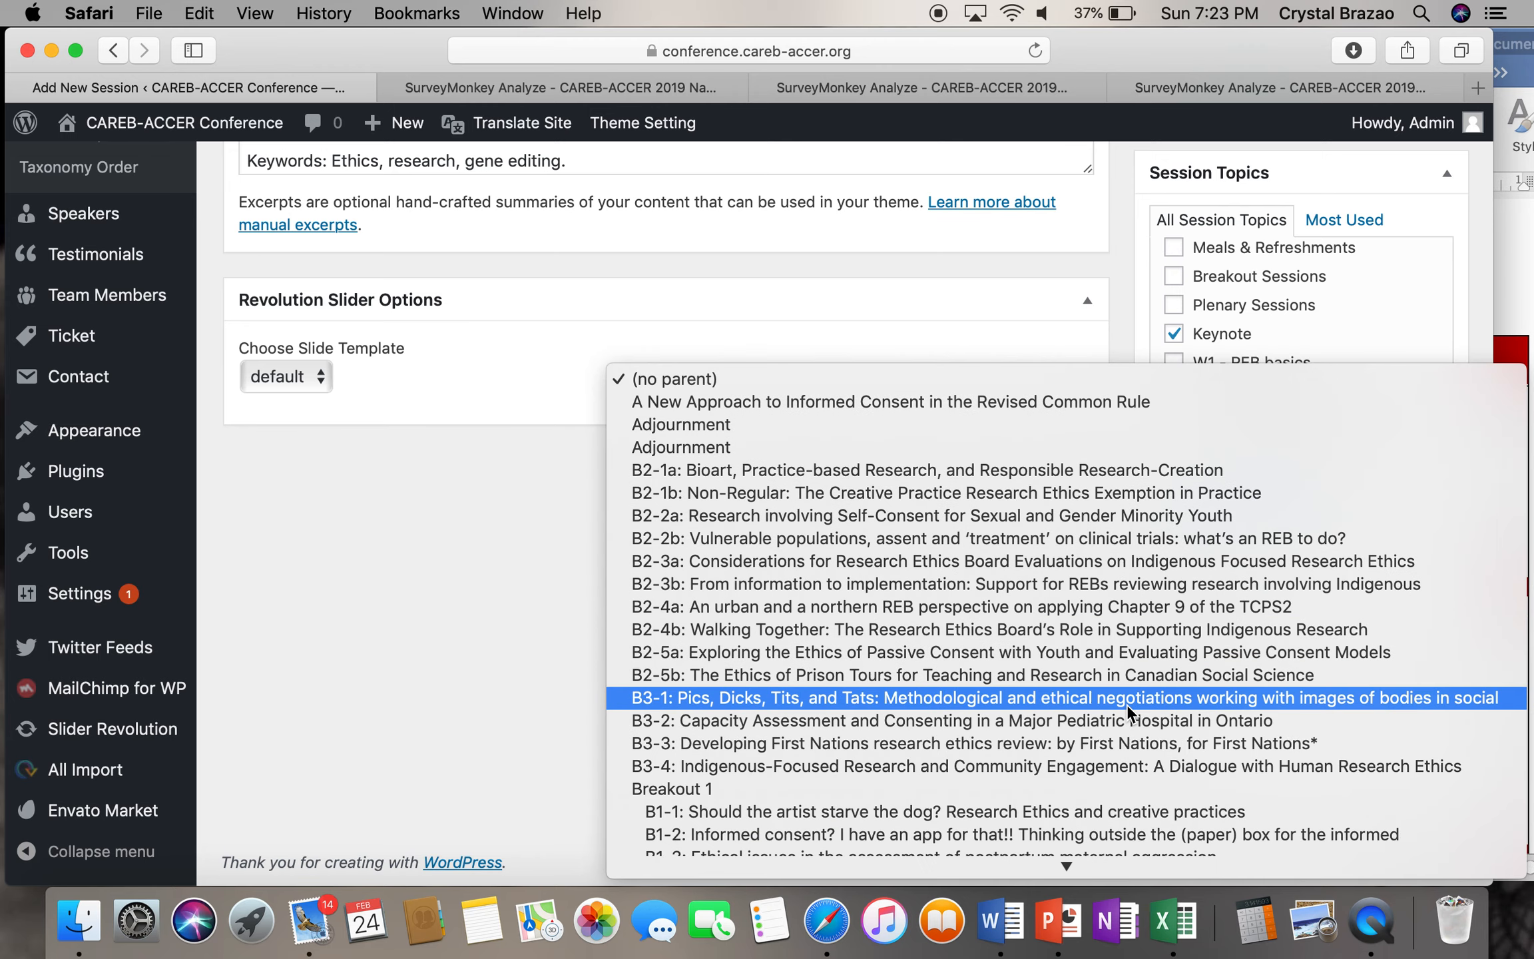
scroll(1127, 703, "down", 3)
scroll(1127, 705, "down", 5)
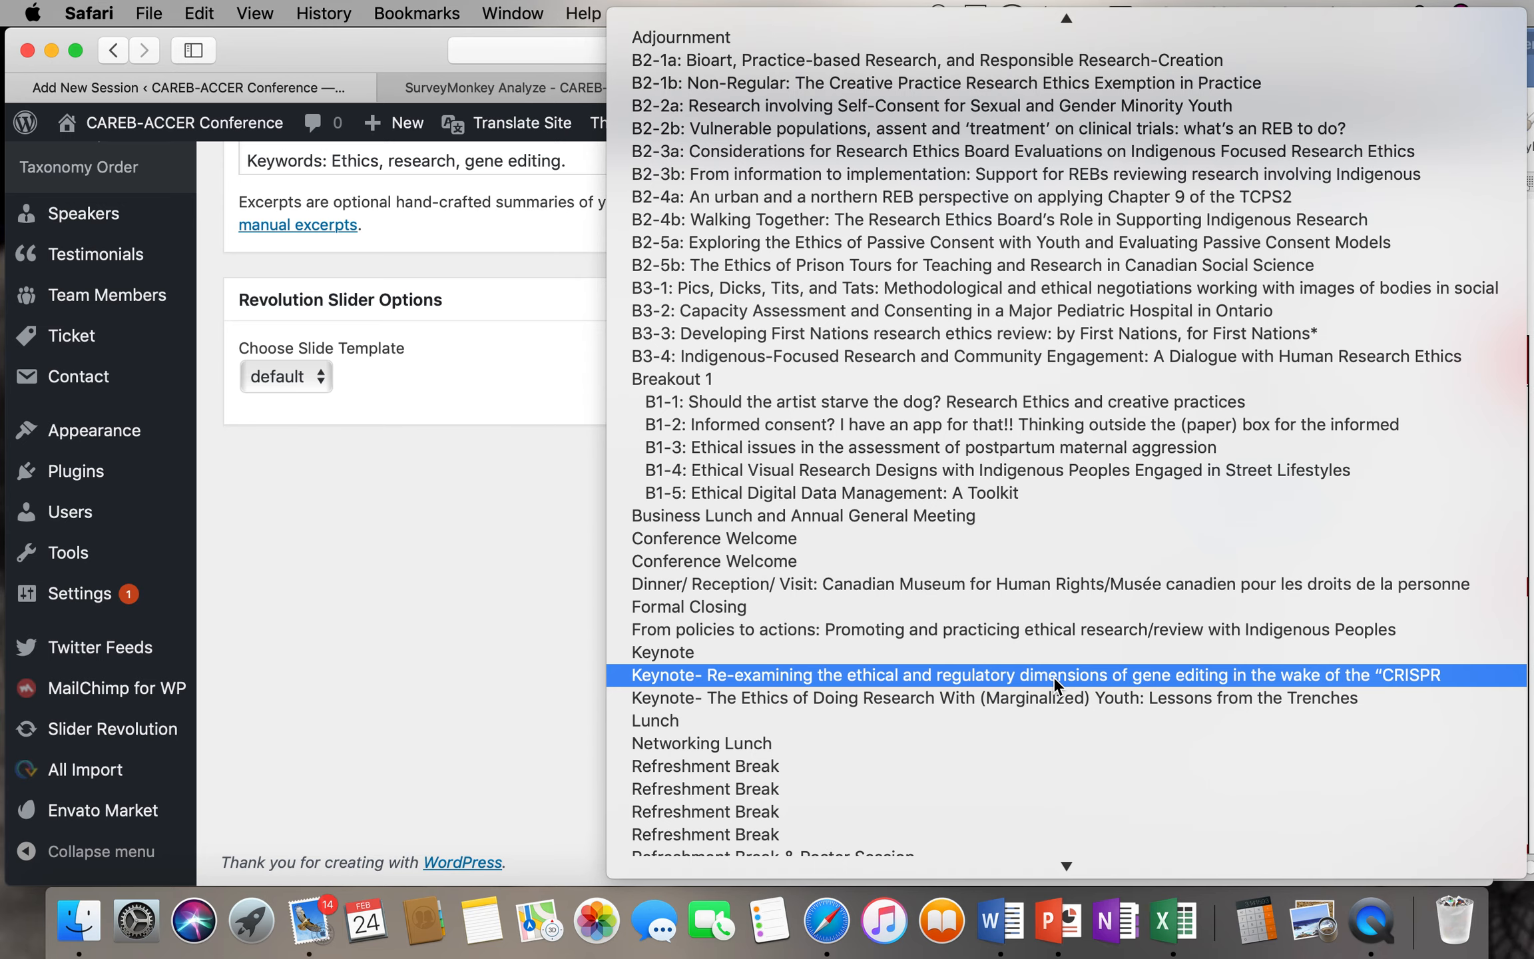
left_click(487, 641)
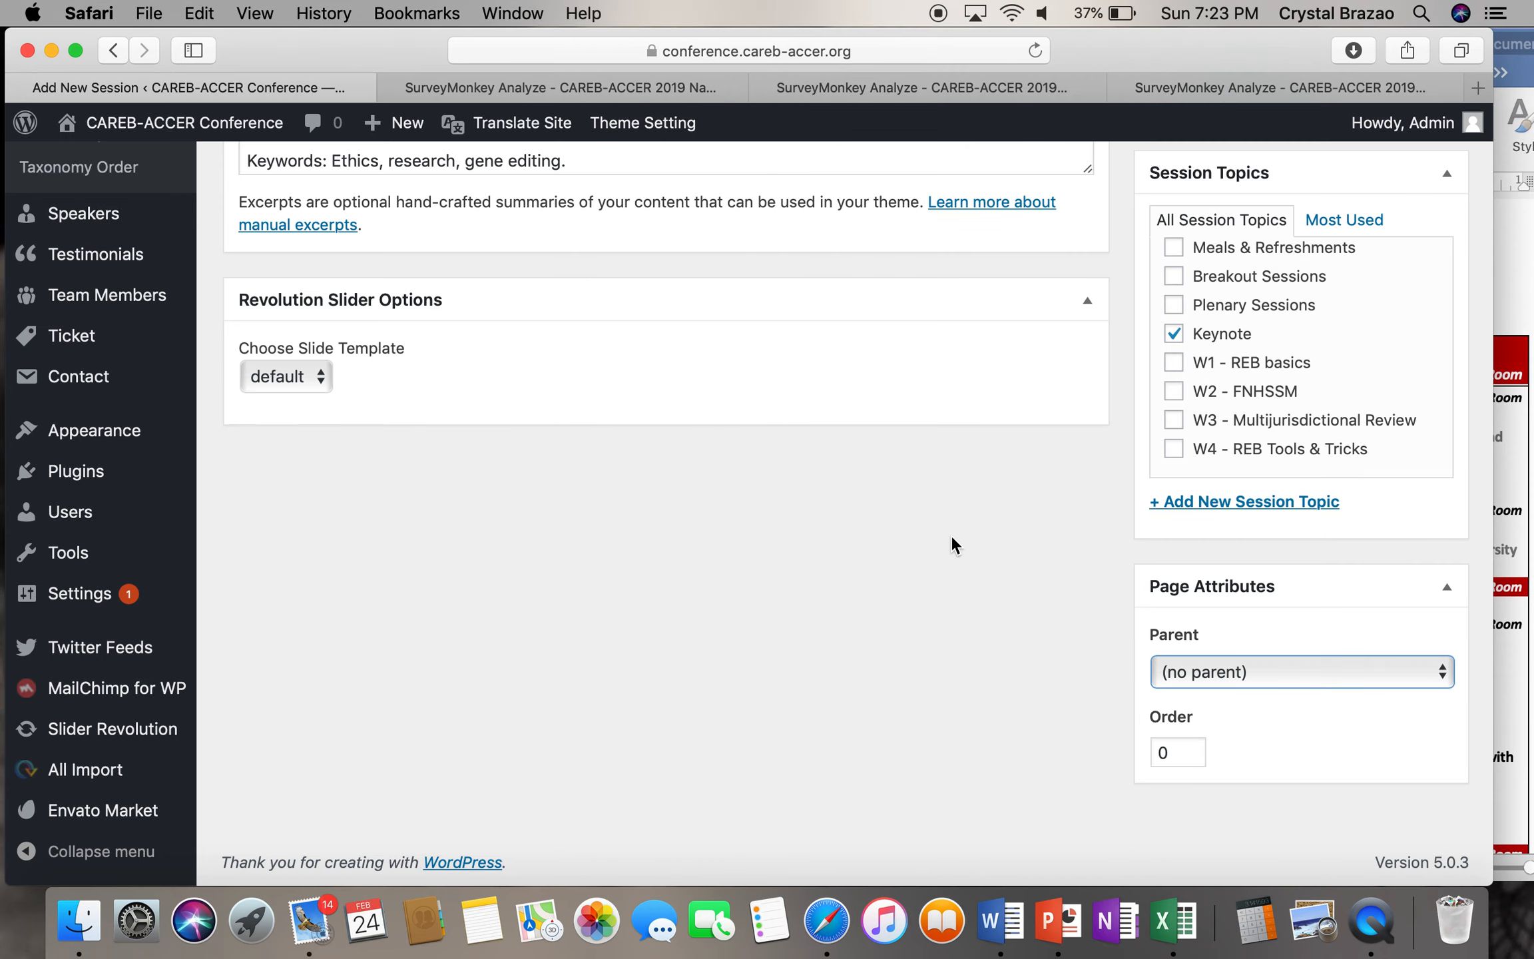
- Review the keynote test session, save it as a draft, and open the Sessions list
scroll(1126, 541, "up", 20)
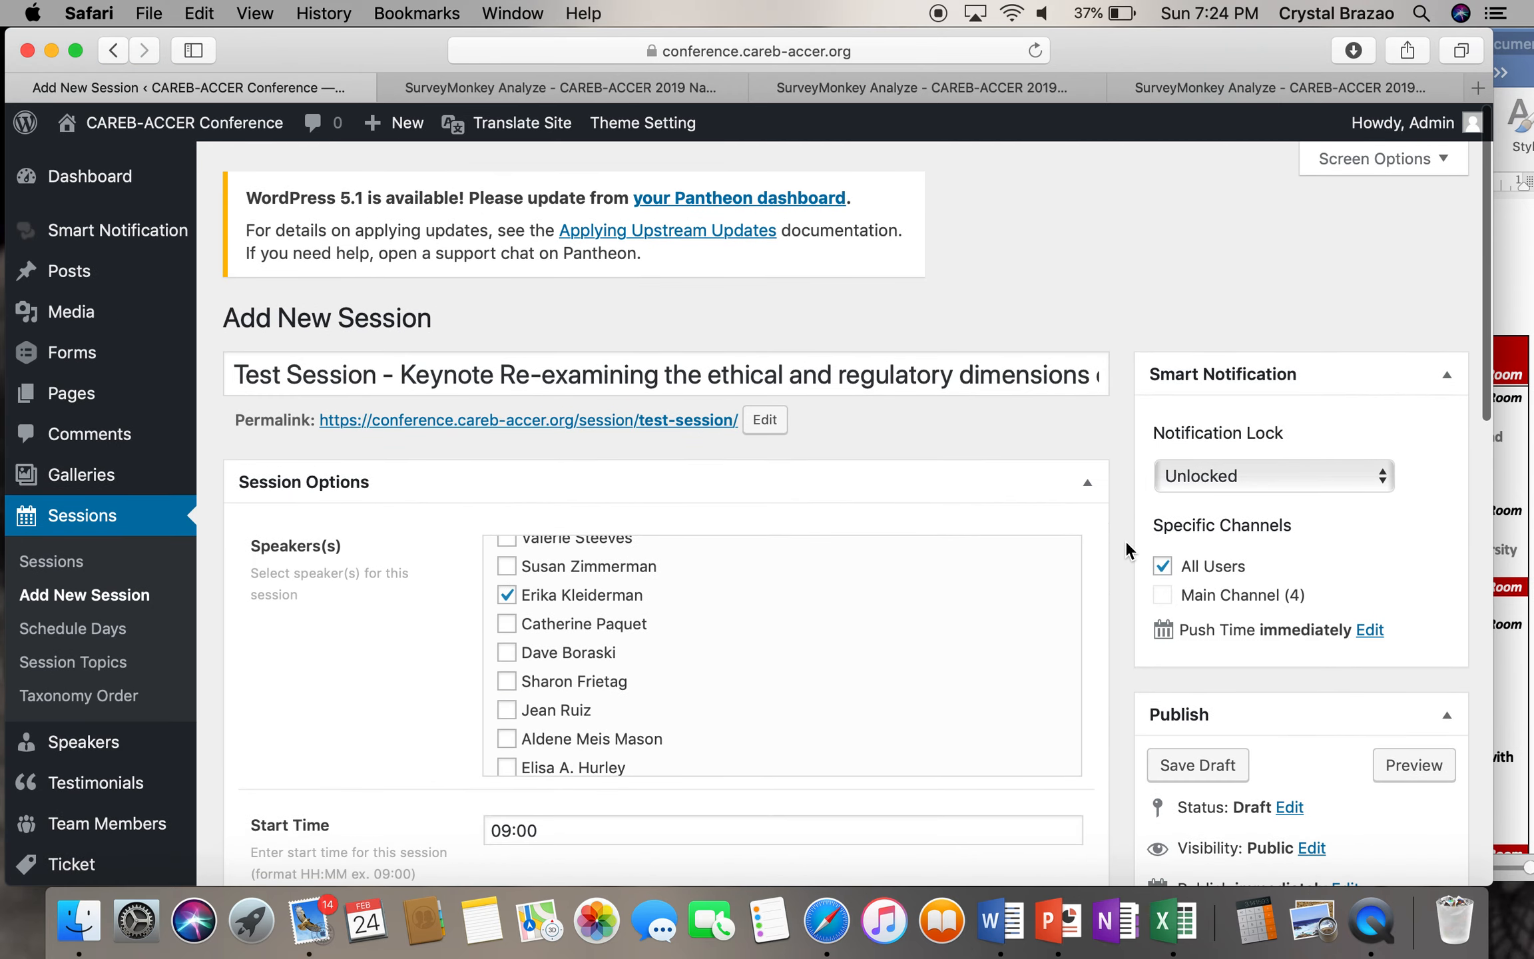
scroll(1125, 541, "down", 8)
scroll(1125, 541, "up", 8)
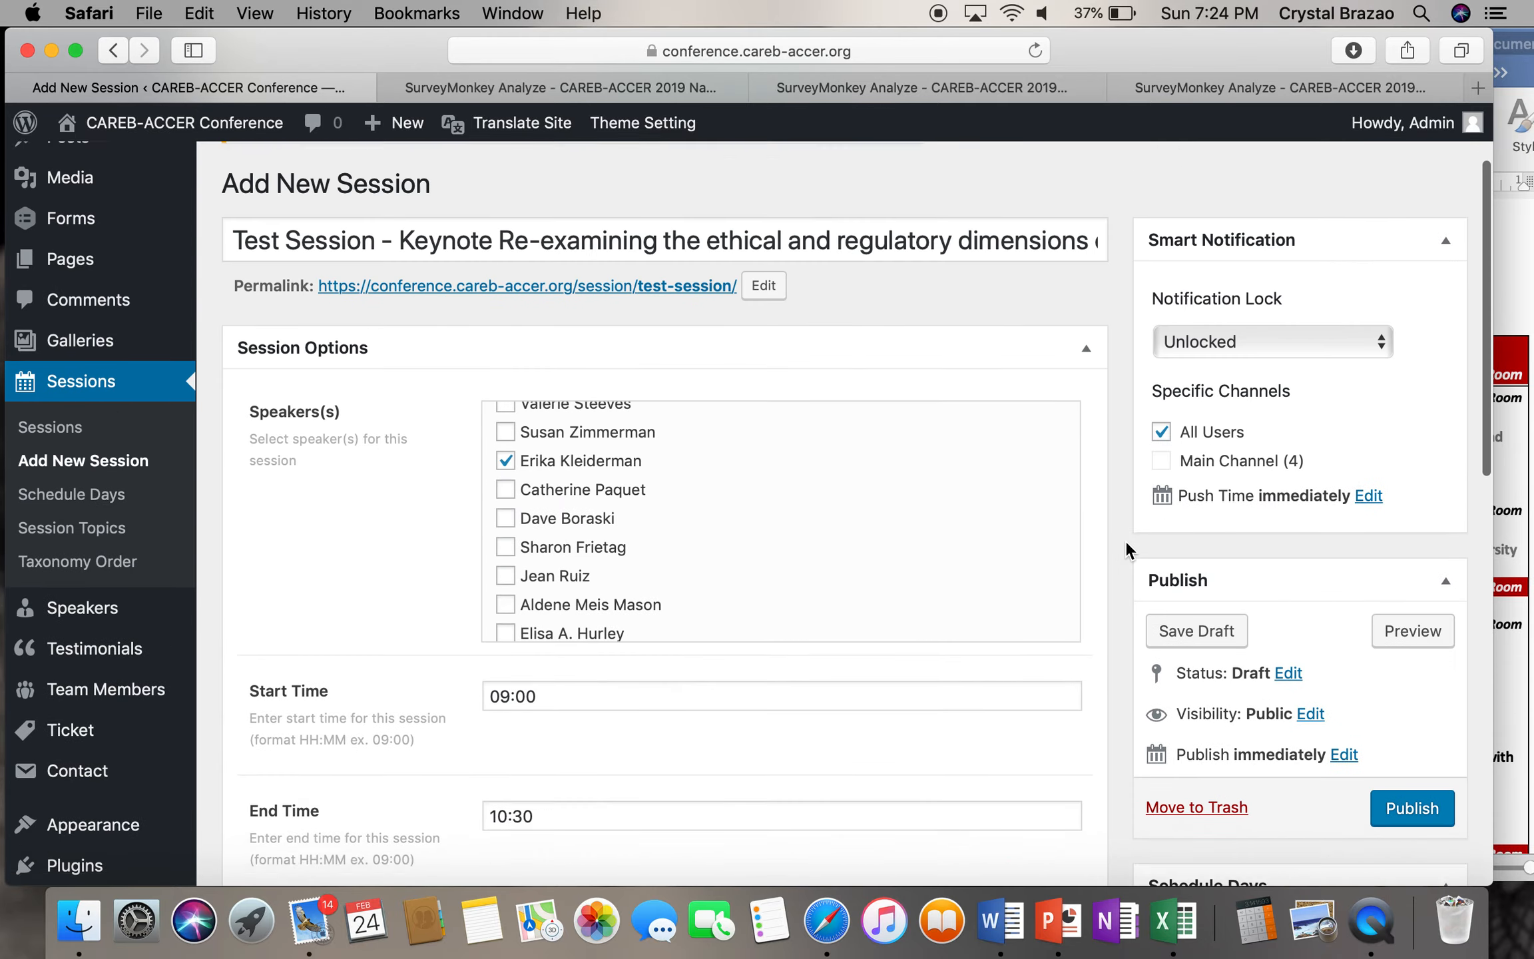
scroll(1089, 542, "down", 6)
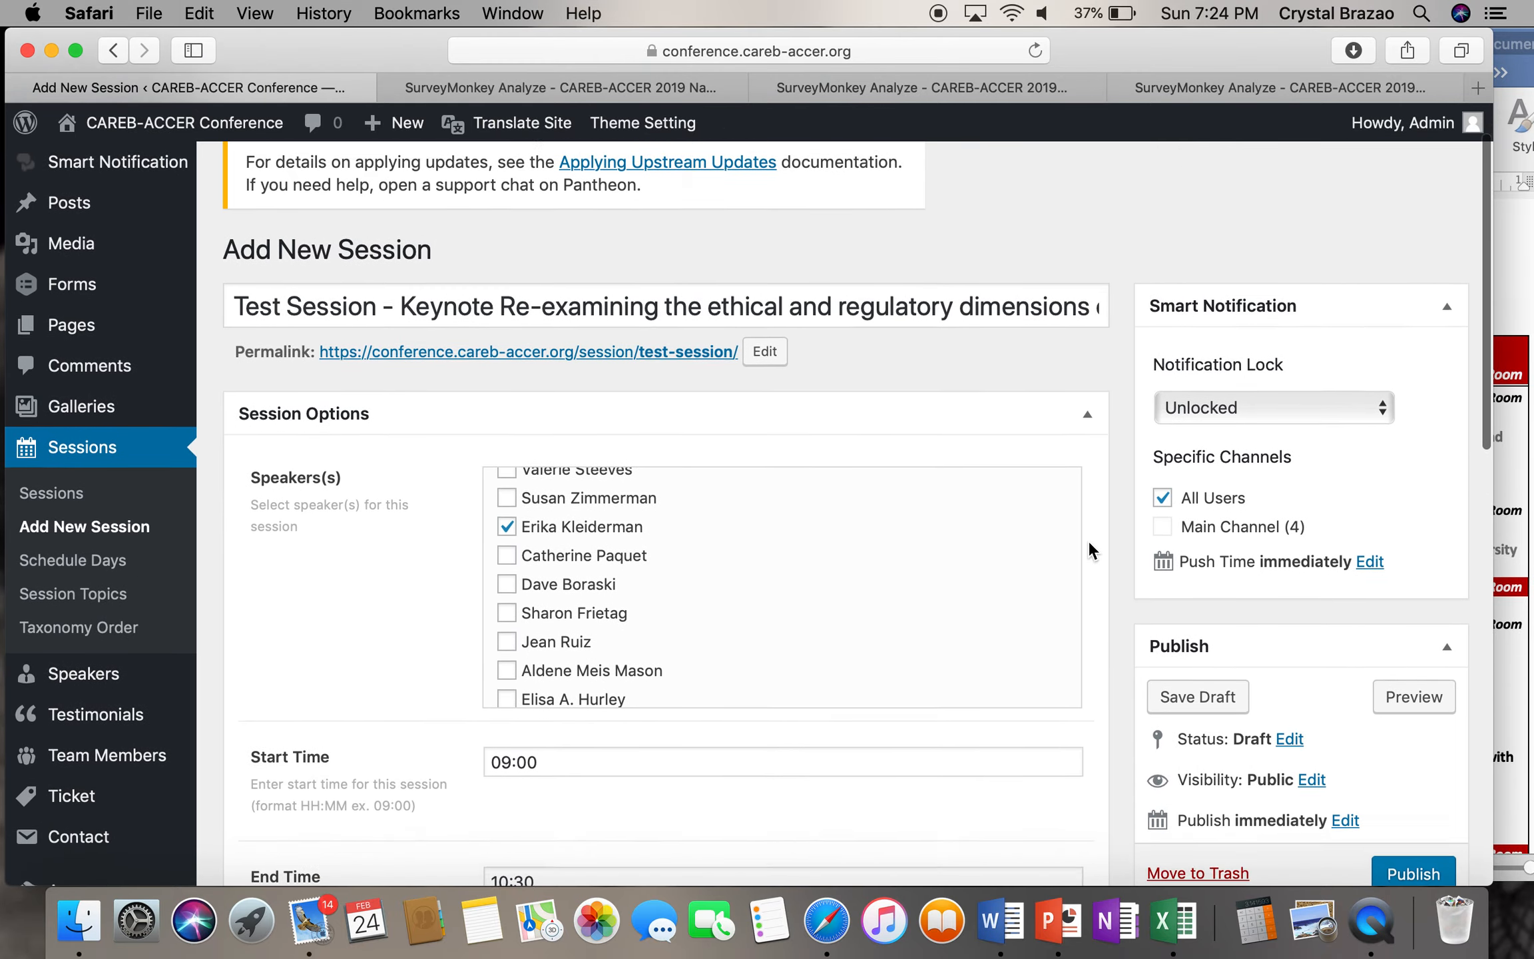
scroll(1088, 541, "down", 7)
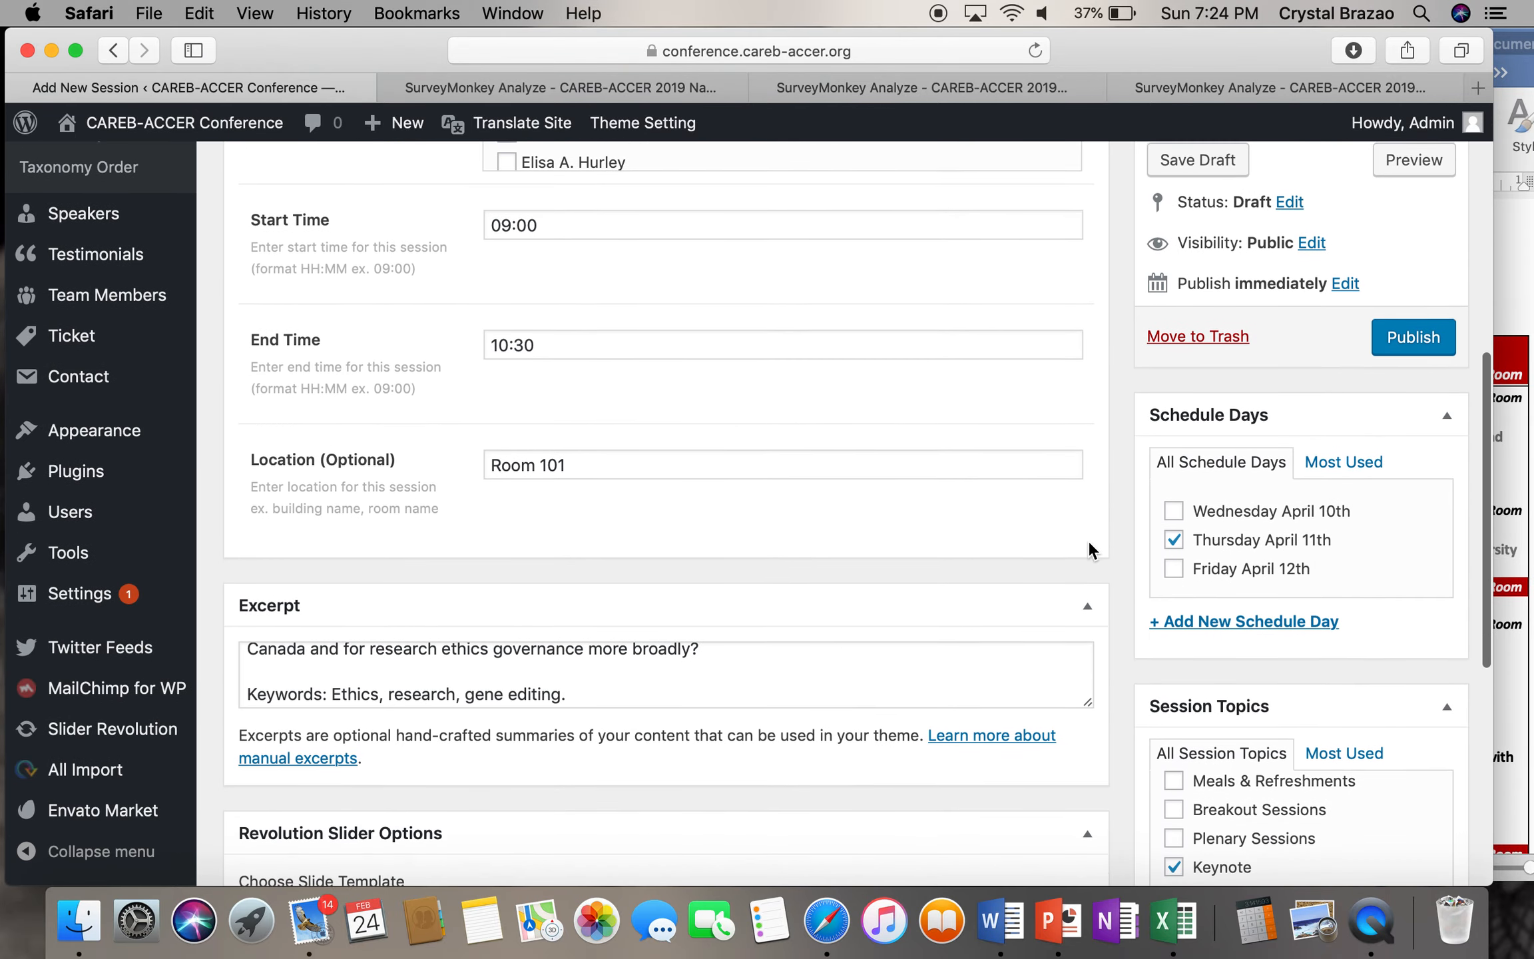
scroll(1088, 541, "up", 6)
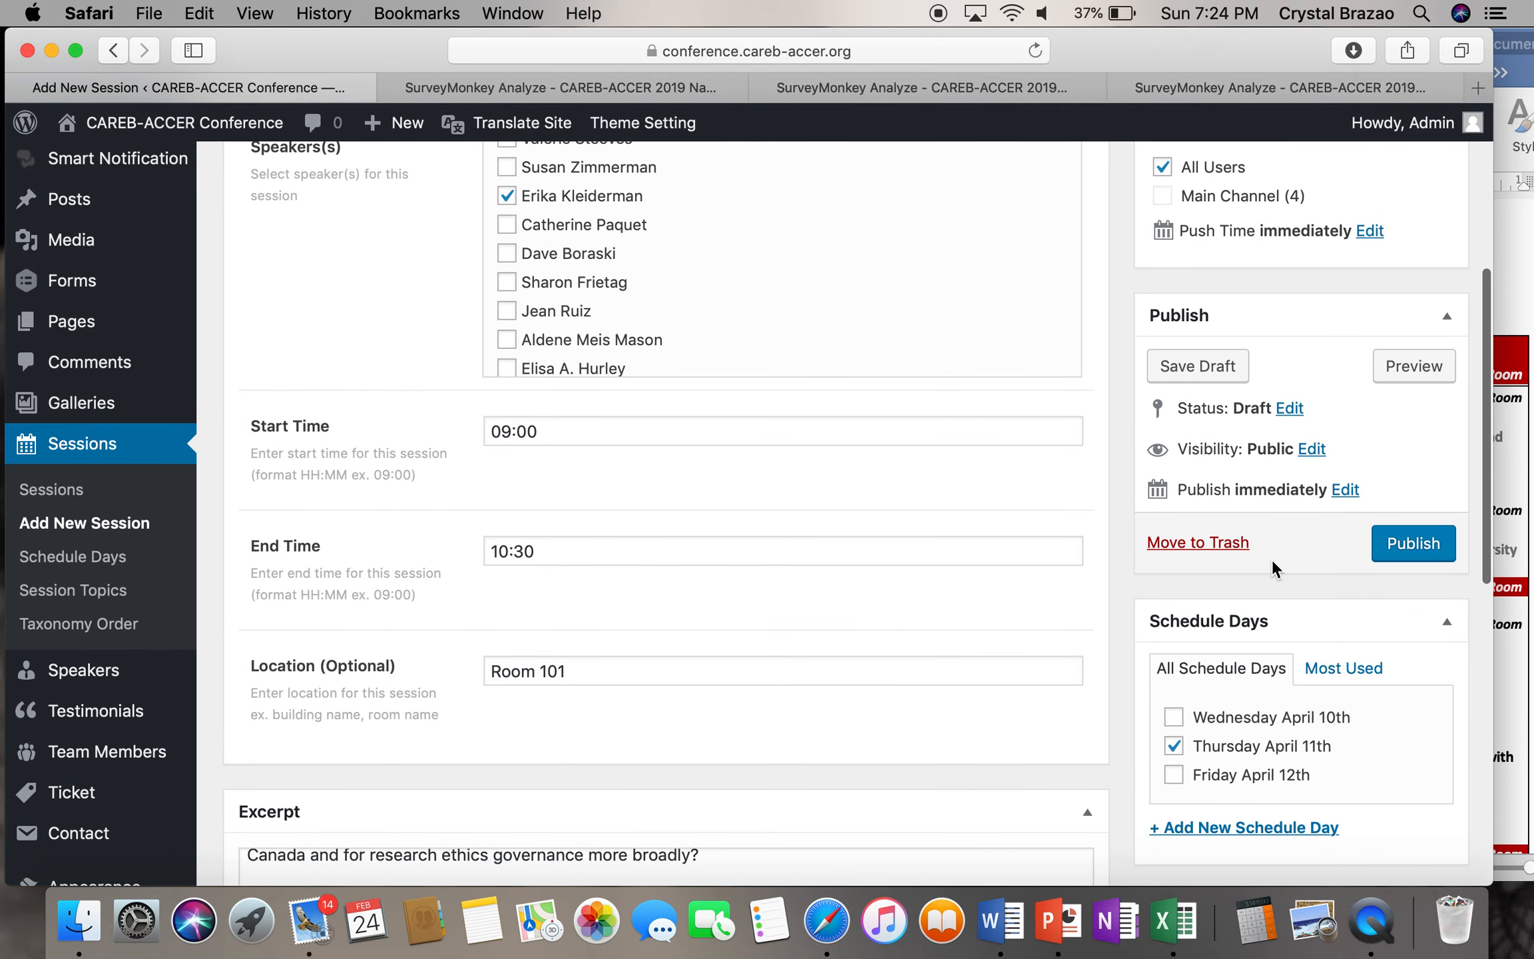
left_click(1189, 371)
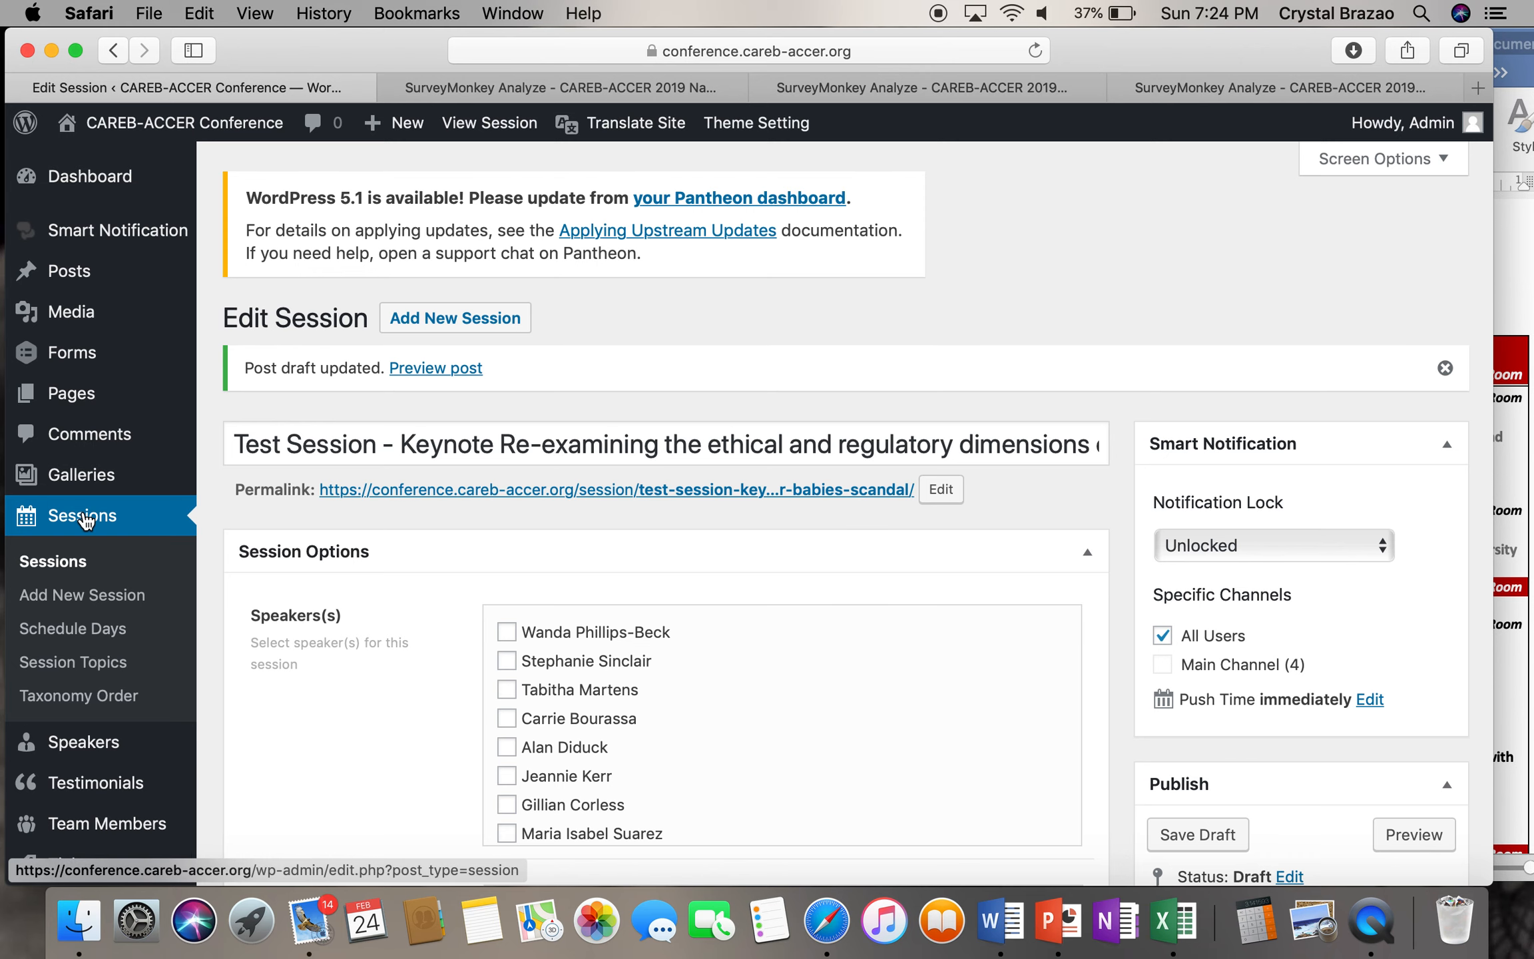
left_click(86, 520)
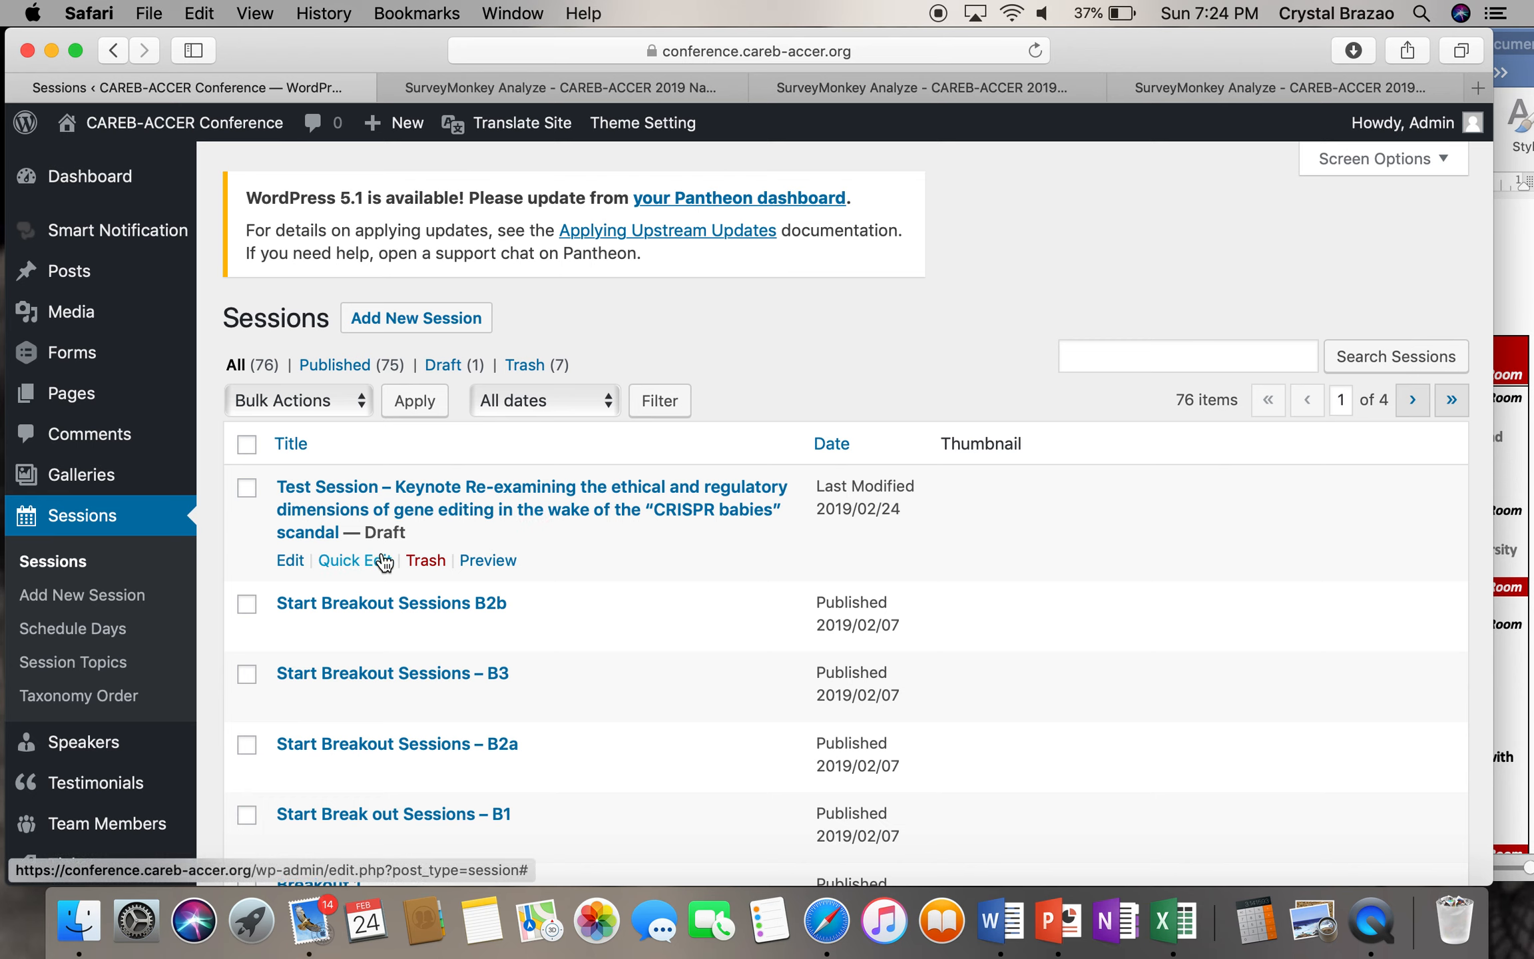
- Trash the draft Test Session, view Trash (8), then filter to Published (75) sessions
scroll(604, 582, "down", 5)
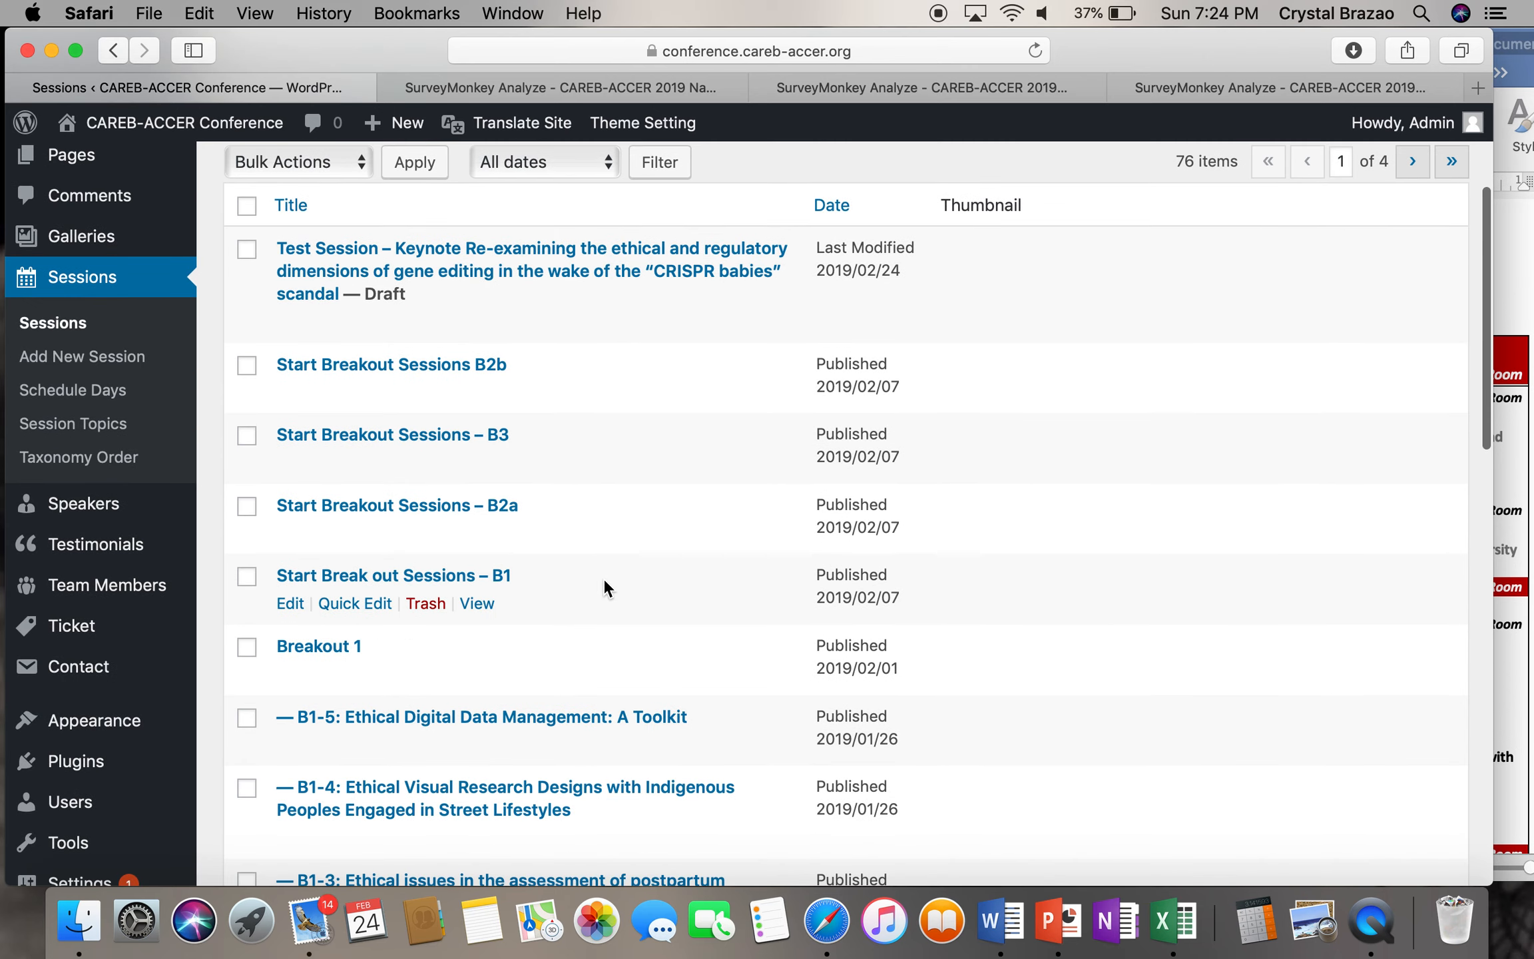
scroll(596, 578, "down", 5)
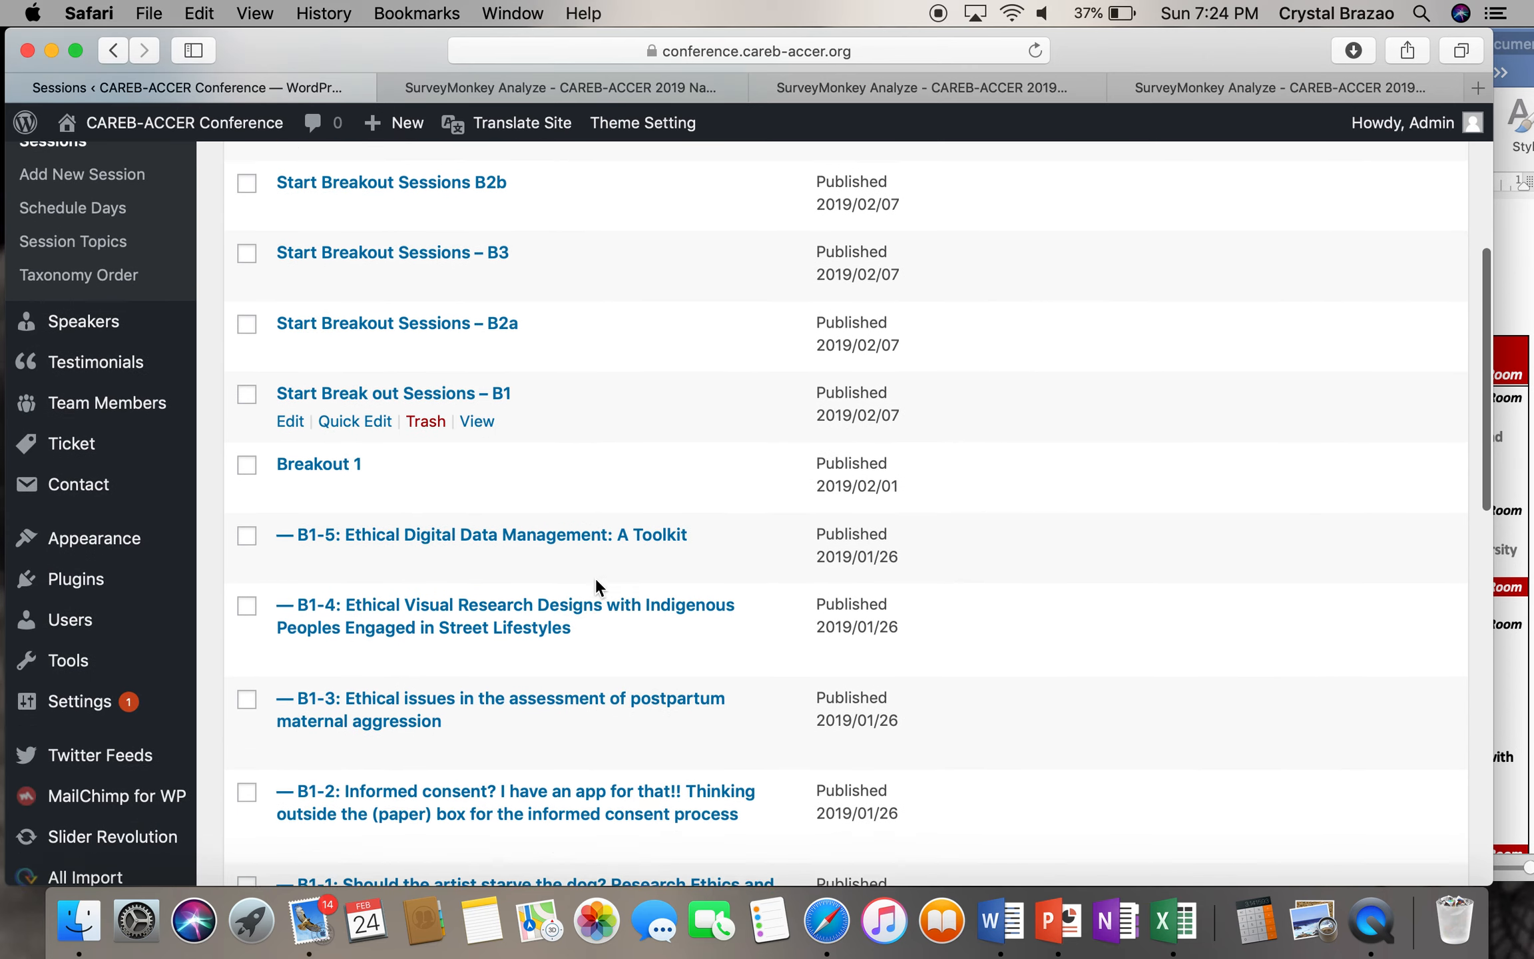
scroll(596, 577, "up", 10)
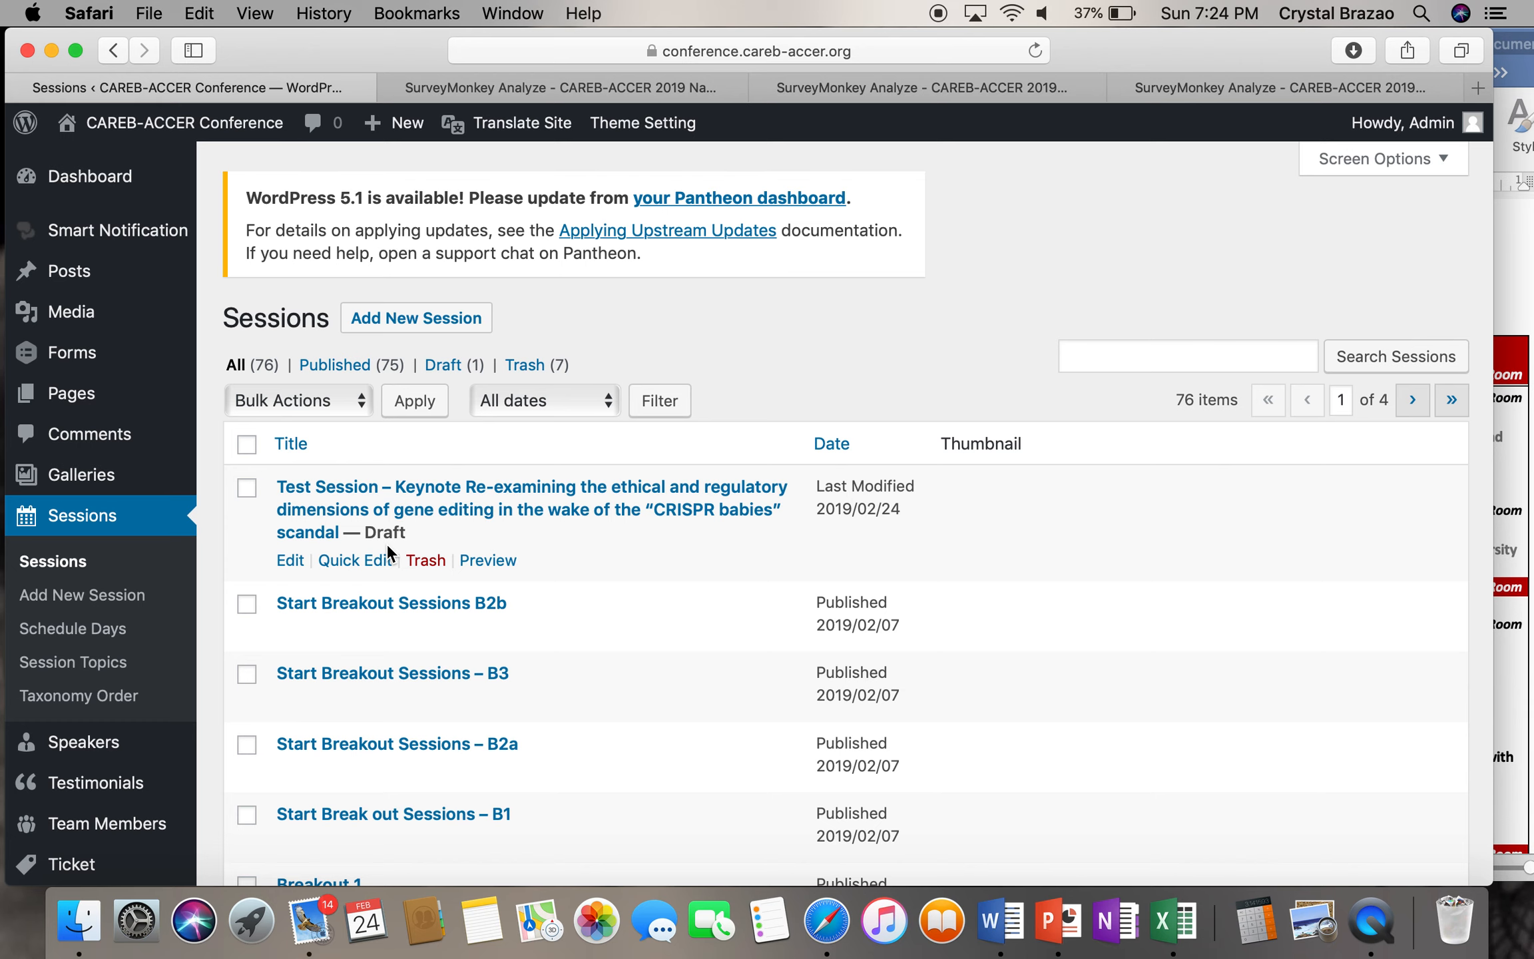
left_click(425, 561)
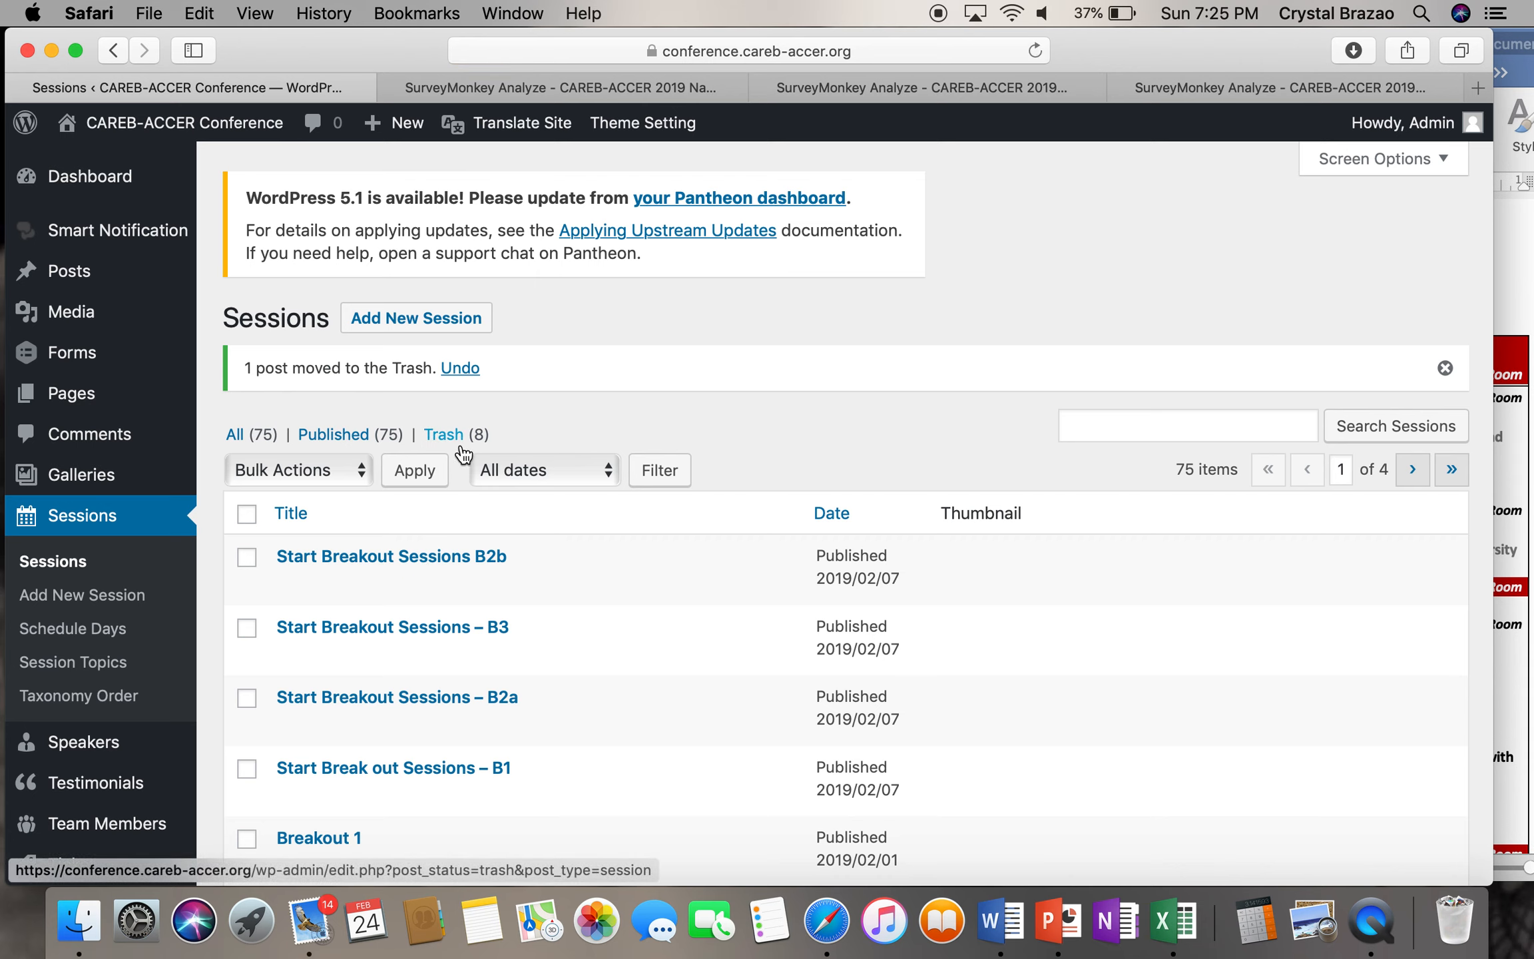
left_click(438, 436)
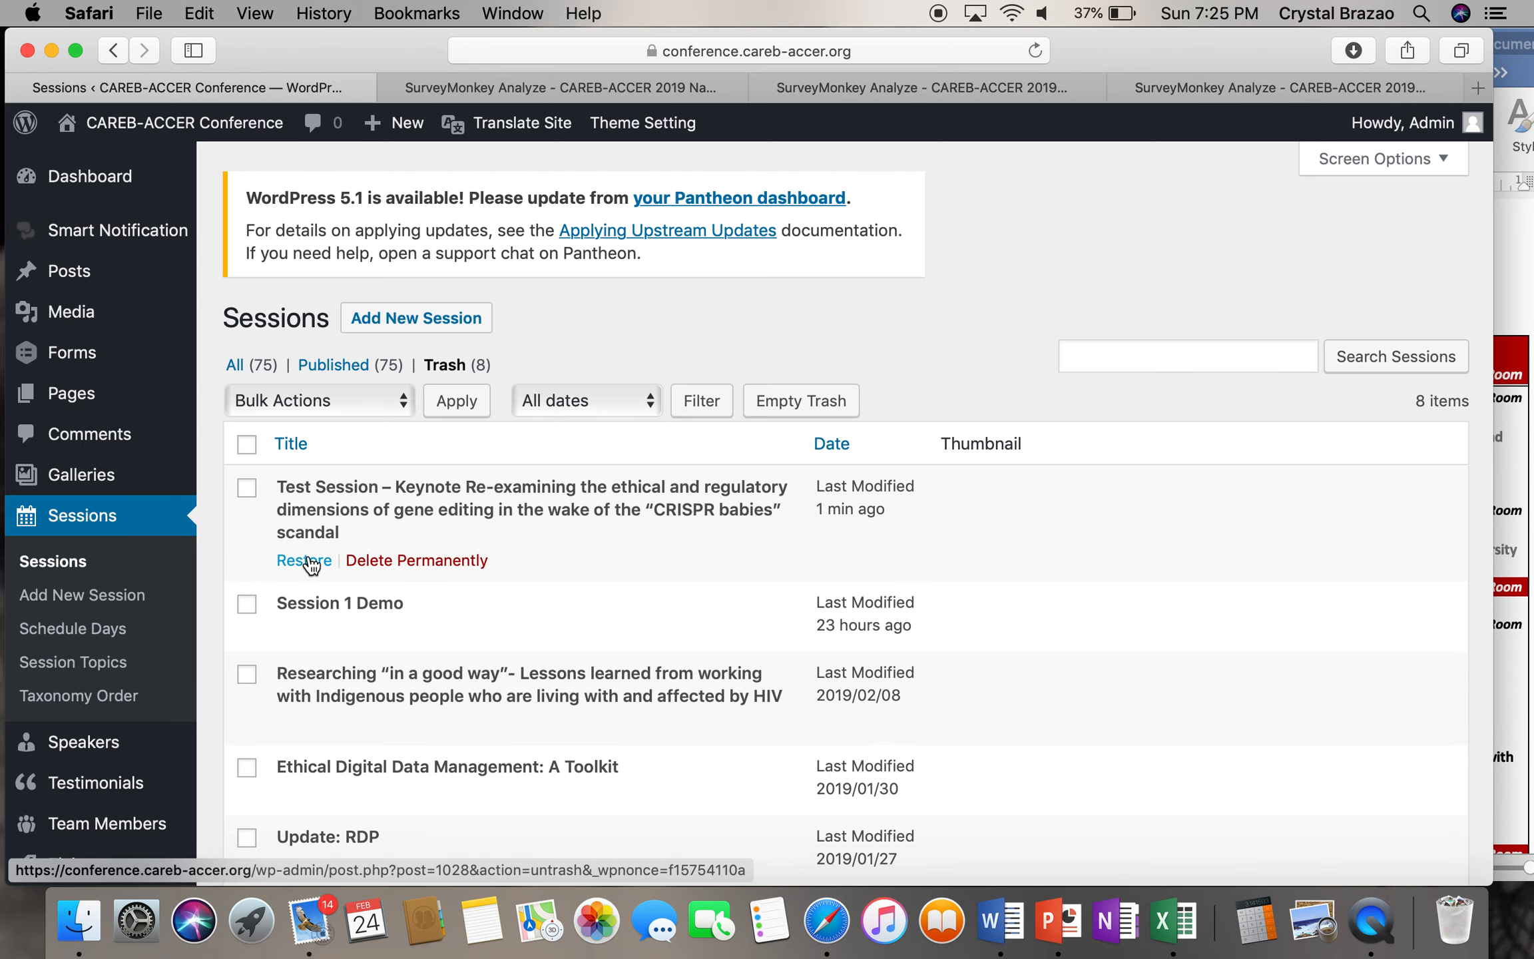
left_click(335, 366)
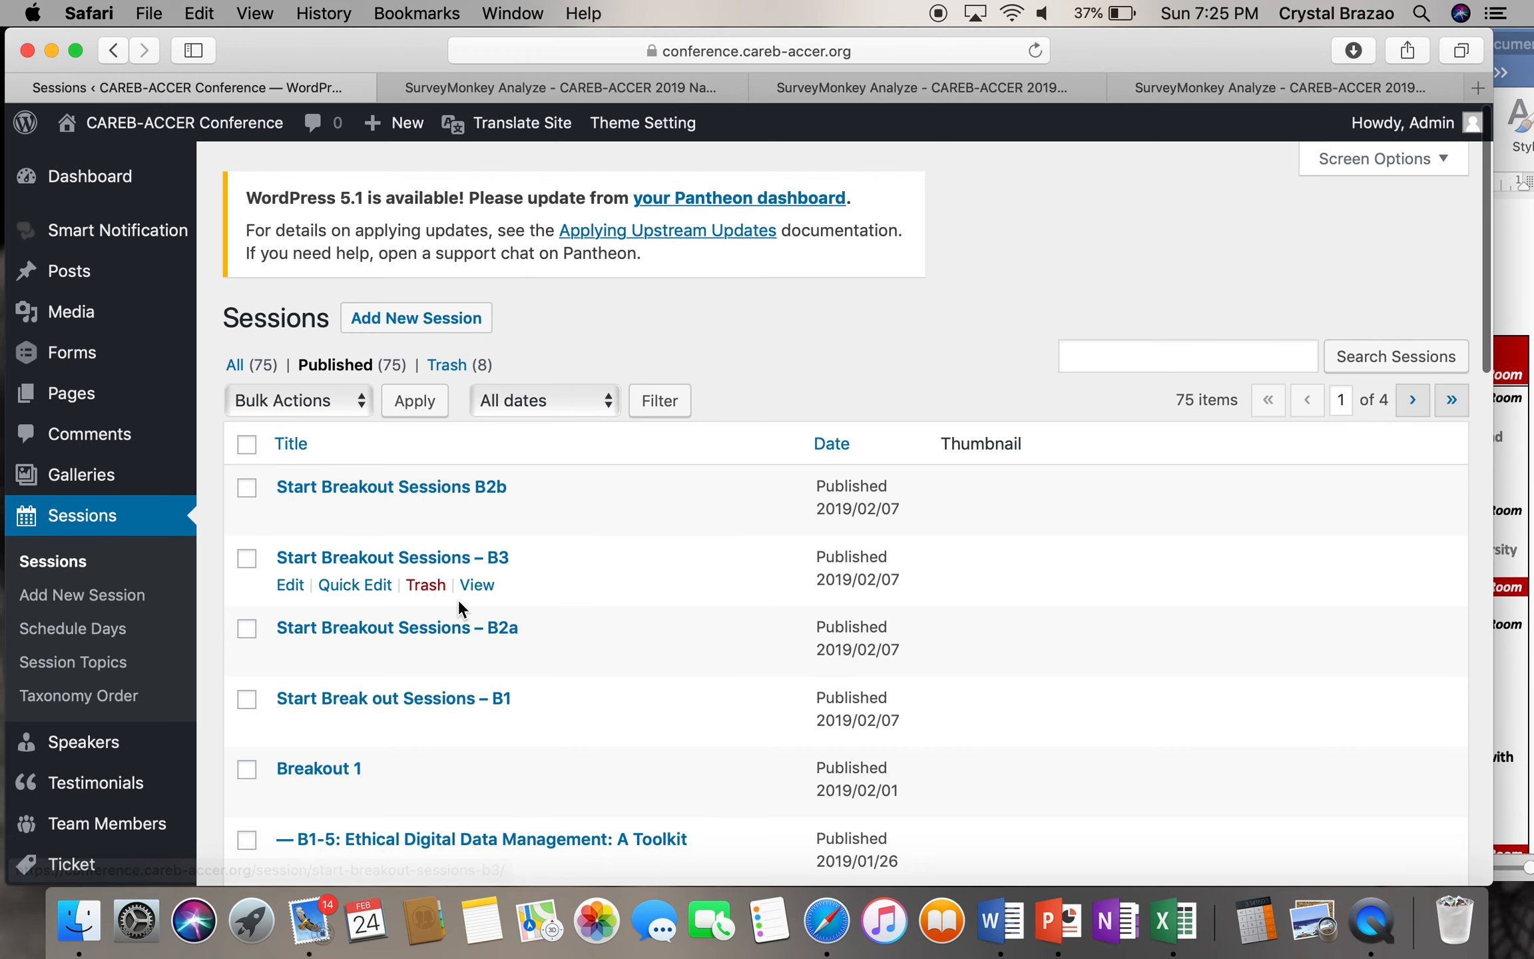
left_click(1520, 490)
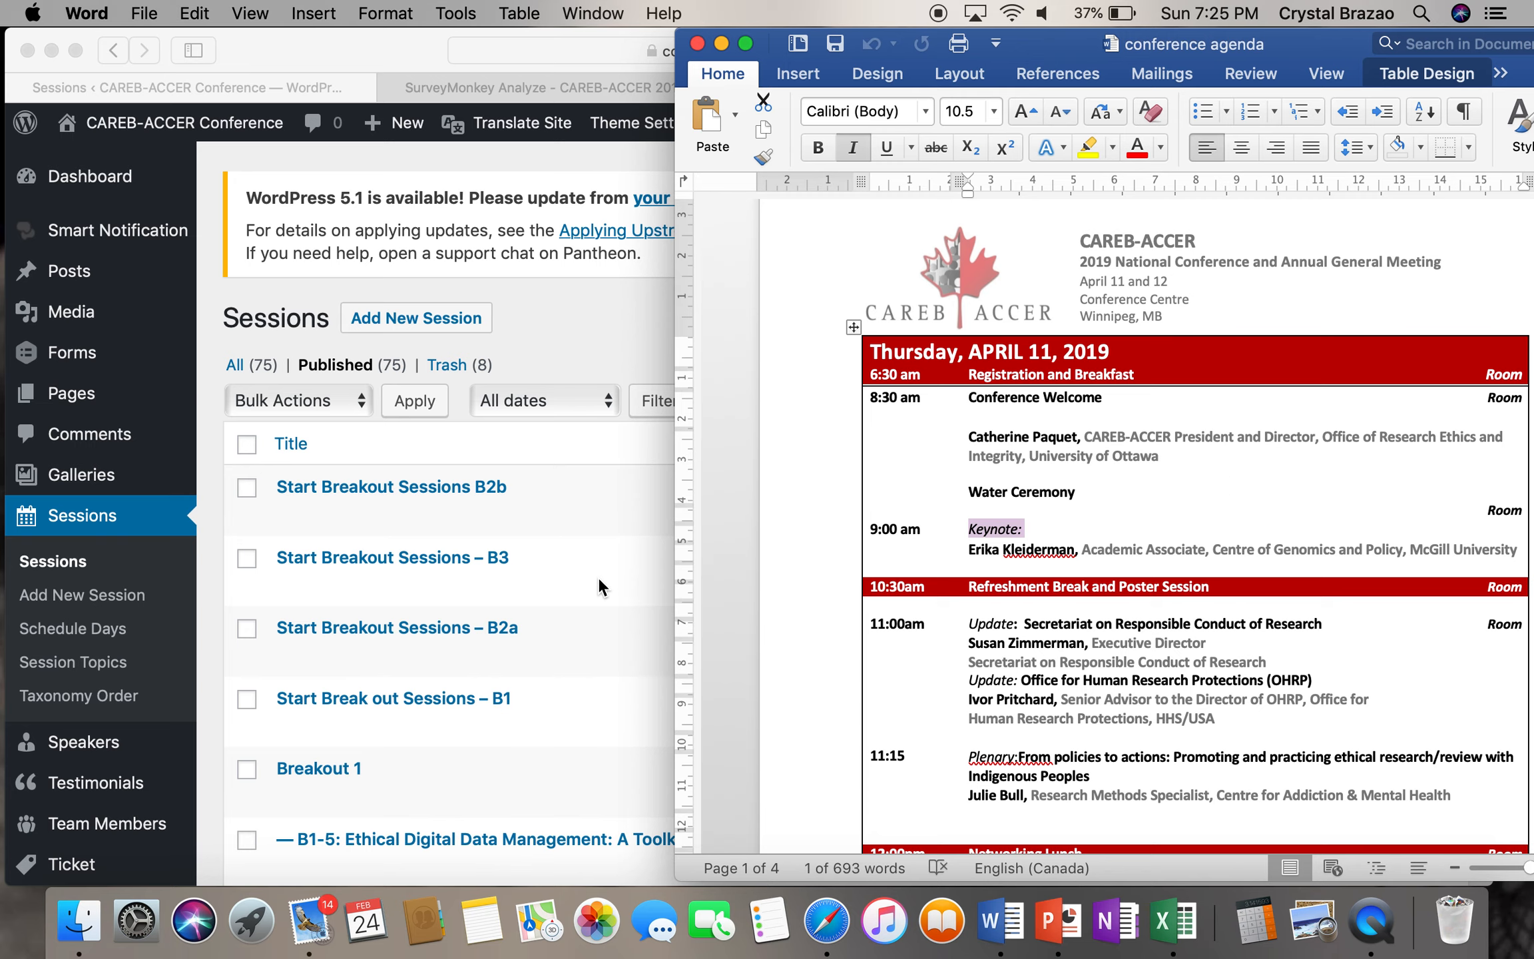
- Open the published 'Start Breakout Sessions B2b' session in the editor
scroll(597, 577, "down", 5)
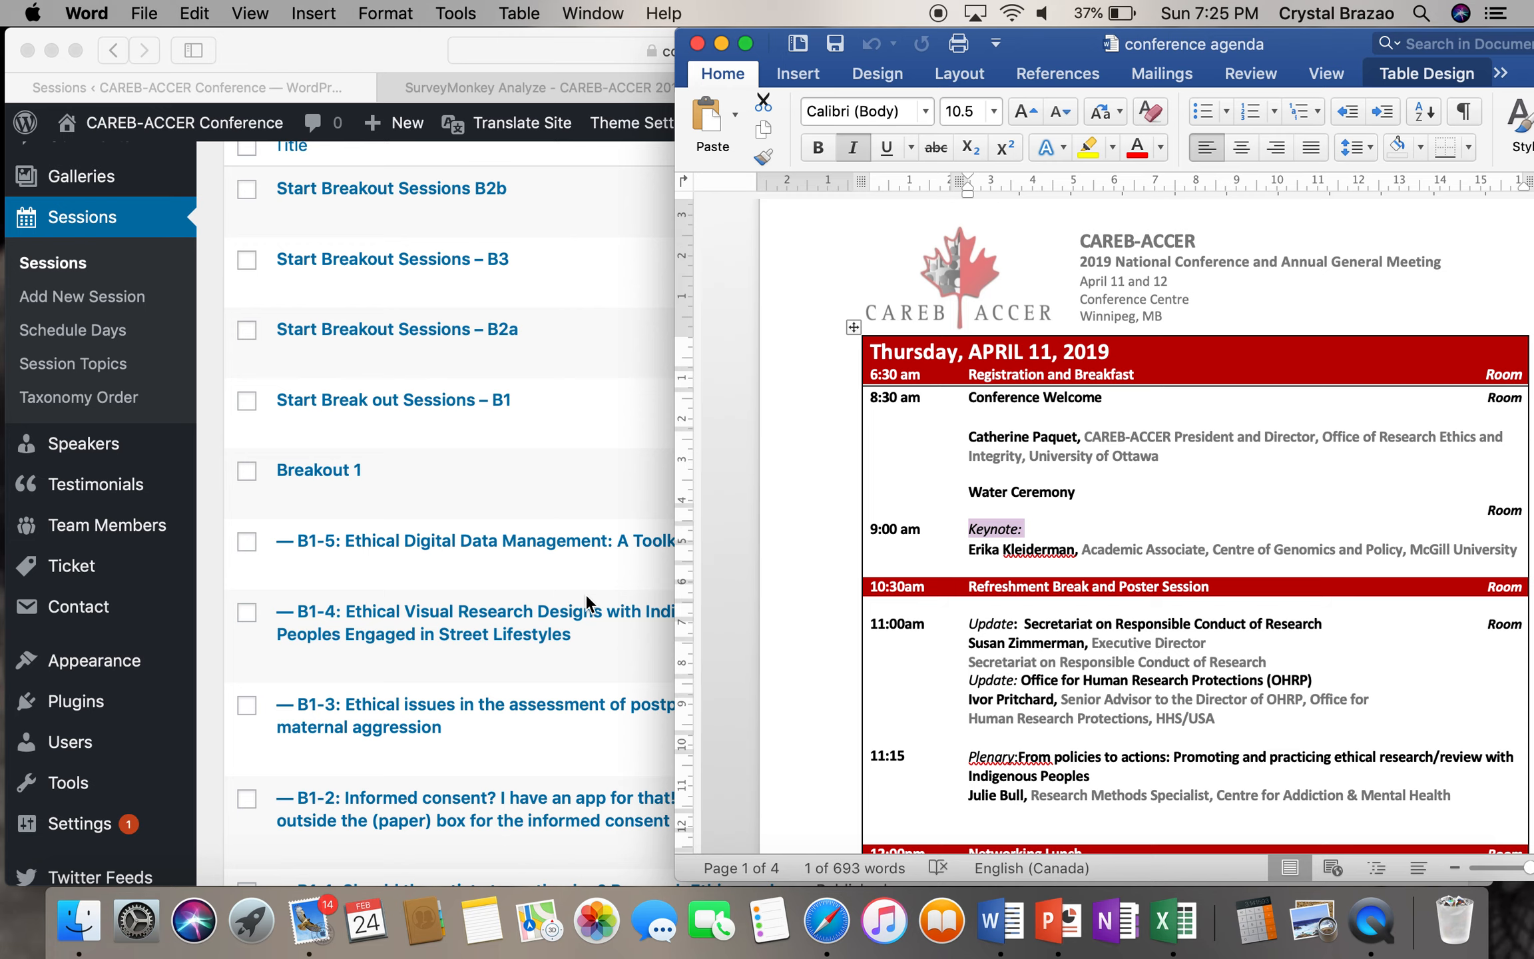
left_click(585, 594)
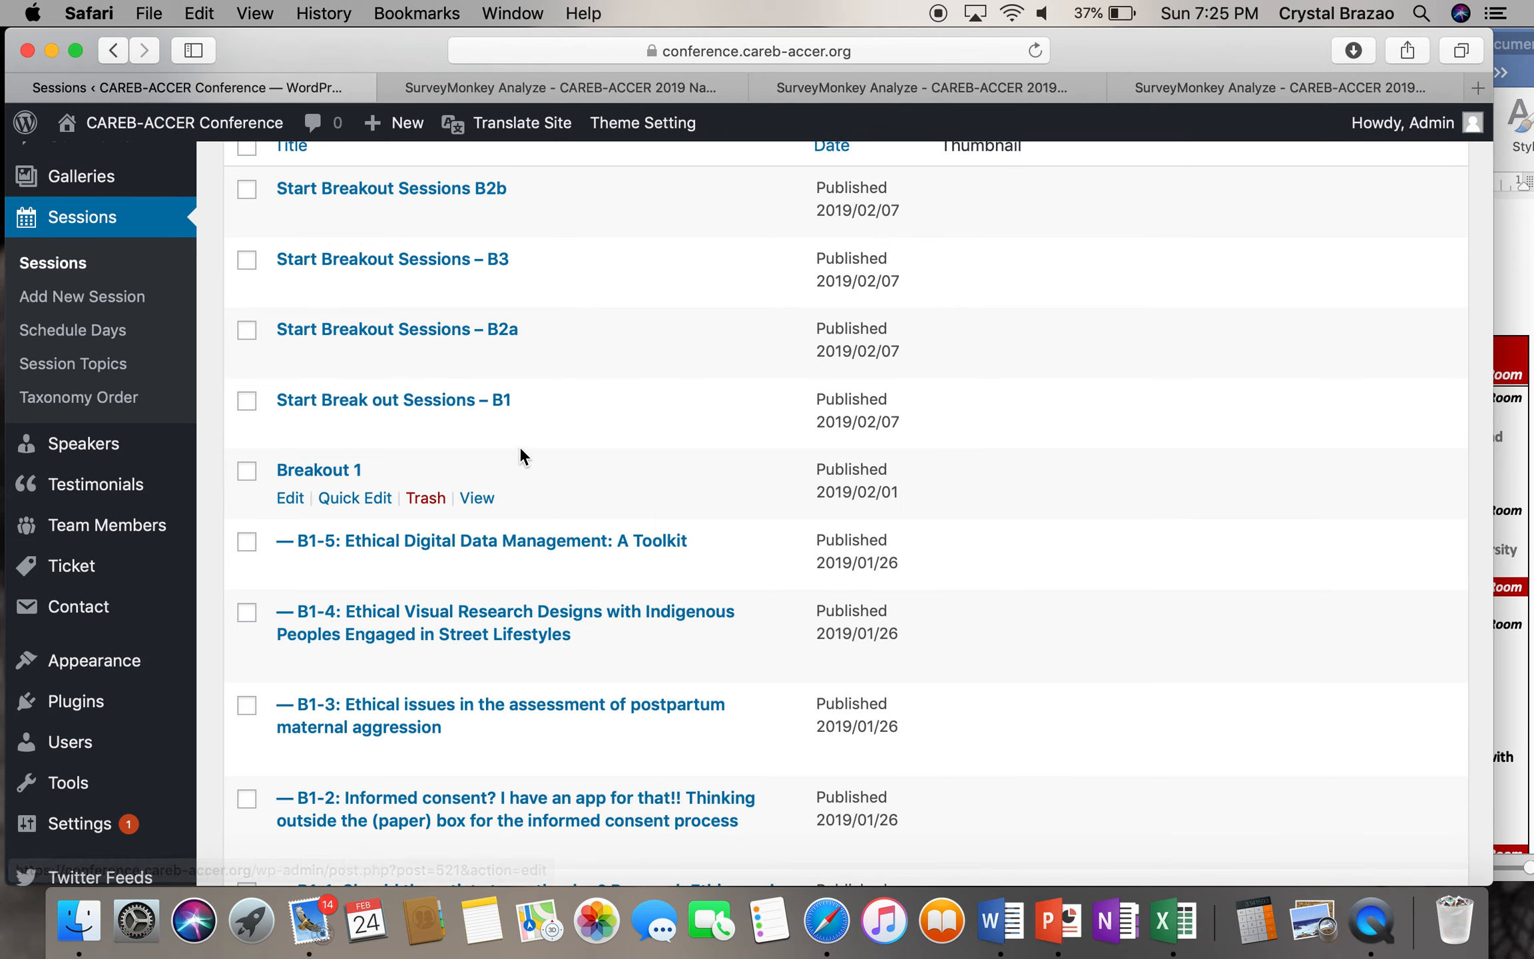
scroll(521, 450, "up", 5)
left_click(370, 443)
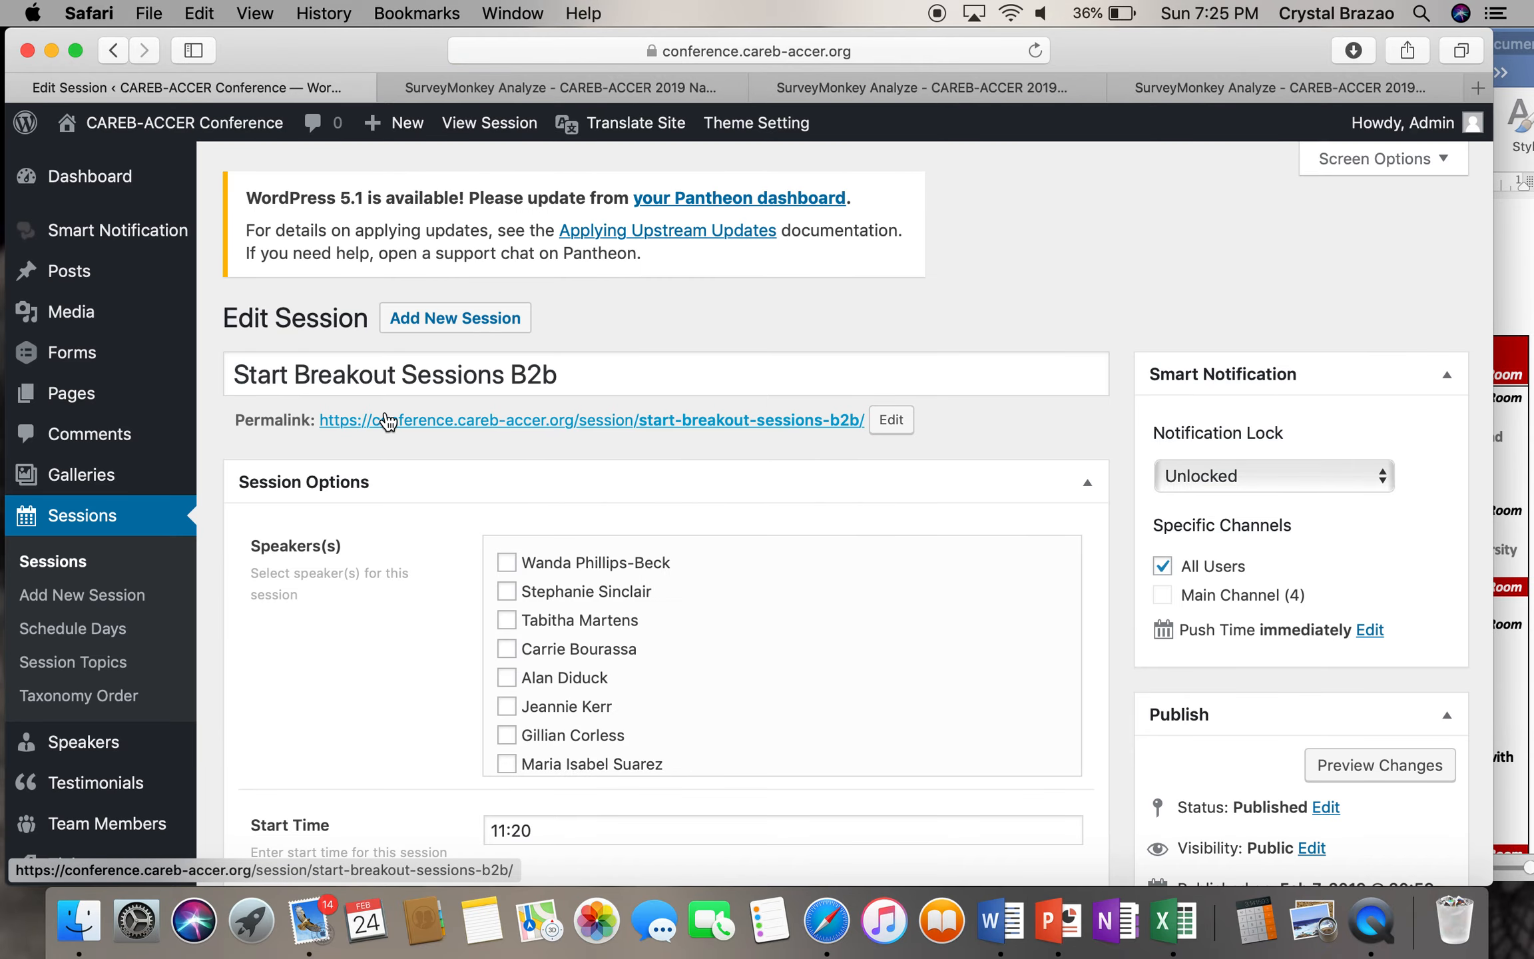
left_click(1515, 474)
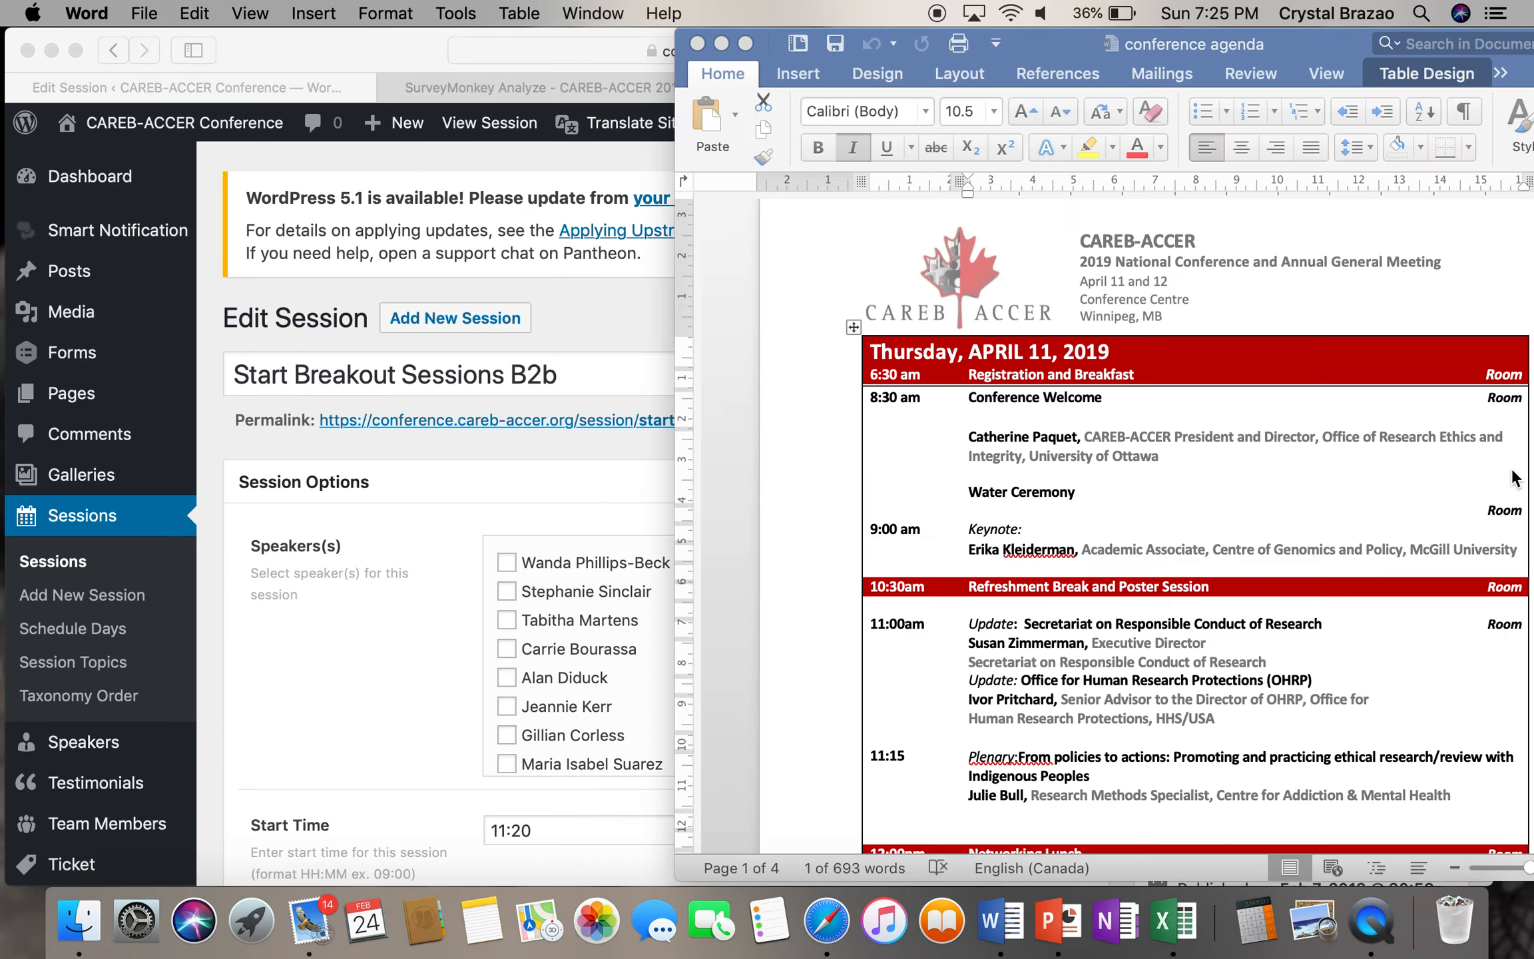
- Scroll the Word agenda to page 3's Friday 10:45–12:00 Workshops concurrent breakouts
scroll(1512, 469, "down", 15)
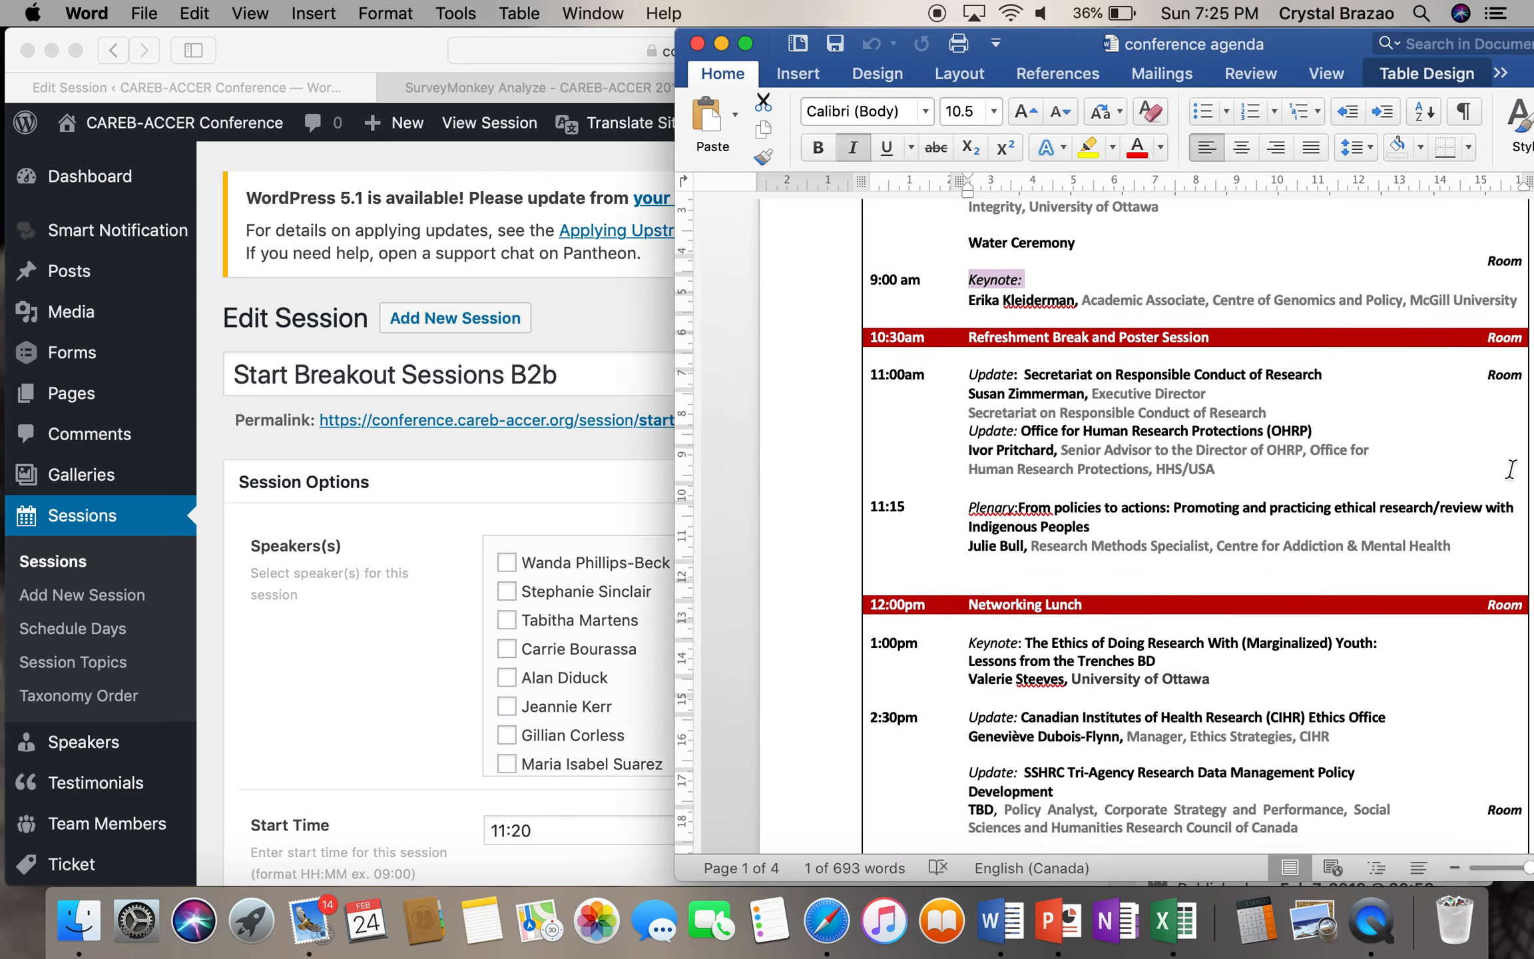
scroll(1512, 469, "down", 15)
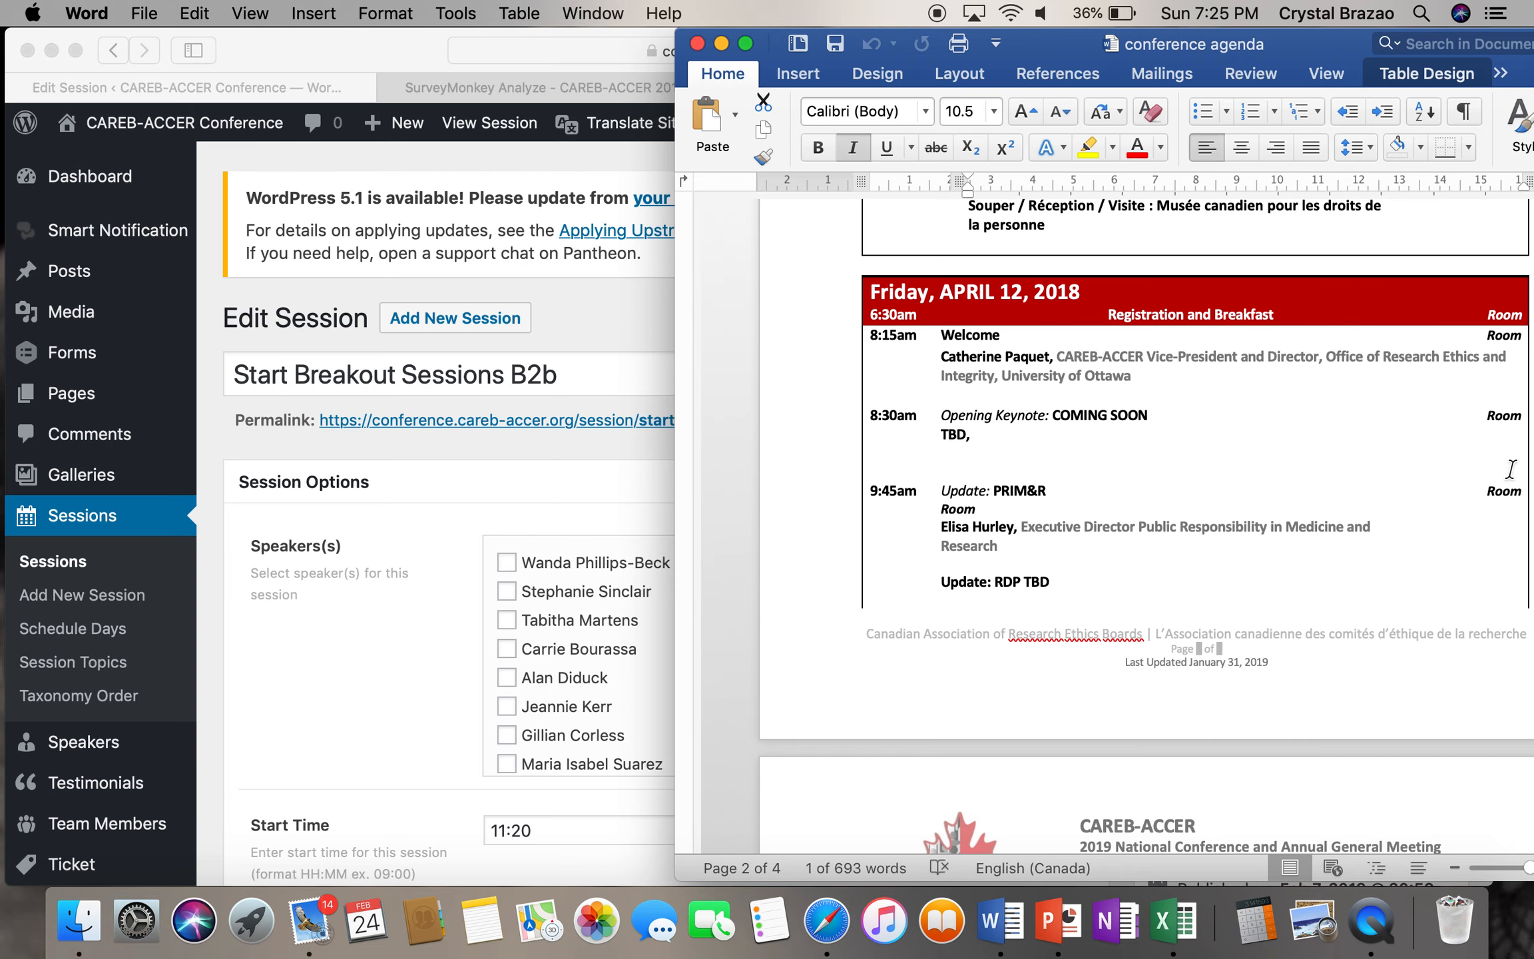
left_click(593, 462)
scroll(593, 462, "down", 10)
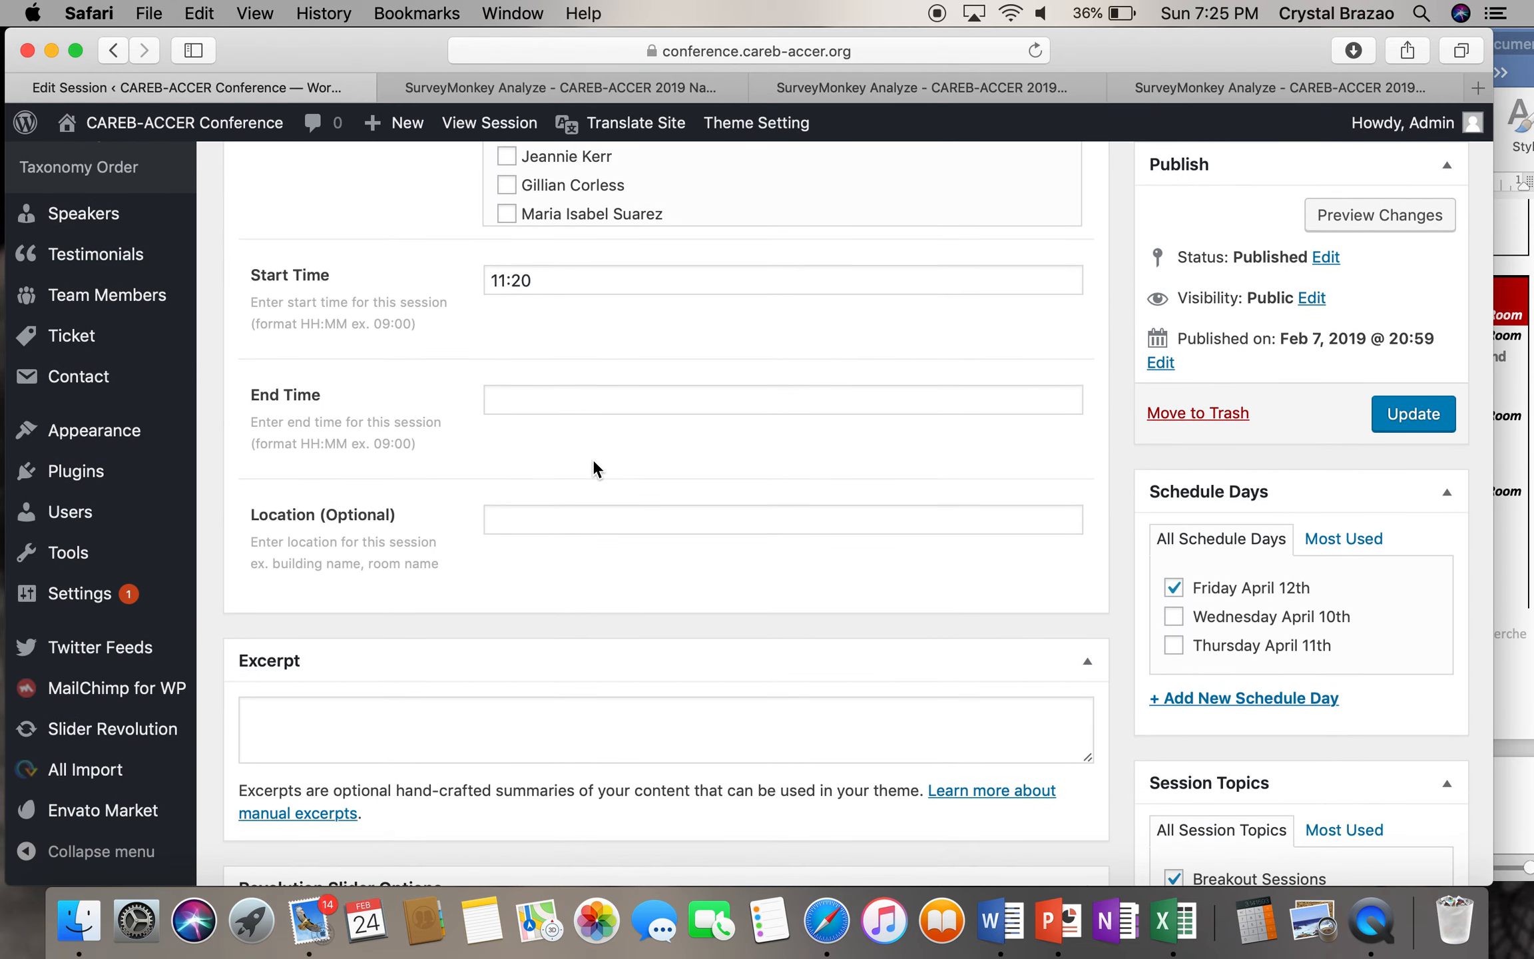
left_click(1506, 659)
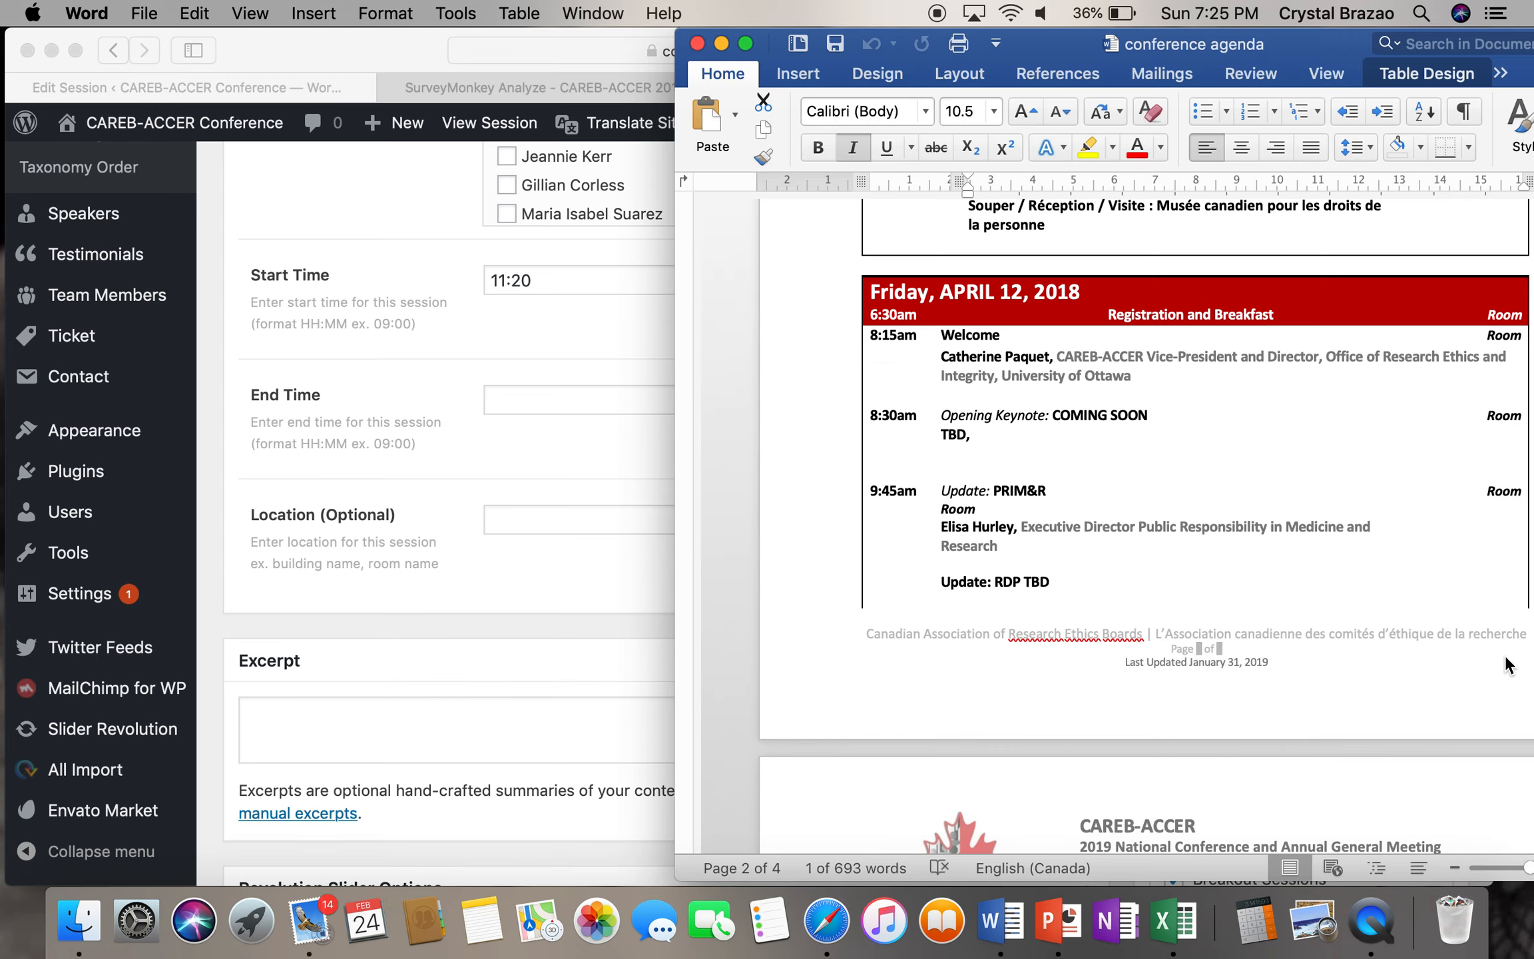
scroll(398, 463, "up", 10)
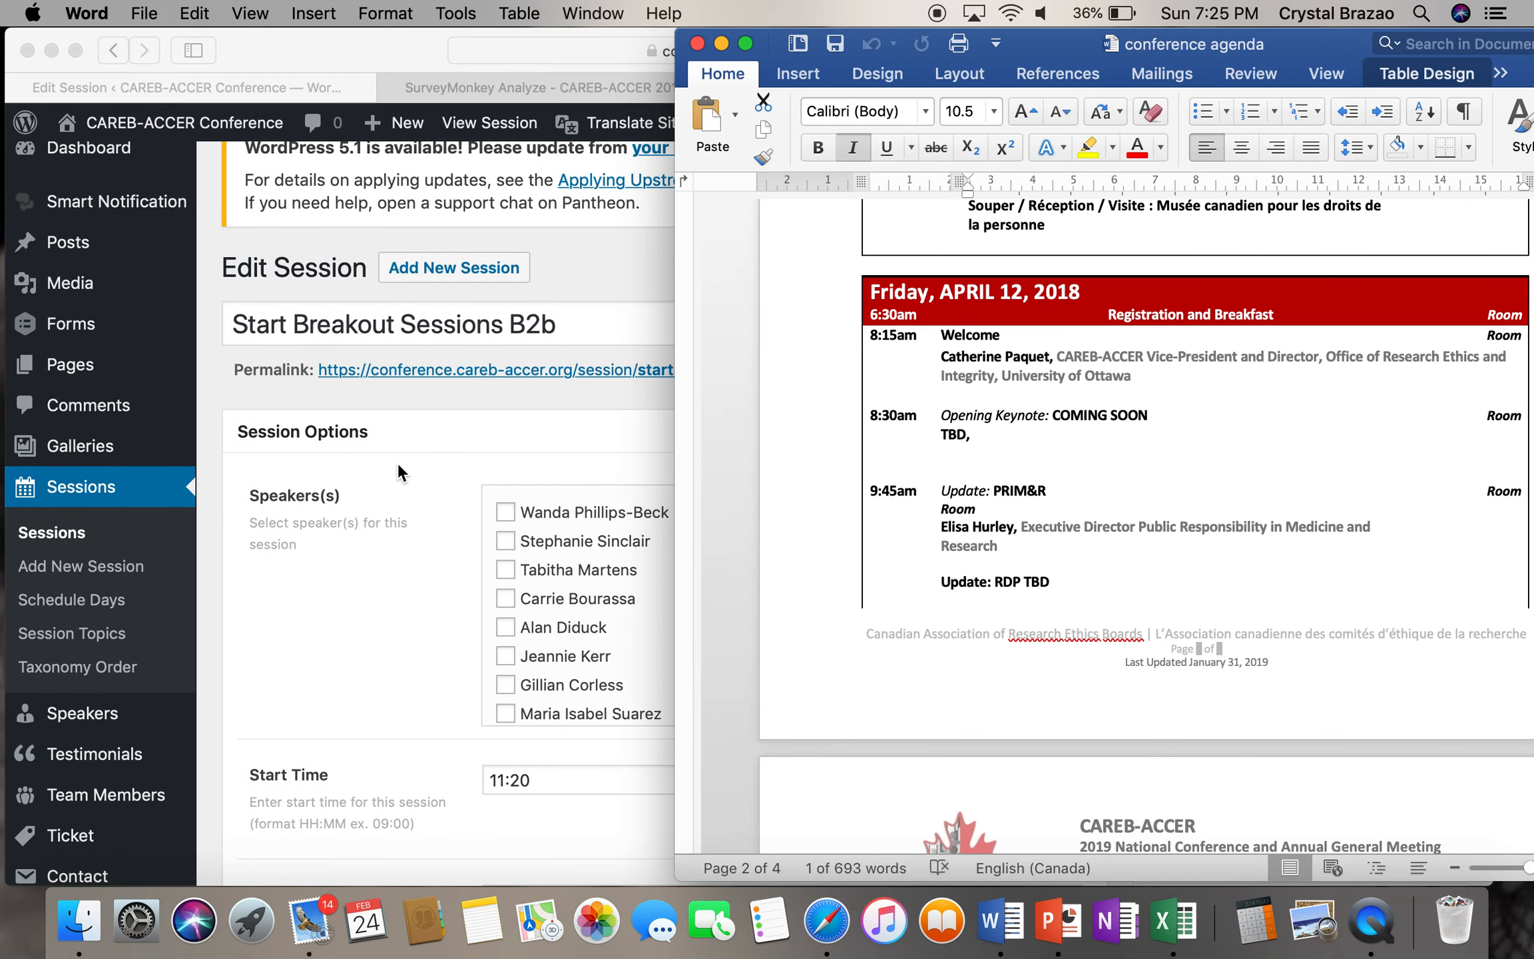
scroll(1034, 418, "down", 15)
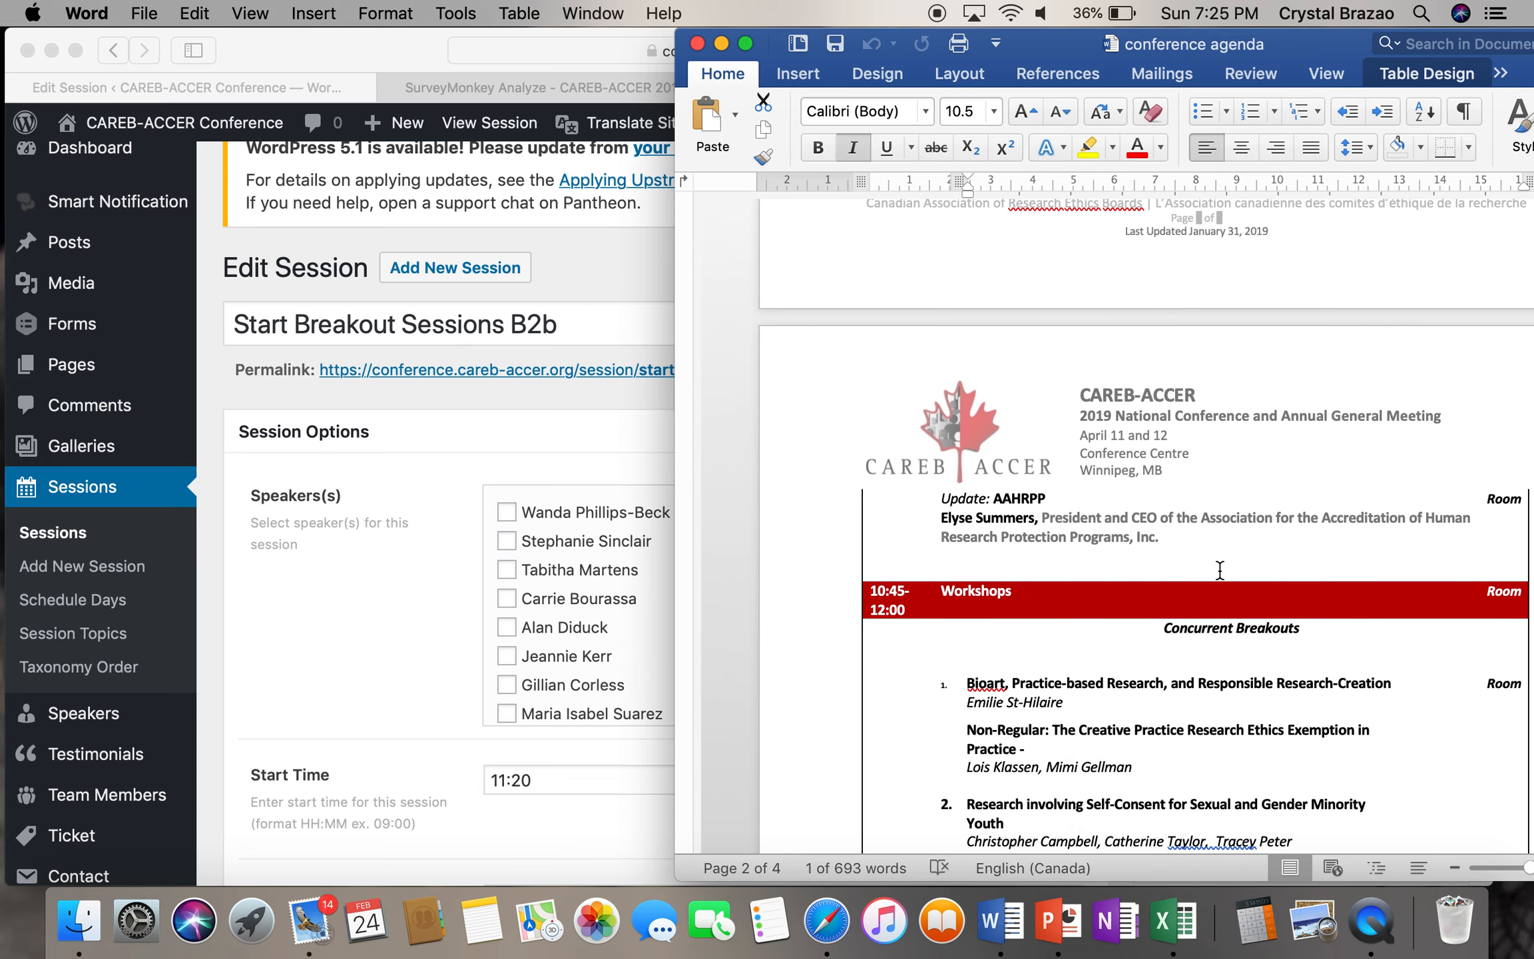
scroll(1219, 570, "down", 15)
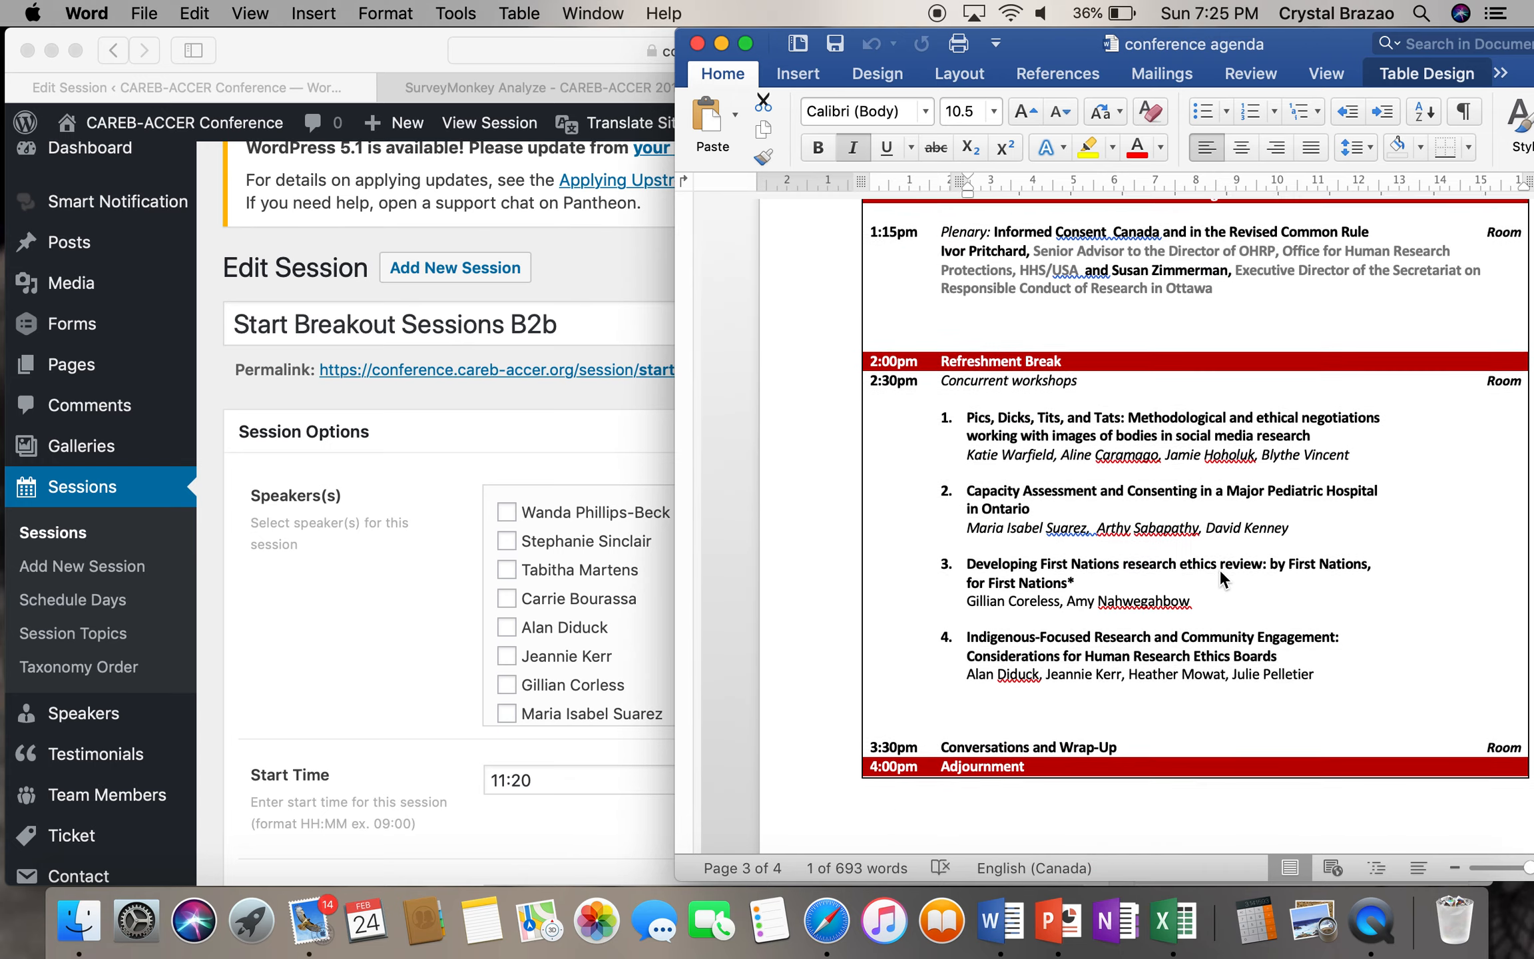
scroll(1219, 569, "down", 5)
scroll(1219, 569, "up", 20)
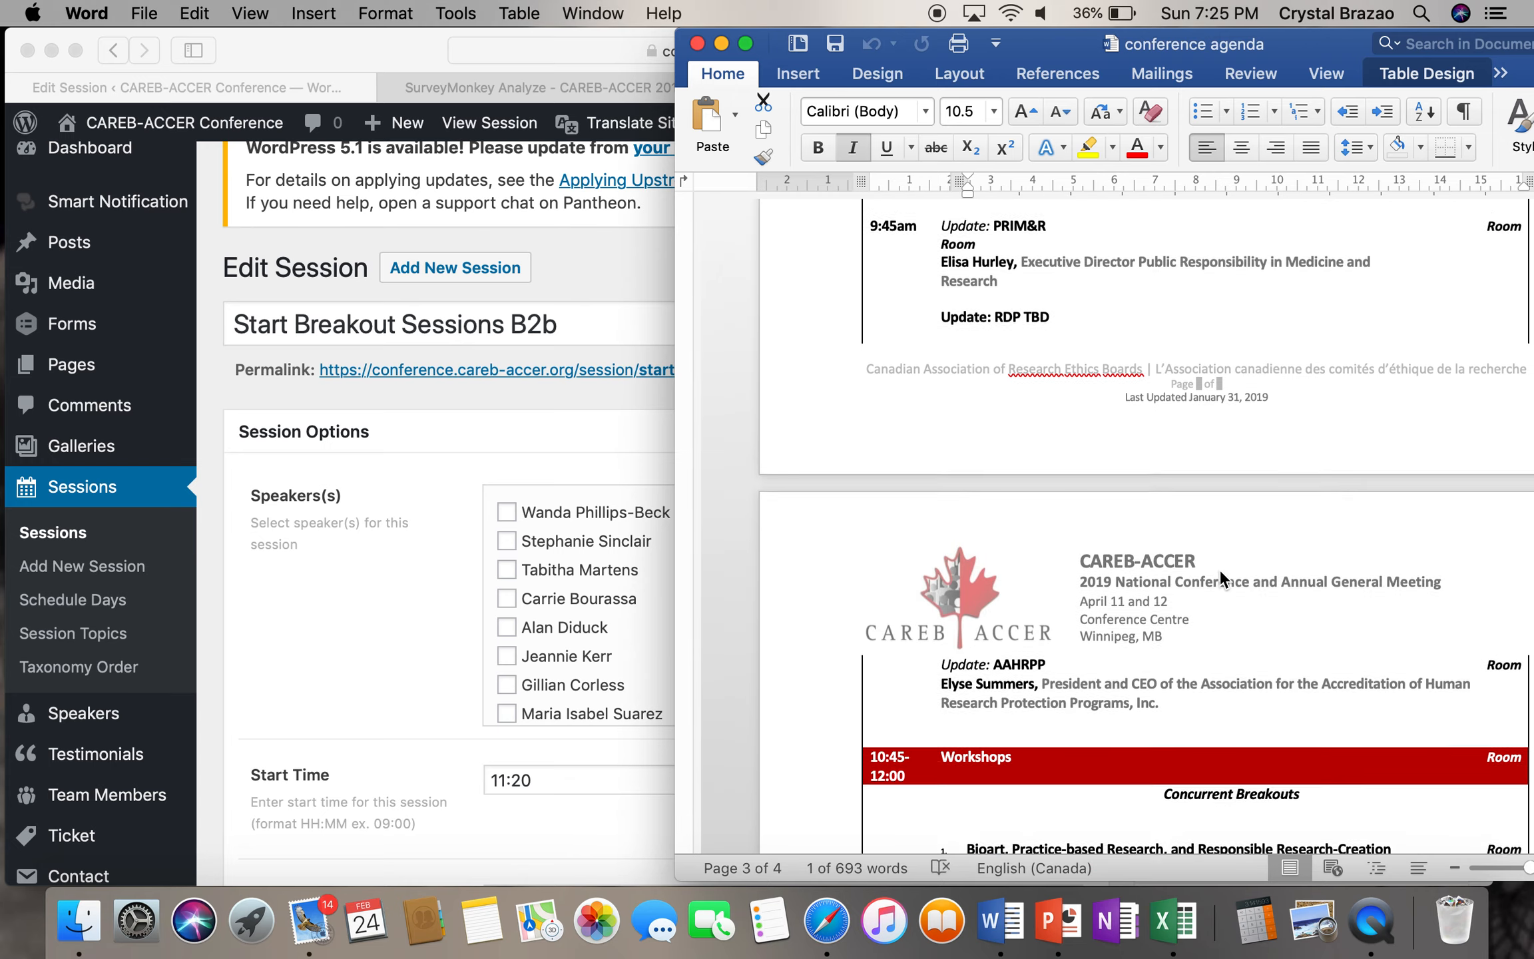
scroll(1218, 569, "down", 2)
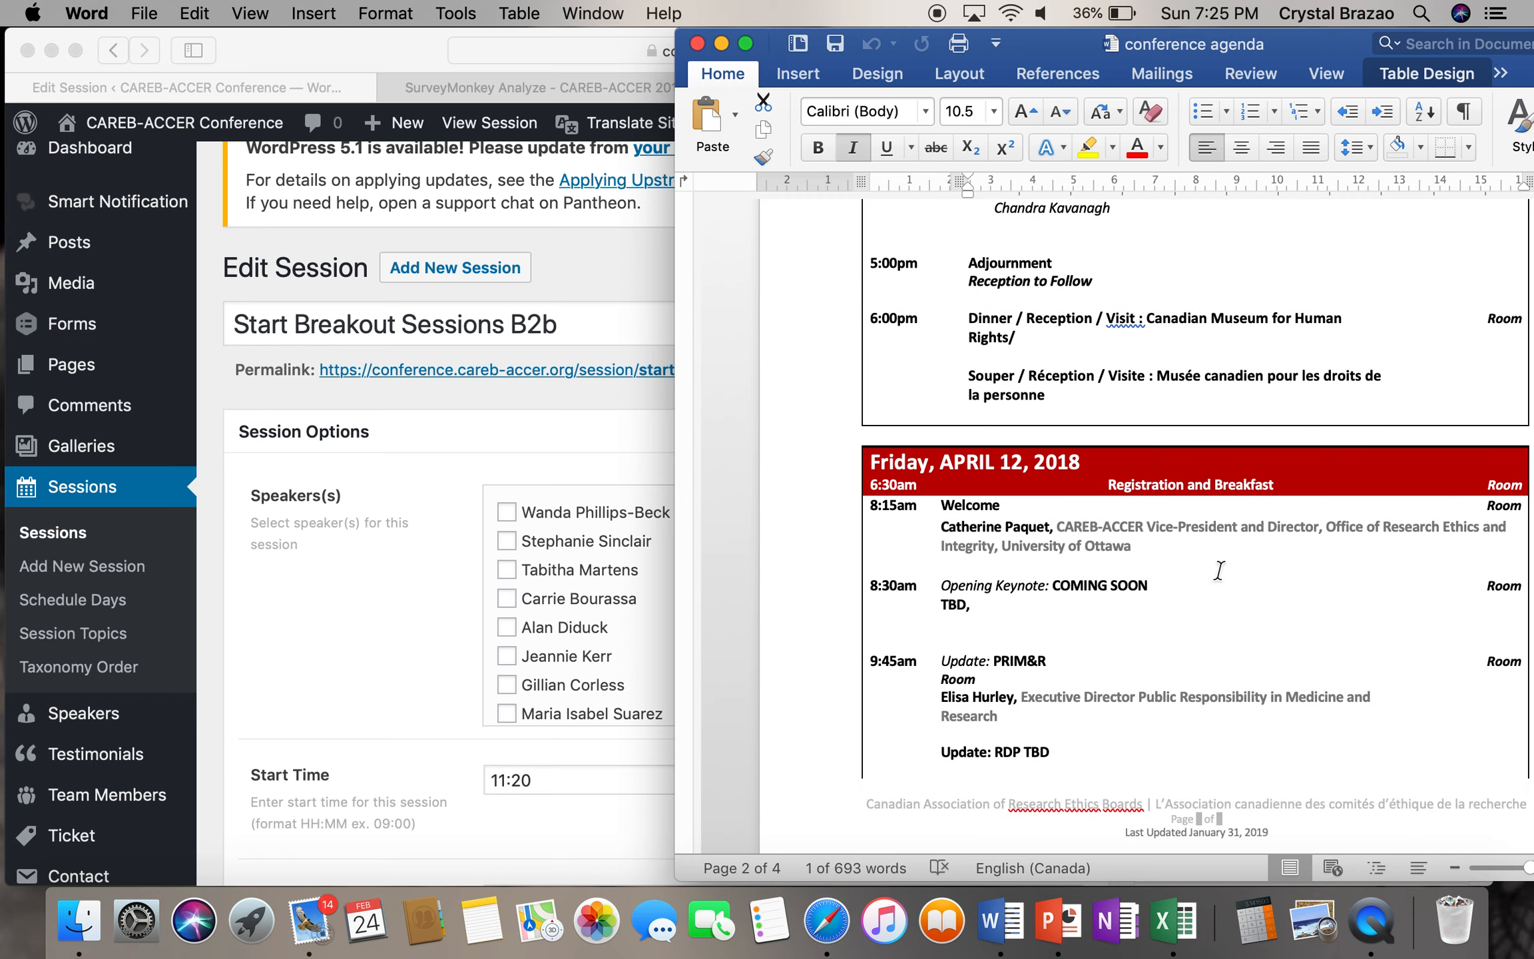
scroll(1218, 574, "down", 15)
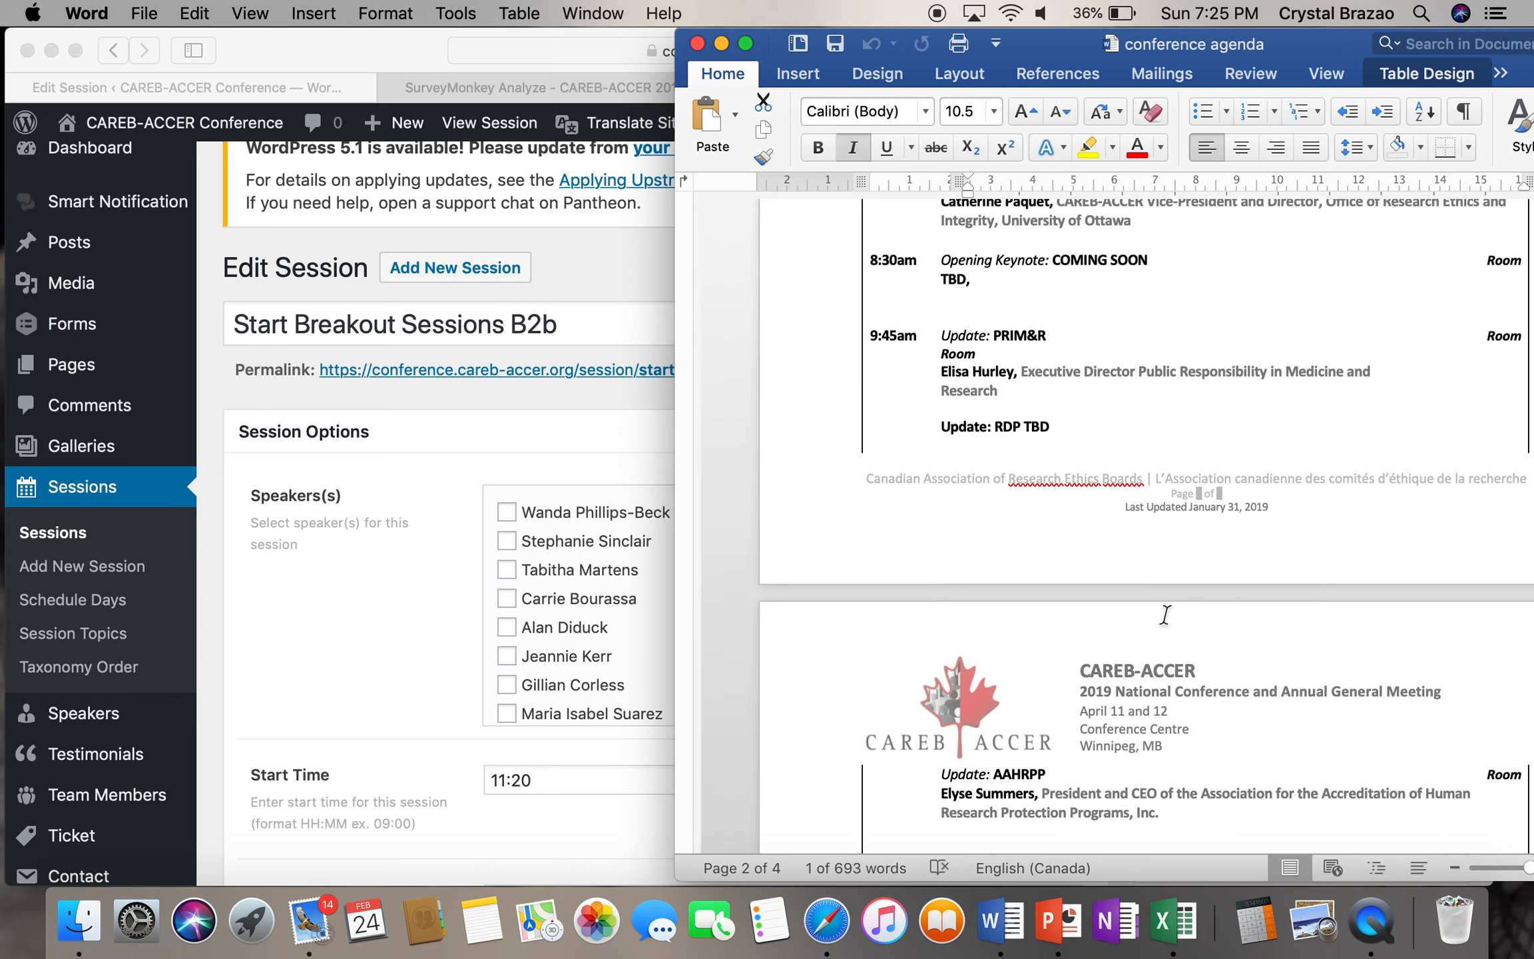
scroll(1166, 614, "down", 5)
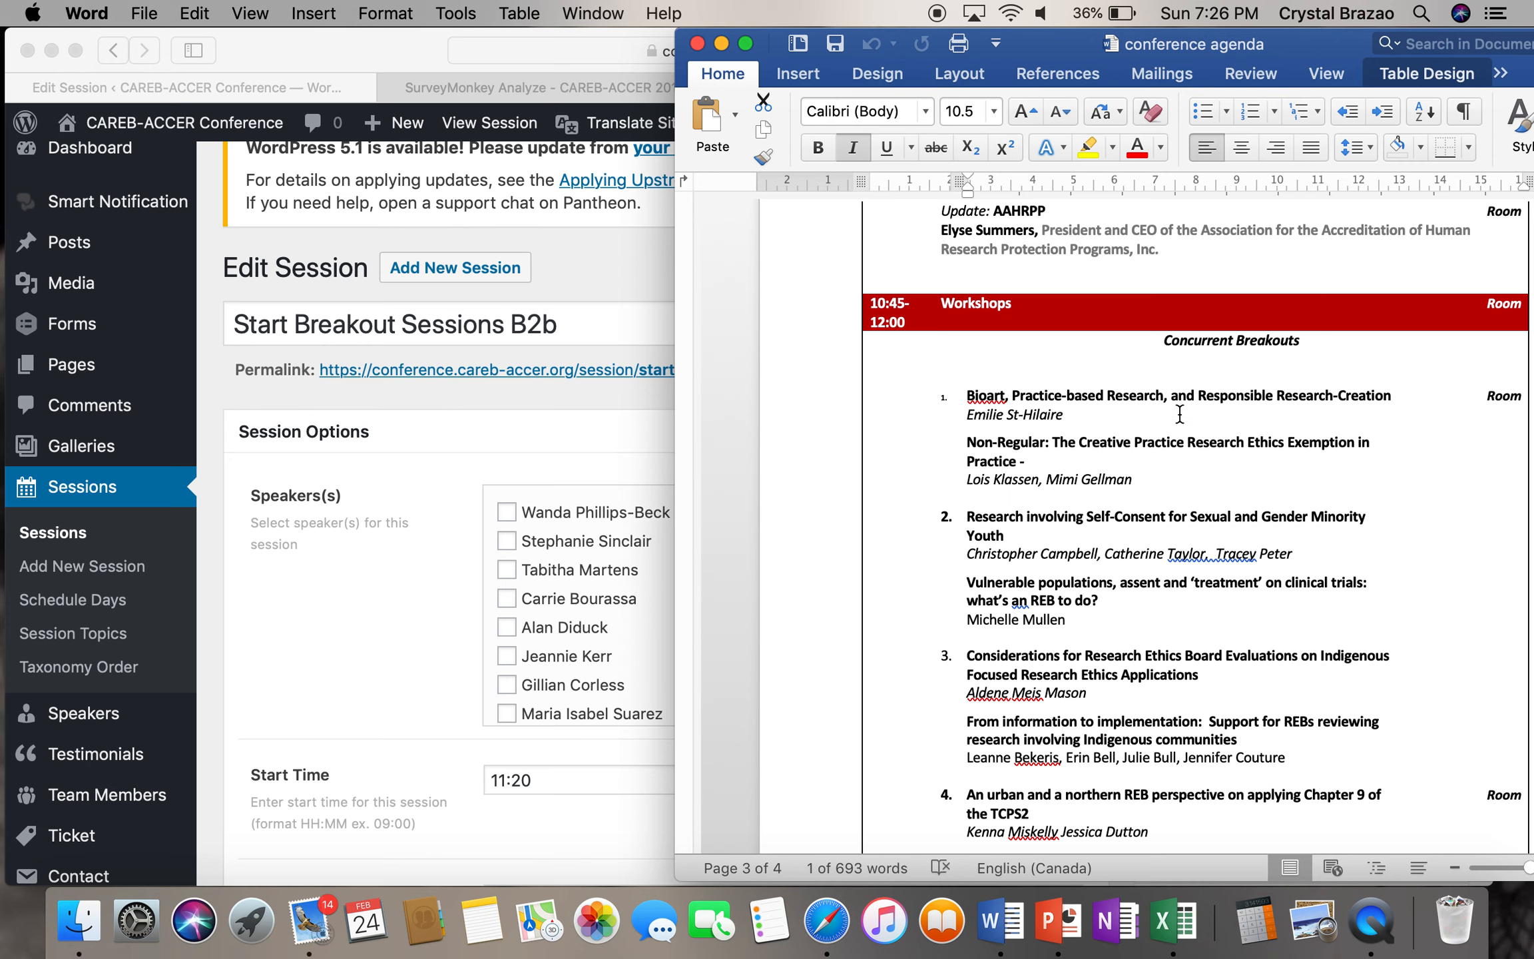
- Visit the public conference site and open its Schedule page
left_click(450, 497)
scroll(556, 542, "down", 10)
scroll(556, 543, "down", 10)
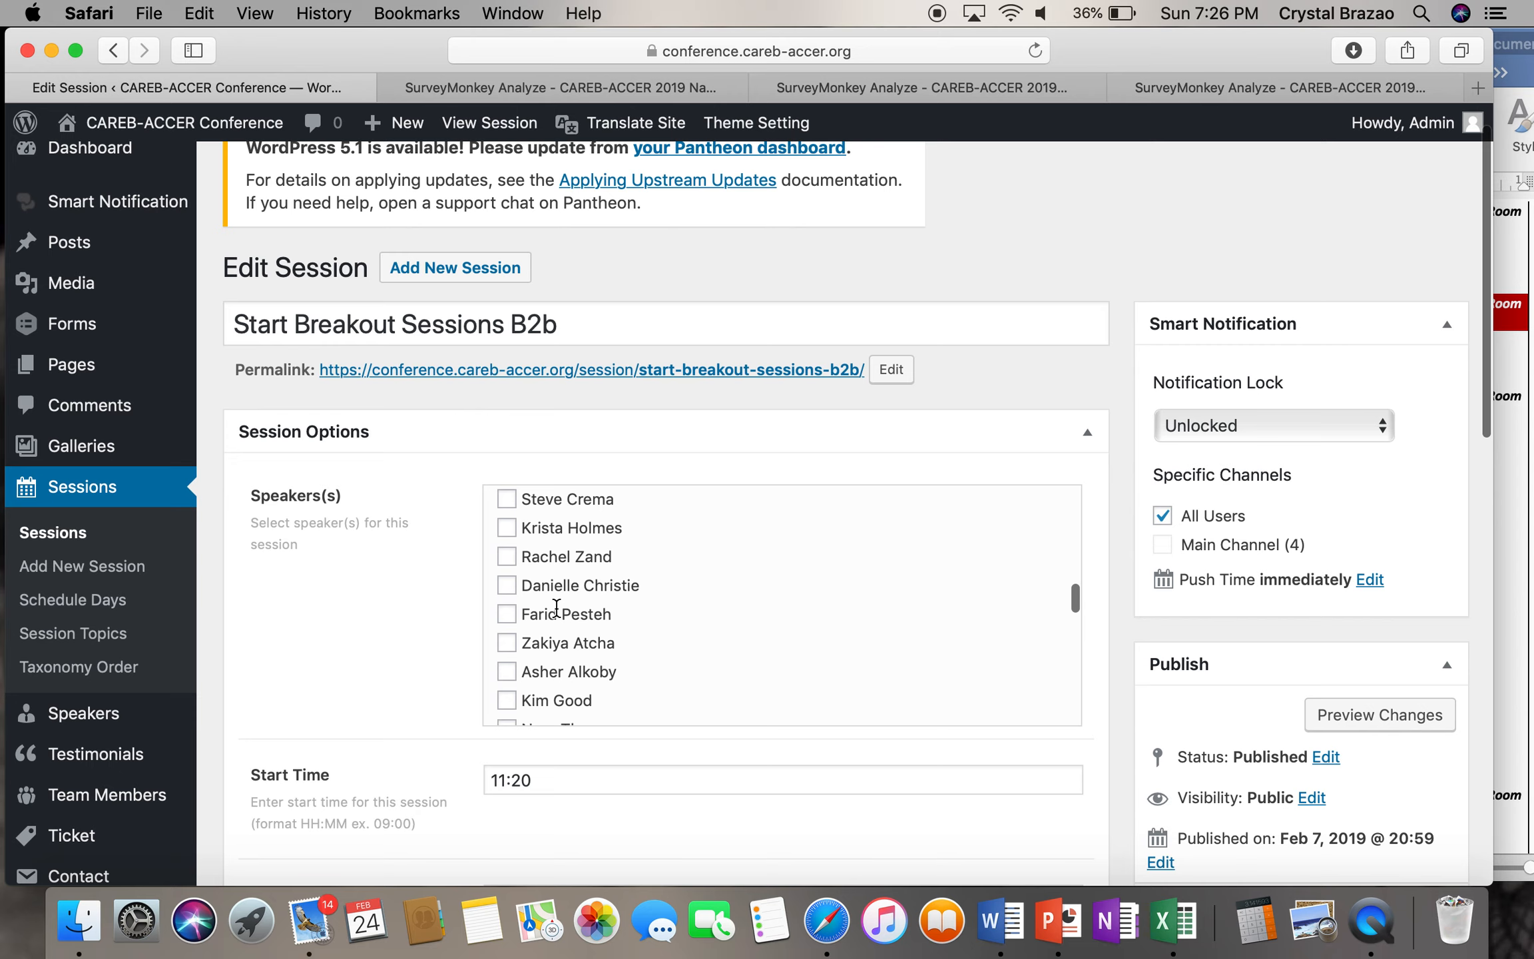
scroll(556, 608, "down", 10)
scroll(556, 607, "down", 10)
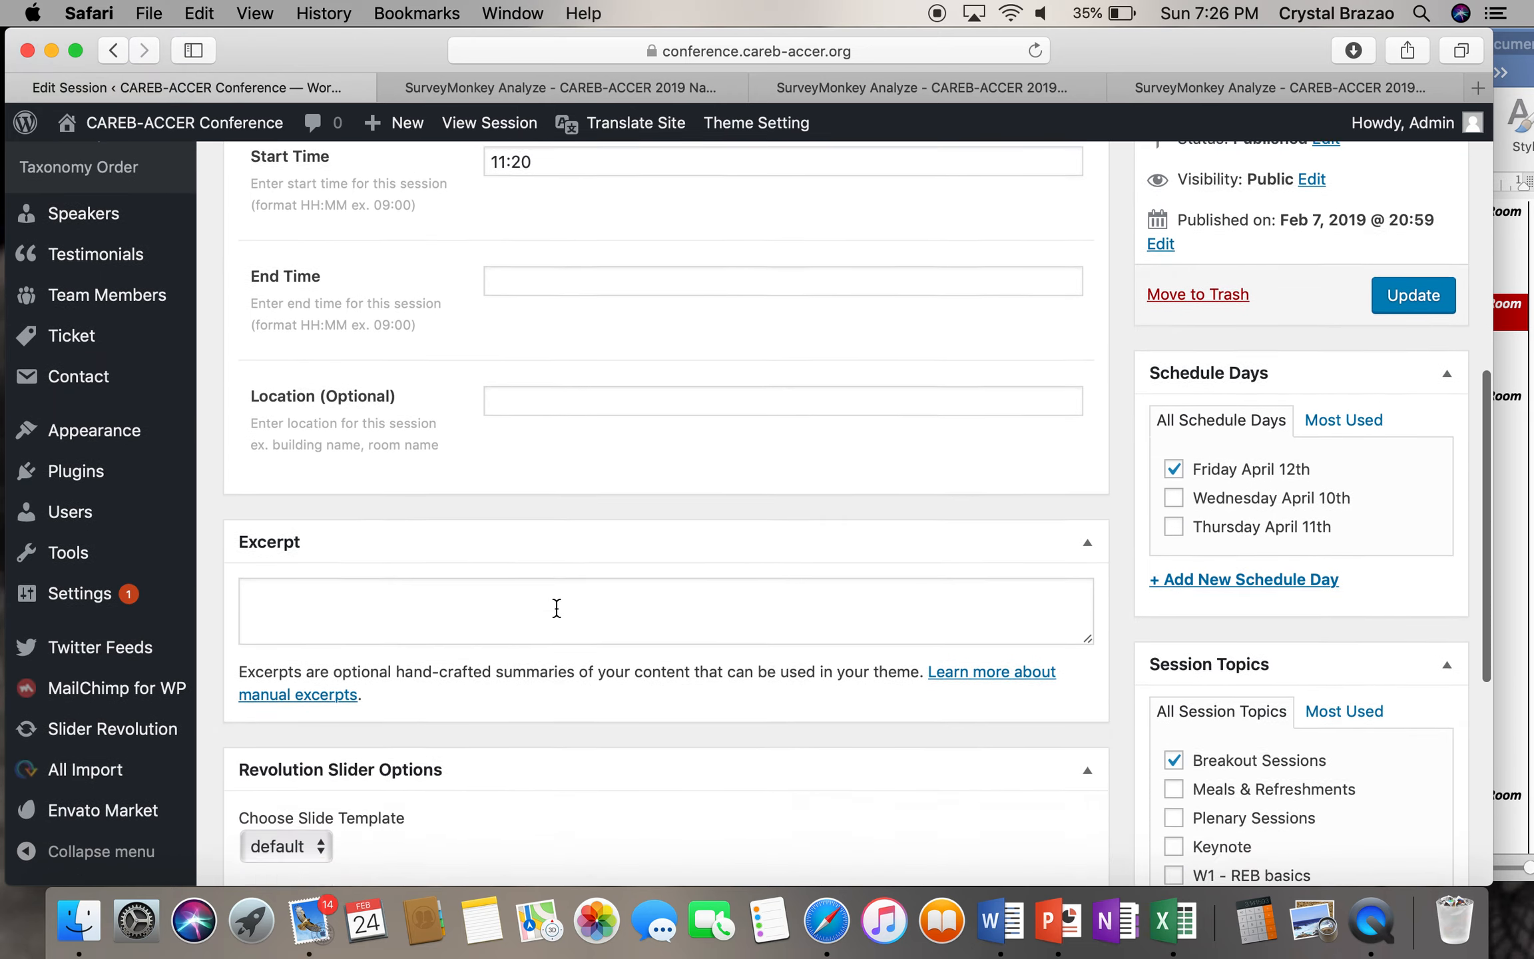
scroll(556, 608, "up", 15)
left_click(97, 135)
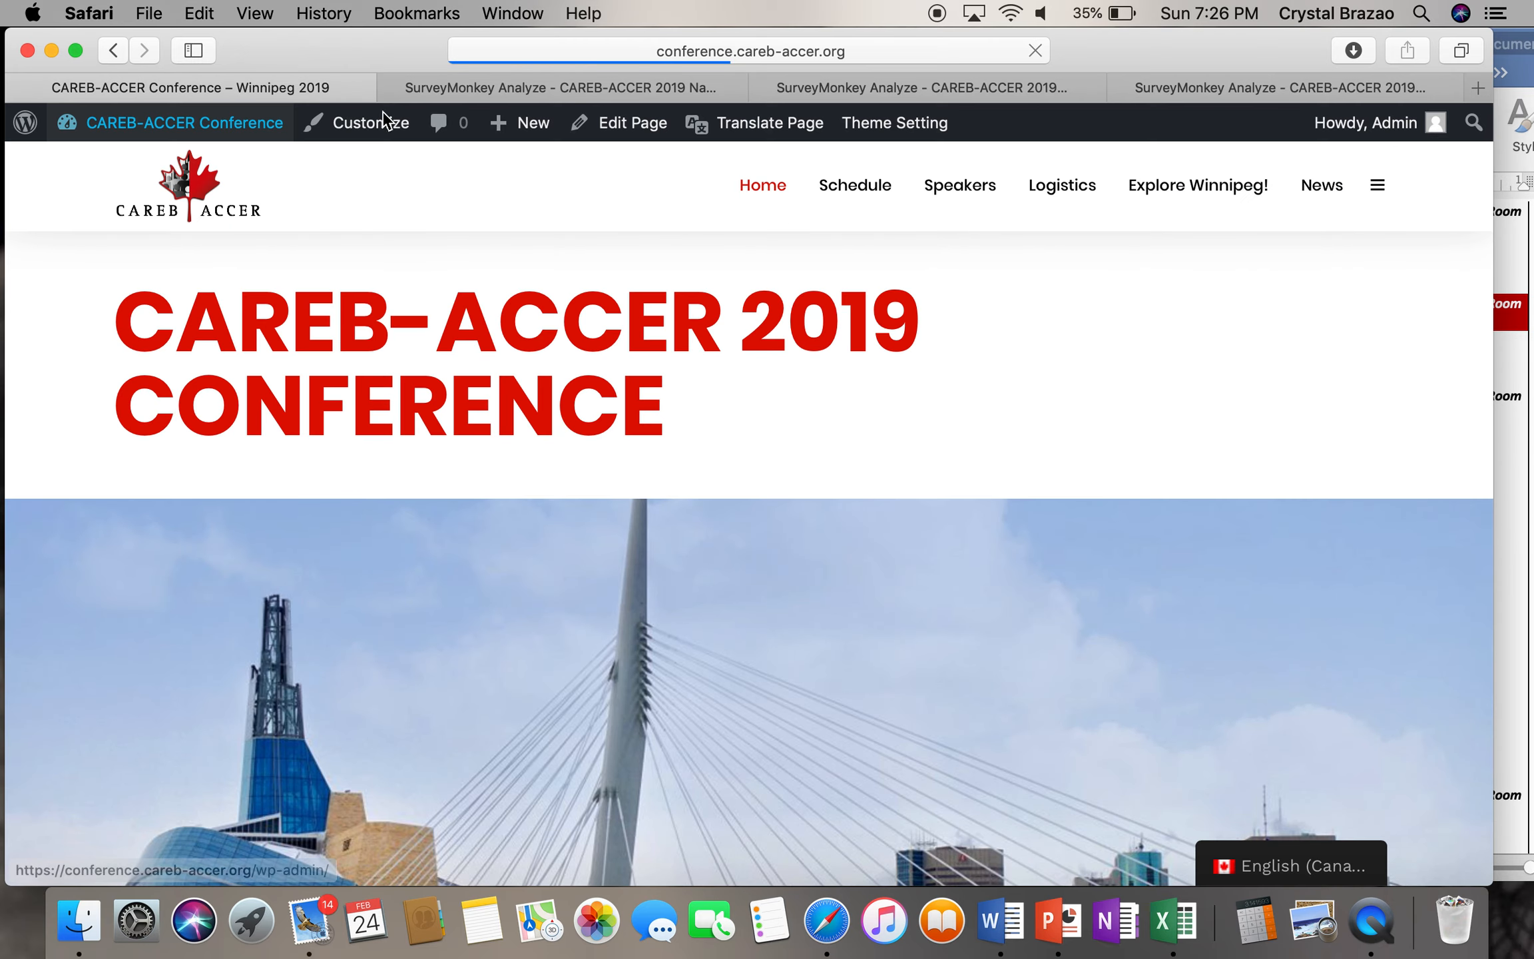
left_click(861, 185)
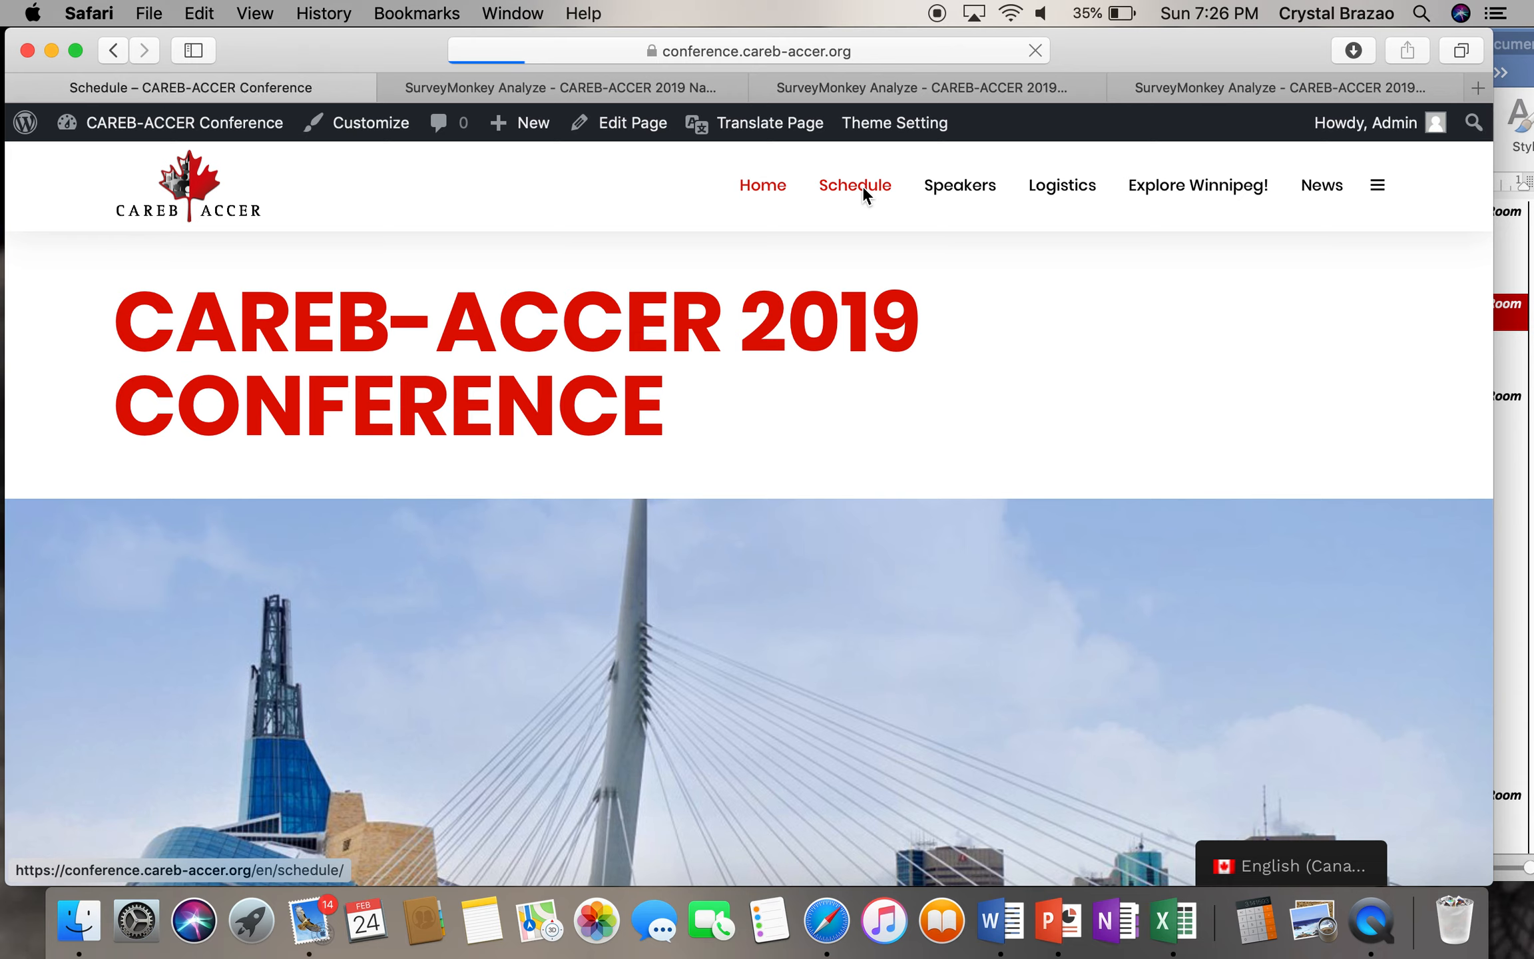
- Show the Friday April 12th schedule and scroll through its sessions
scroll(552, 531, "down", 5)
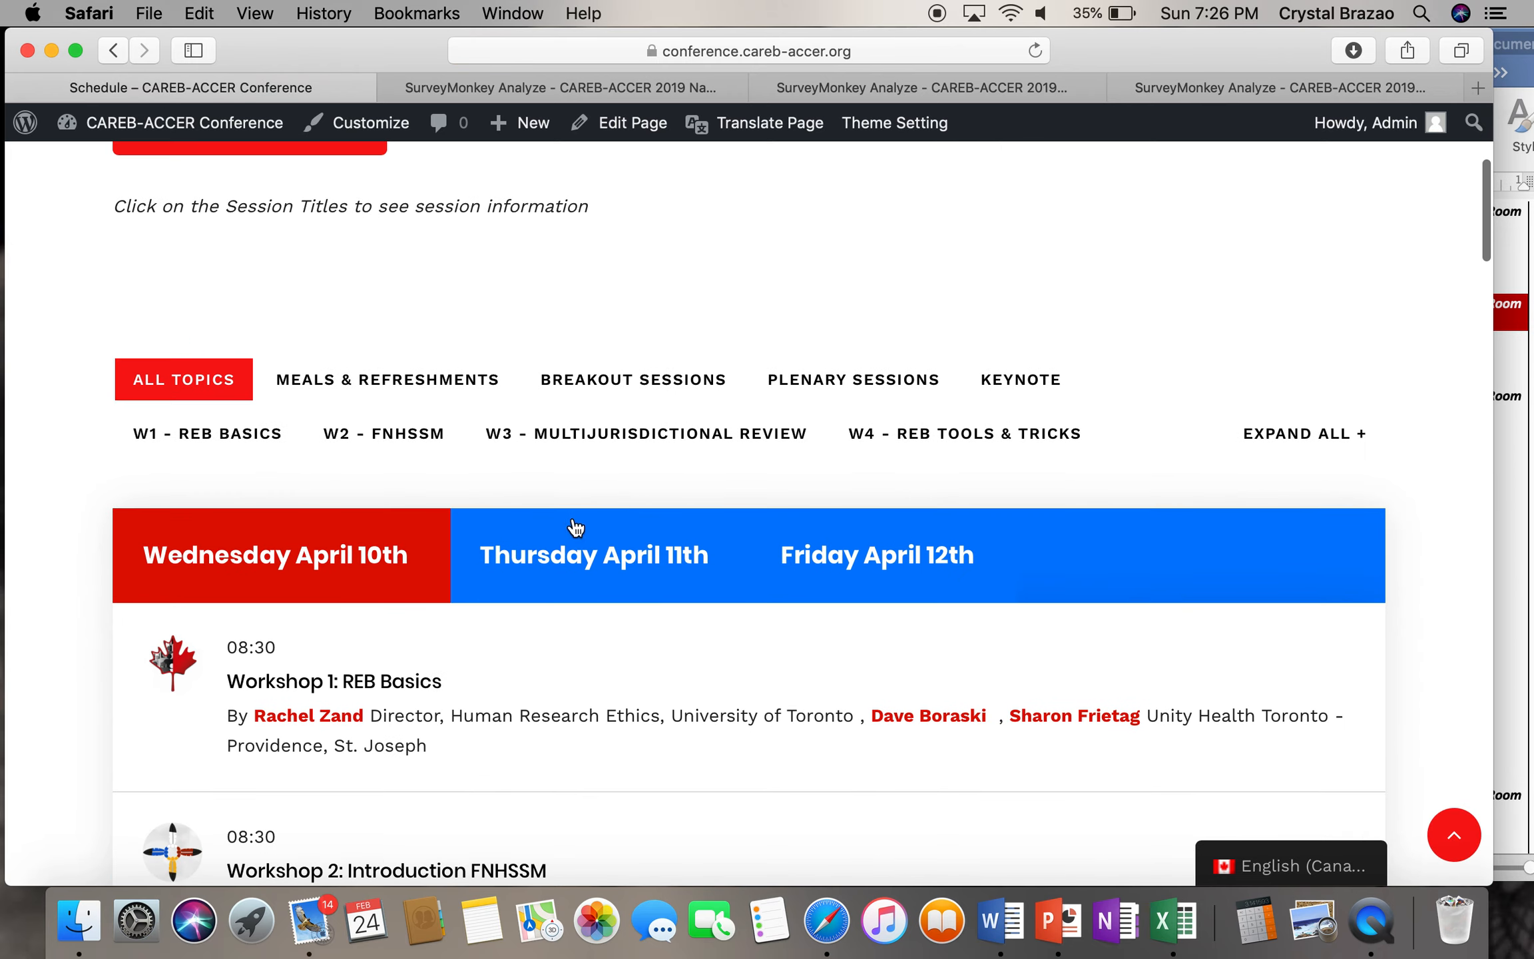
left_click(864, 556)
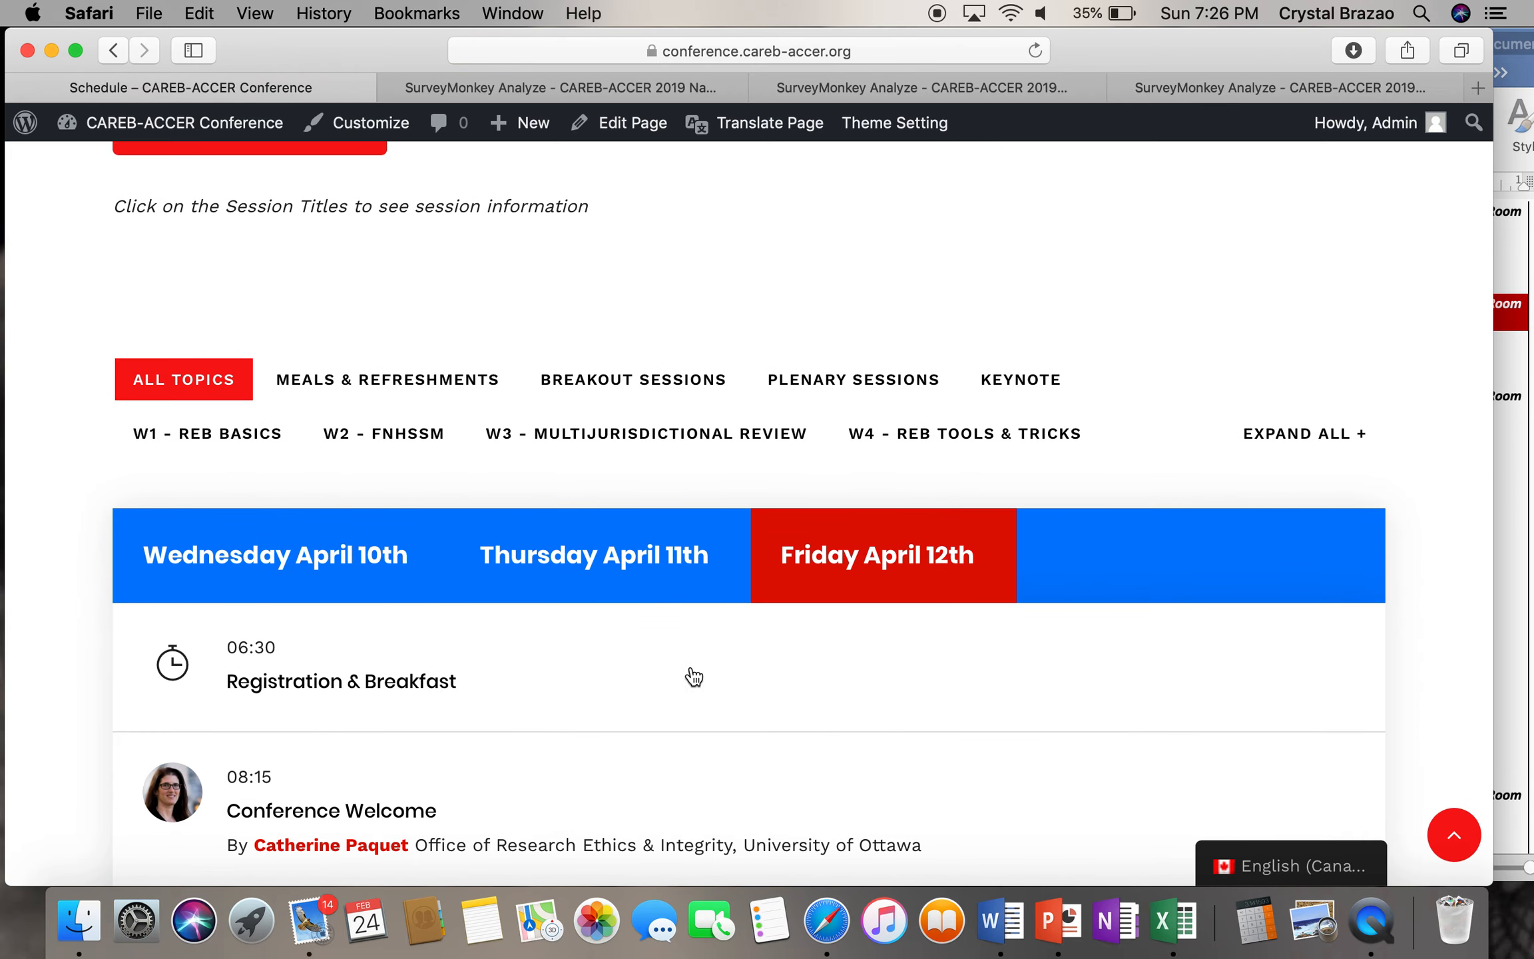
scroll(653, 682, "down", 8)
scroll(656, 688, "down", 6)
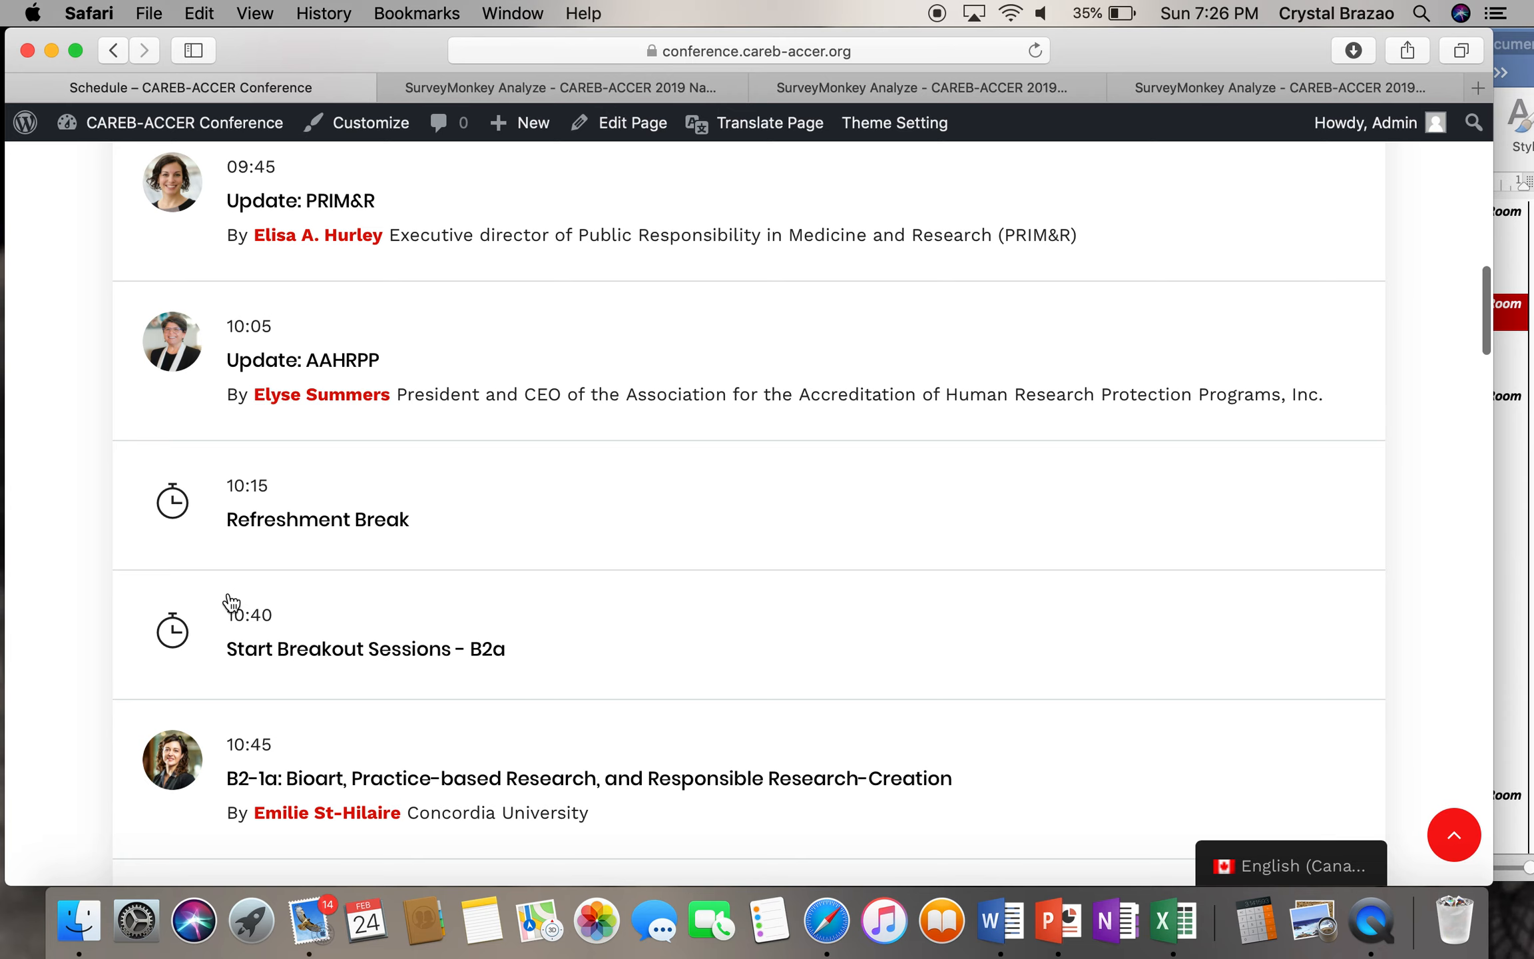
scroll(365, 671, "down", 6)
scroll(368, 675, "down", 7)
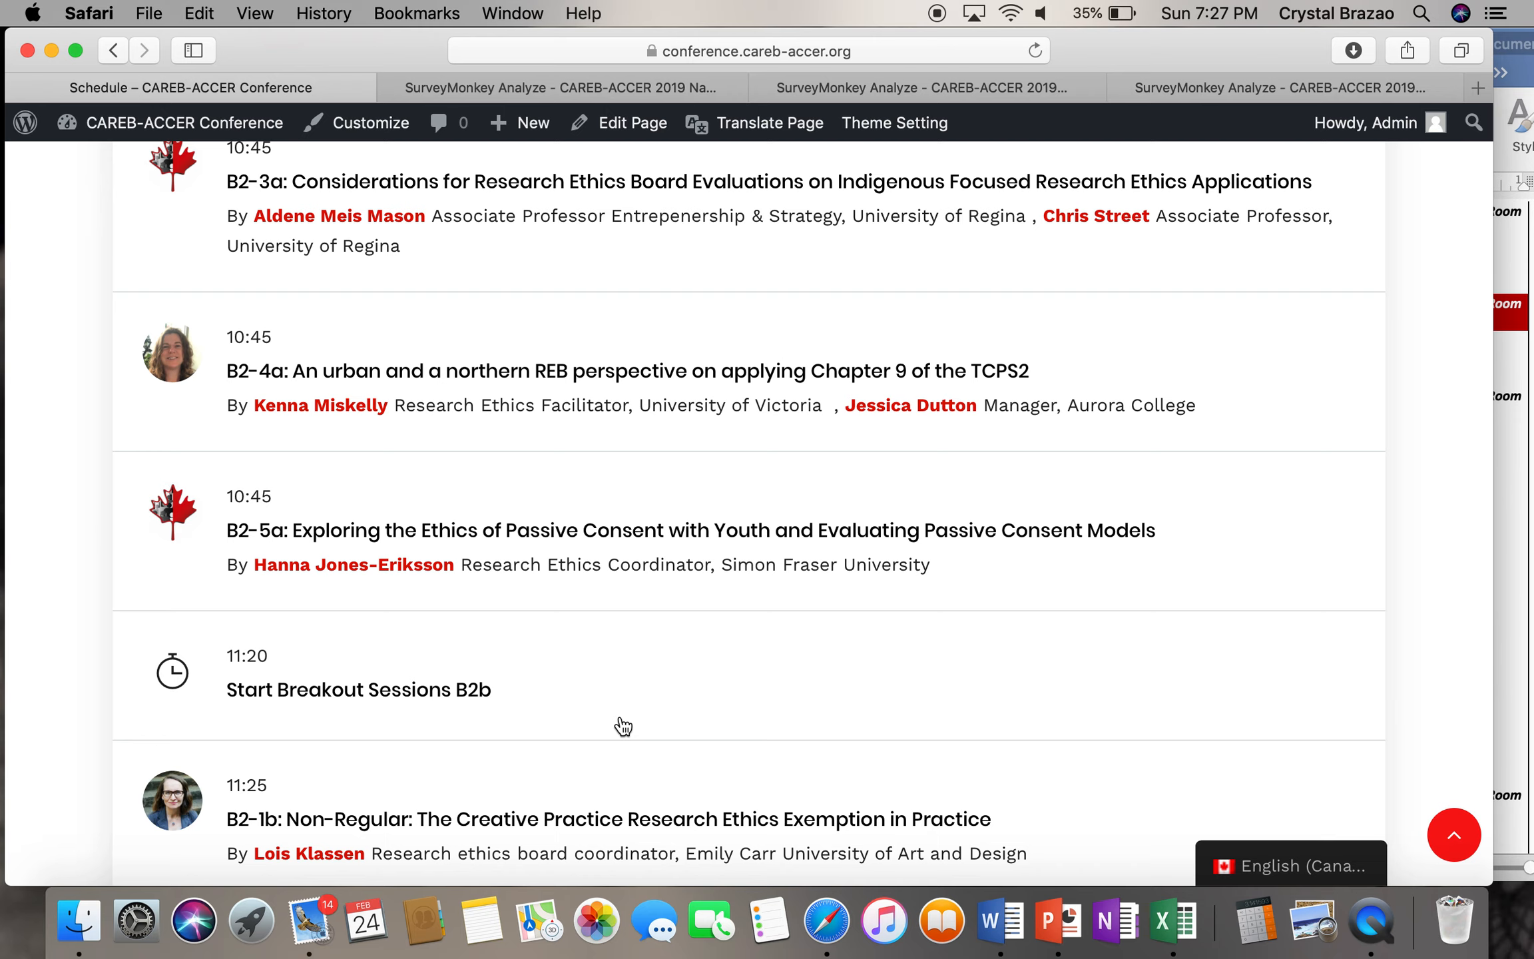
scroll(626, 610, "up", 12)
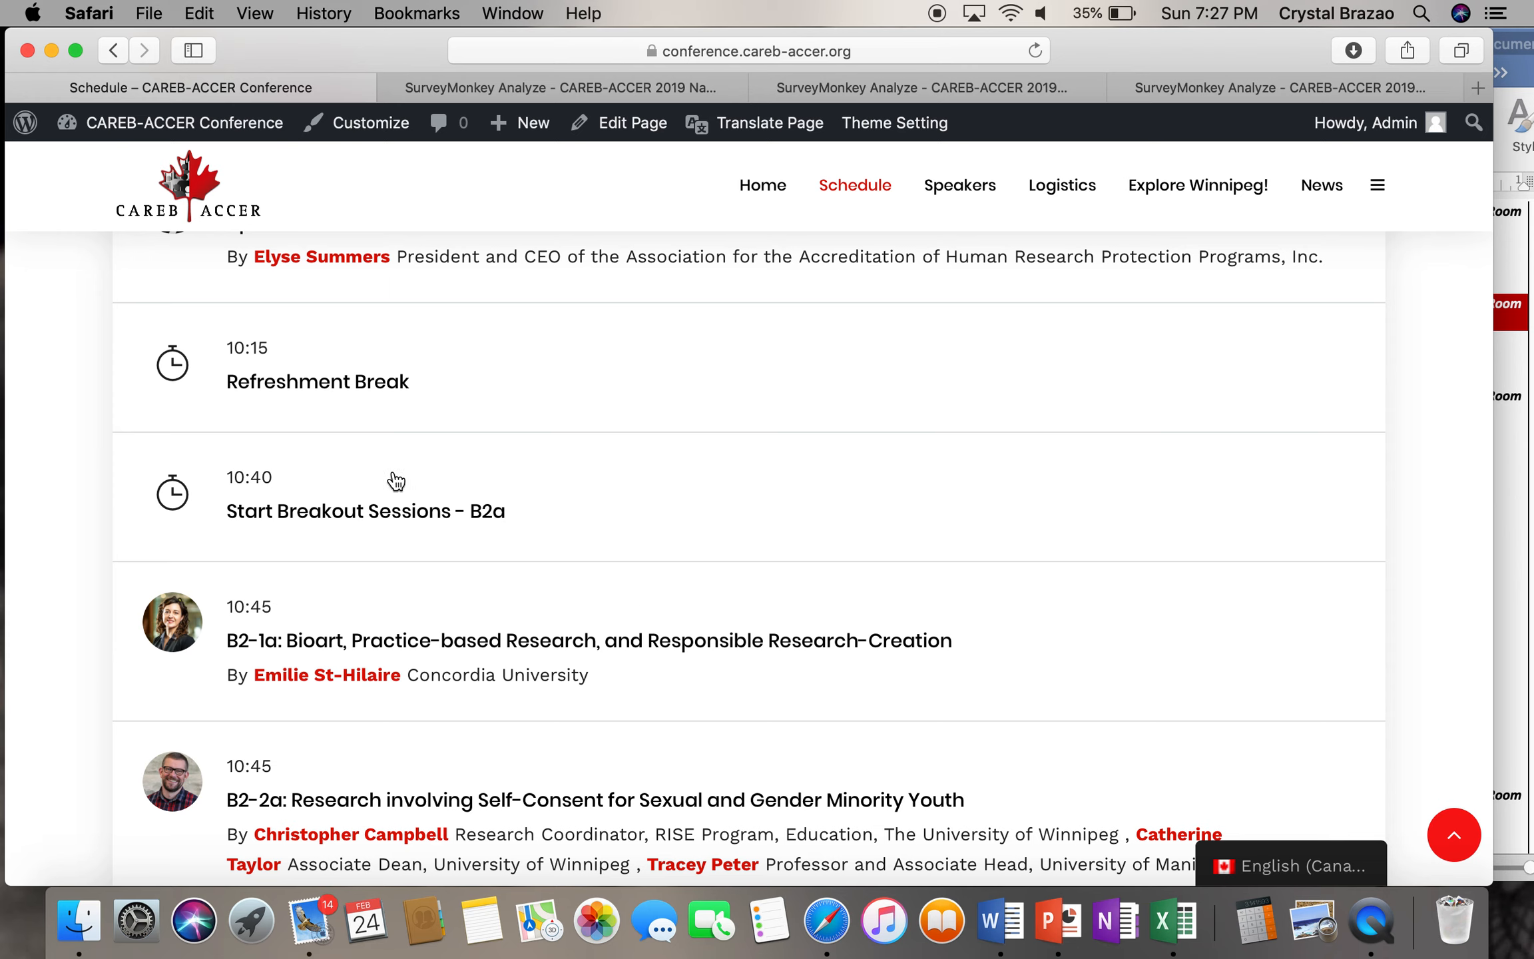
scroll(407, 527, "up", 6)
scroll(412, 529, "up", 6)
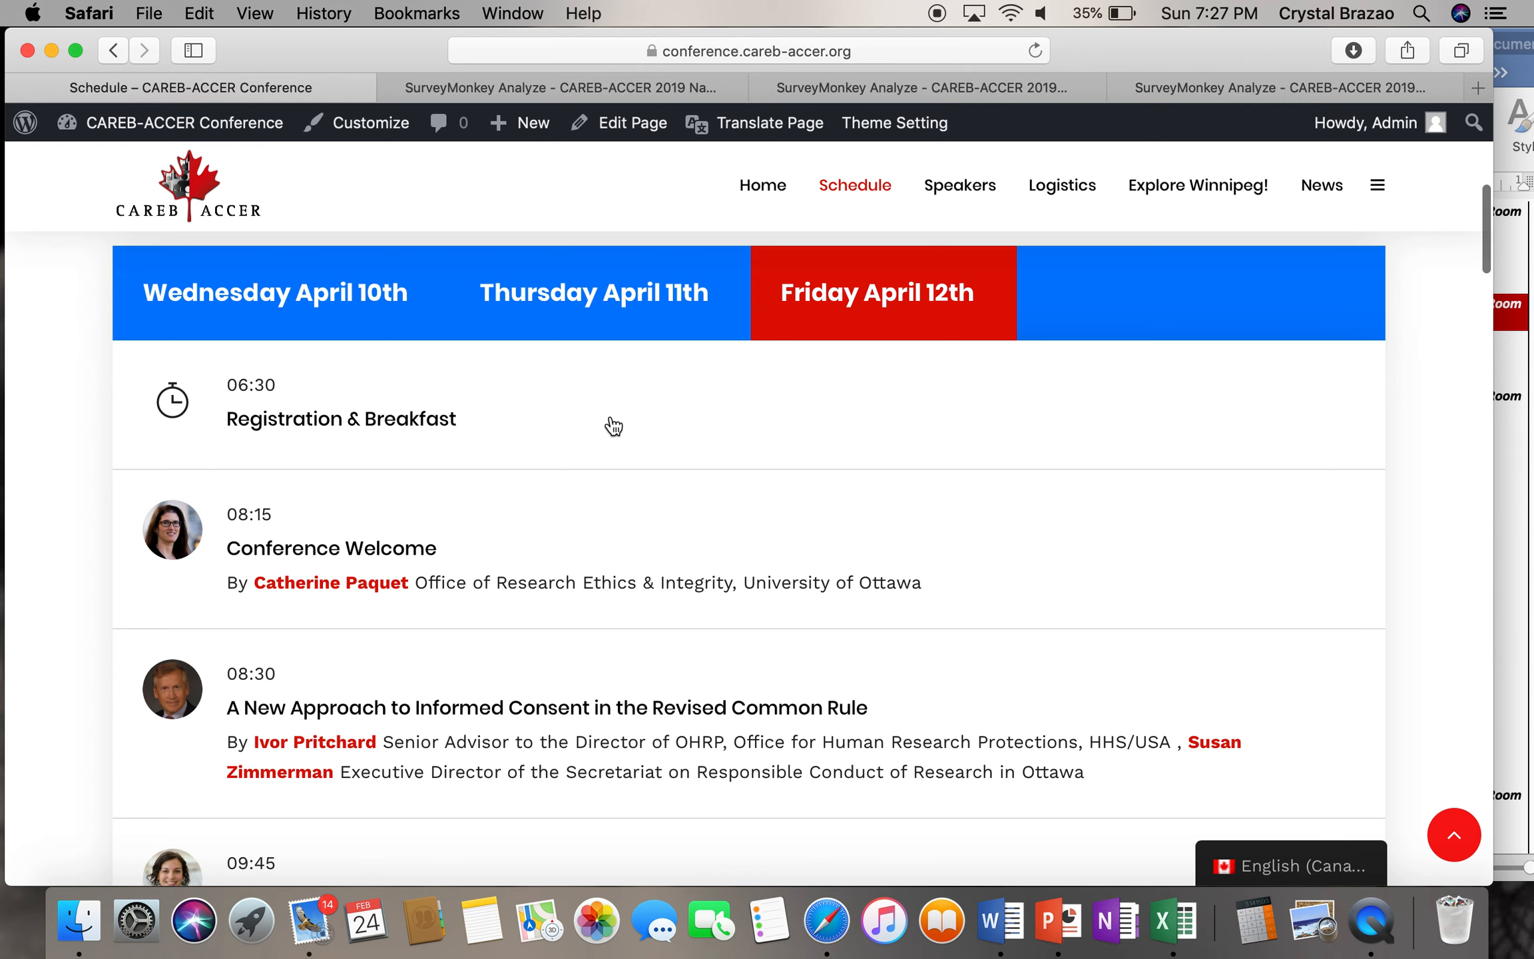
scroll(613, 426, "down", 5)
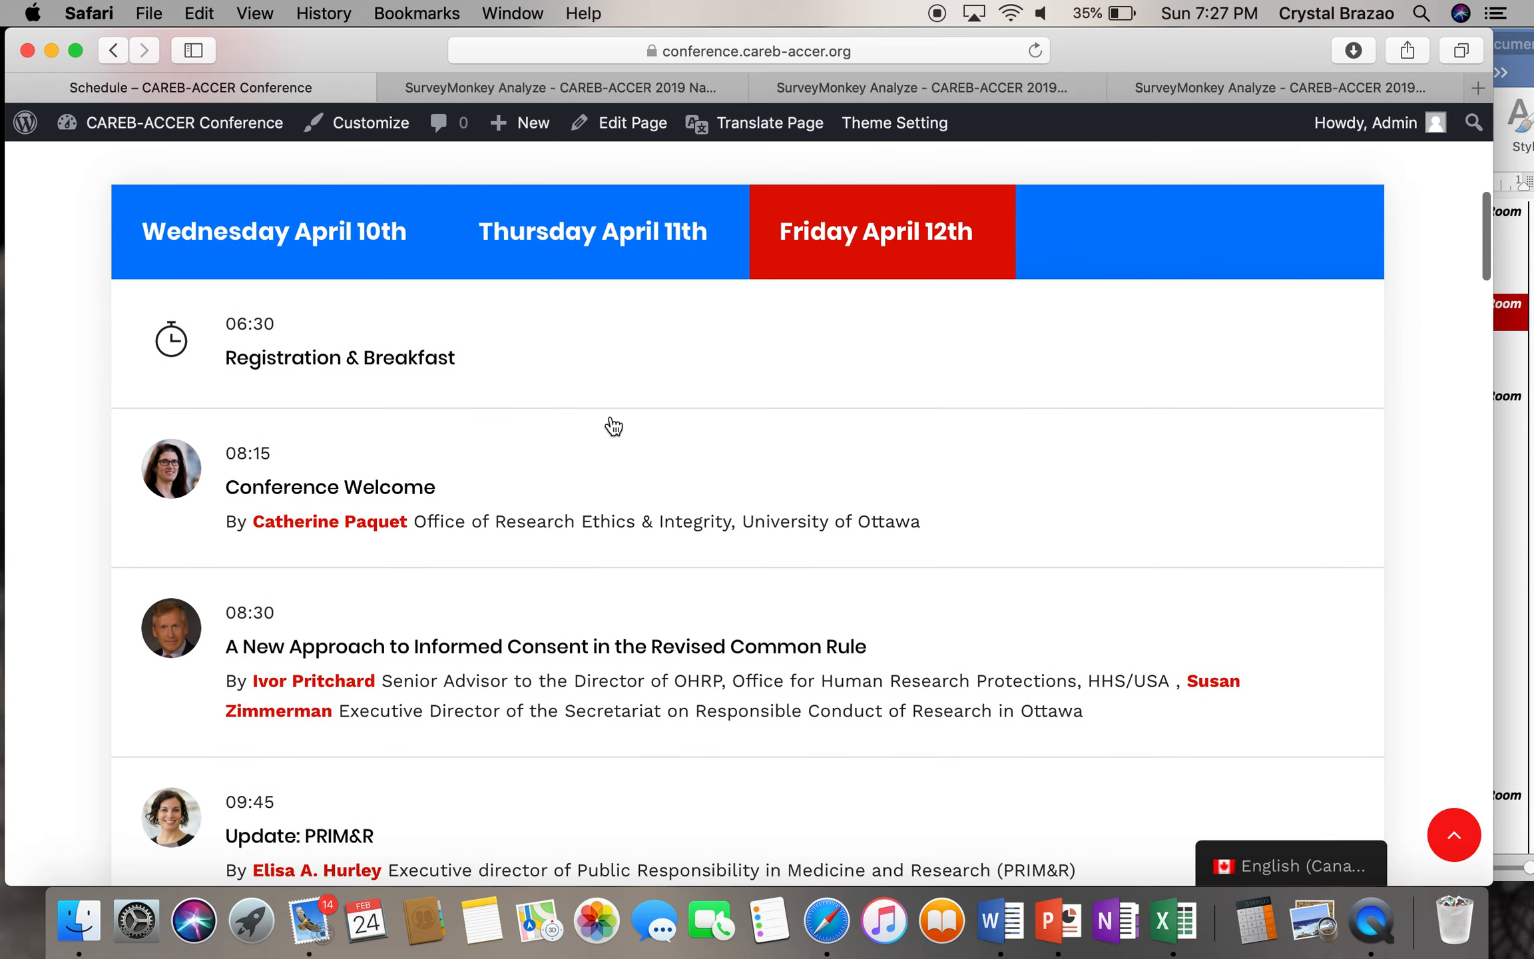
scroll(613, 426, "up", 5)
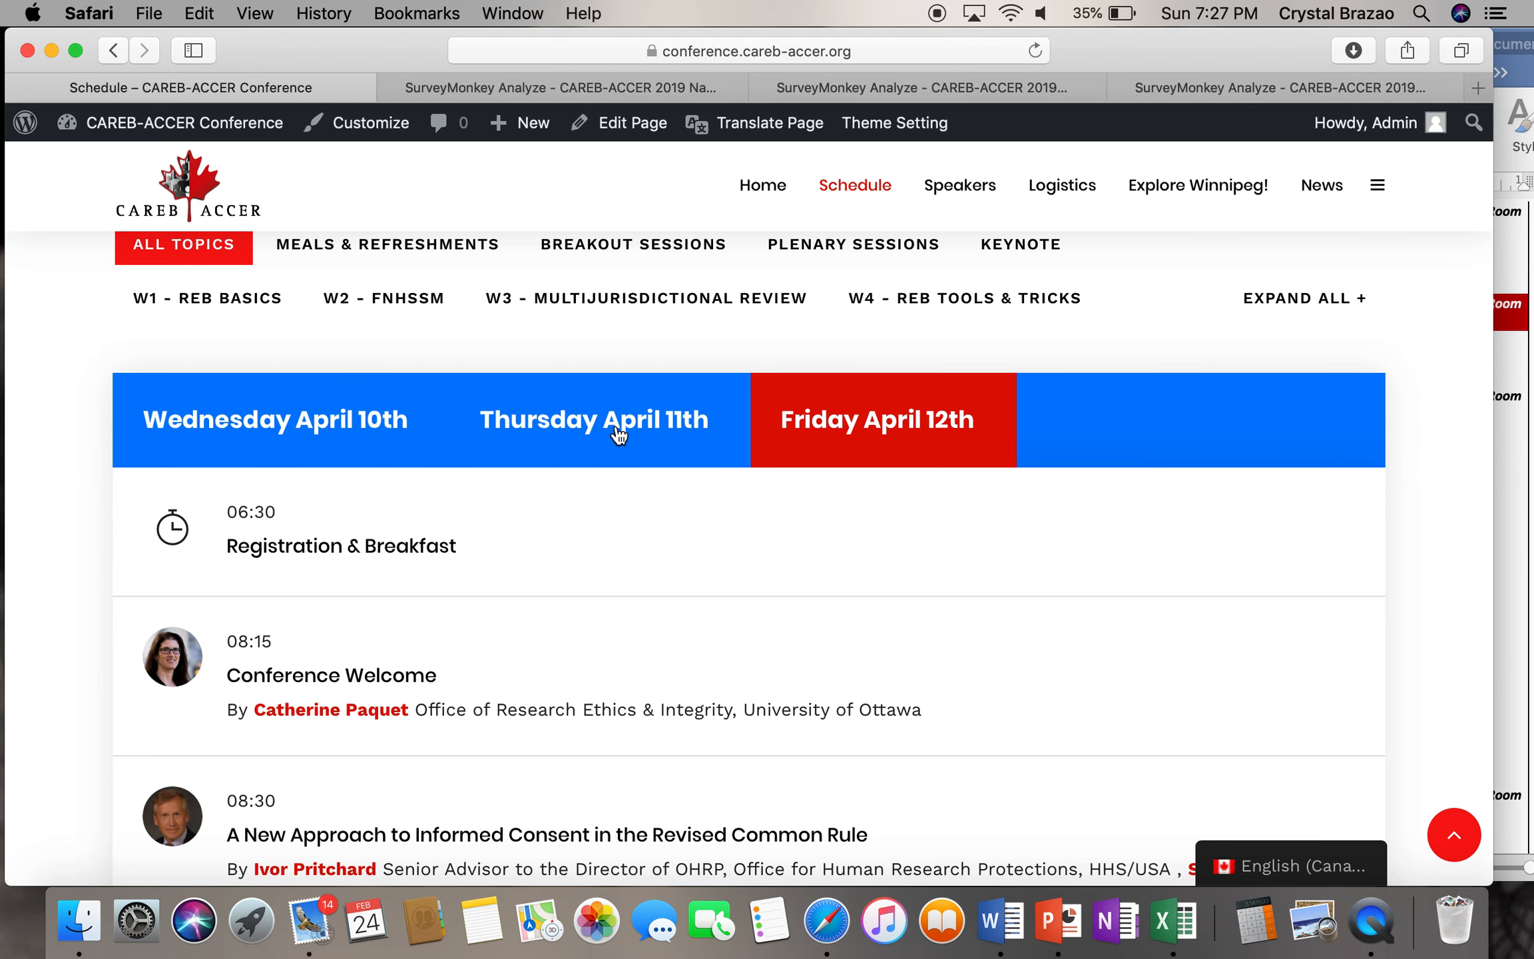
left_click(1515, 474)
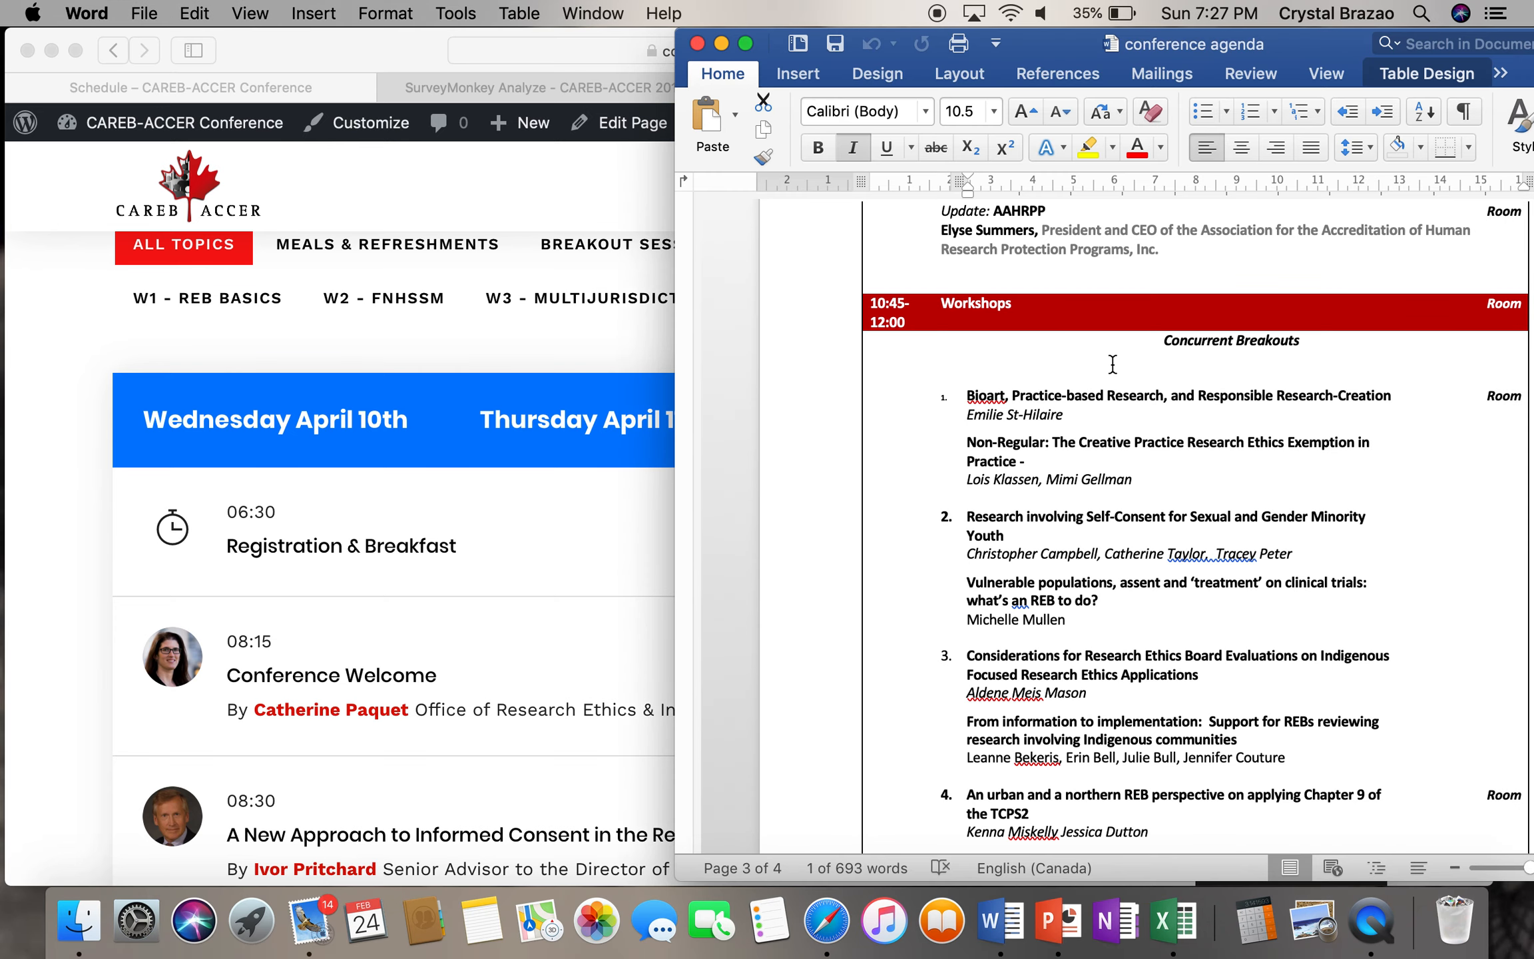
- Delete the leftover backtick on the 9:00 am line of the Word agenda
scroll(1112, 363, "up", 15)
scroll(1112, 363, "up", 15)
scroll(1111, 364, "up", 3)
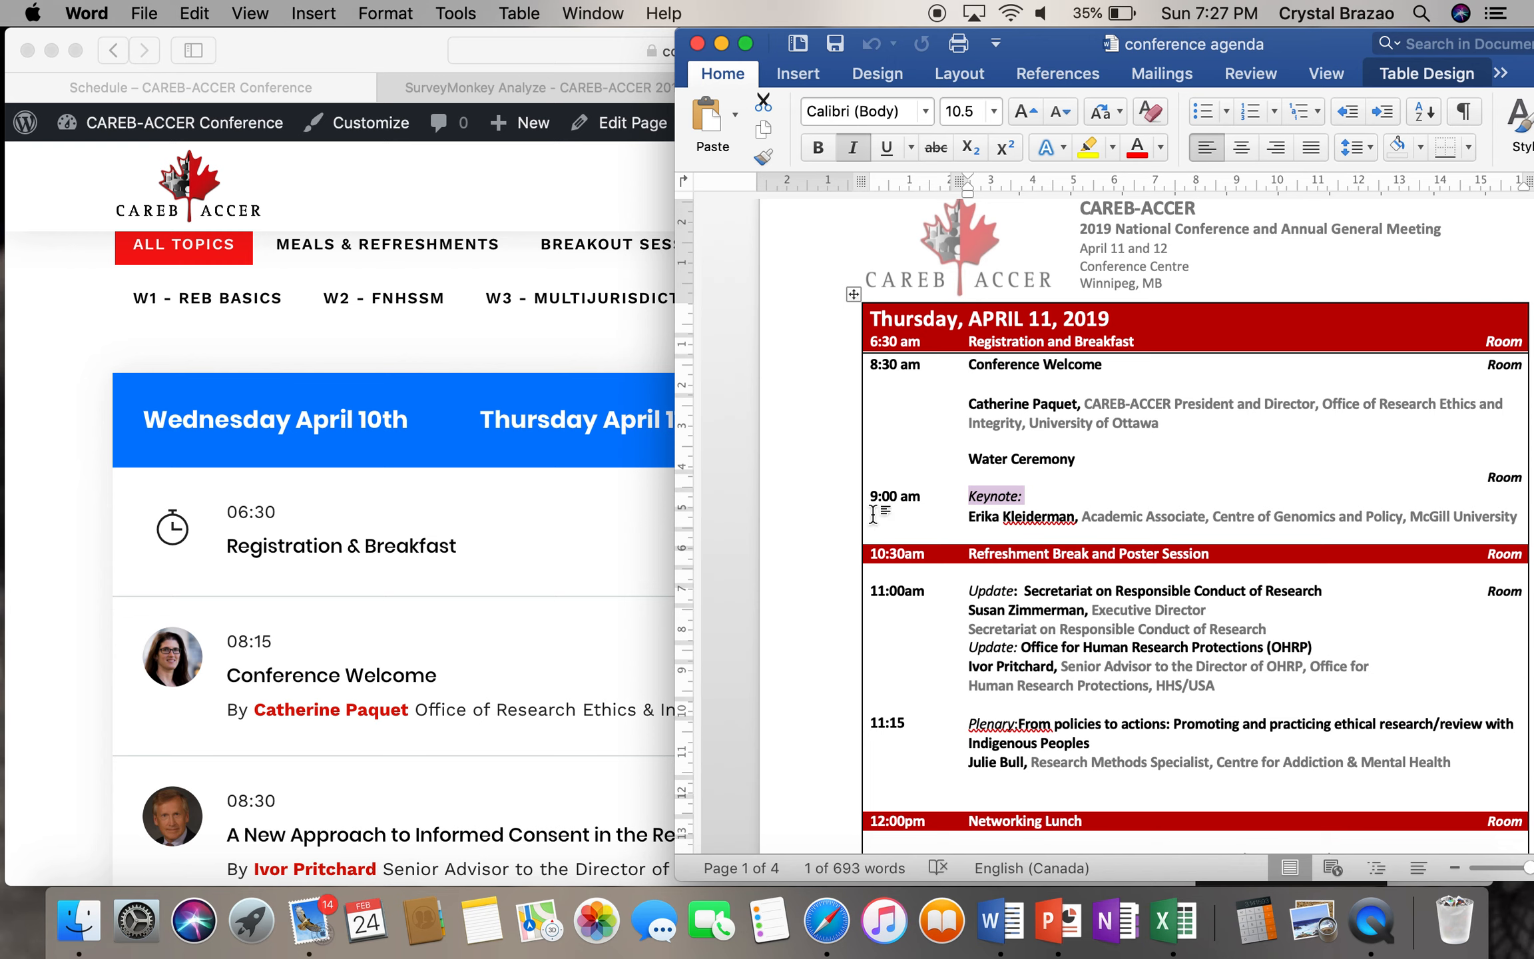
type("``````")
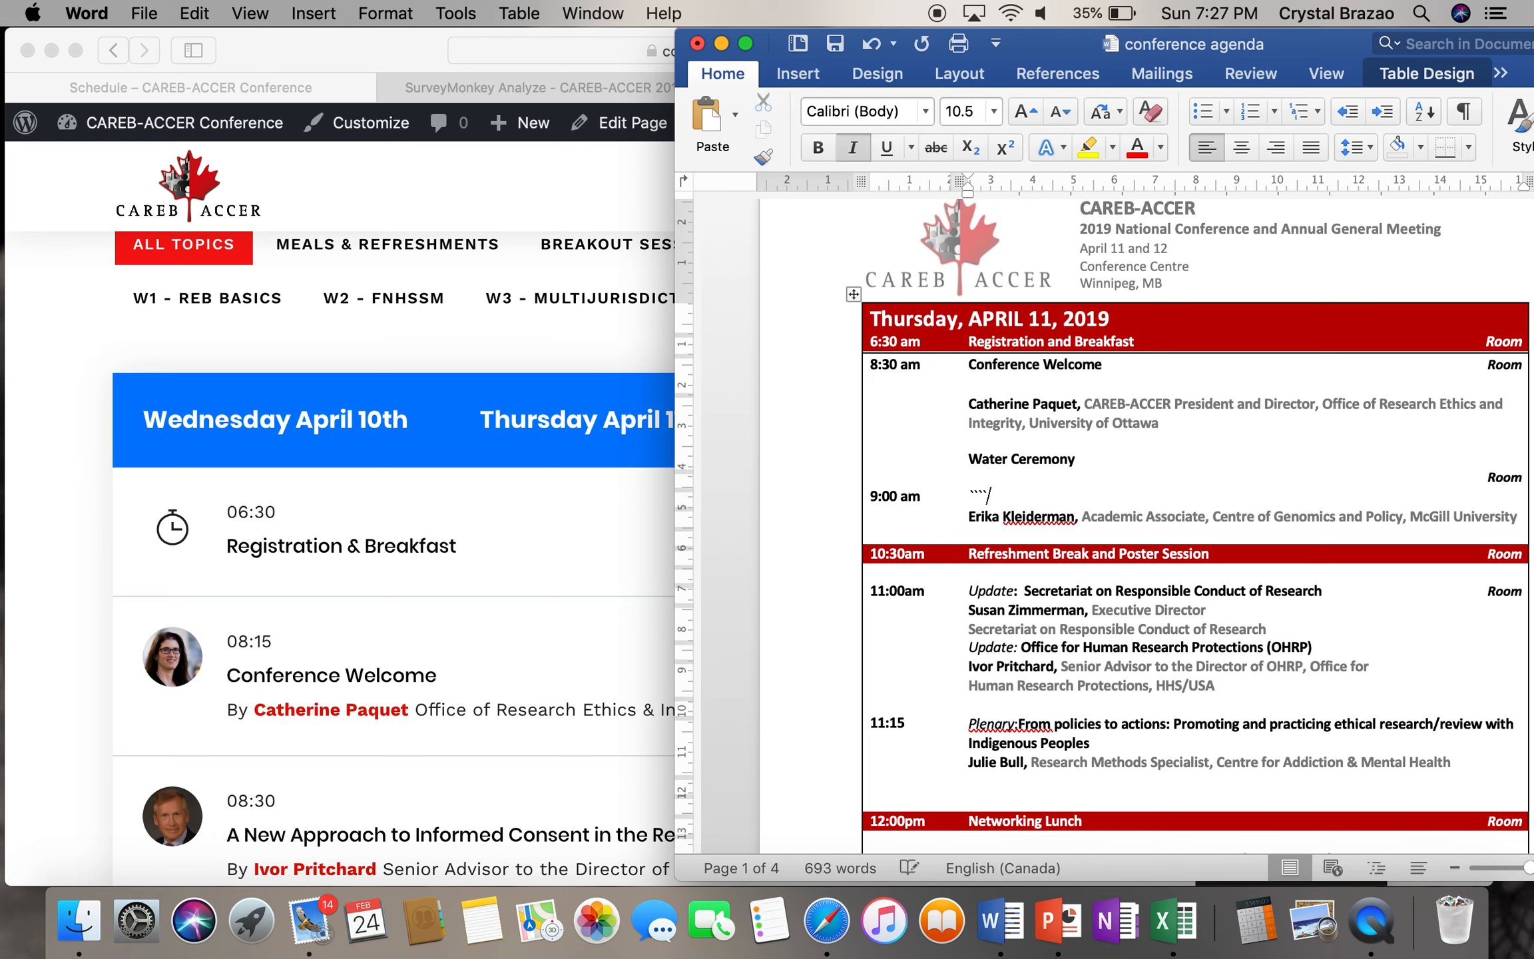
key("BackSpace")
left_click(541, 522)
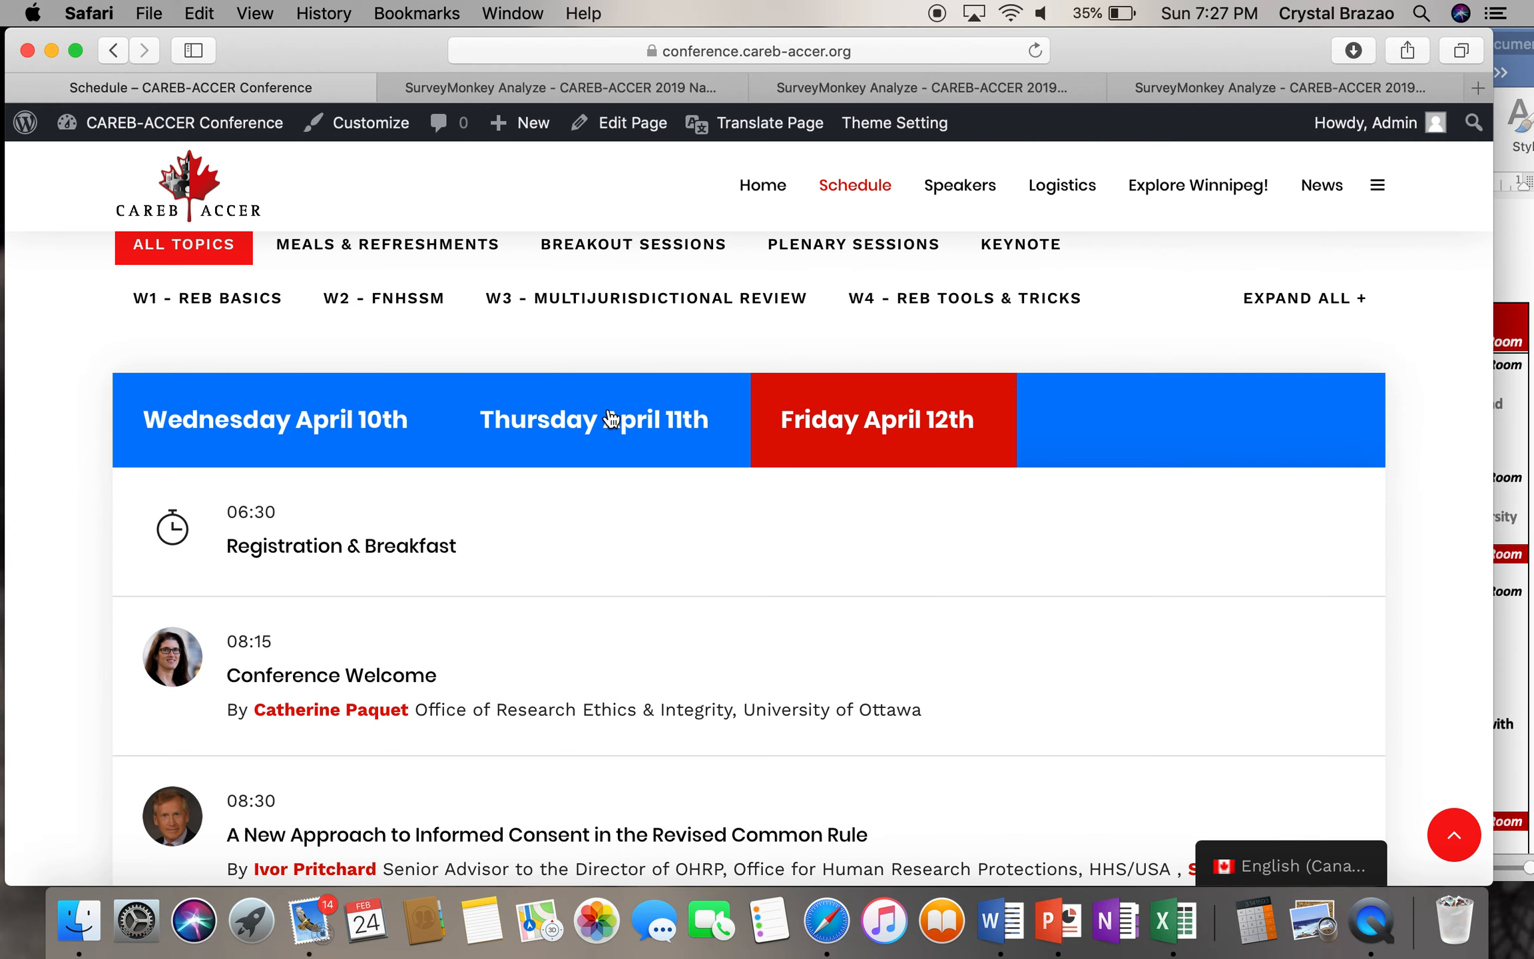
- On the Thursday April 11th schedule, expand the 09:00 - 10:30 keynote and check its keywords
left_click(611, 420)
scroll(507, 592, "down", 5)
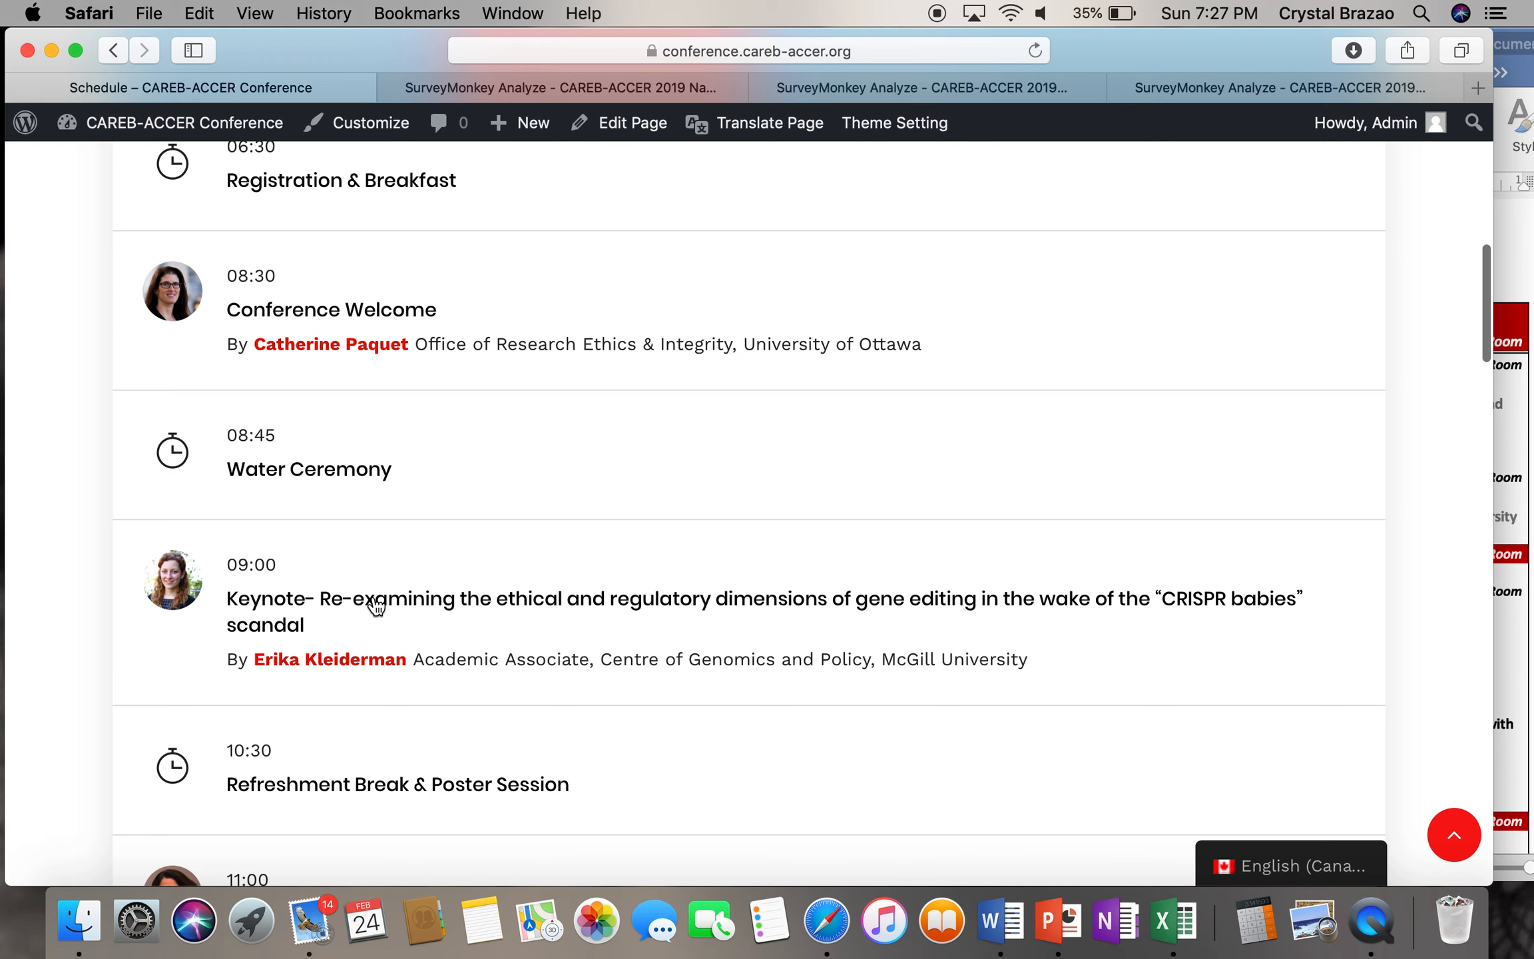
left_click(376, 604)
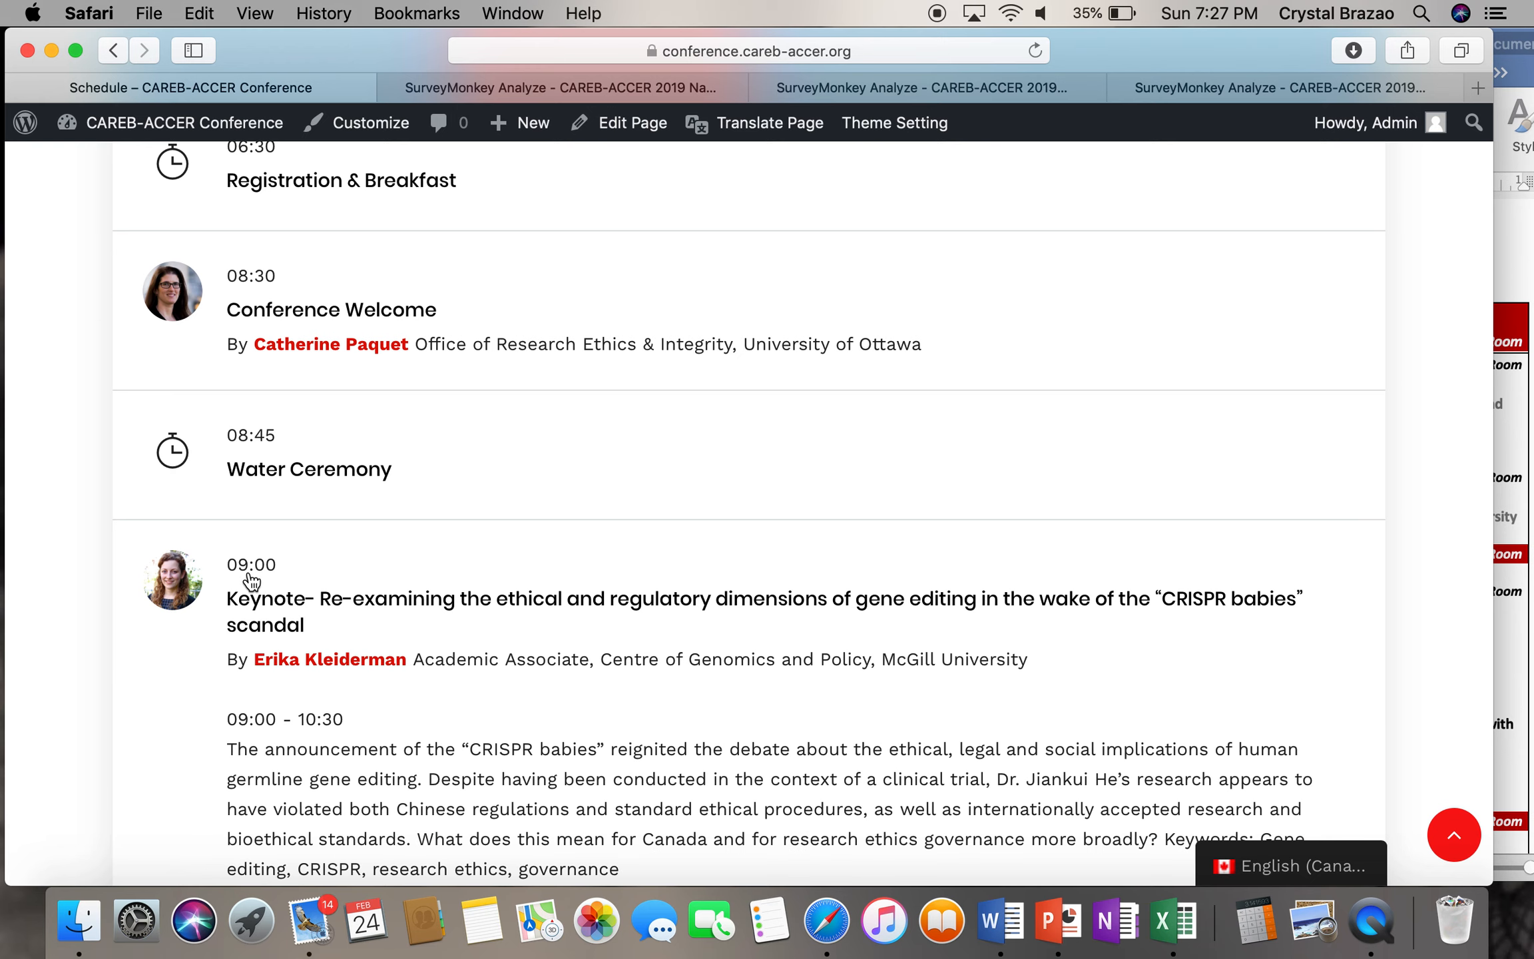
scroll(272, 609, "down", 3)
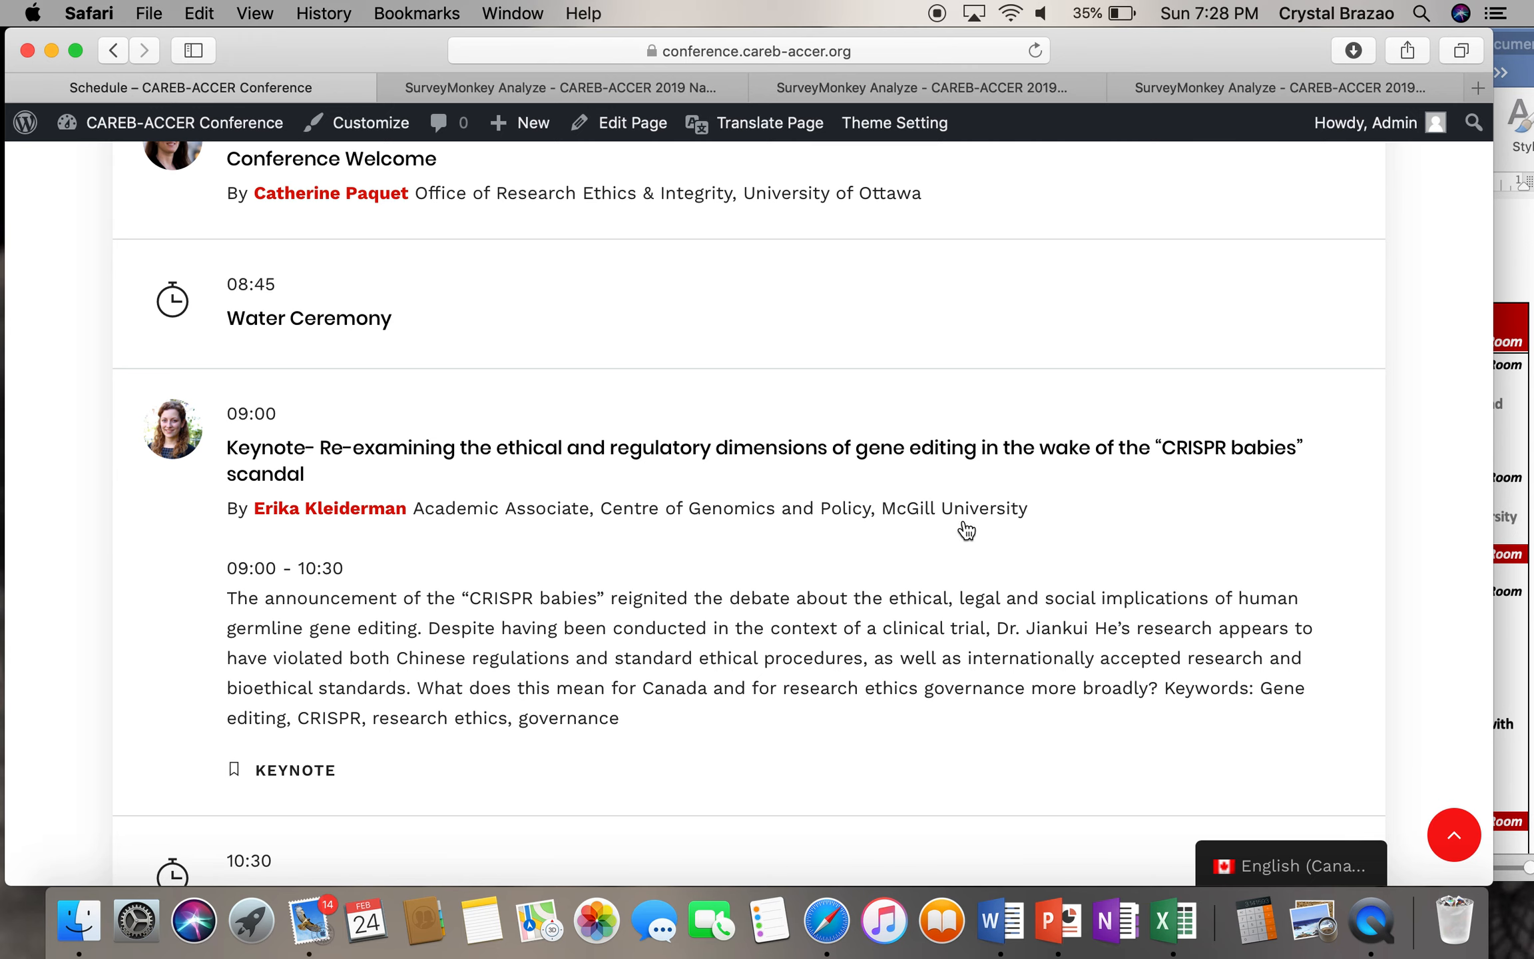
scroll(305, 587, "down", 3)
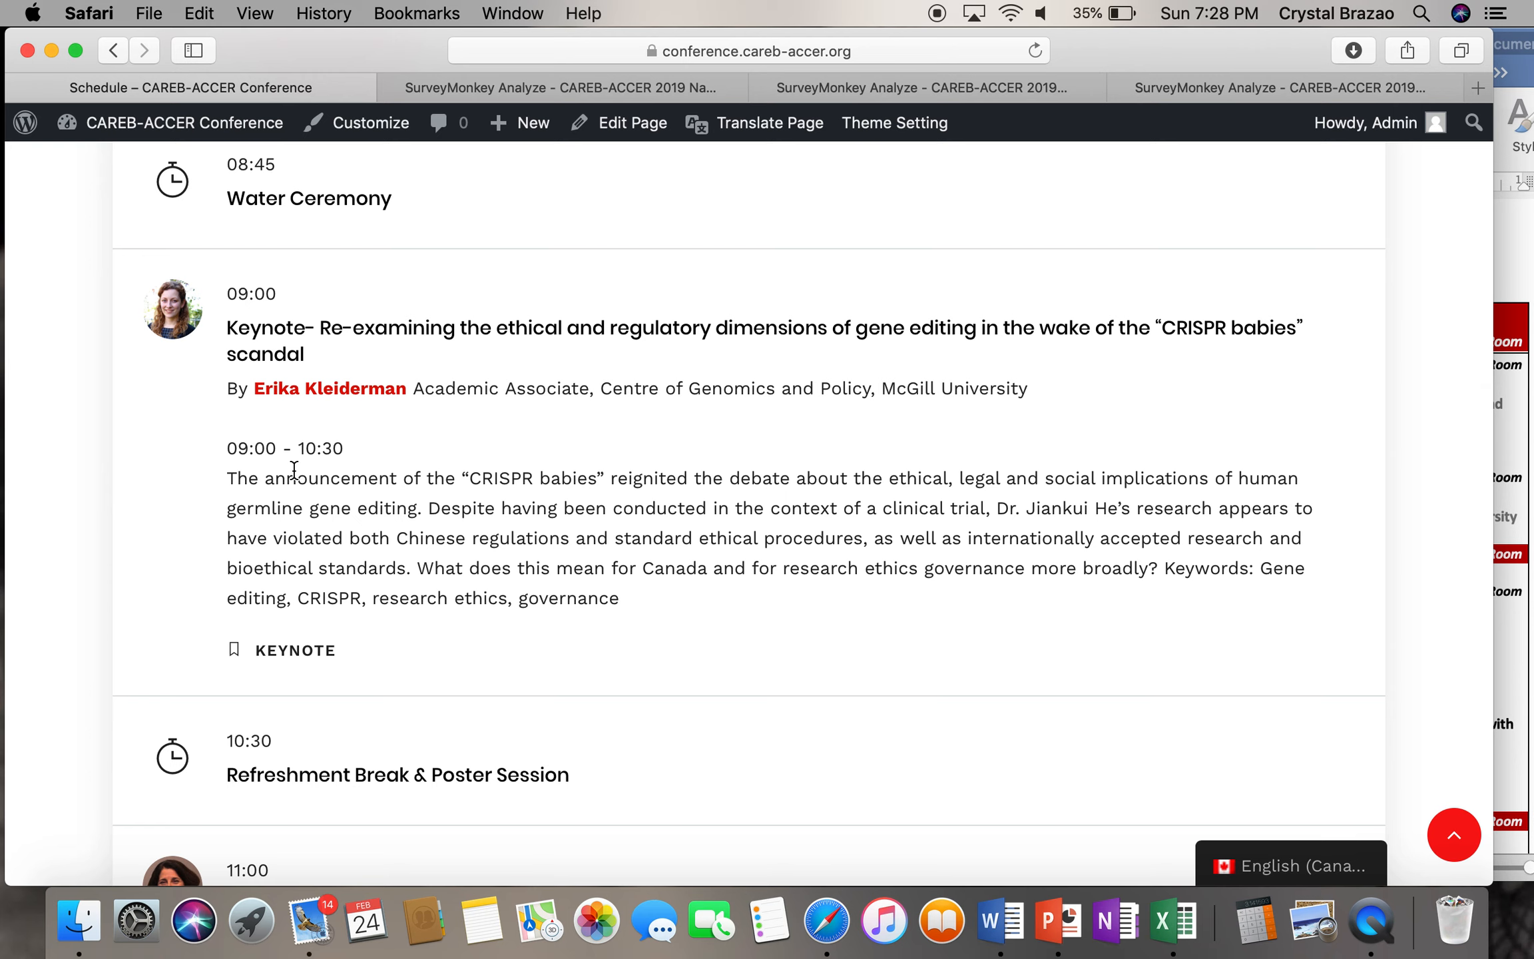
scroll(616, 596, "down", 1)
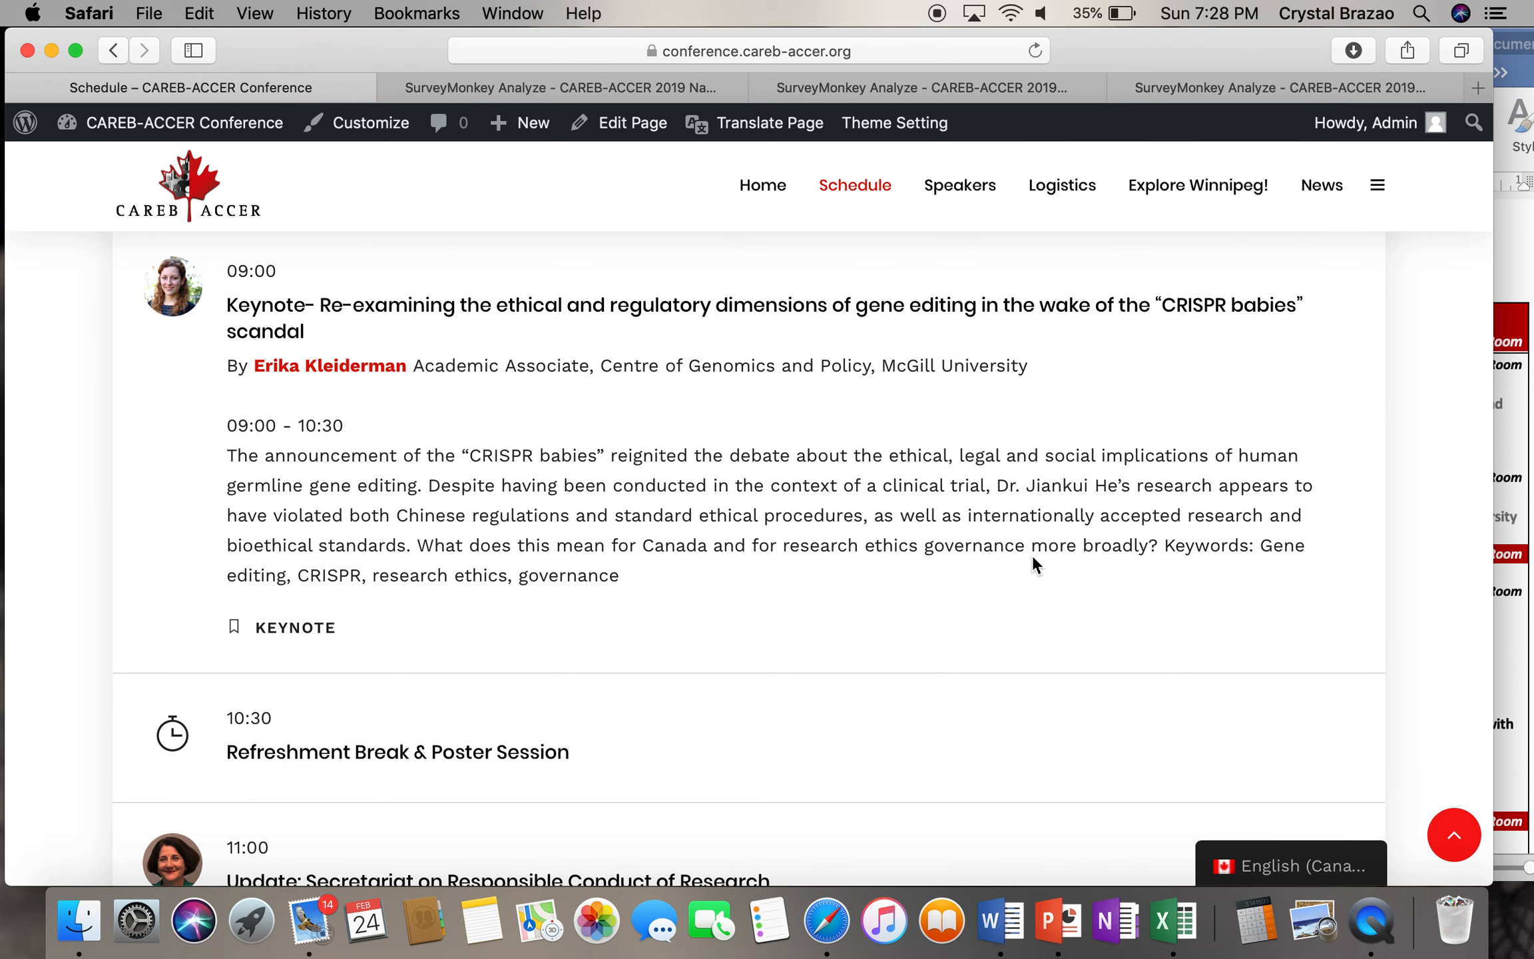
left_click_drag(1165, 547, 1231, 567)
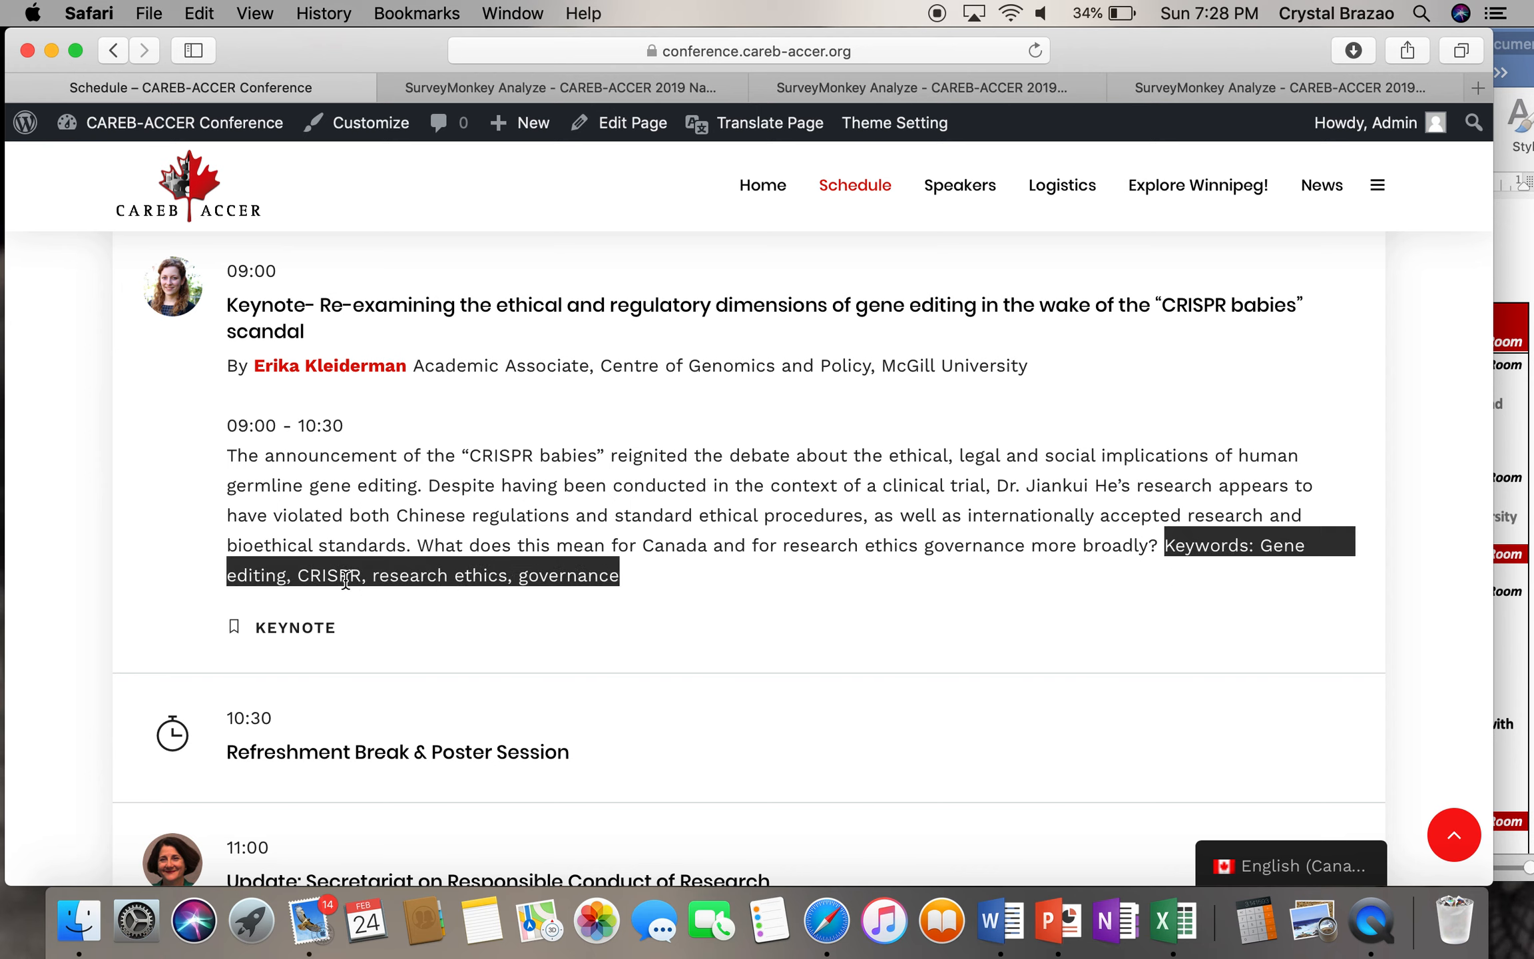
scroll(646, 580, "down", 5)
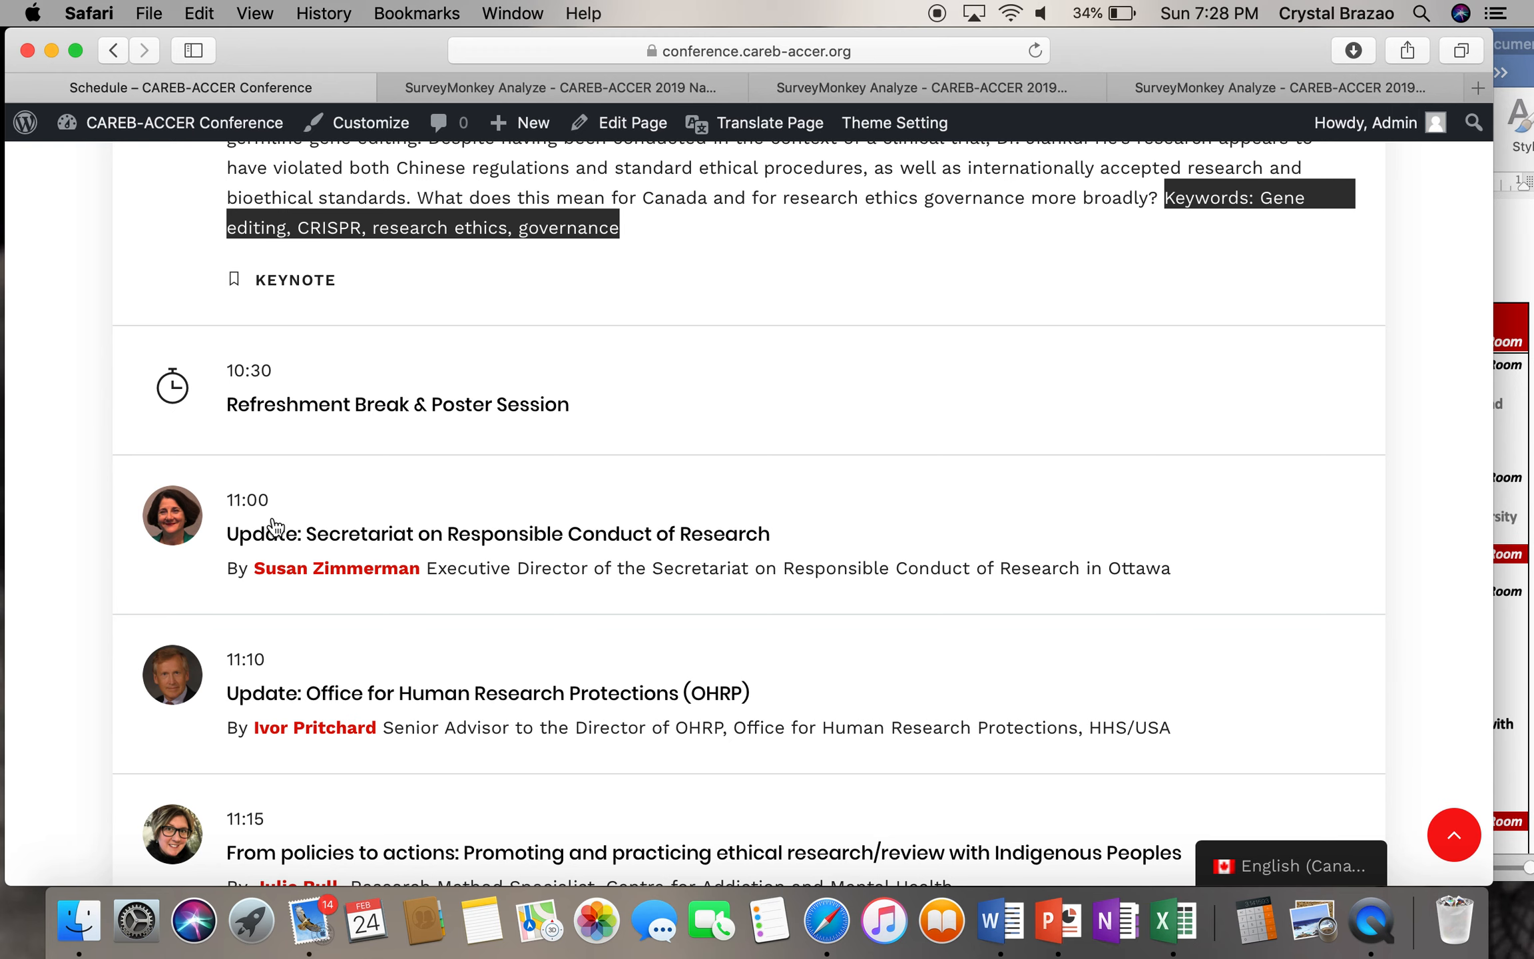
- Expand the 11:00 session's details and review them
left_click(256, 543)
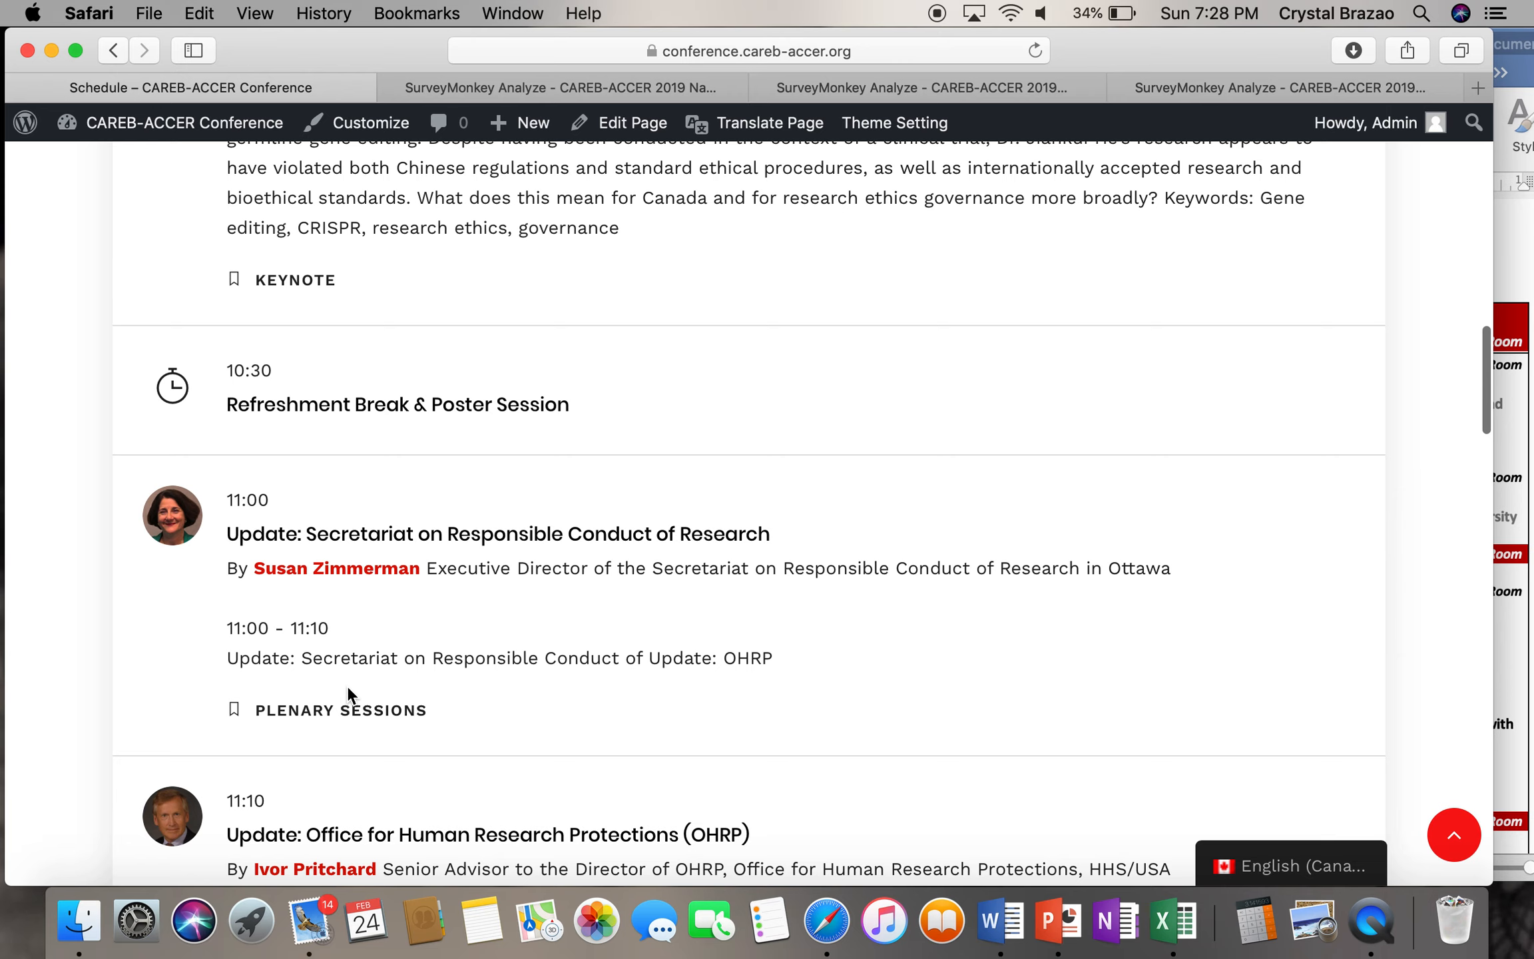
scroll(347, 693, "down", 5)
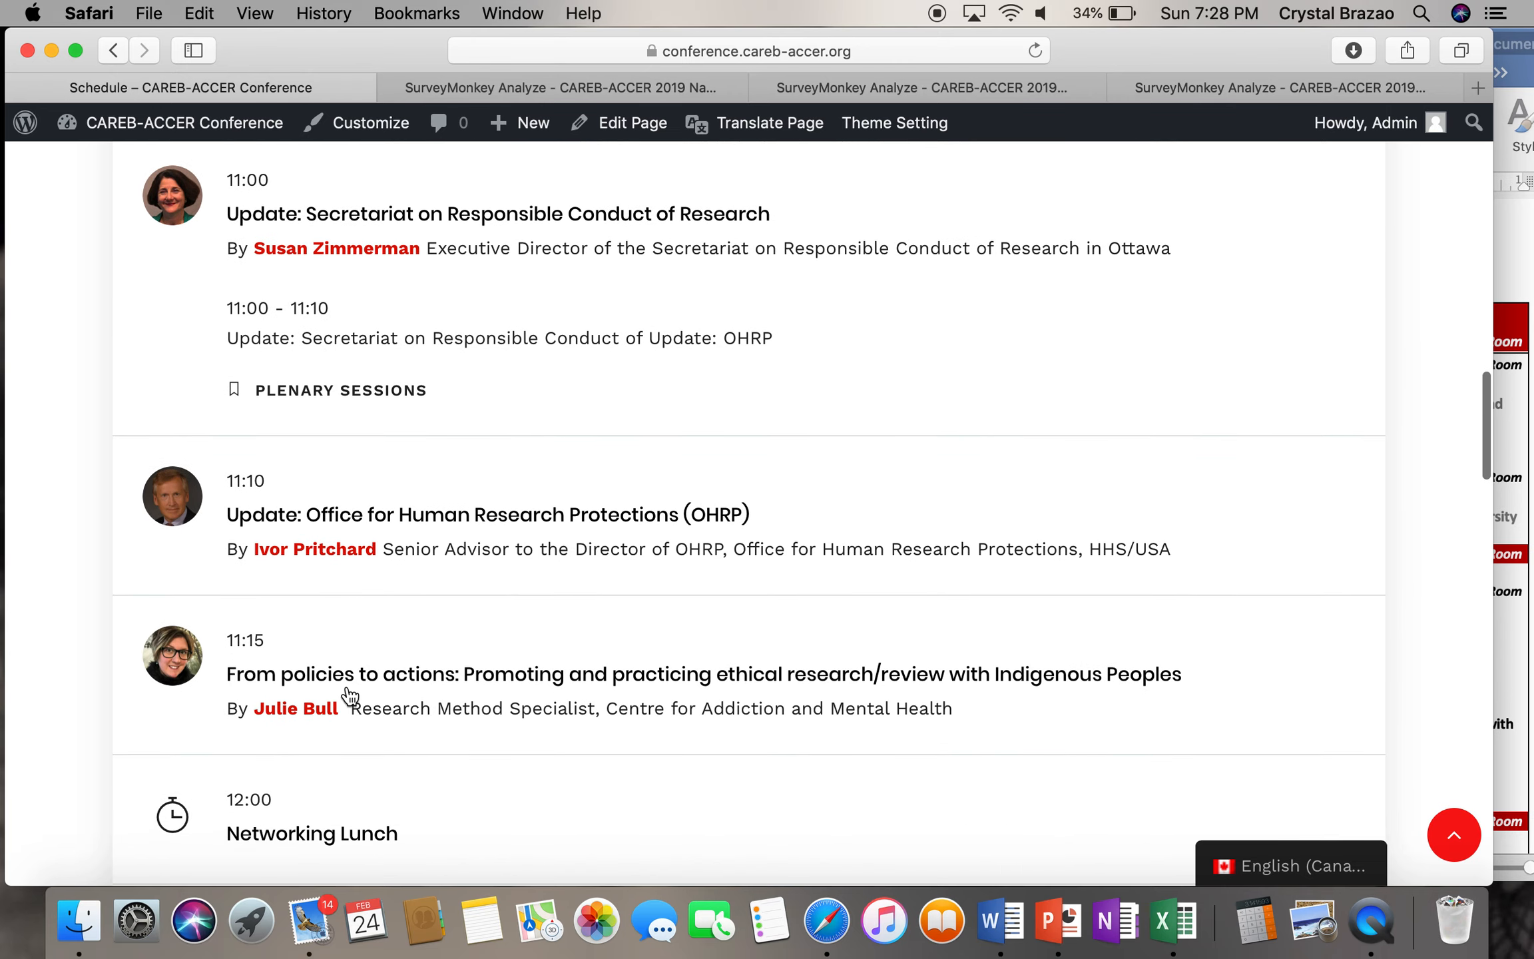
scroll(350, 696, "up", 6)
scroll(300, 332, "up", 4)
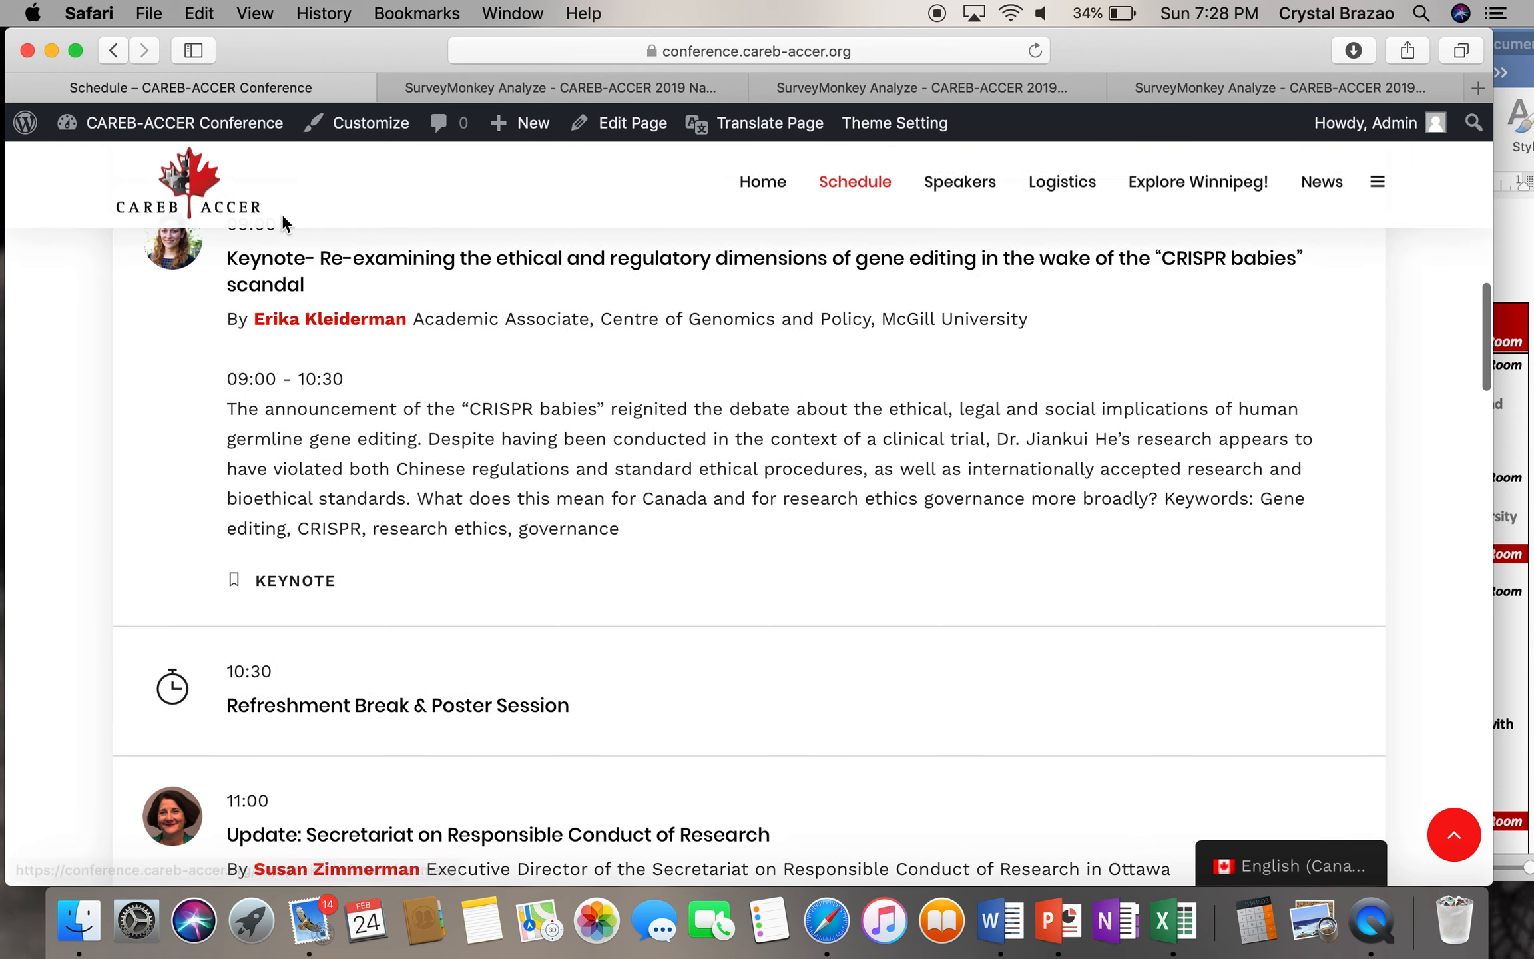
- From the CAREB-ACCER Conference admin, list the 75 Sessions, then switch to the Word agenda
mouse_move(238, 125)
left_click(240, 126)
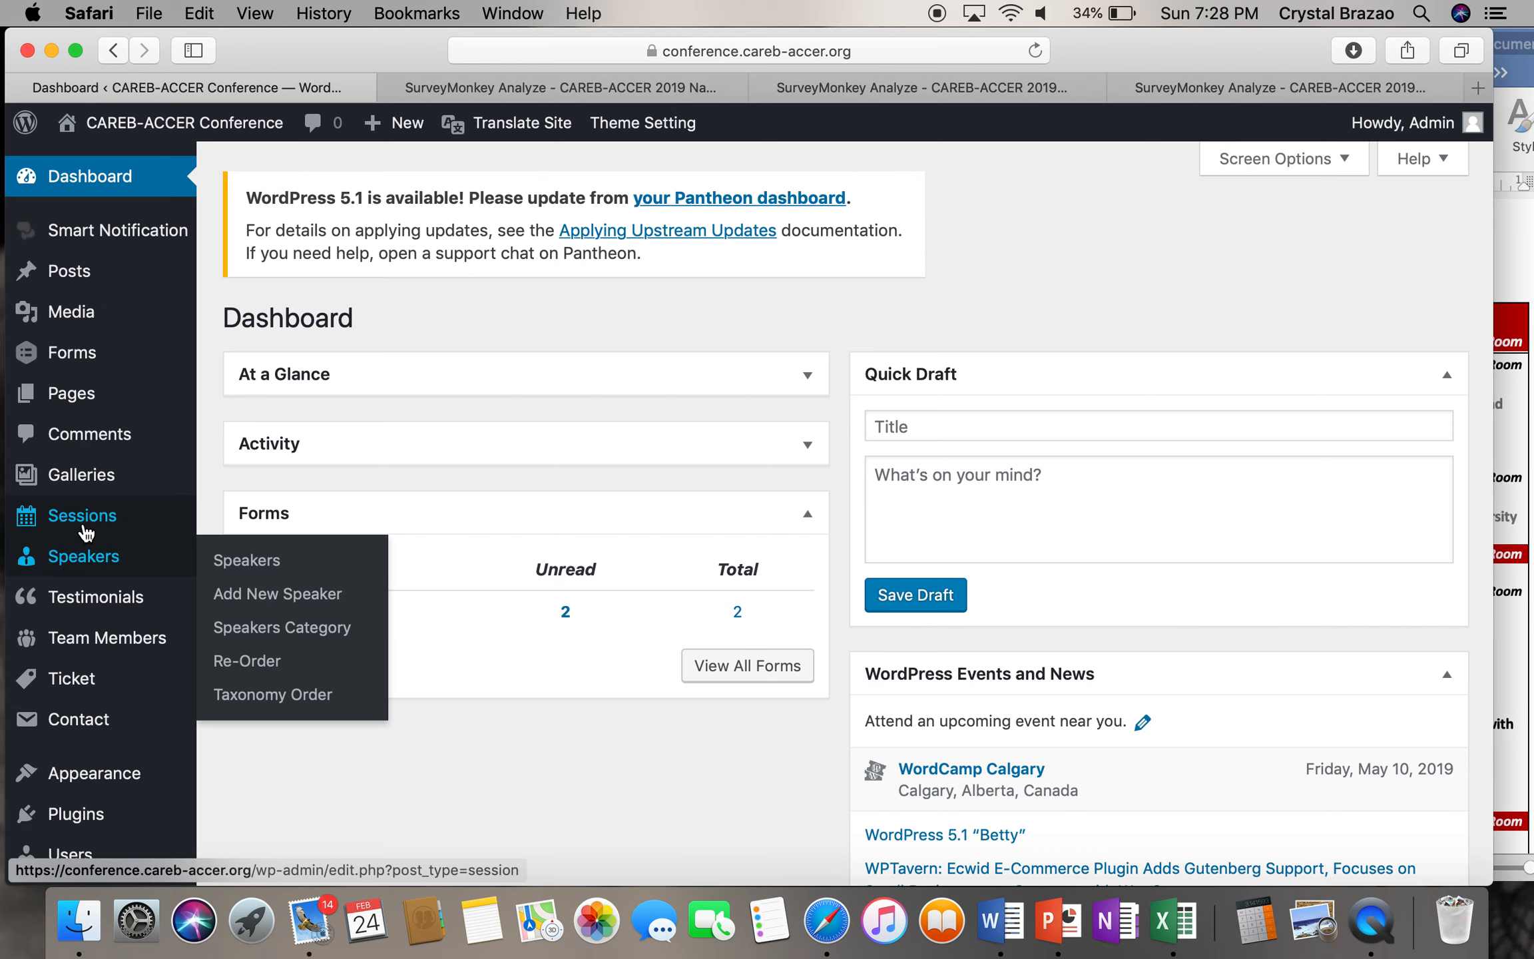
left_click(85, 519)
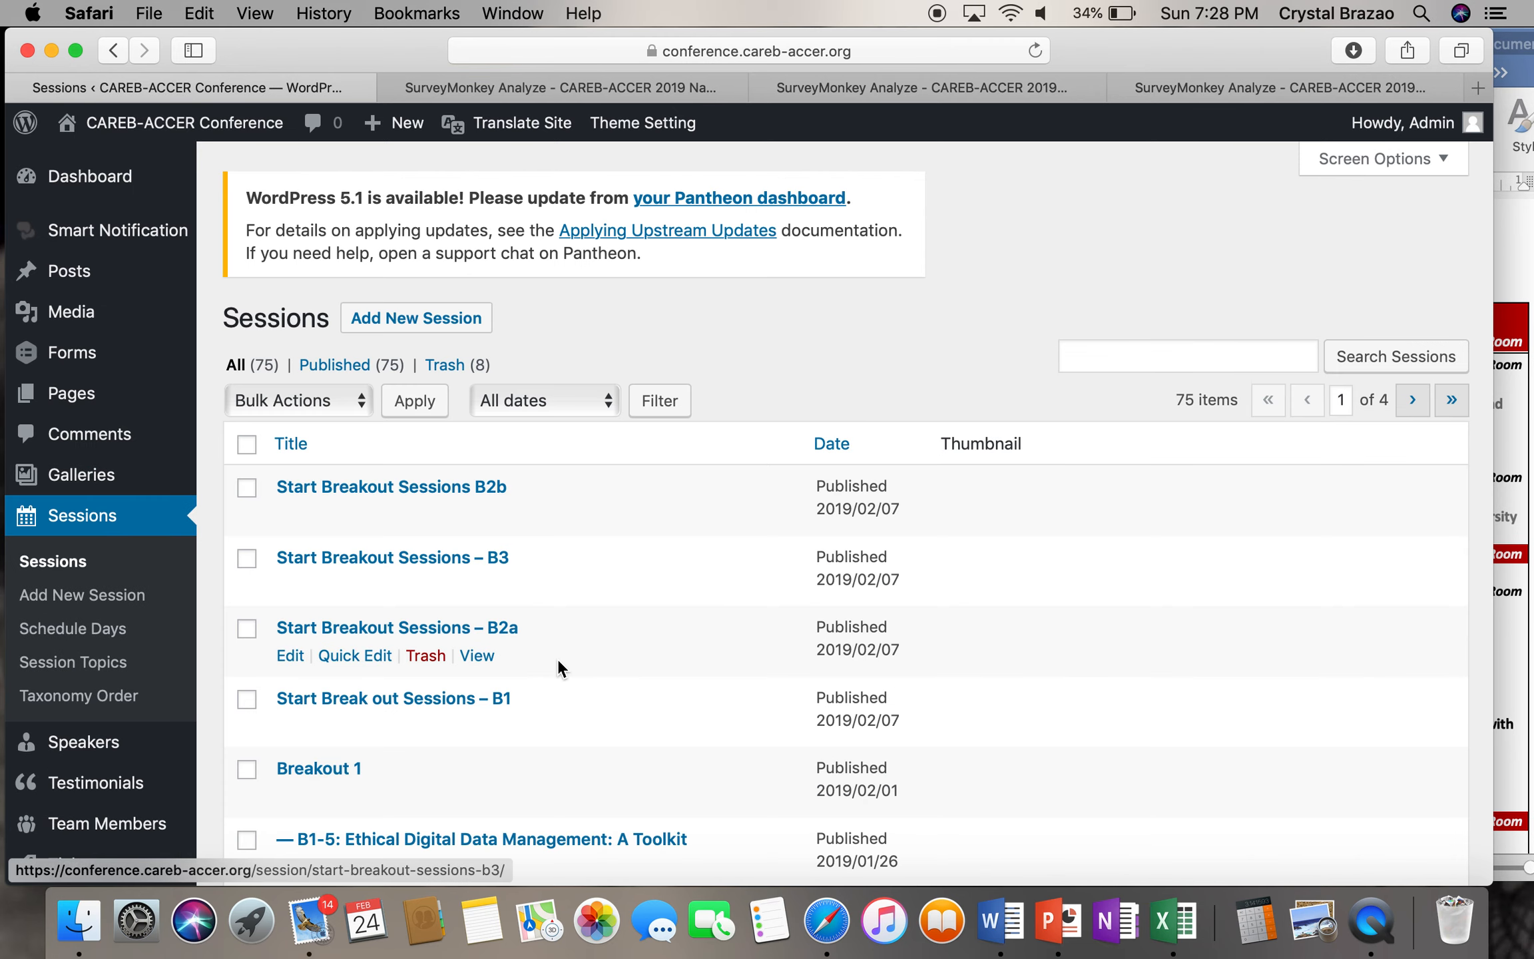
scroll(558, 663, "down", 5)
scroll(557, 658, "down", 1)
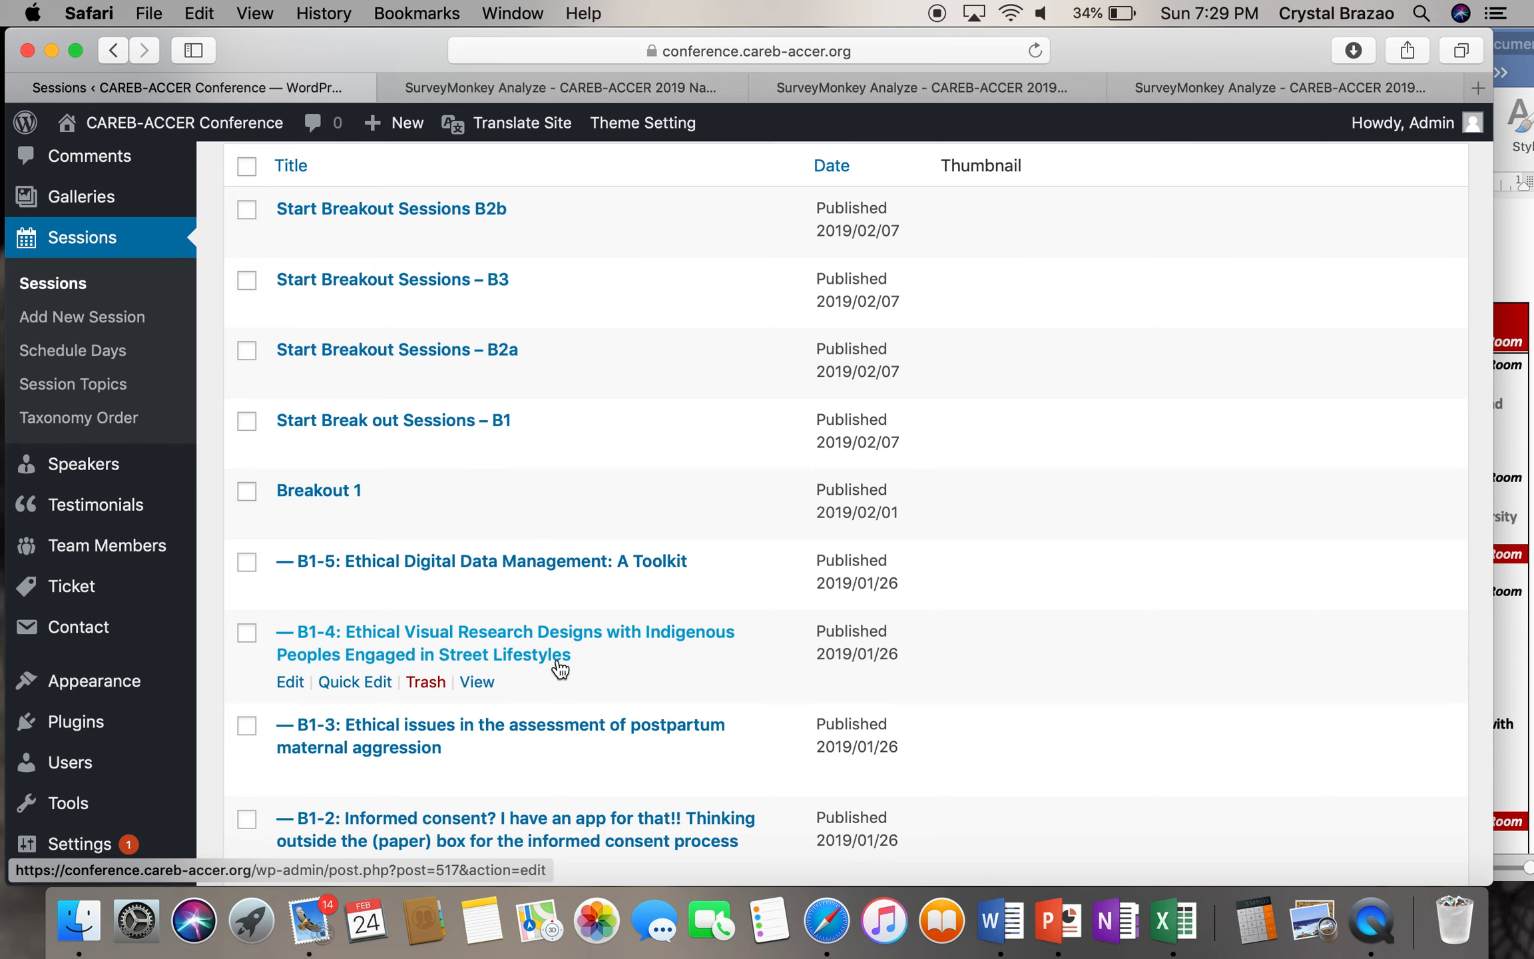
left_click(1515, 293)
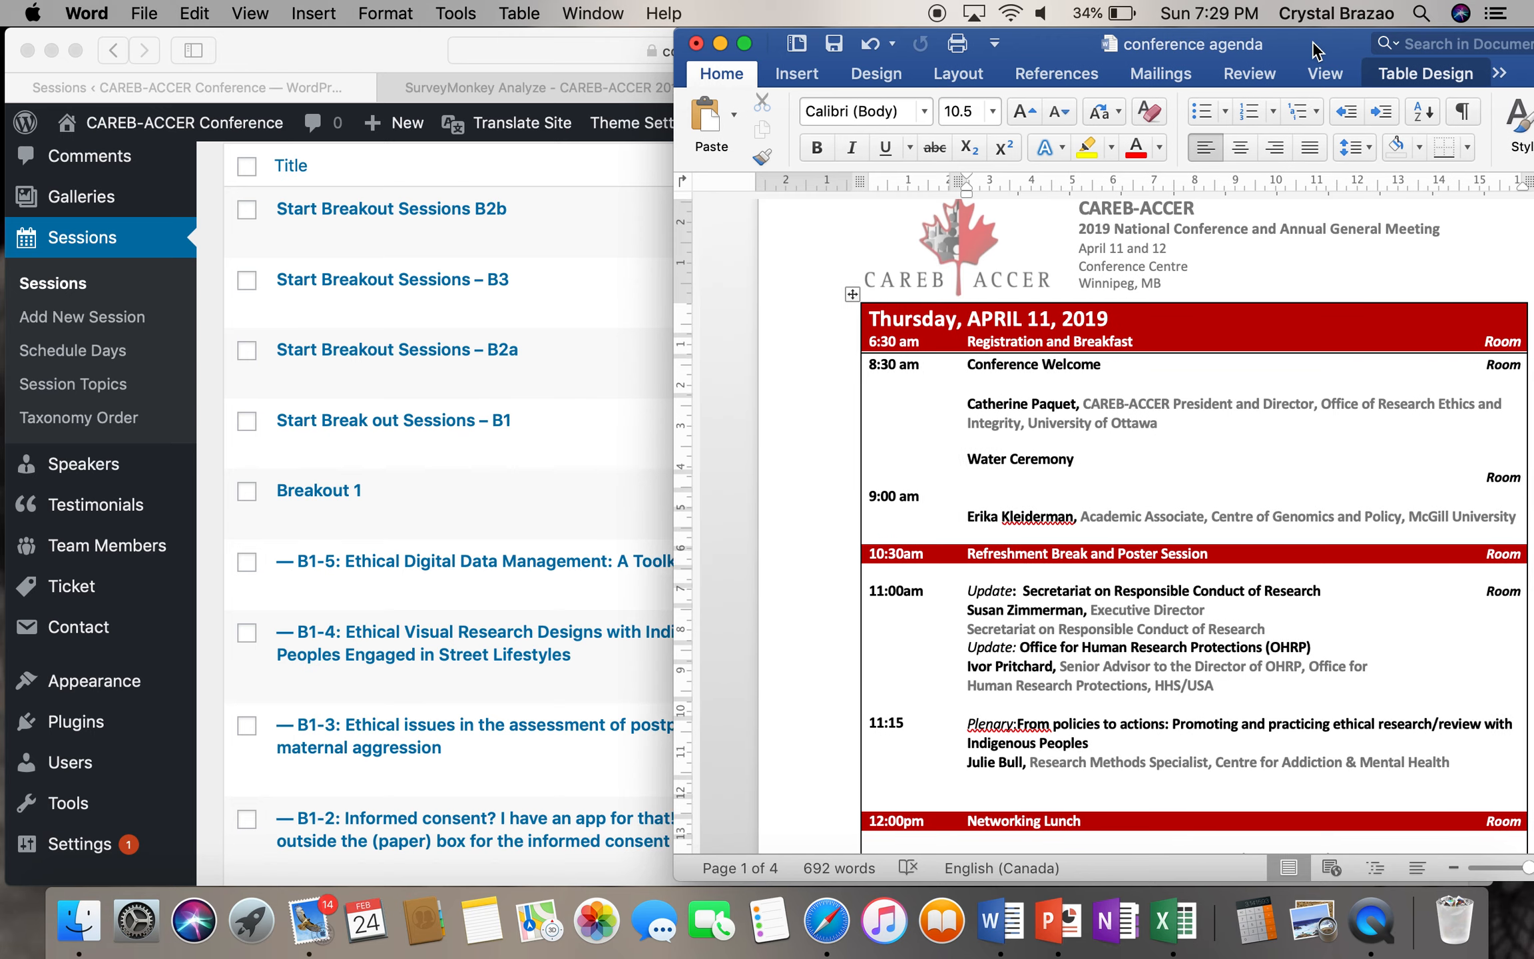
- Reposition the Word window and scroll through the Thursday agenda rows, then return to Sessions
left_click_drag(1319, 43, 1164, 17)
scroll(1080, 453, "down", 3)
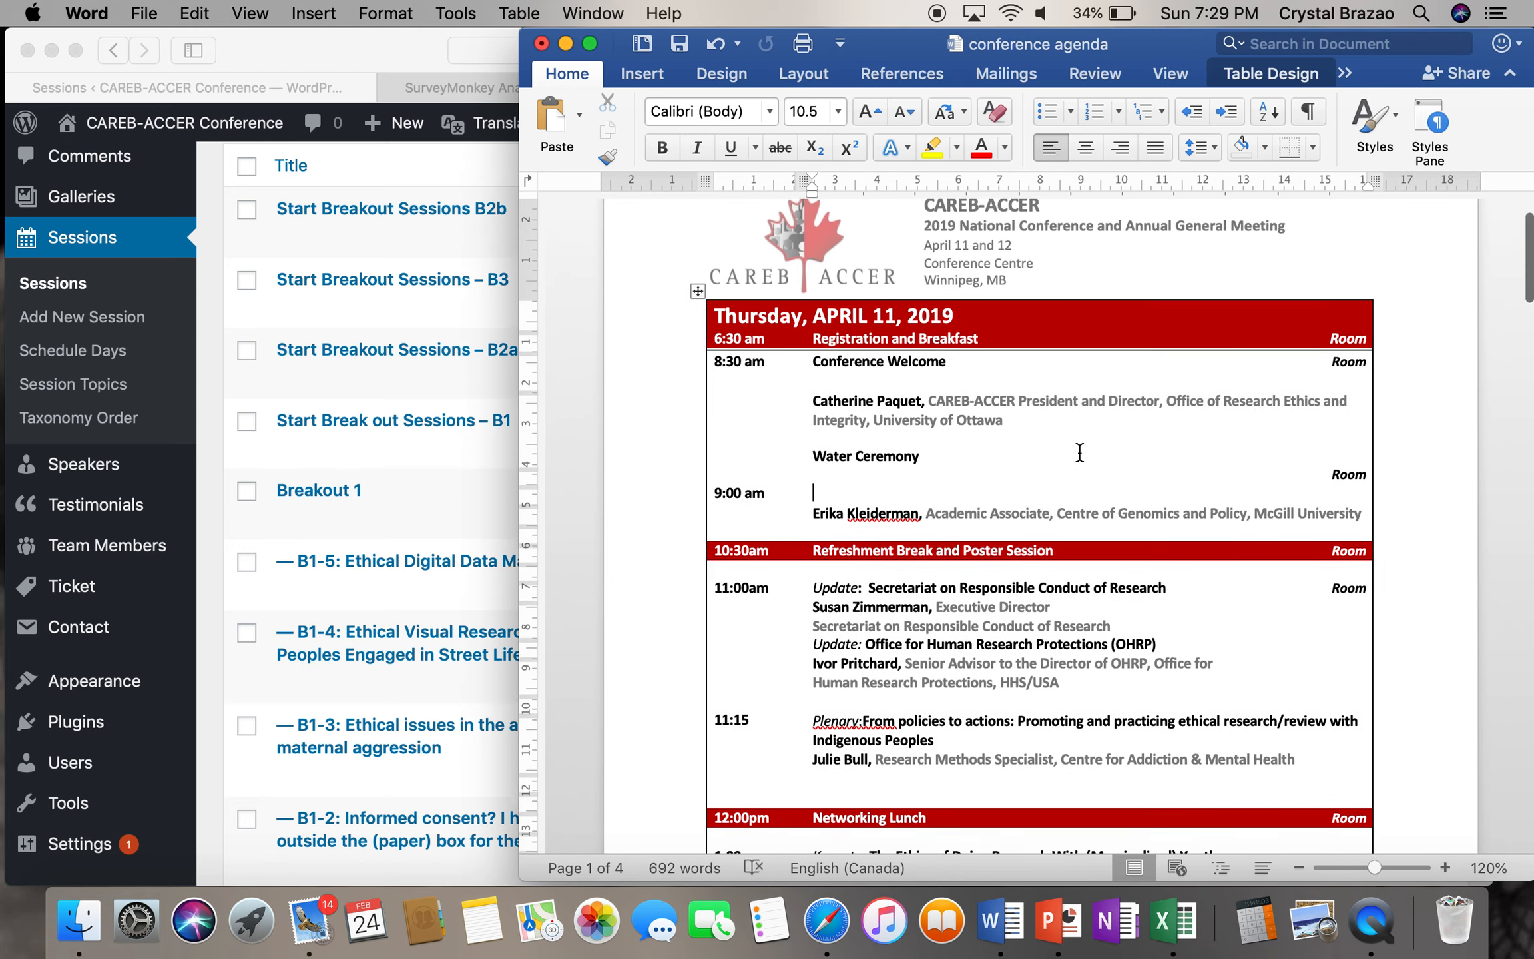
scroll(1078, 453, "down", 12)
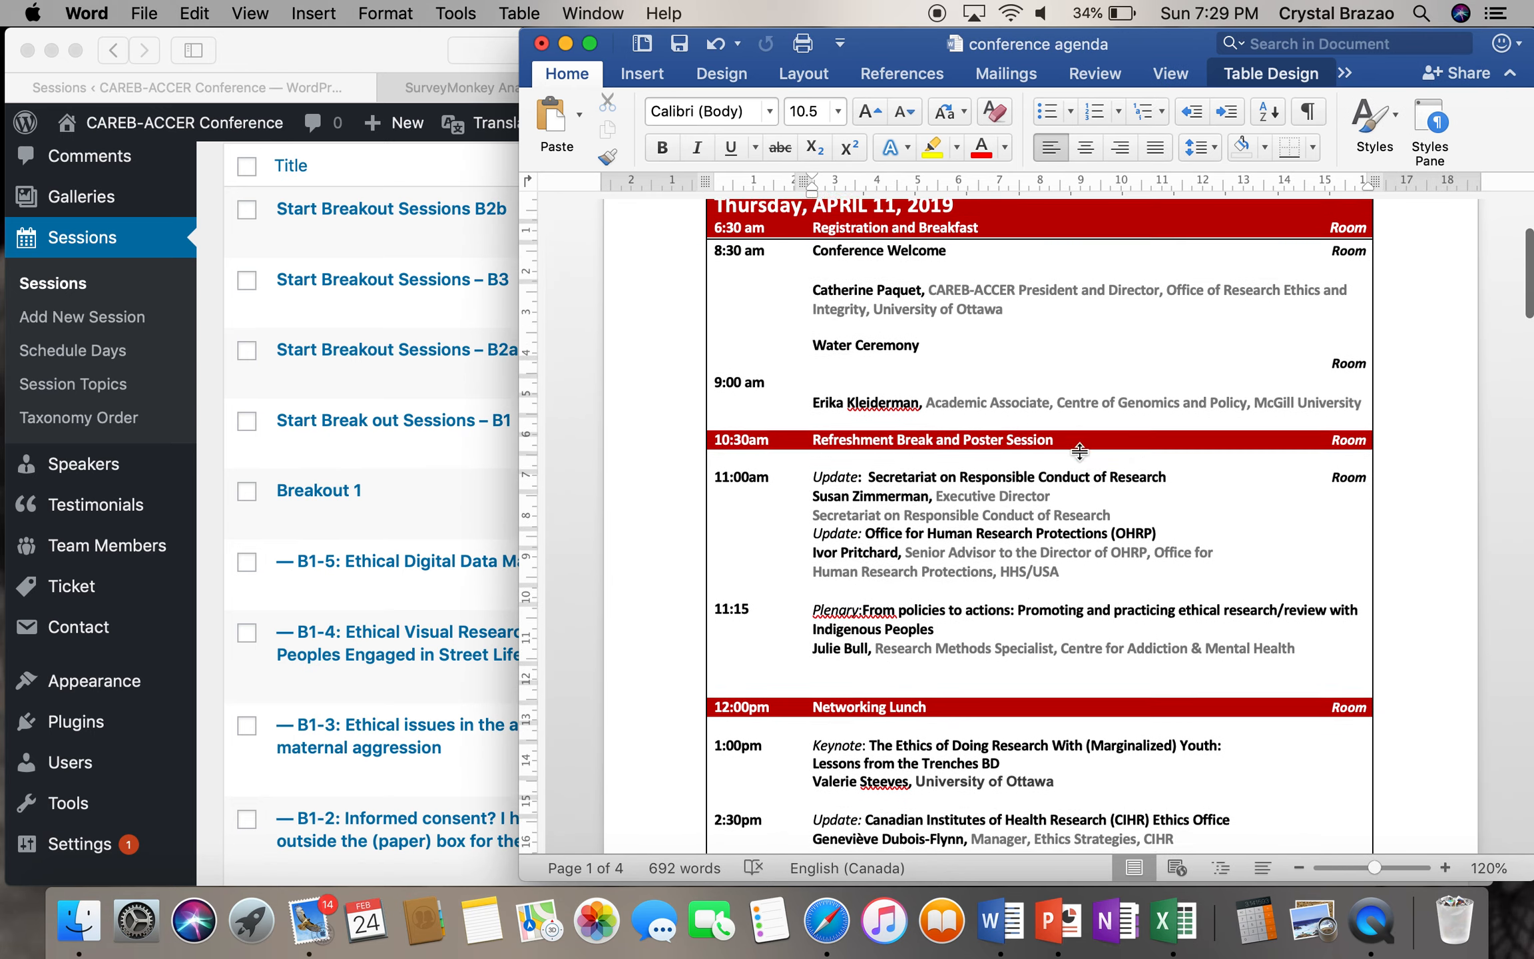
scroll(1079, 447, "down", 12)
scroll(1078, 446, "up", 20)
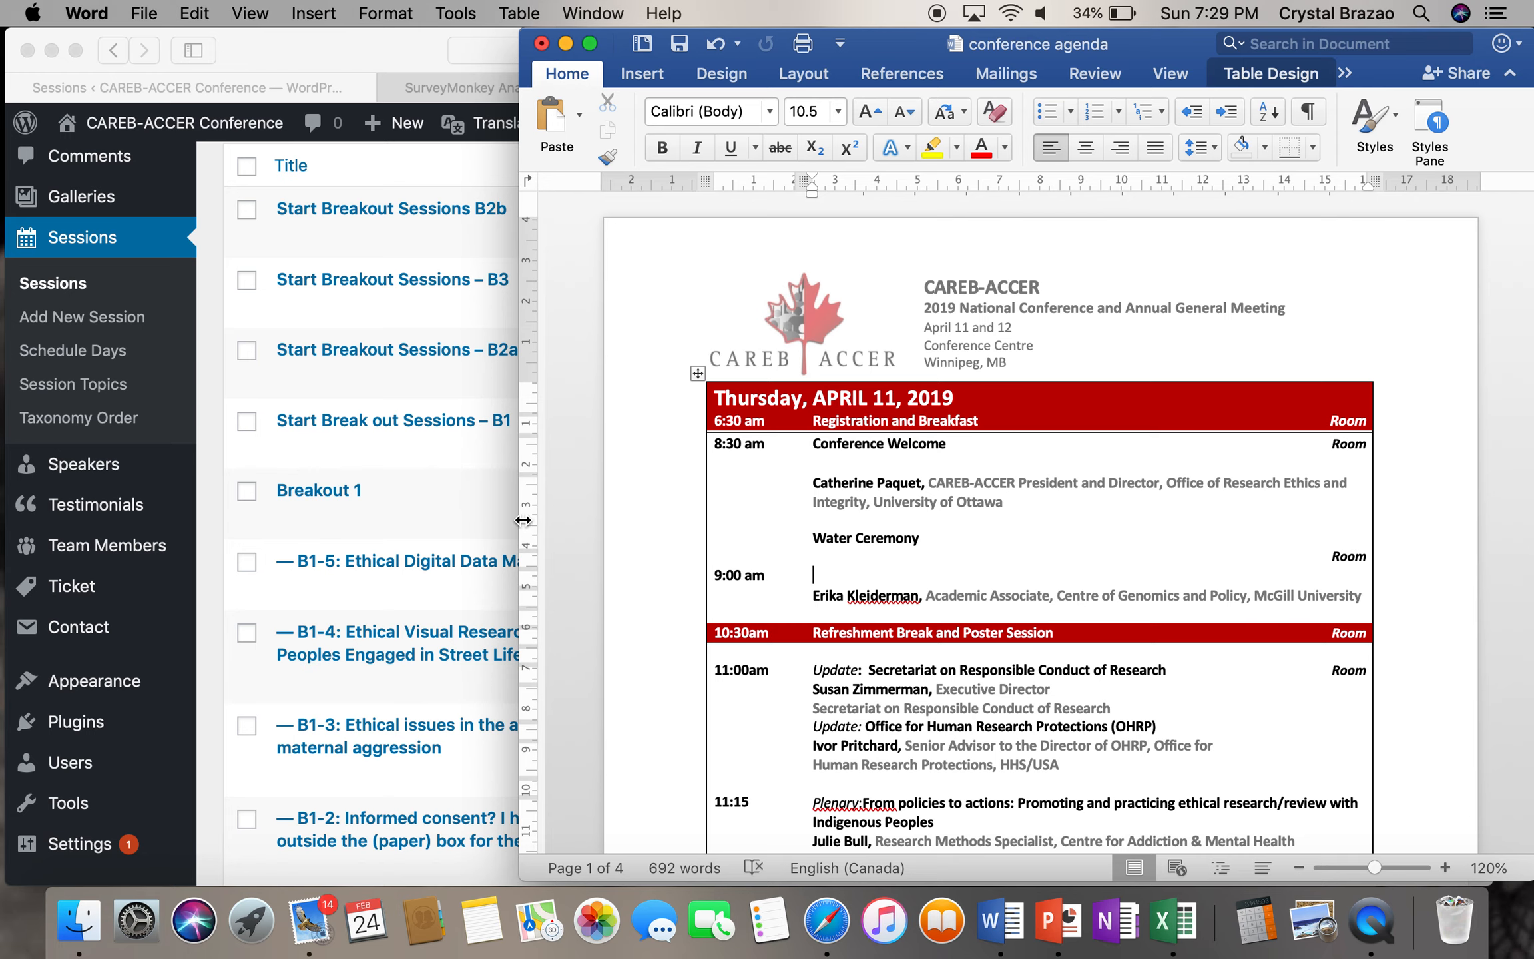
left_click(500, 508)
scroll(542, 482, "up", 1)
scroll(543, 493, "up", 5)
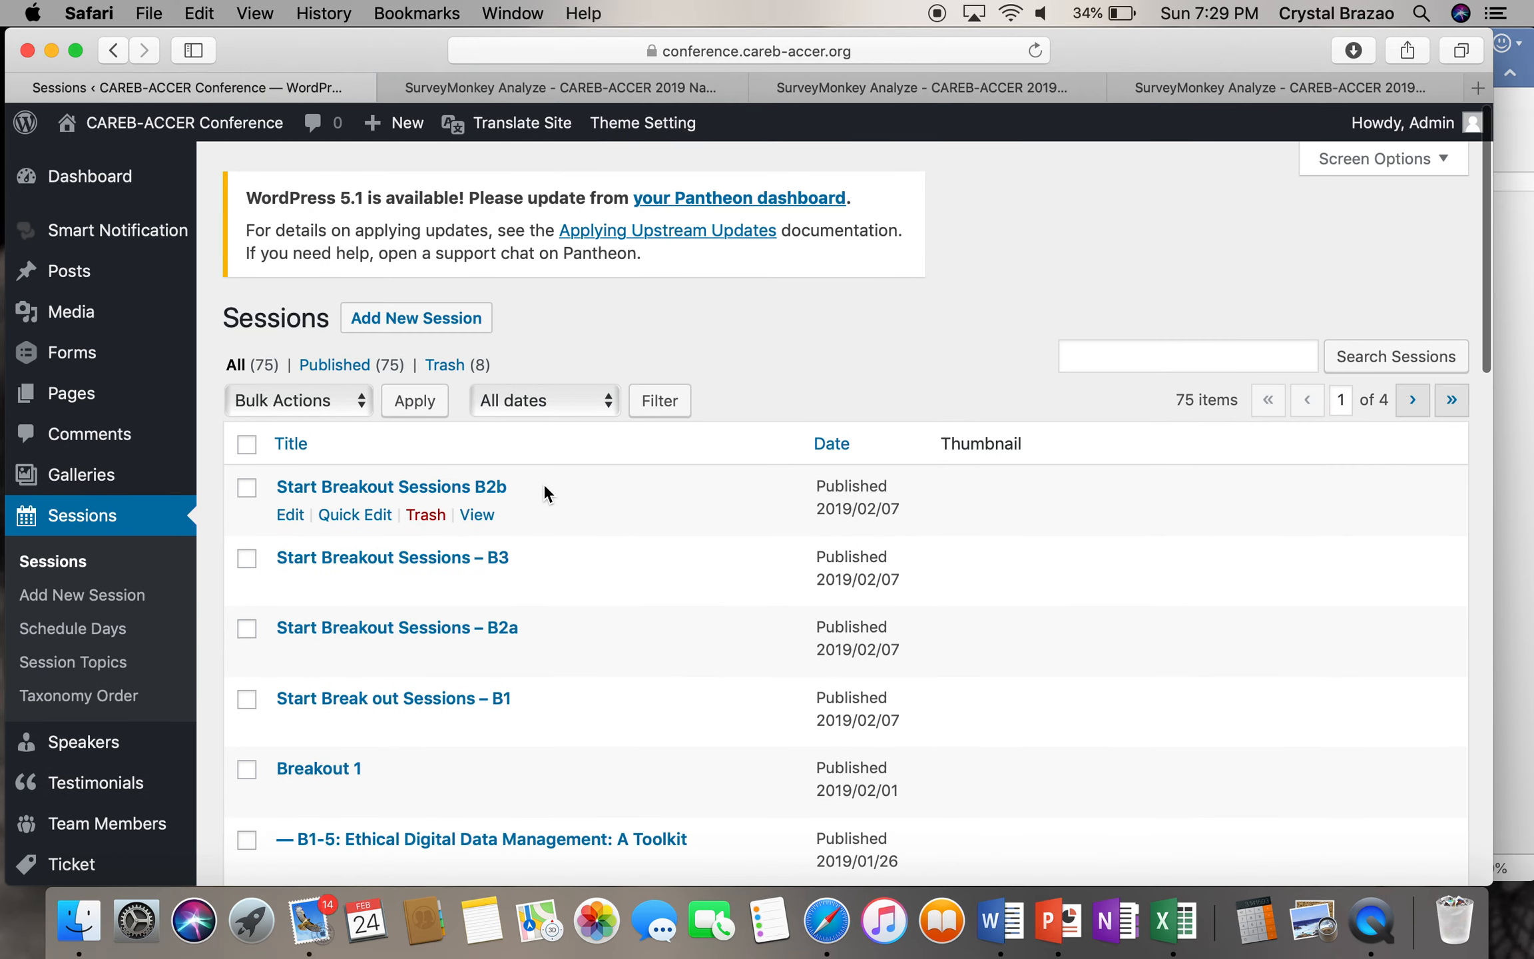
- Sort the Sessions list by Title ascending, leaving the date filter at All dates
left_click(323, 443)
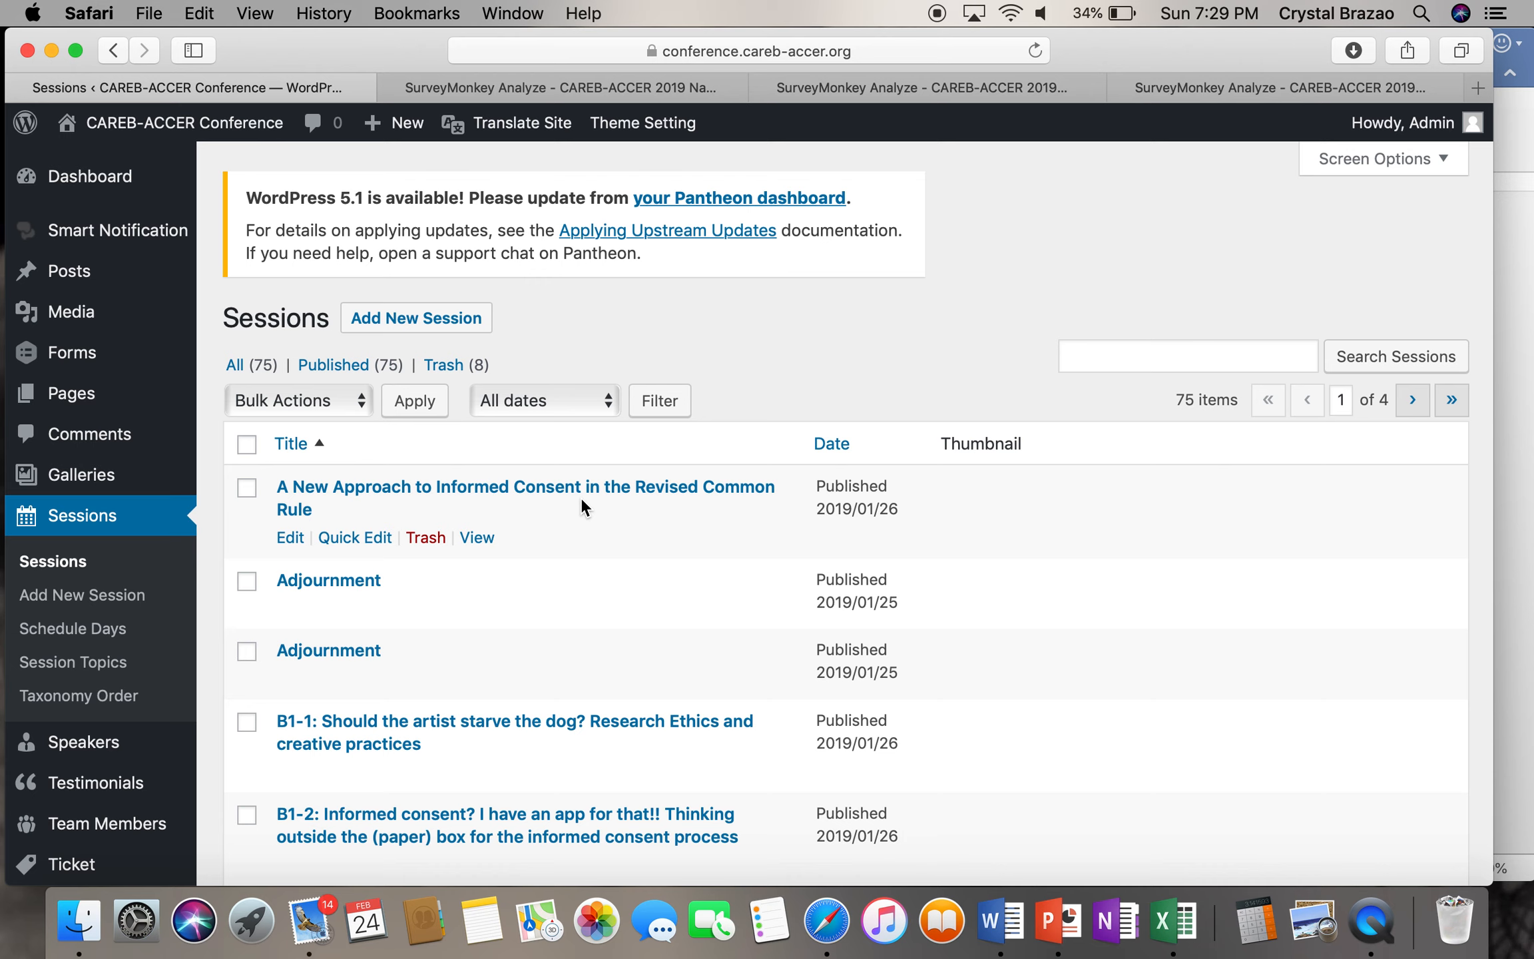
left_click(606, 401)
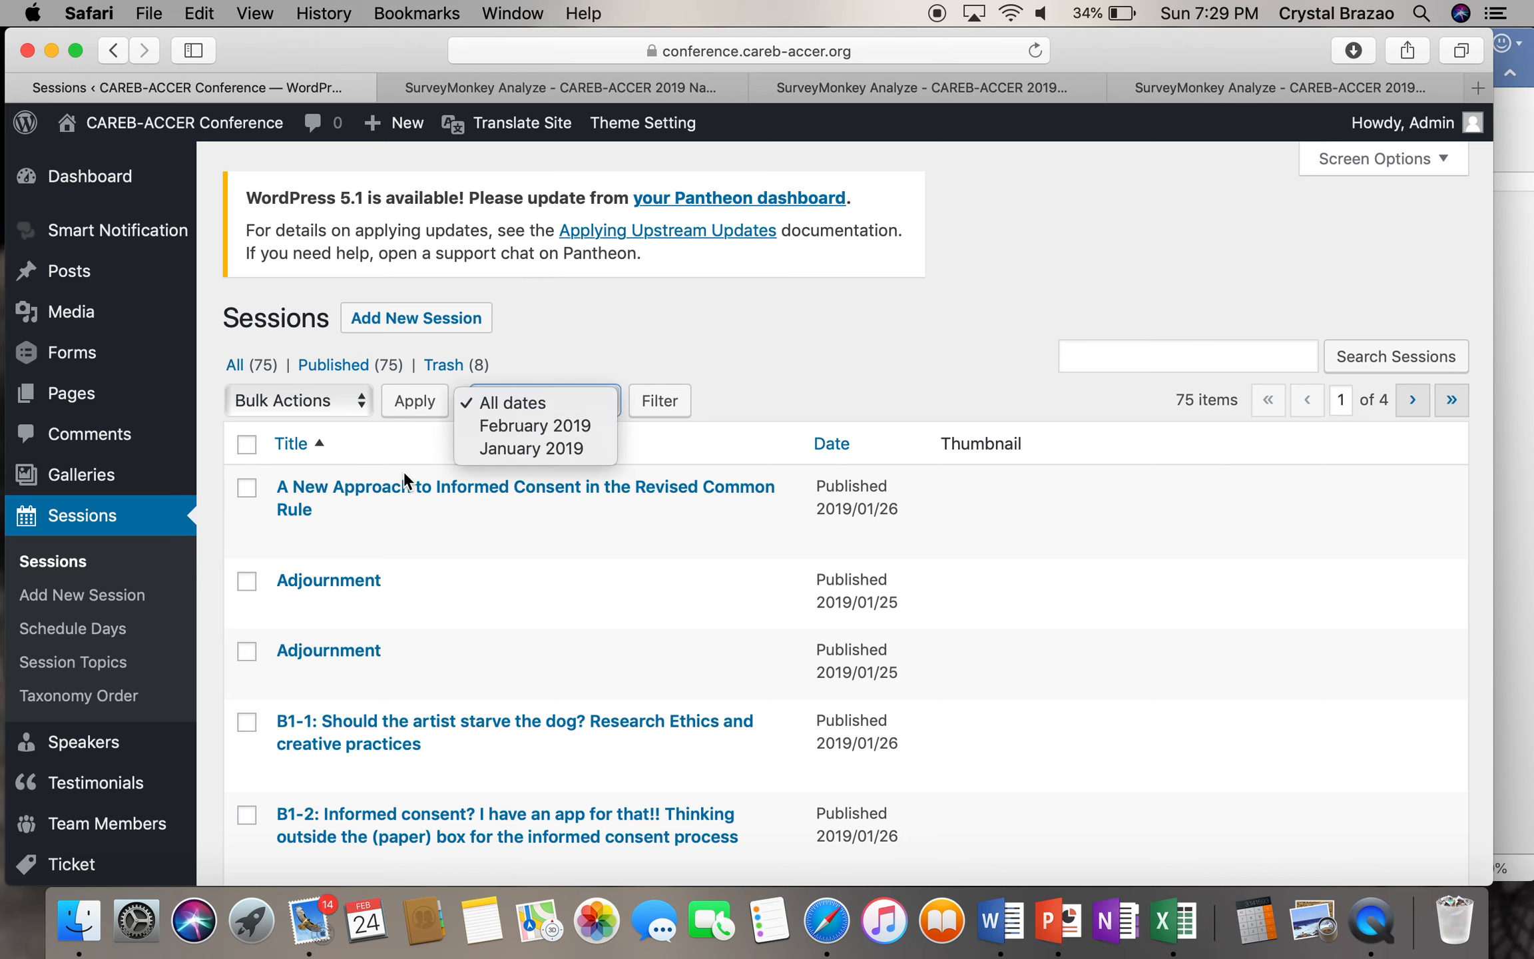
left_click(383, 441)
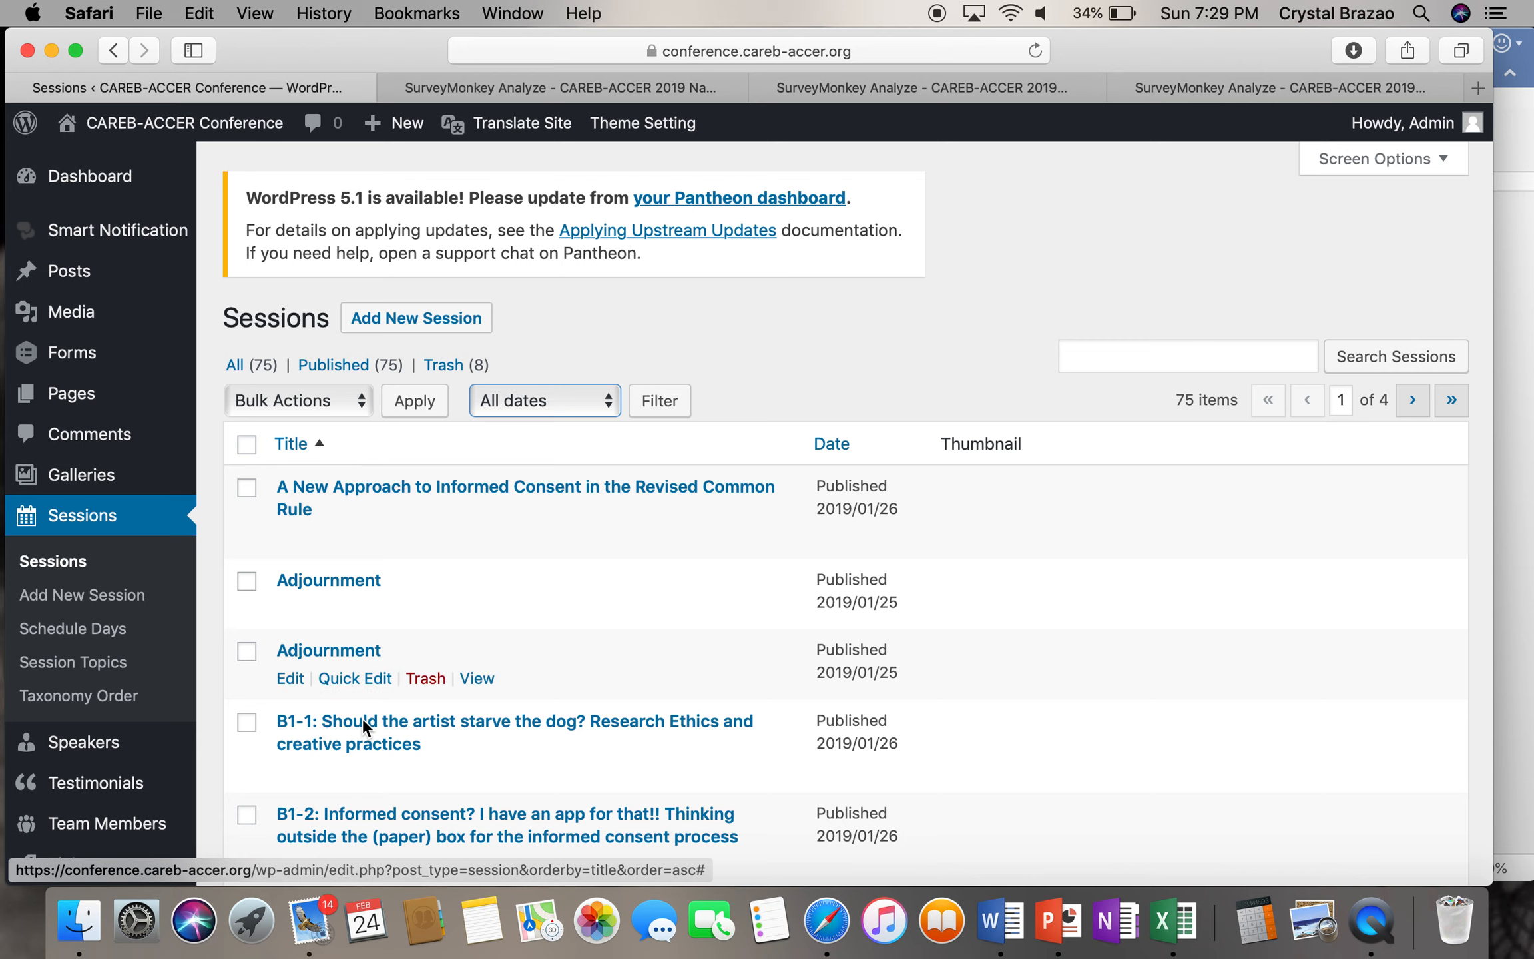
scroll(376, 788, "down", 10)
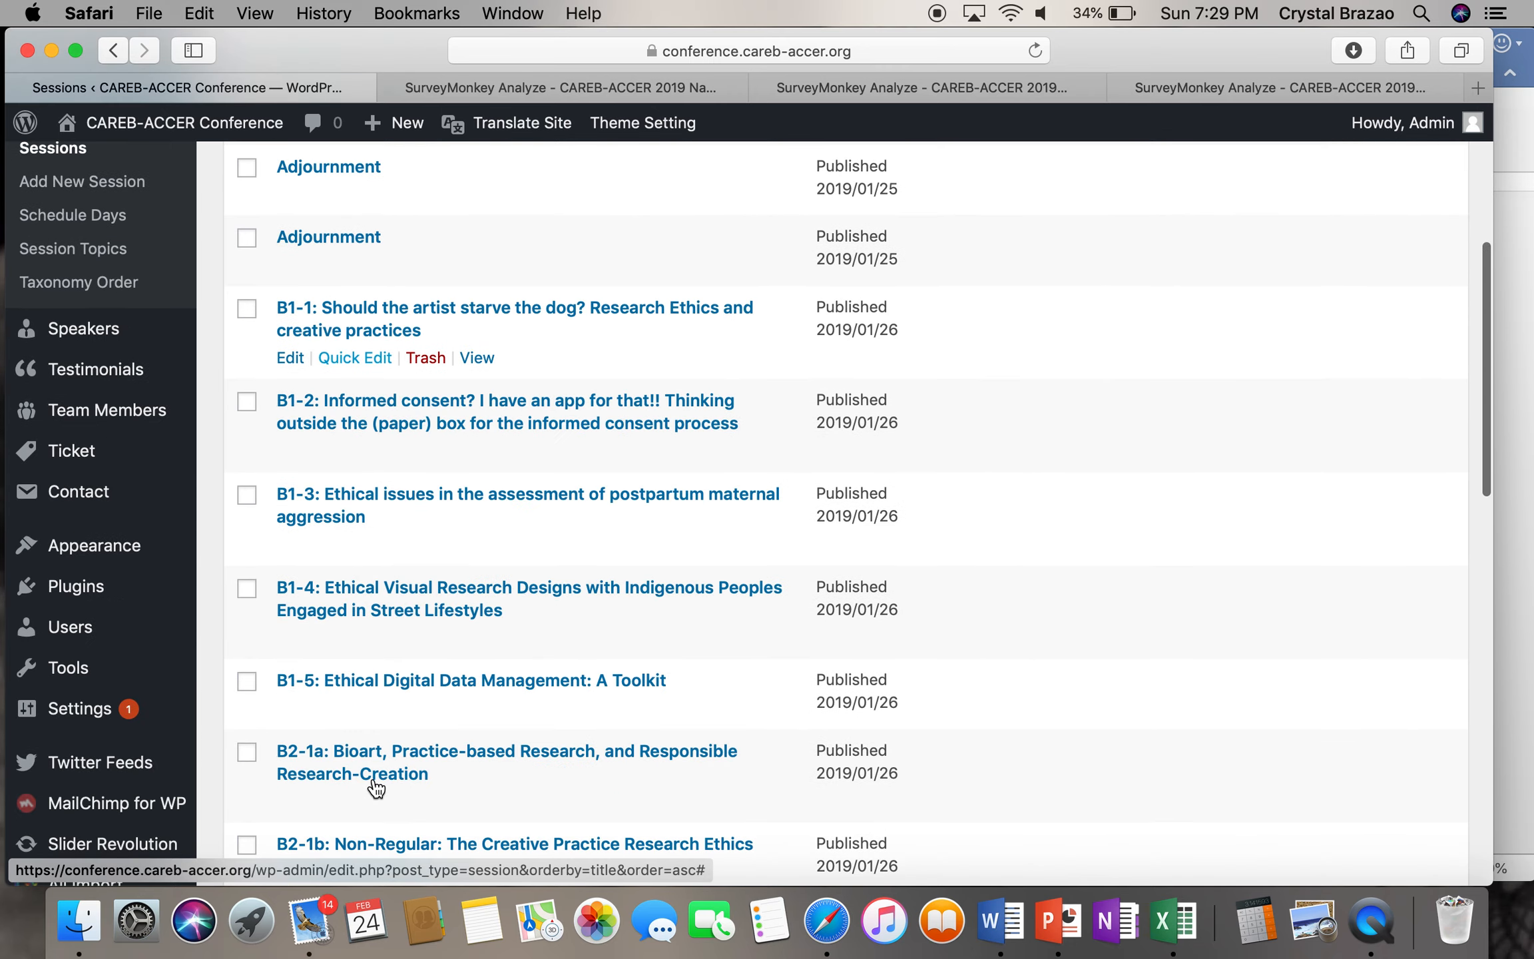
scroll(376, 787, "up", 10)
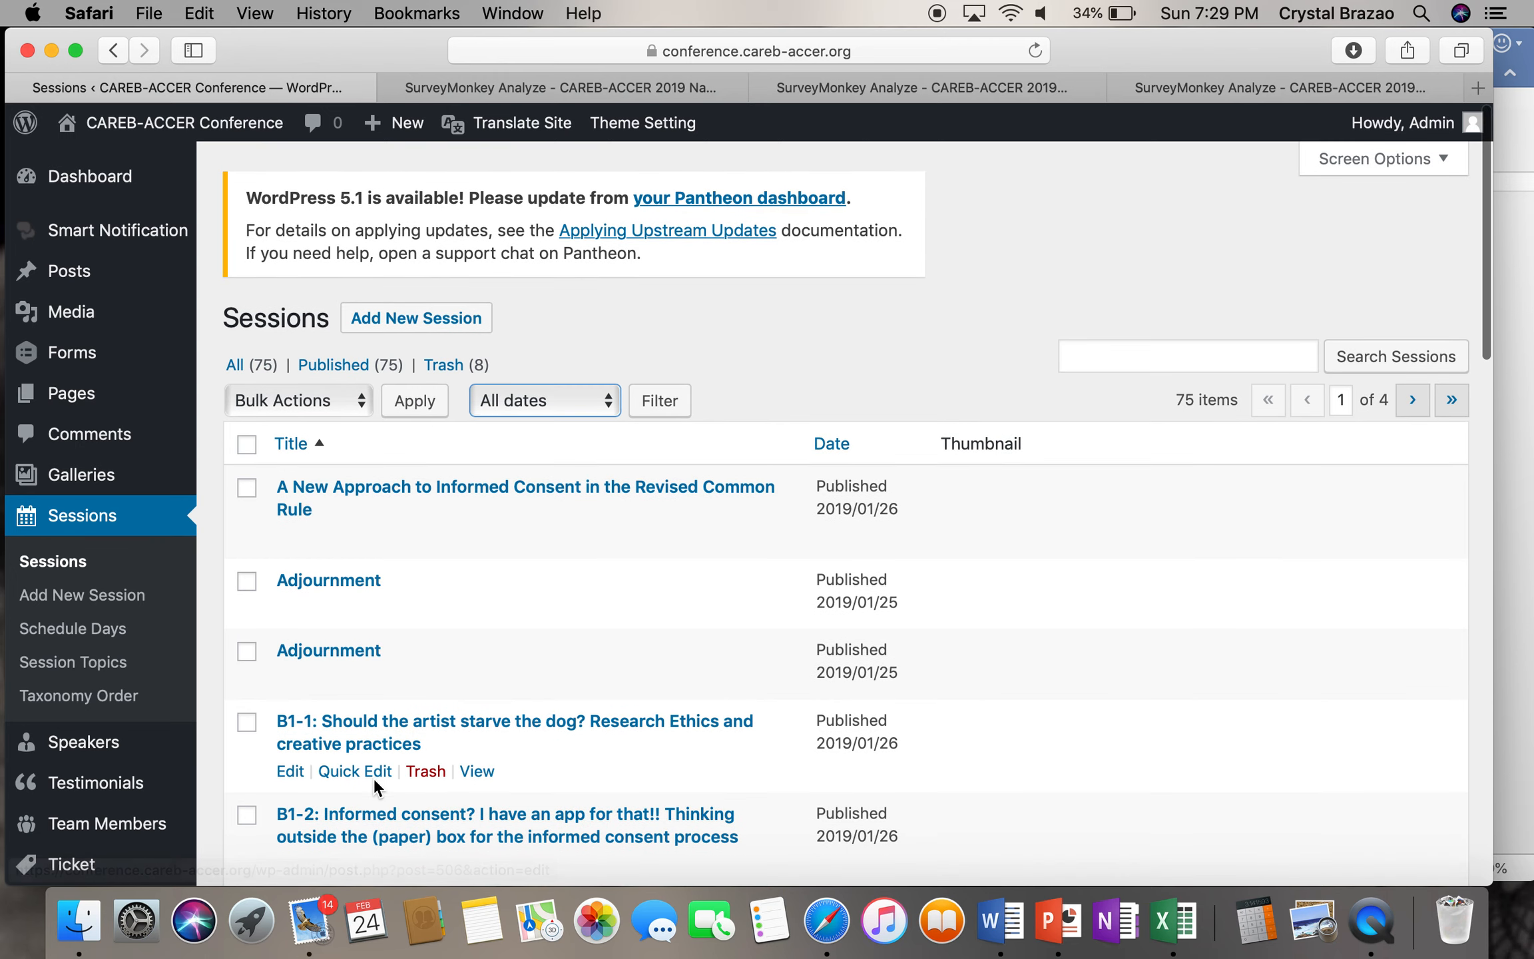
- Compare against the Word agenda, then scroll through the sorted Sessions list
left_click(1514, 522)
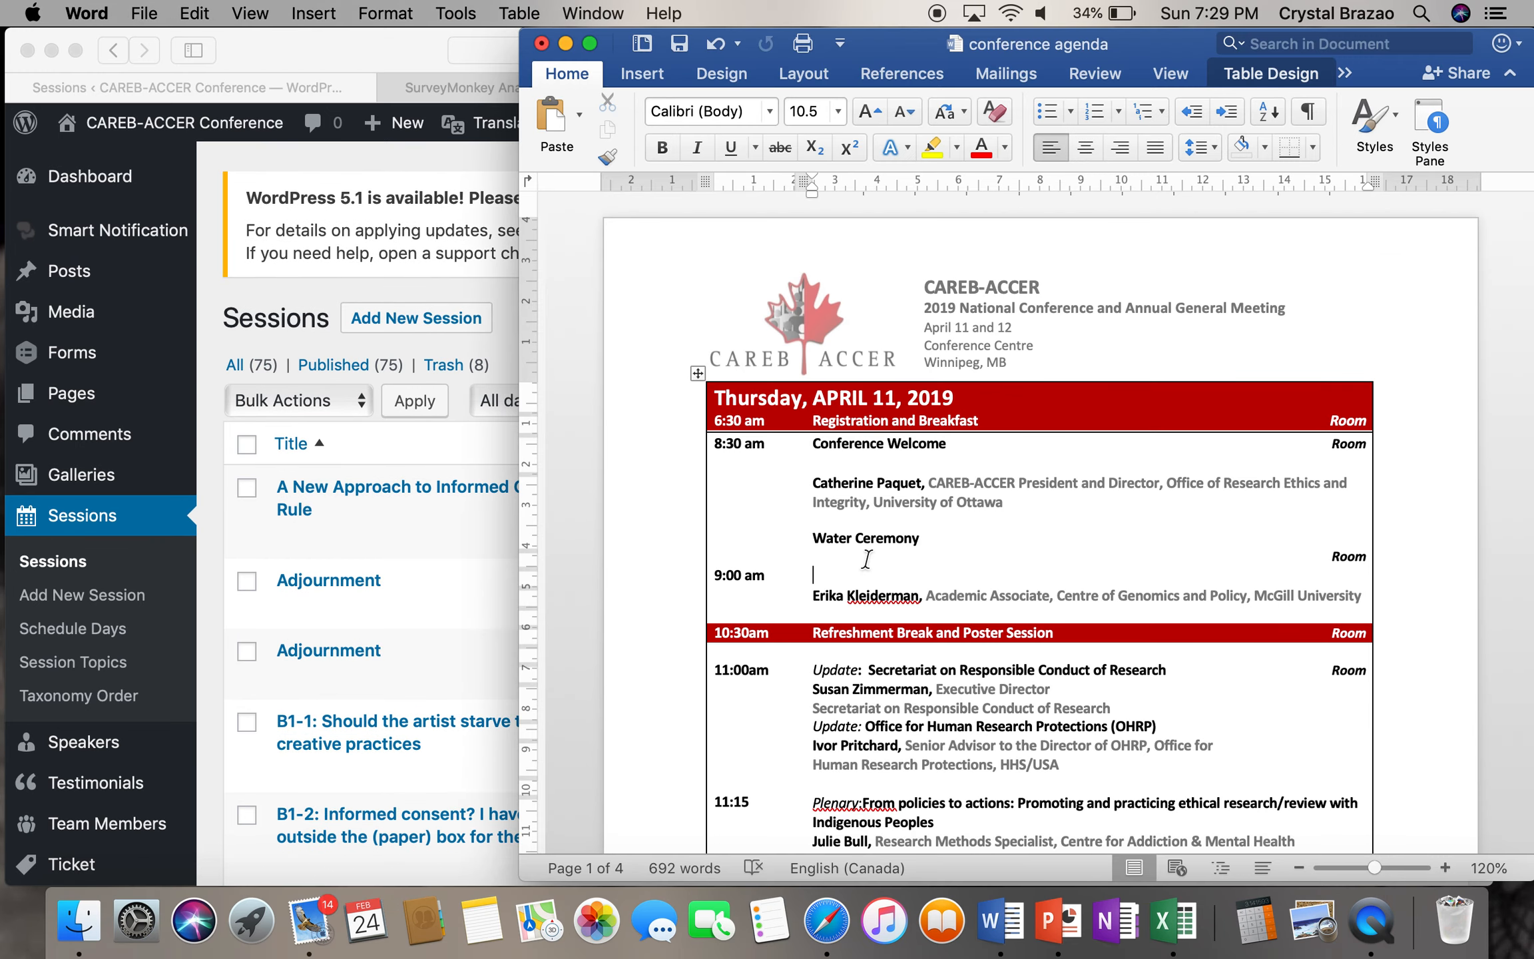
left_click(440, 612)
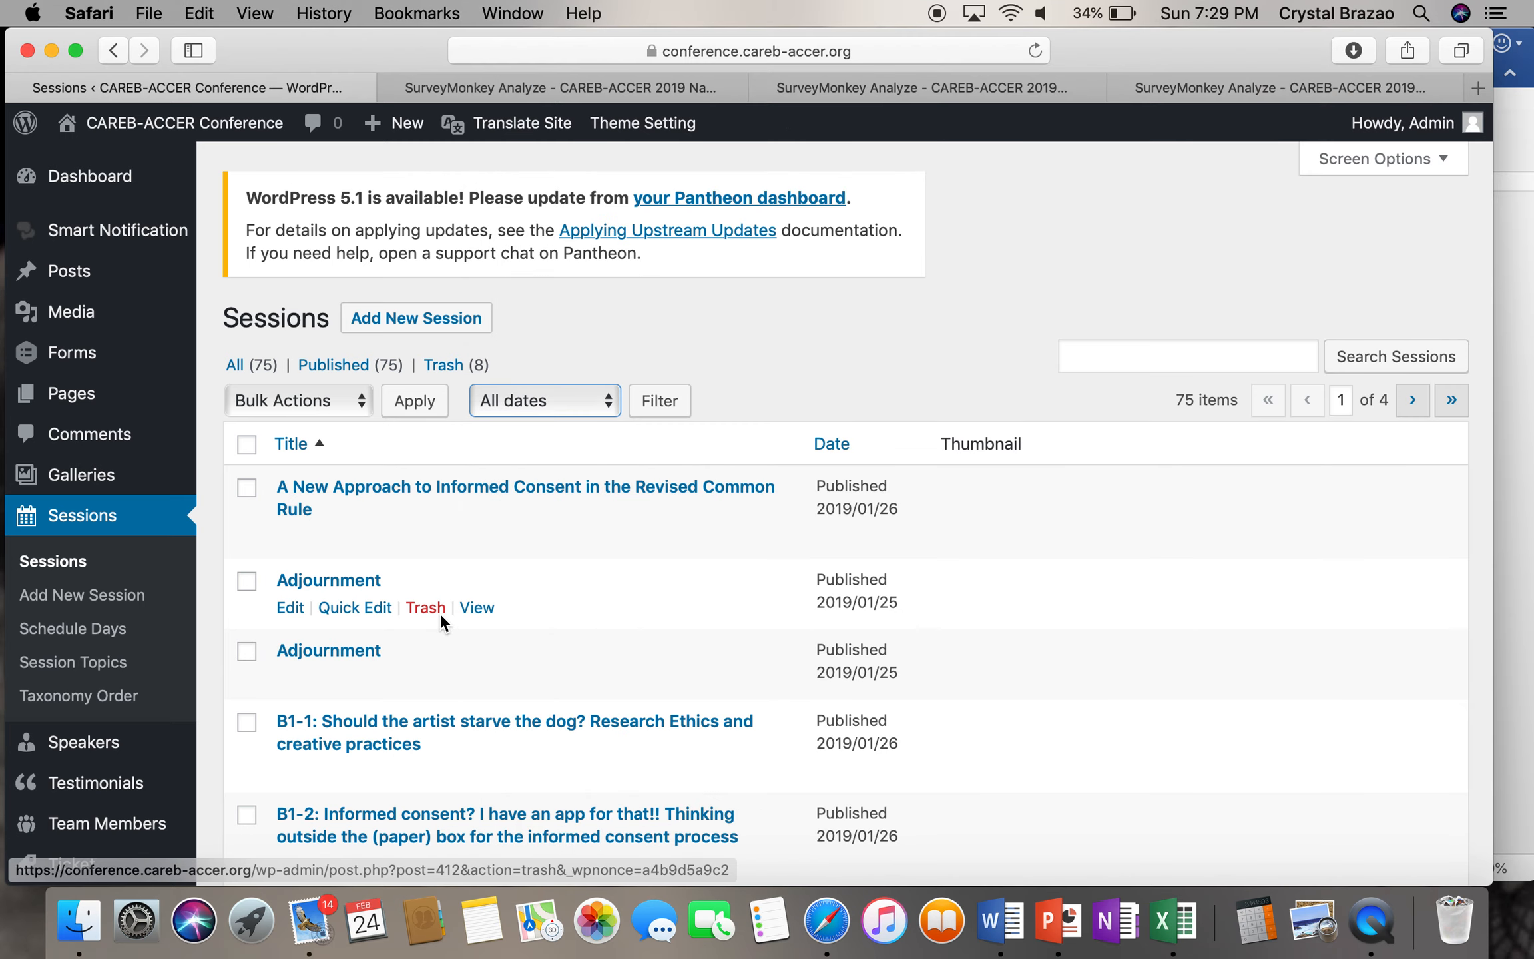
scroll(584, 604, "down", 5)
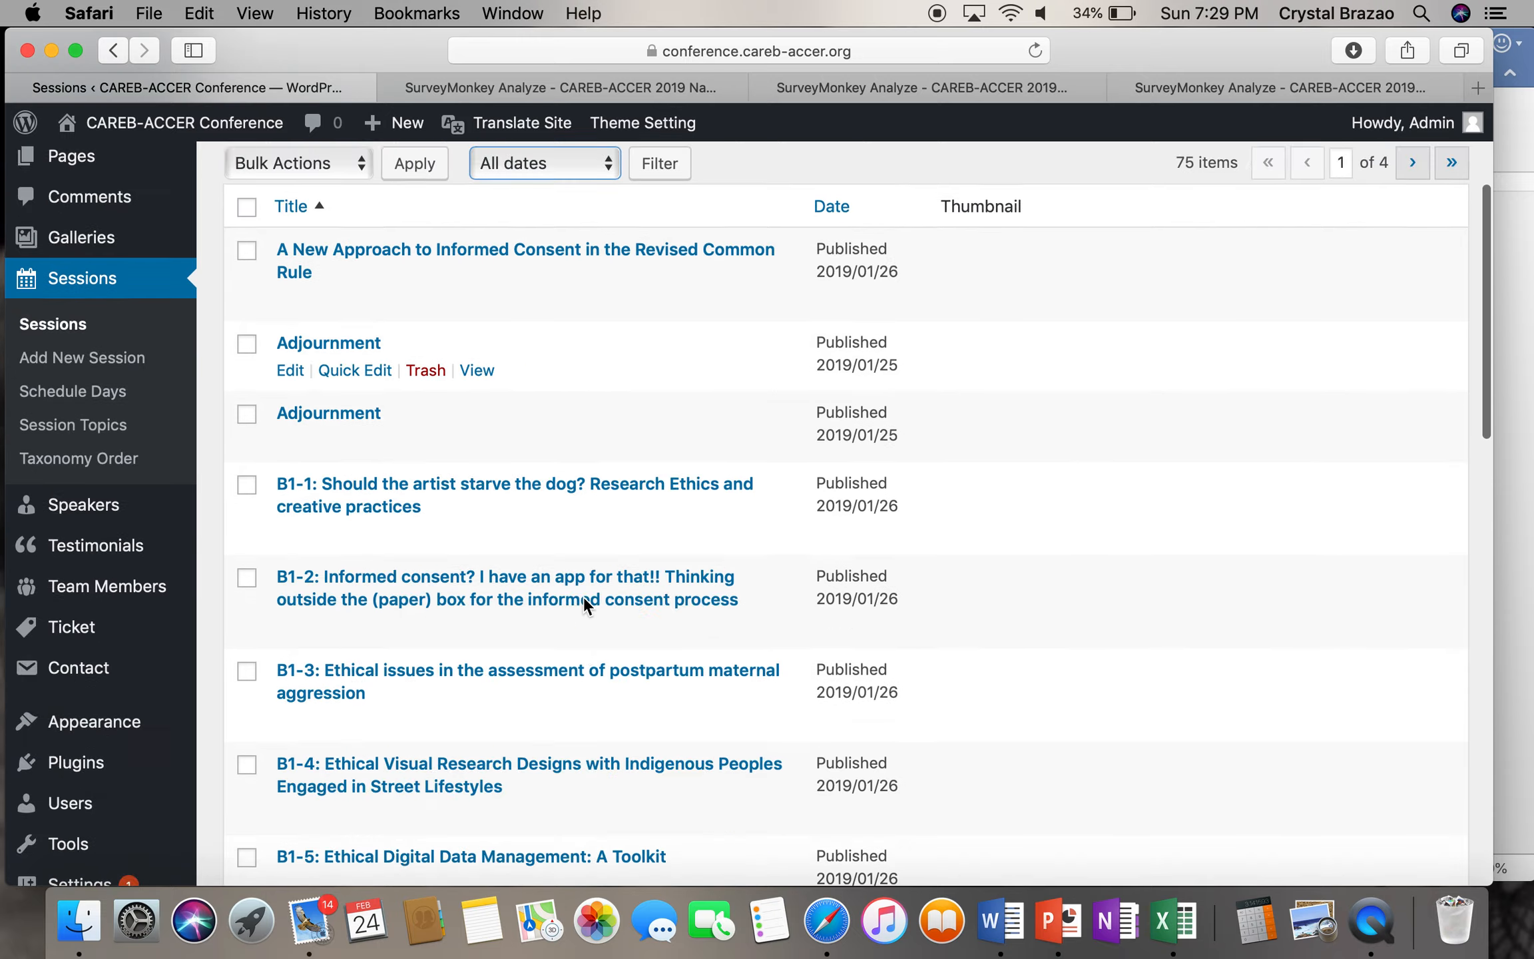
scroll(584, 604, "down", 6)
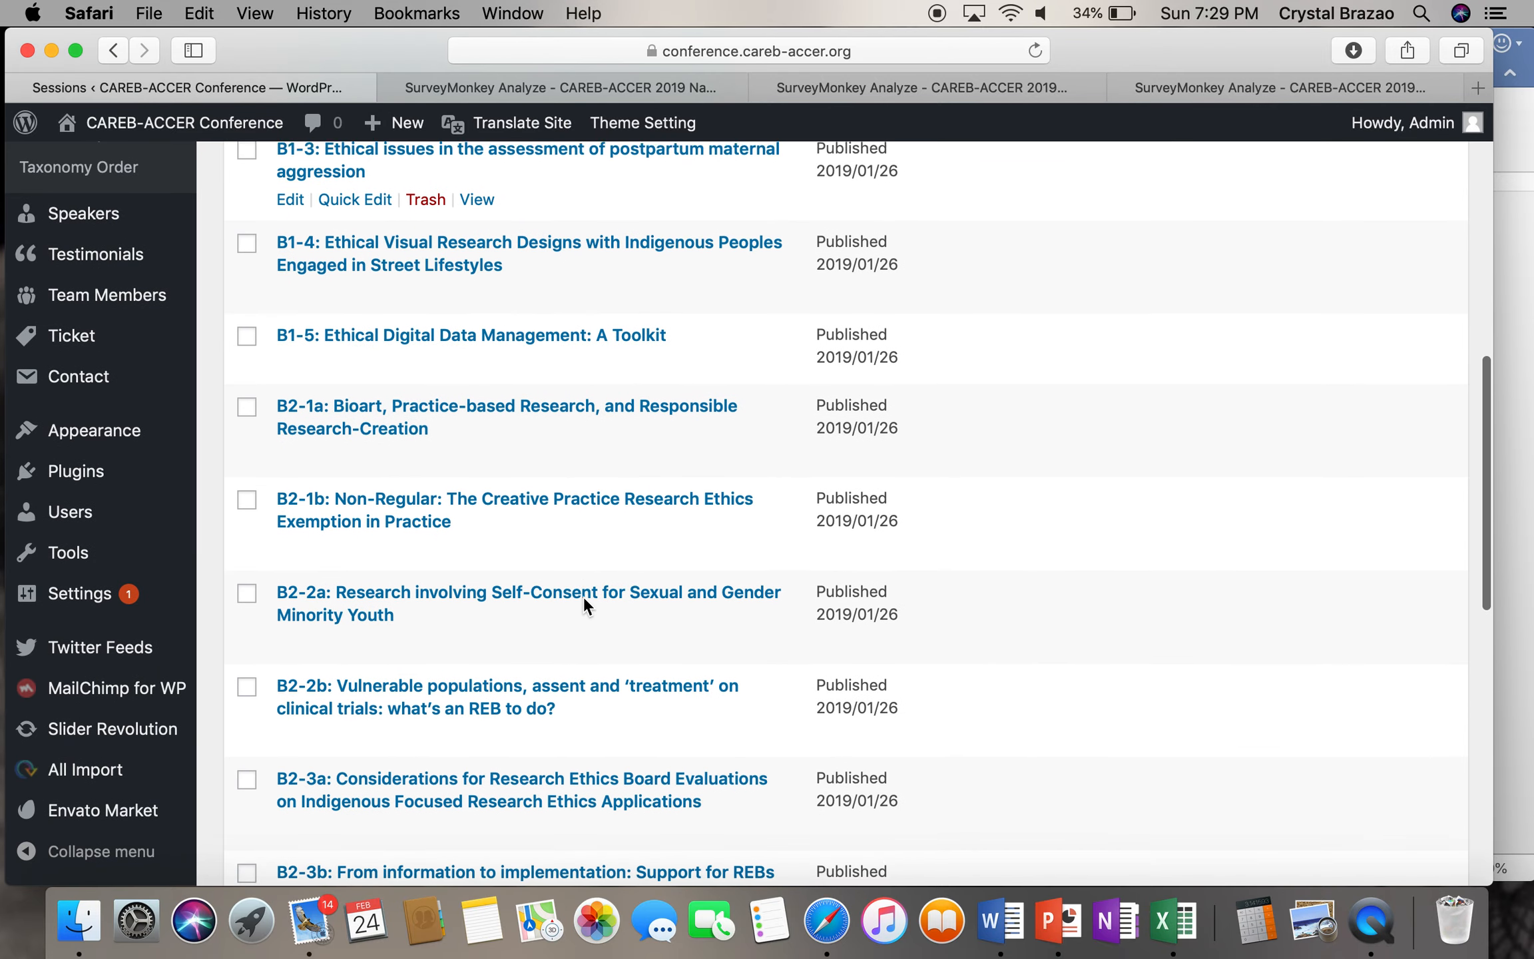